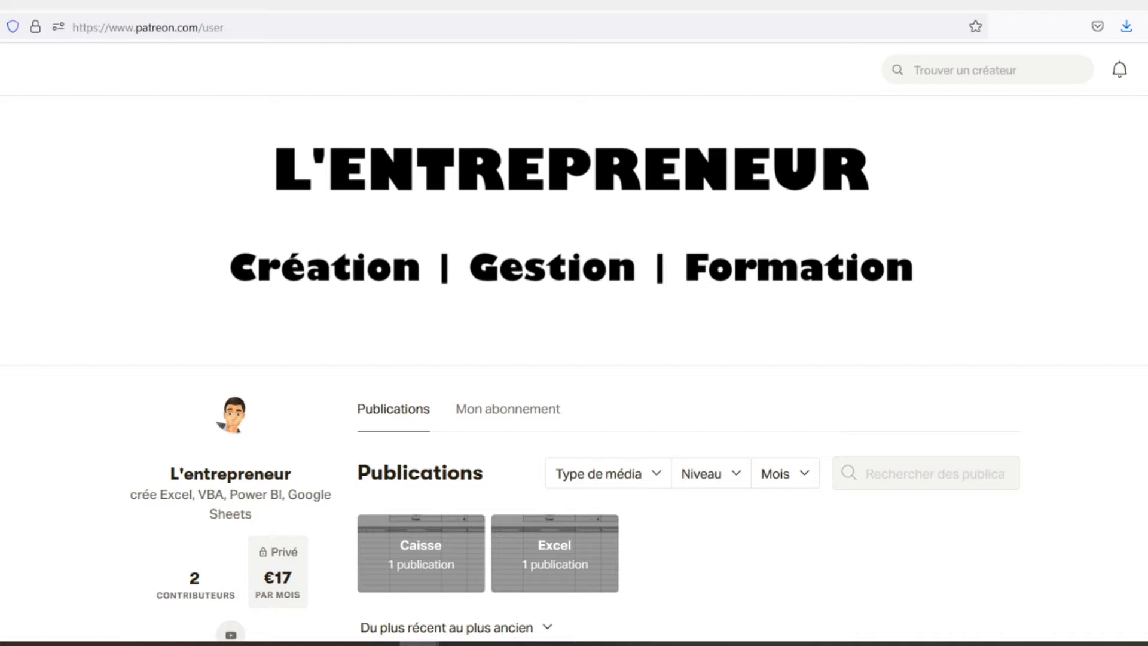
- Look through the publications on the L'entrepreneur Patreon page, including the Feuilles de caisse post and its attached file
scroll(572, 368, "down", 3)
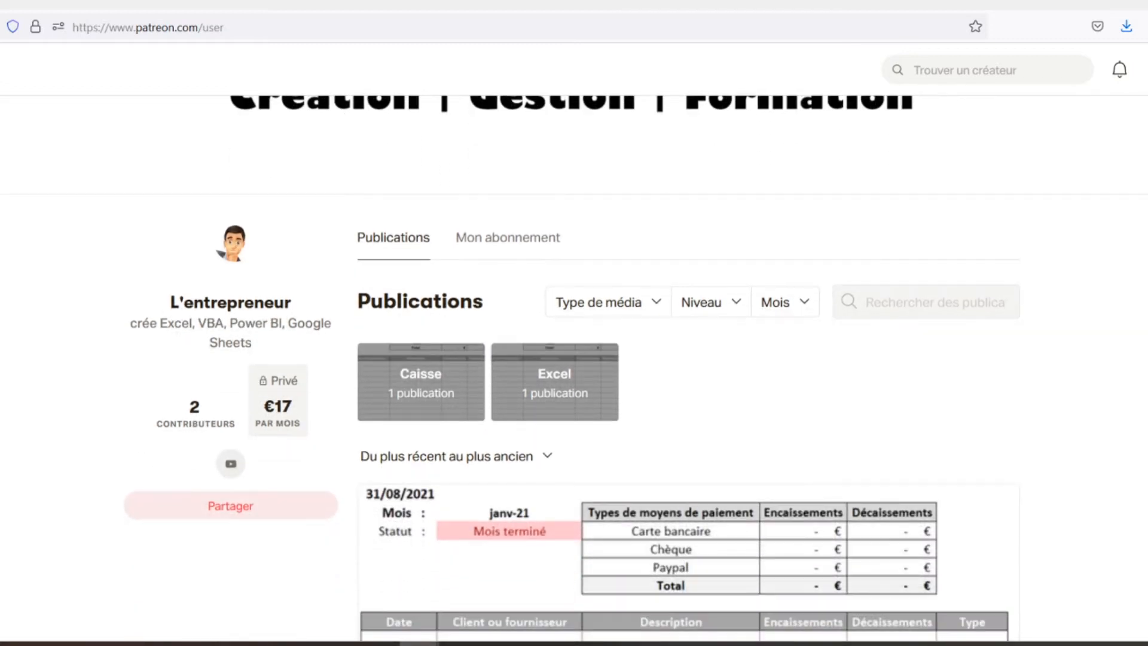
scroll(572, 365, "down", 2)
scroll(573, 366, "down", 2)
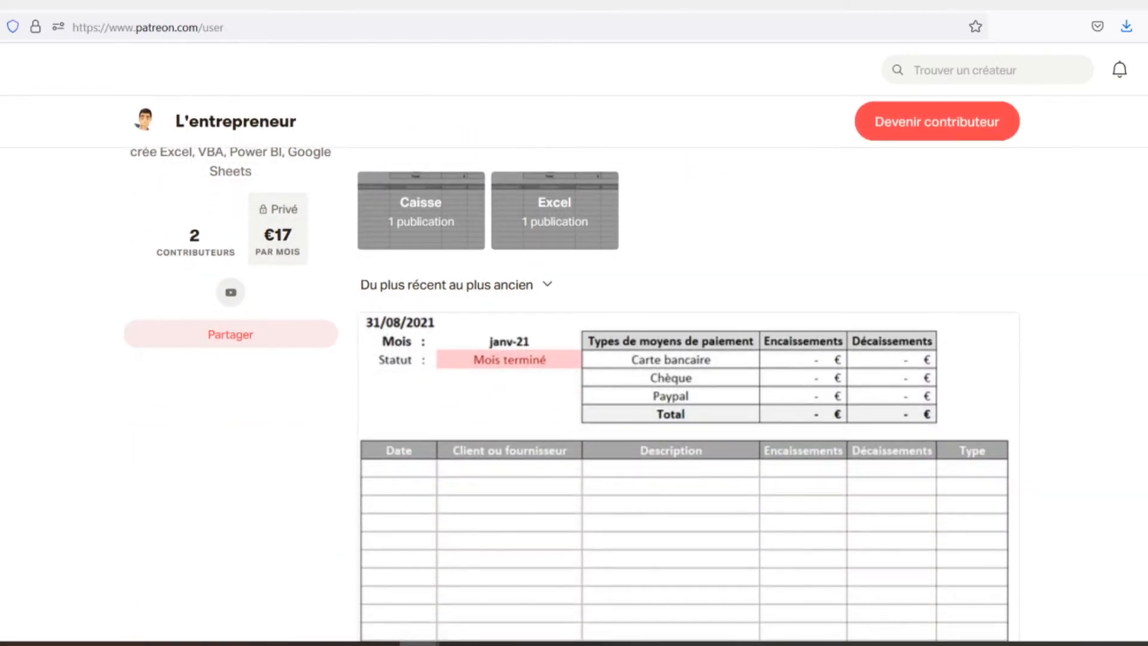
scroll(572, 366, "down", 2)
scroll(572, 366, "down", 2)
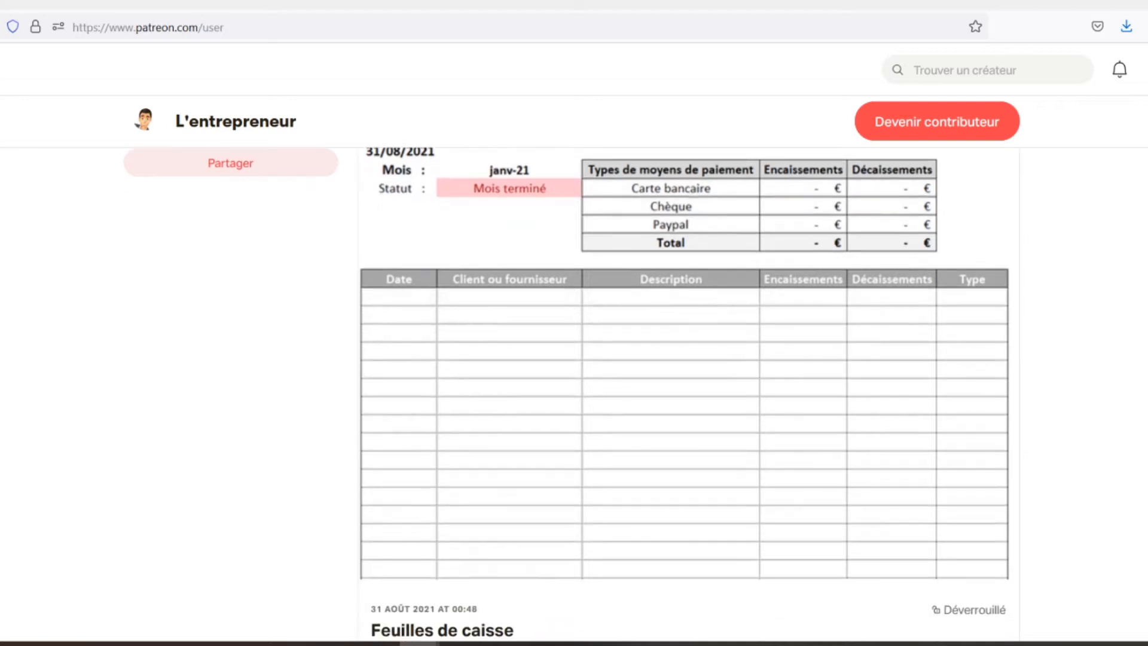
scroll(572, 366, "down", 2)
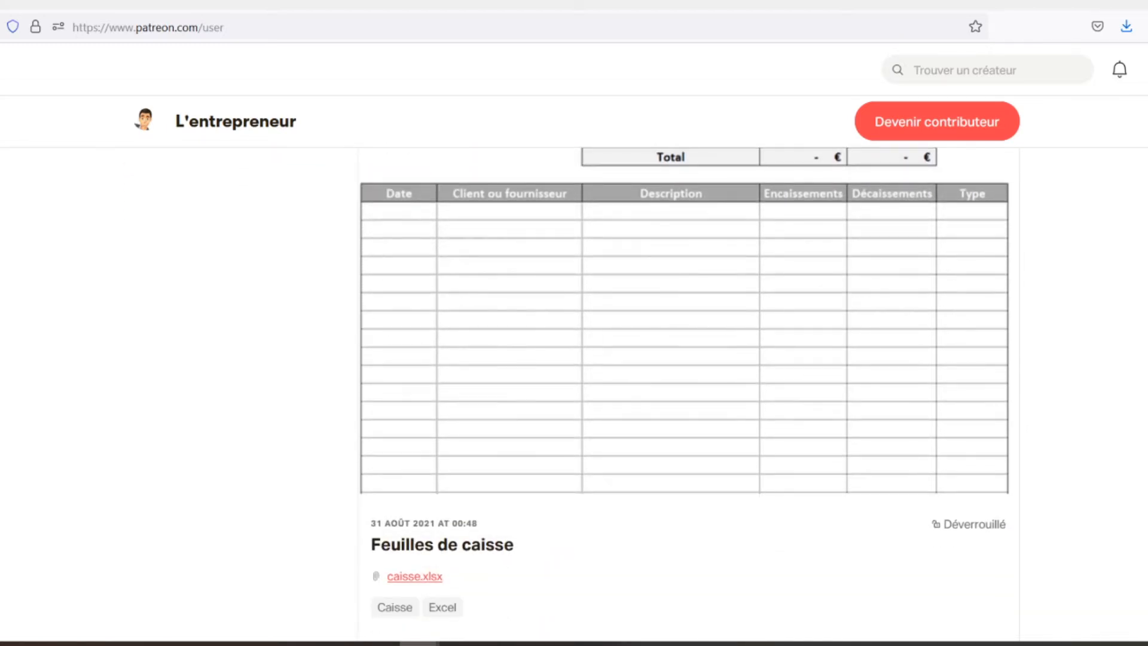
scroll(572, 366, "down", 2)
scroll(573, 366, "down", 2)
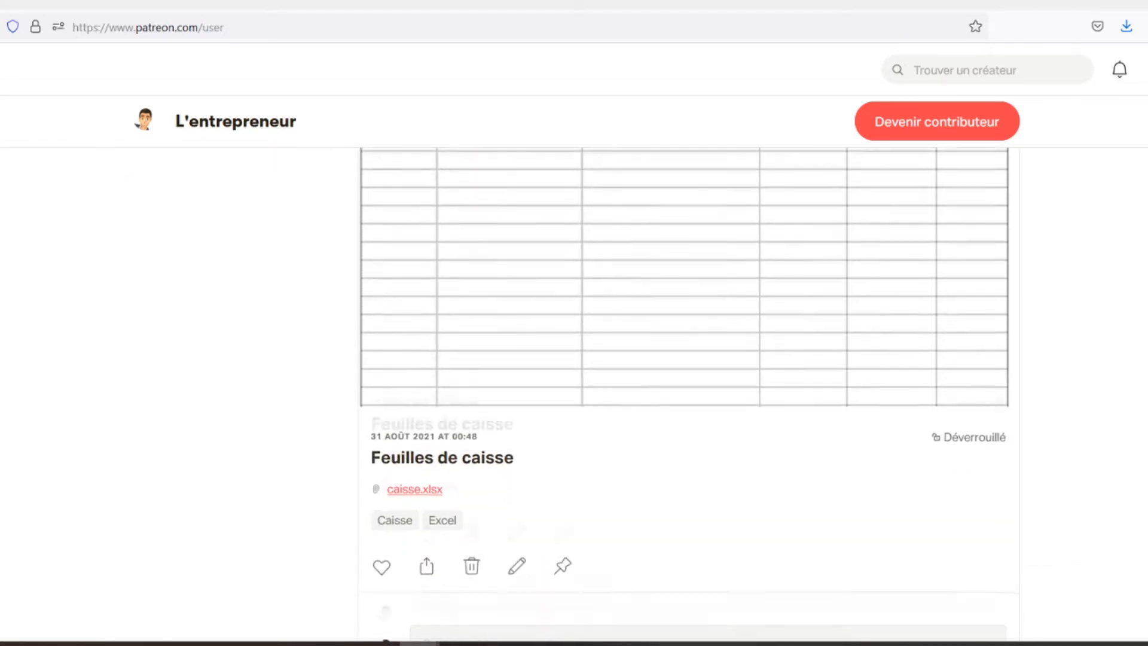
scroll(573, 366, "down", 2)
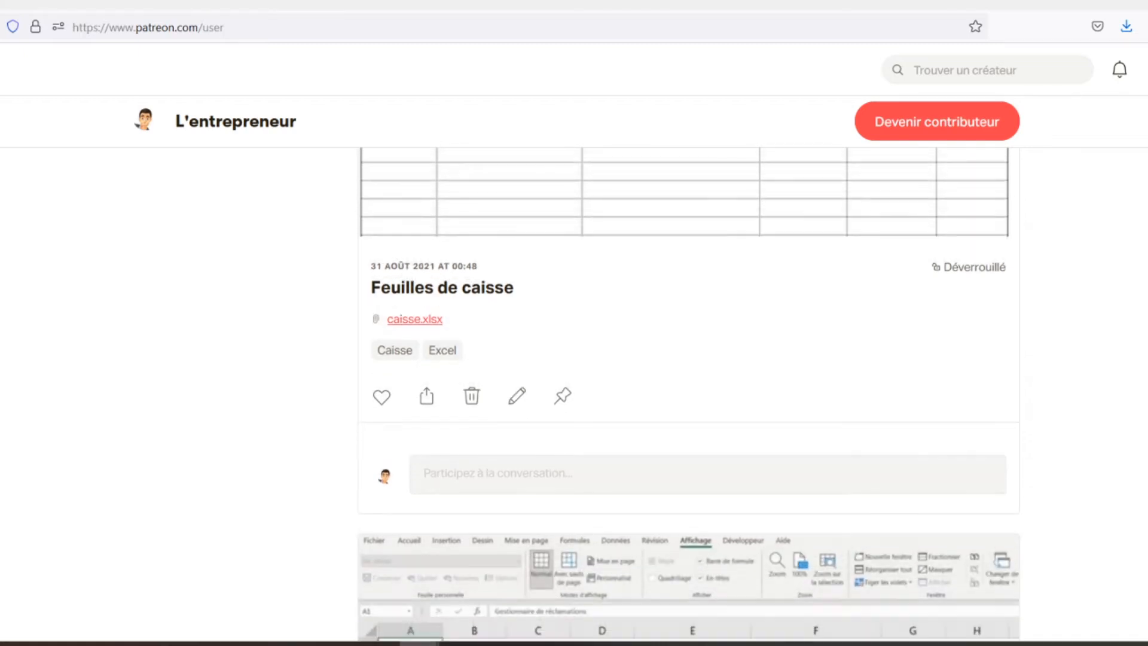
scroll(572, 366, "down", 2)
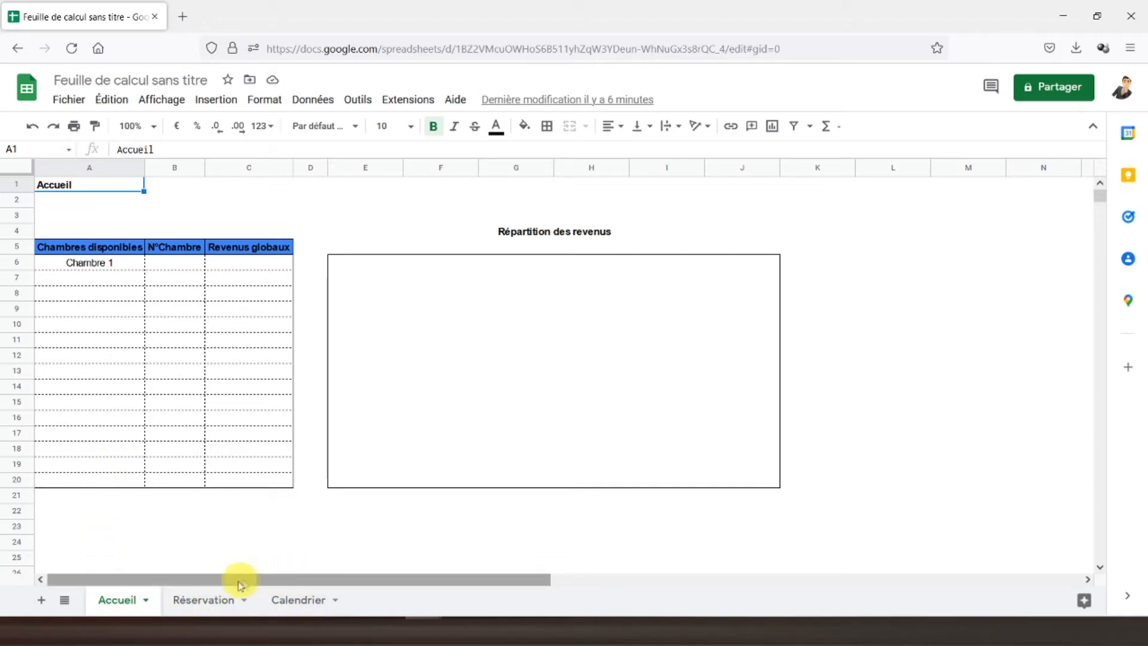
- Open the Réservation sheet and go through the first booking row's reservation number, name, phone and daily rate cells
left_click(203, 601)
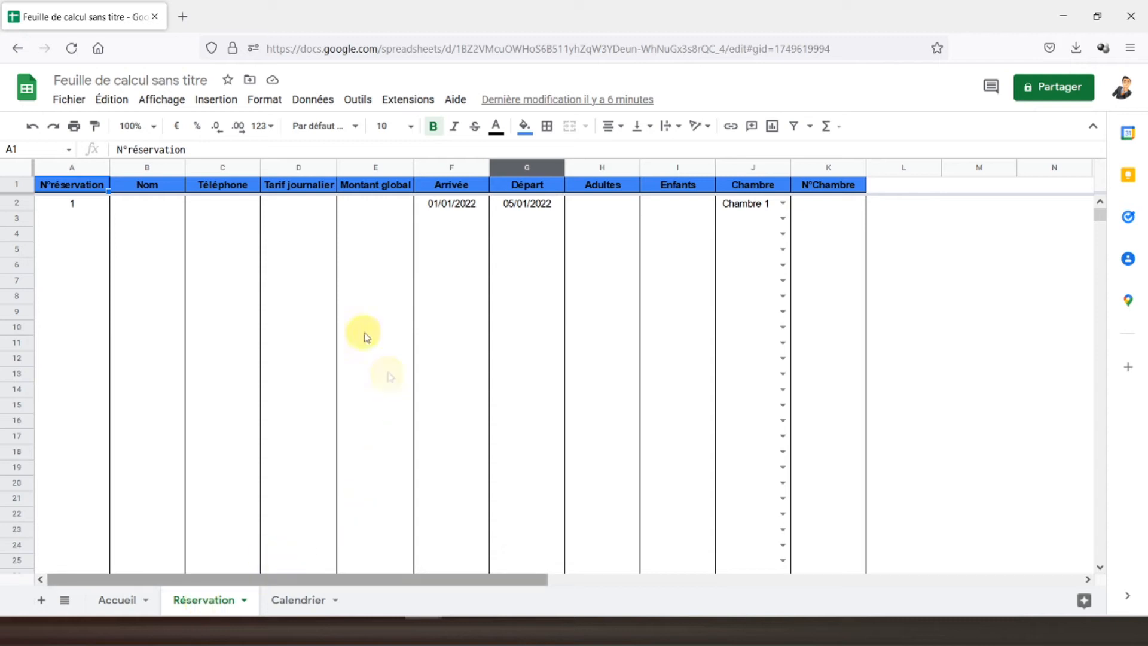
left_click(367, 212)
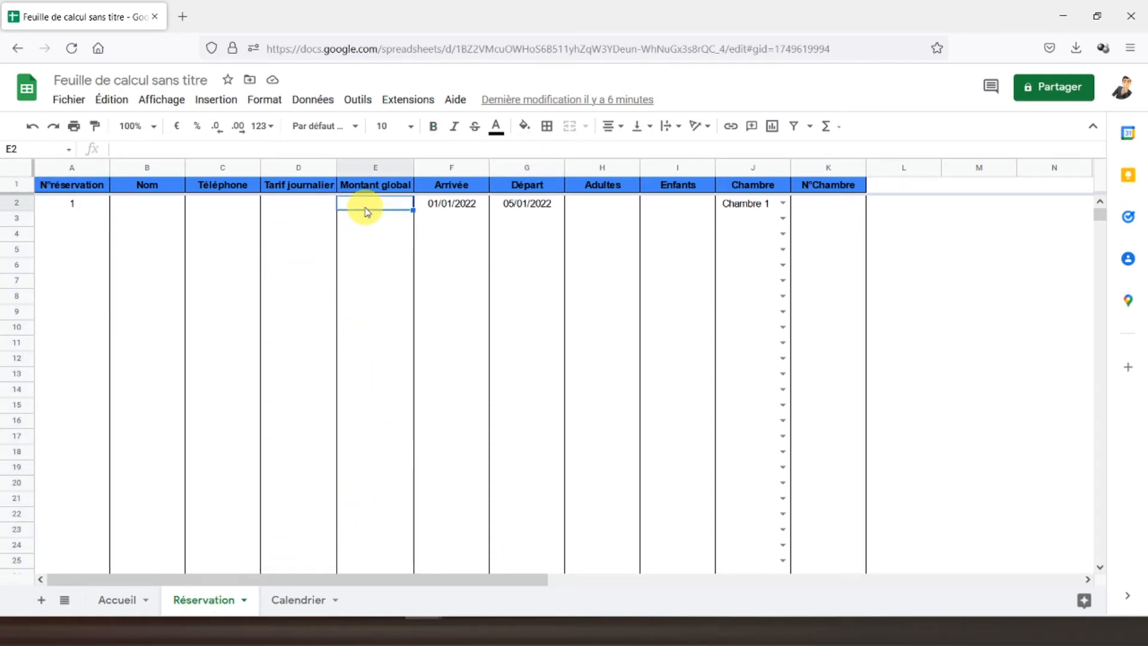
left_click(82, 207)
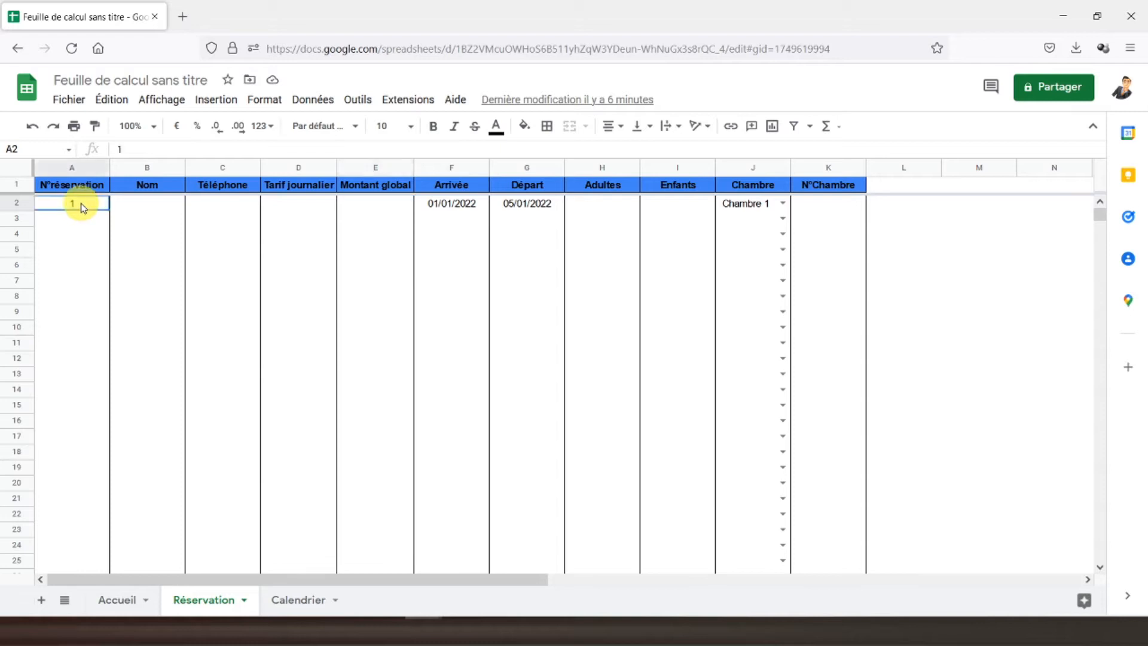
left_click(150, 208)
left_click(217, 207)
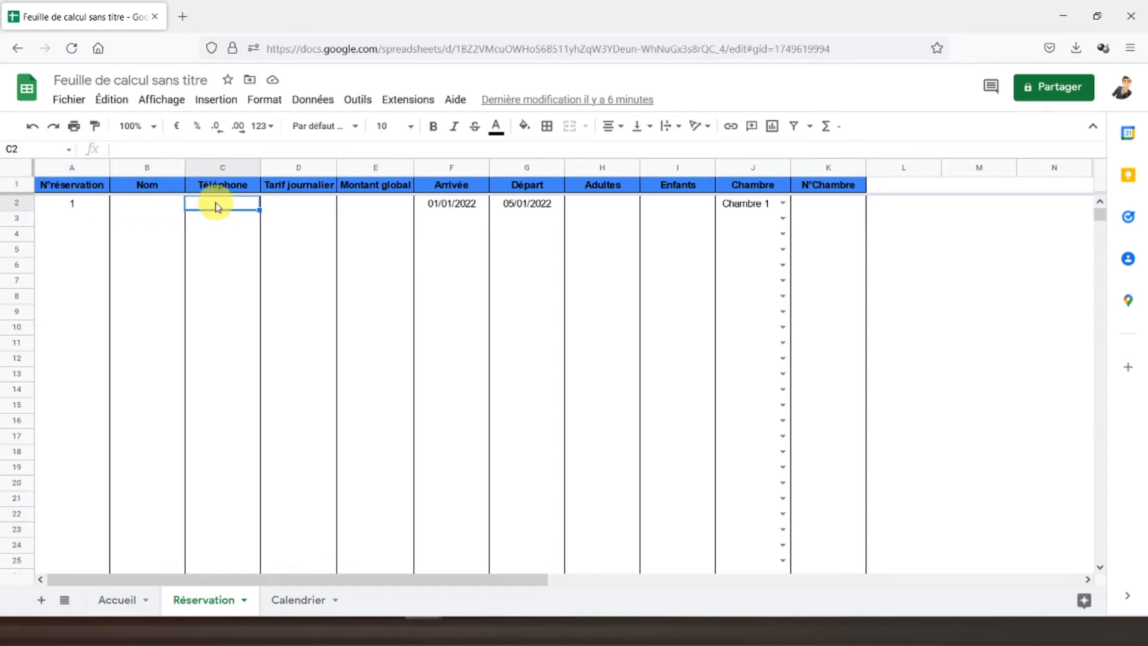
left_click(297, 206)
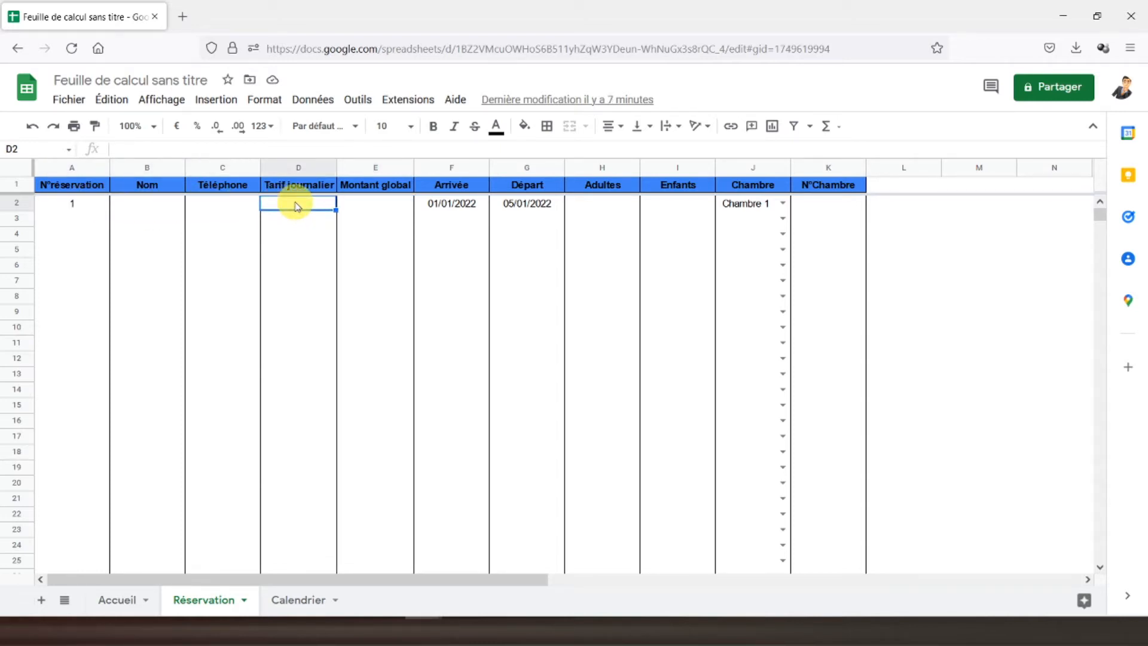
- In Montant global cell E2, begin a SI formula that returns empty text when A2 is blank: =si(A2="";"";
left_click(373, 206)
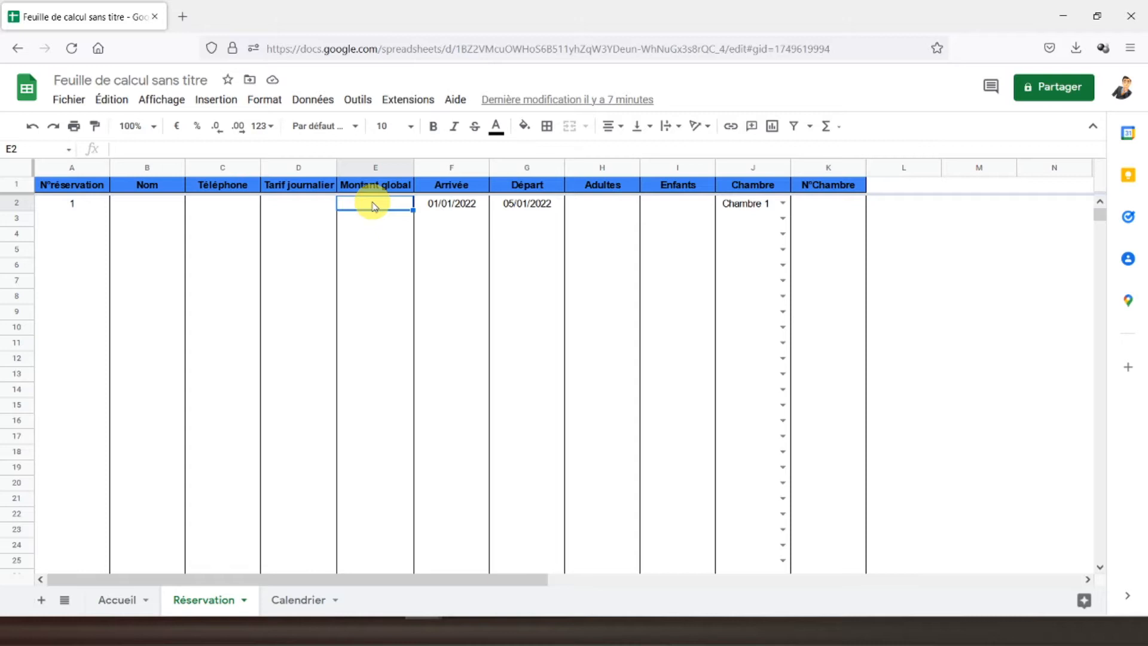
type("=si")
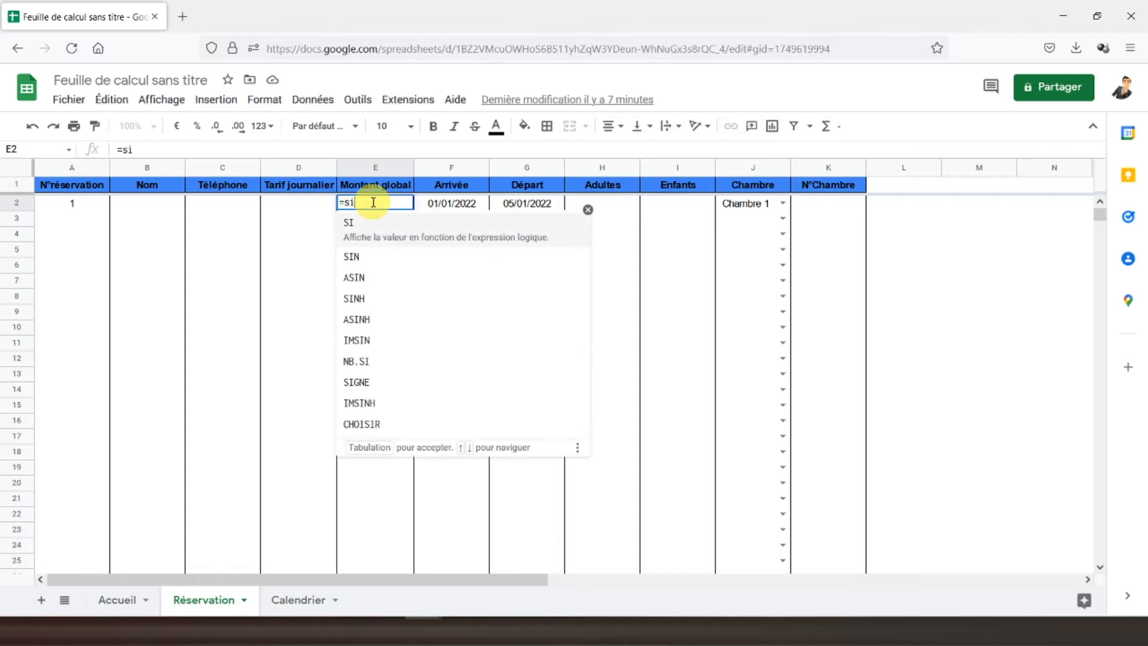
type("(")
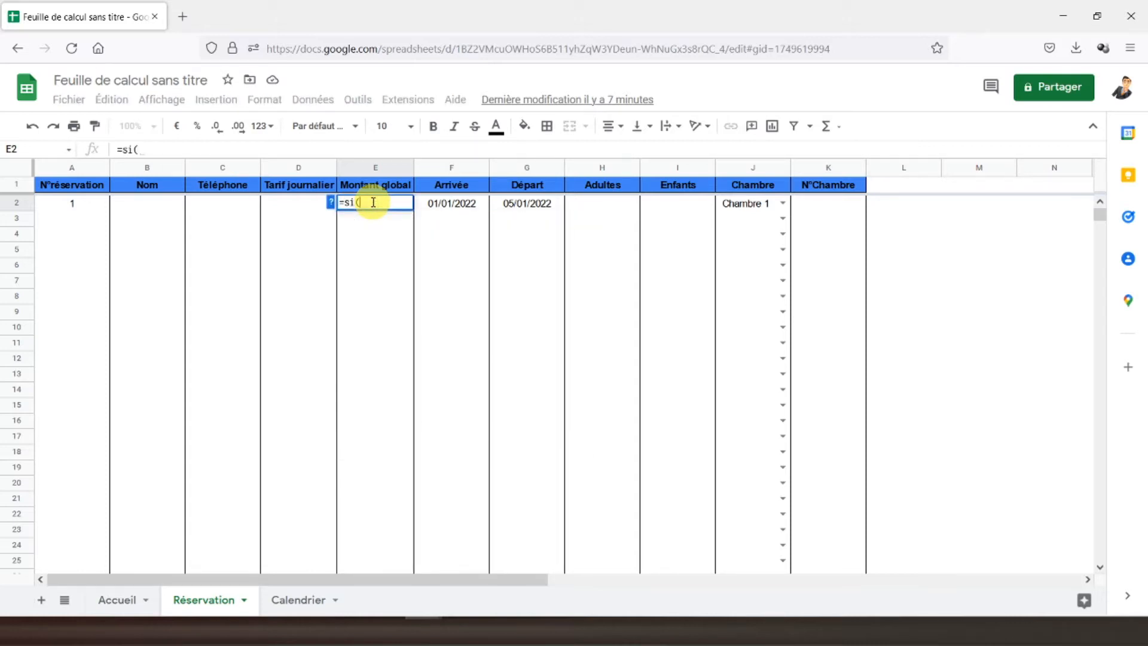
left_click(50, 209)
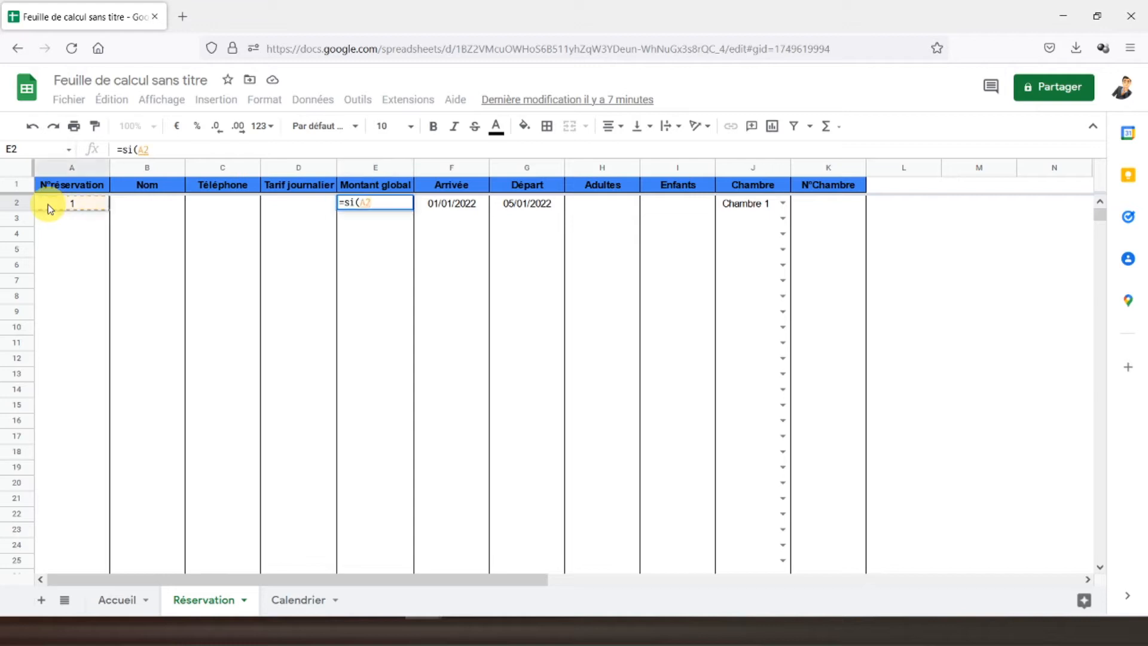
type("=")
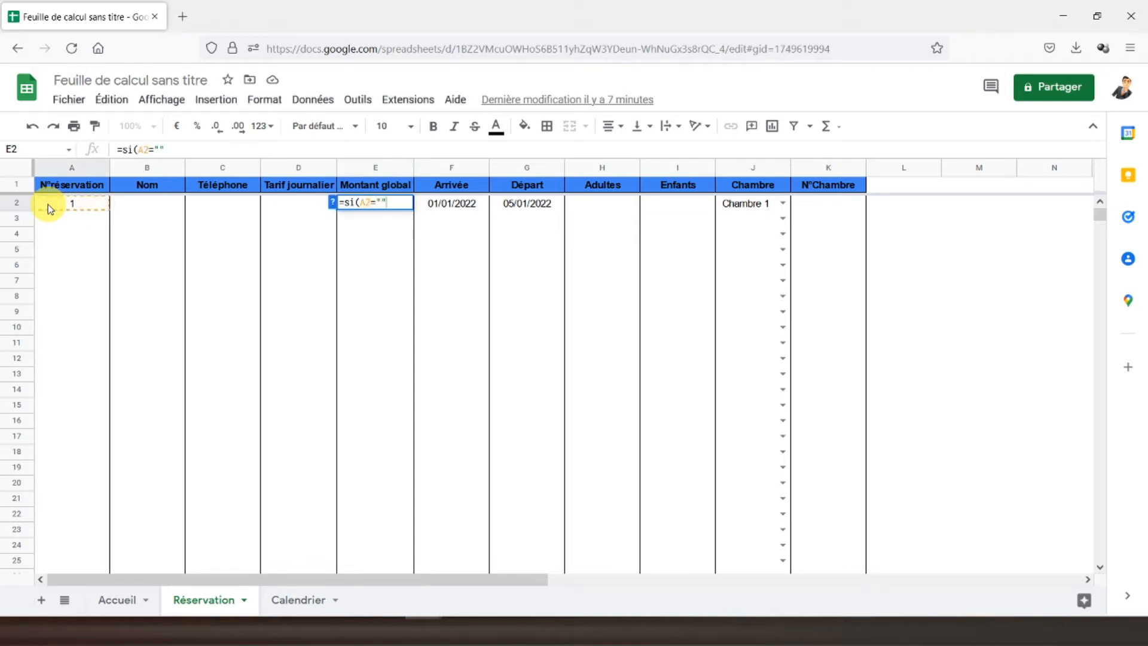
type("\"\";\"\";")
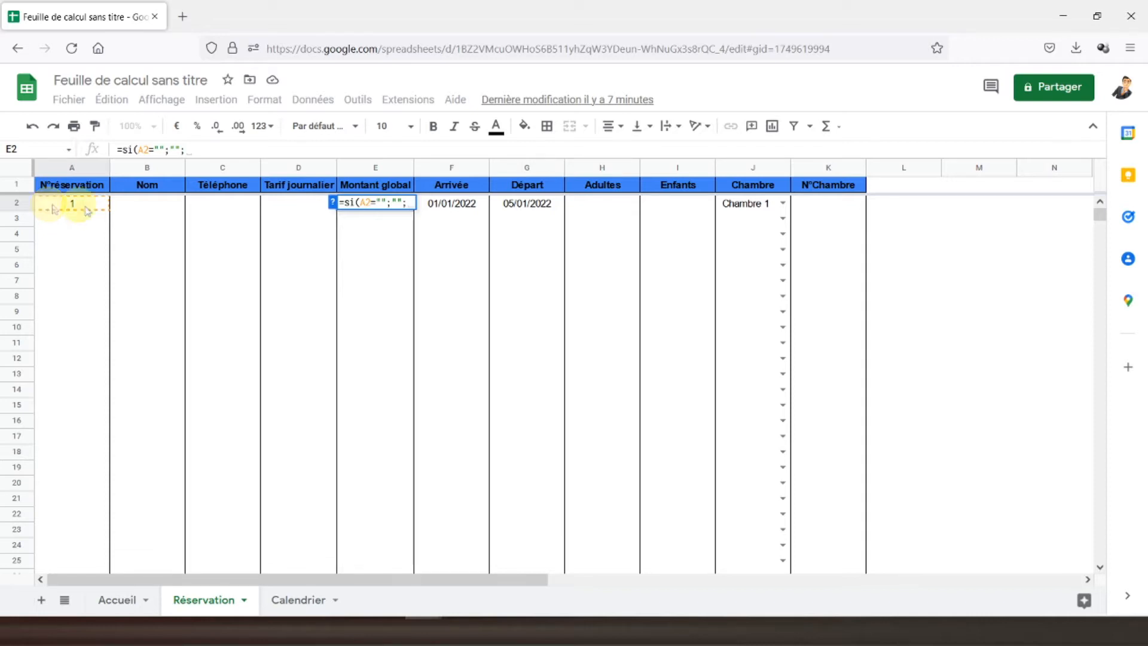
- Continue the E2 formula by multiplying daily rate D2 by a DATEDIF function with arrival date F2 as its start
left_click(287, 210)
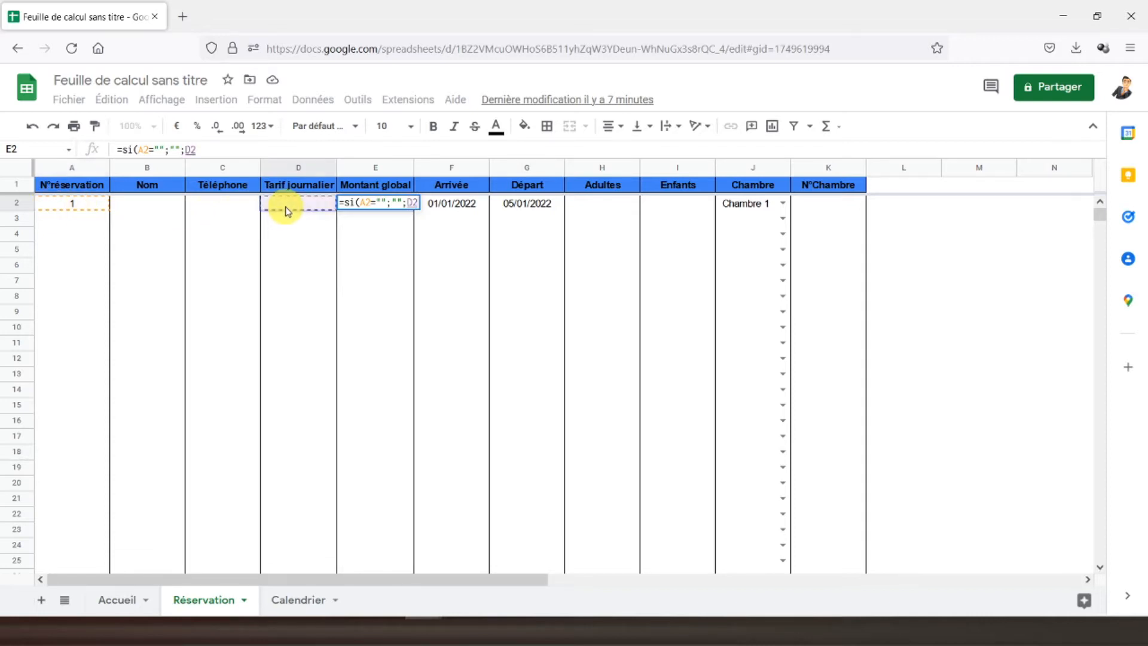
type("*")
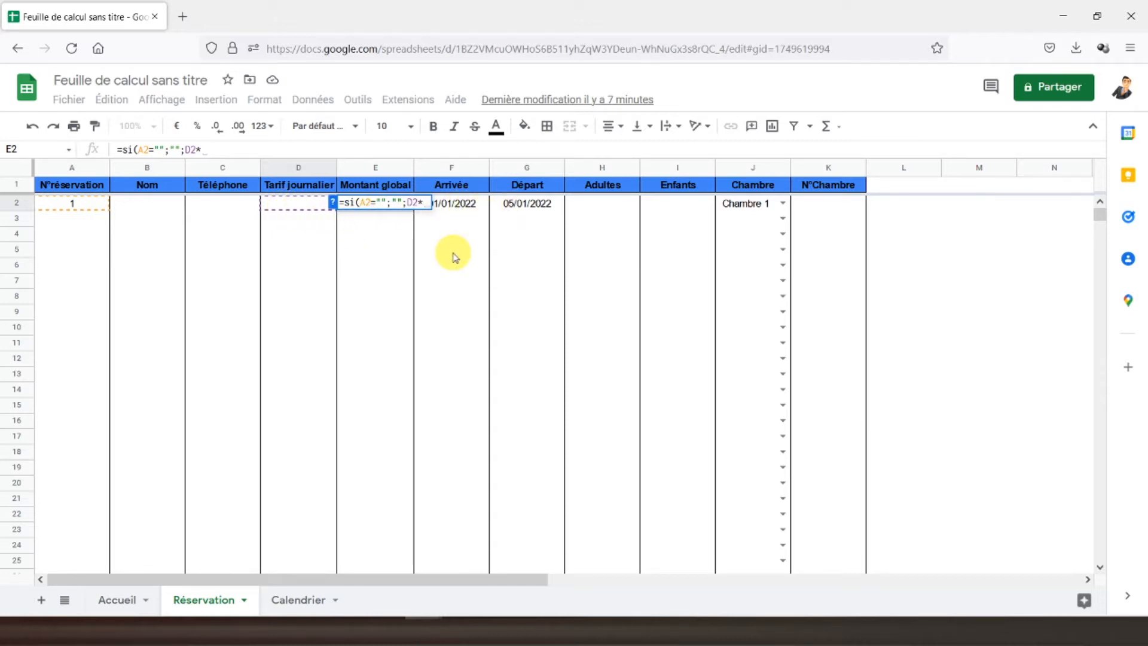
type("date")
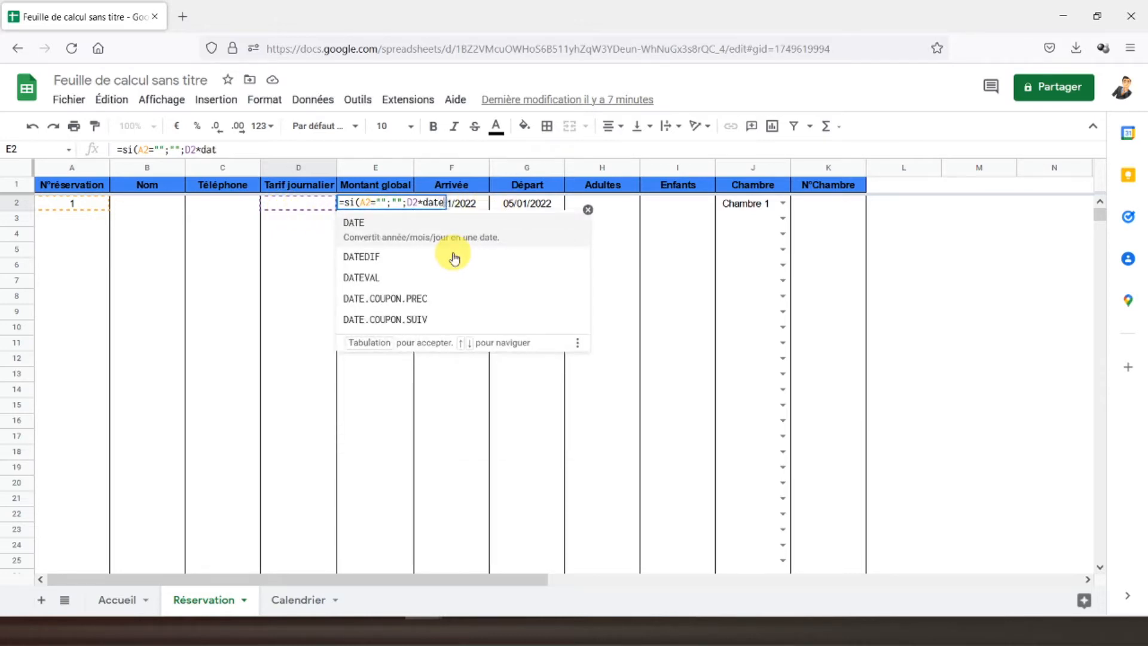
type("dif")
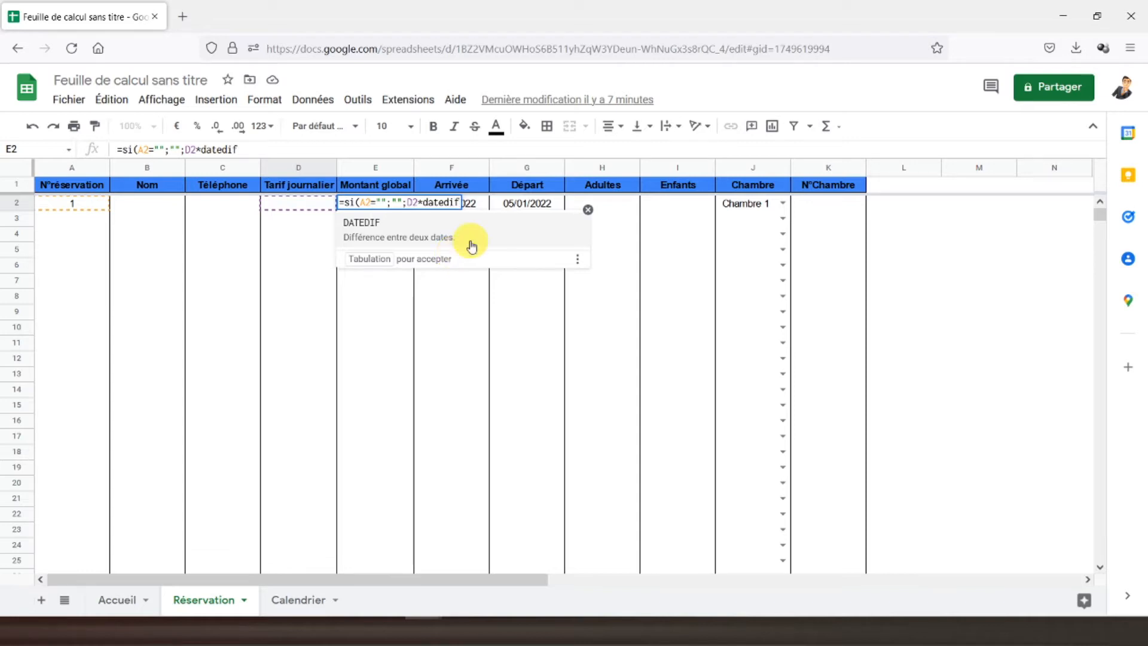
left_click(472, 244)
left_click(472, 237)
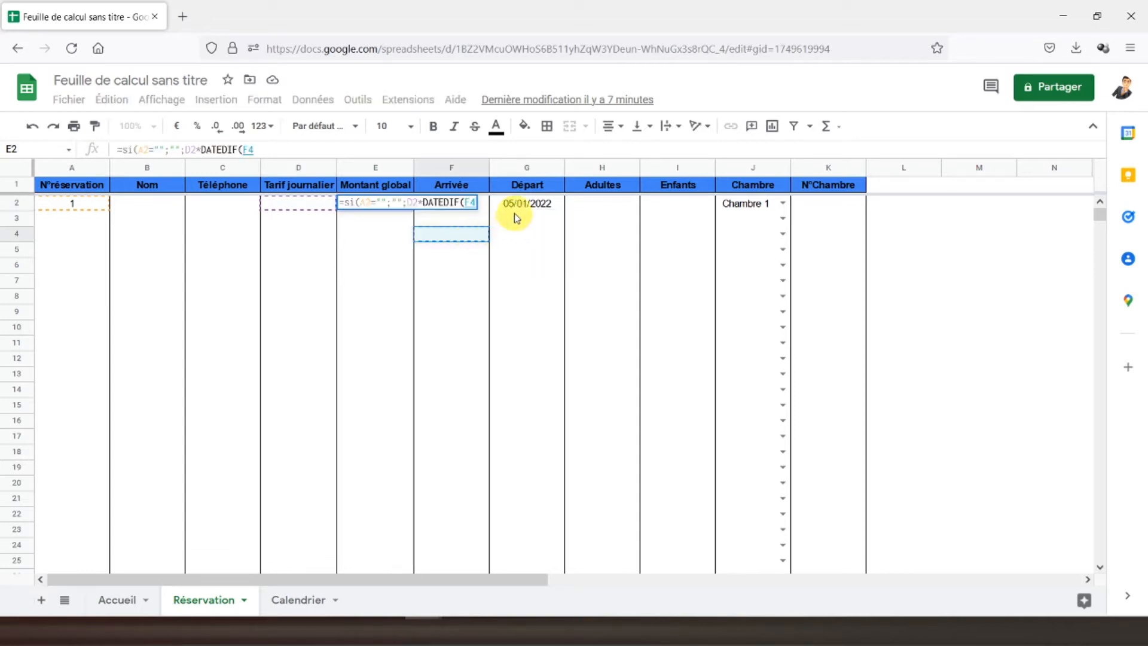
left_click(485, 205)
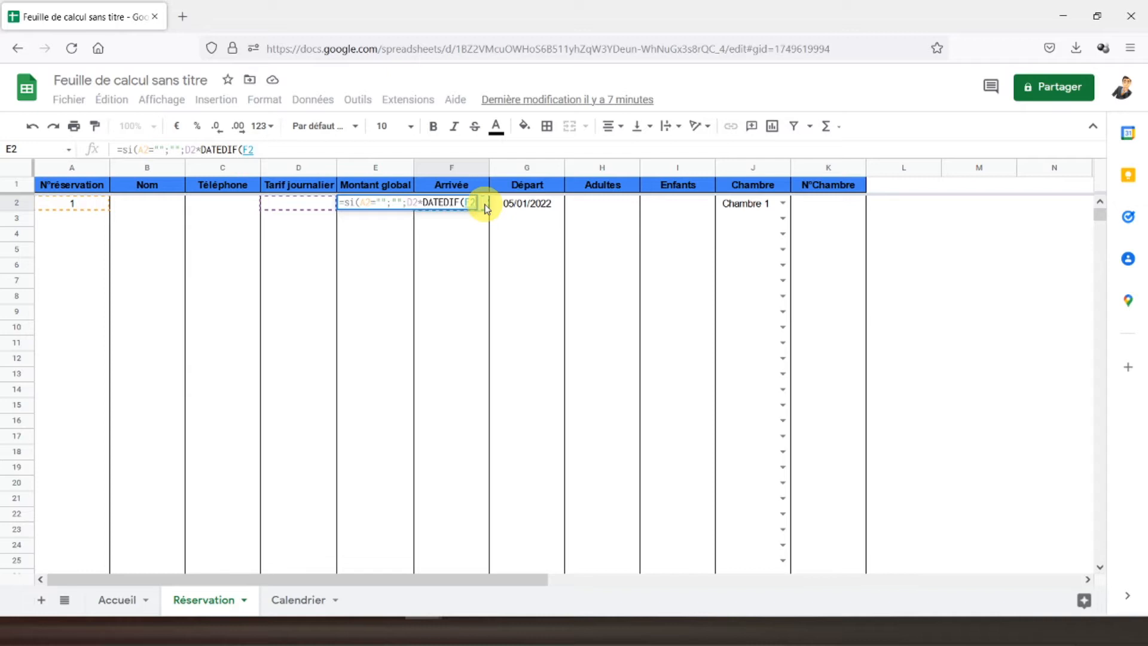
- Complete the E2 formula with departure date G2 as the DATEDIF end and "d" as the unit, closing both functions
type(";")
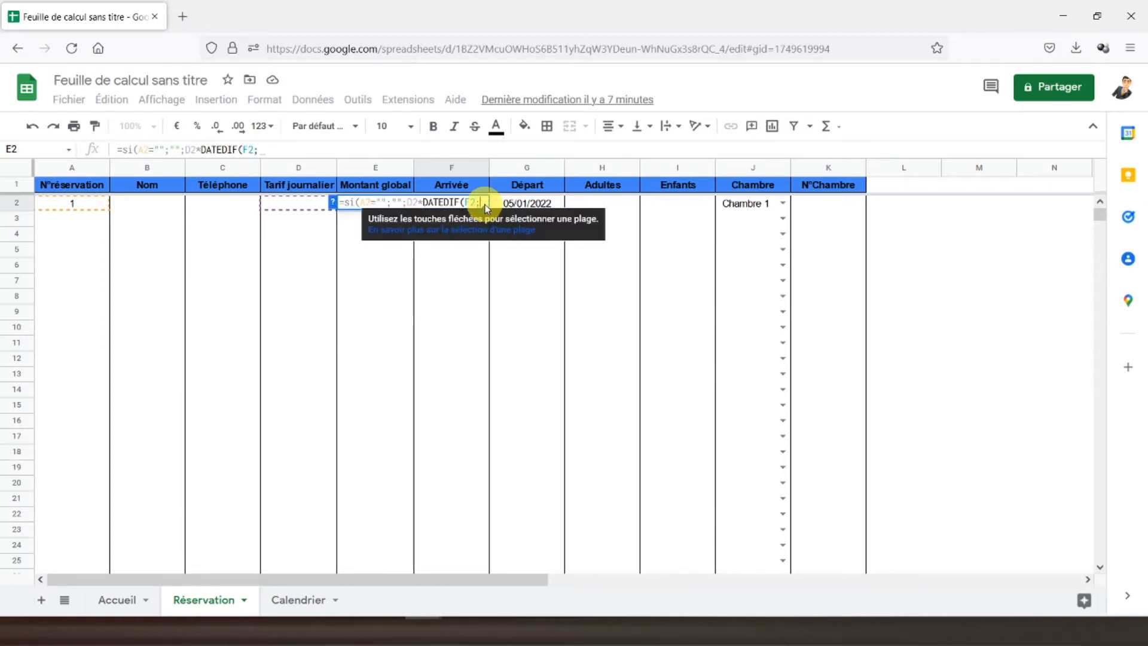
left_click(518, 208)
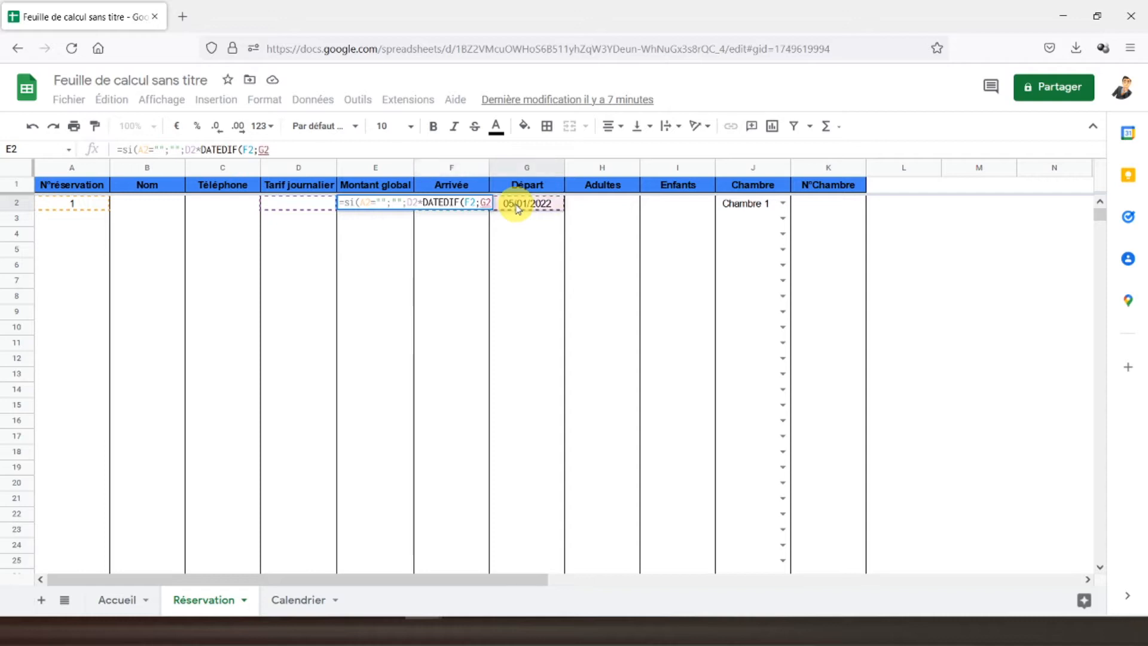
type(";")
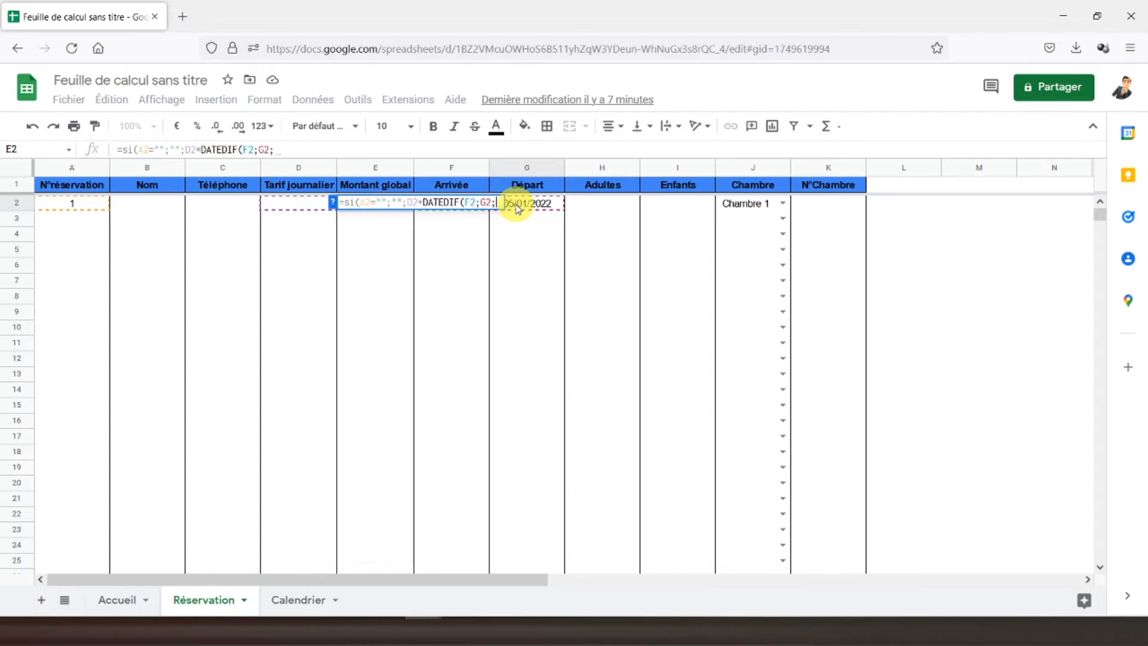
type("\"")
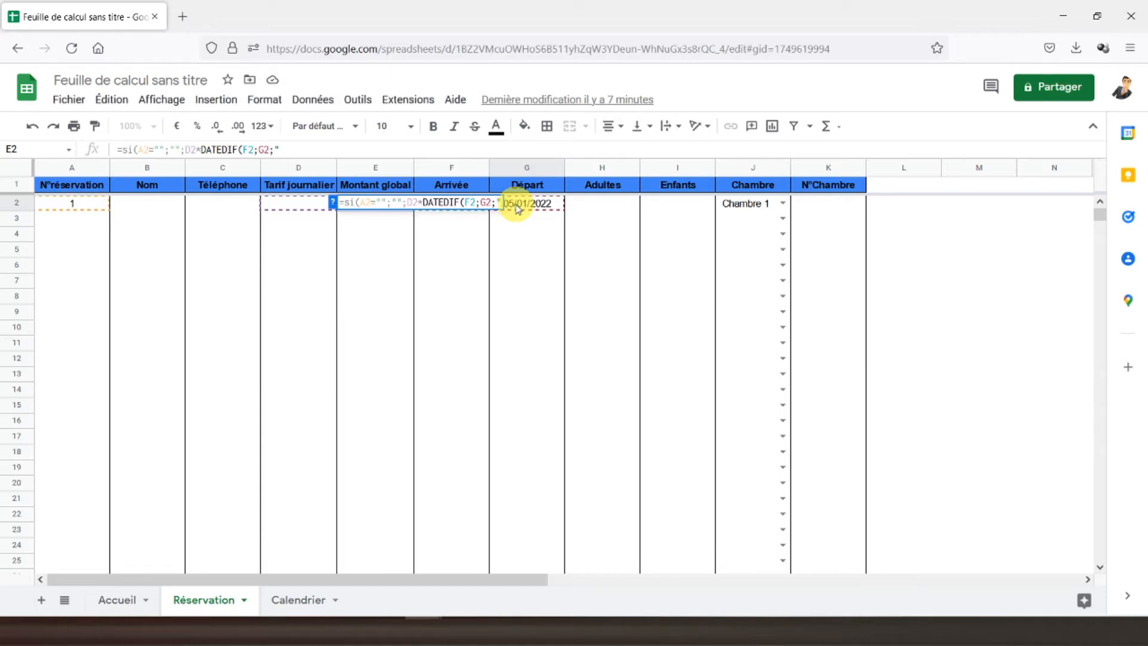
type("d\"")
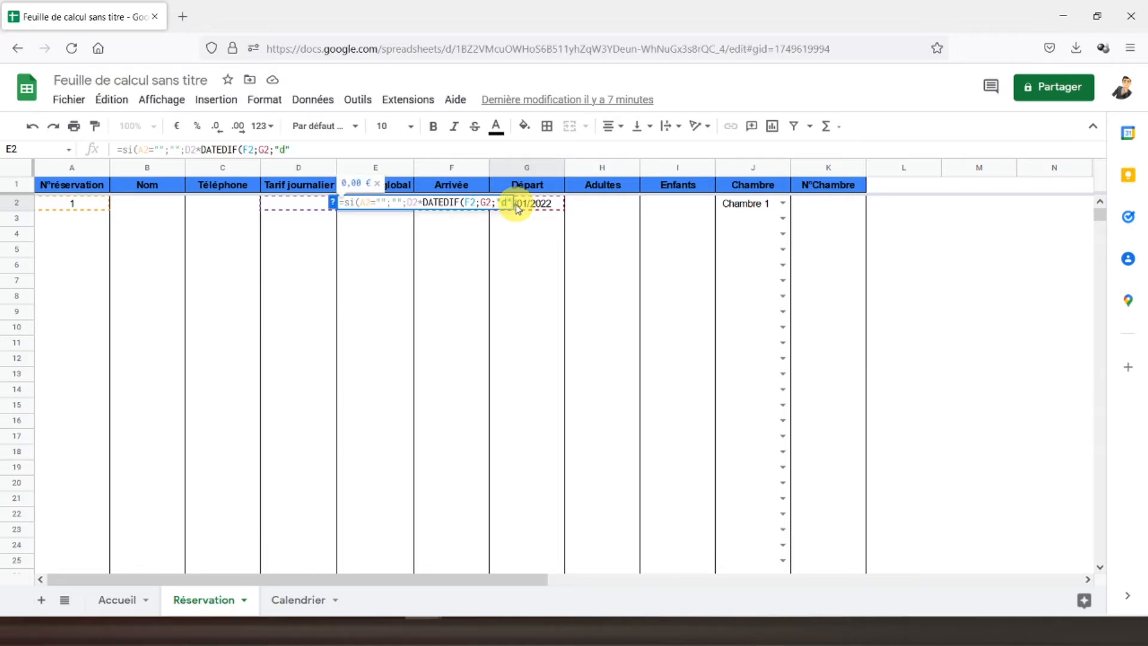
type(")")
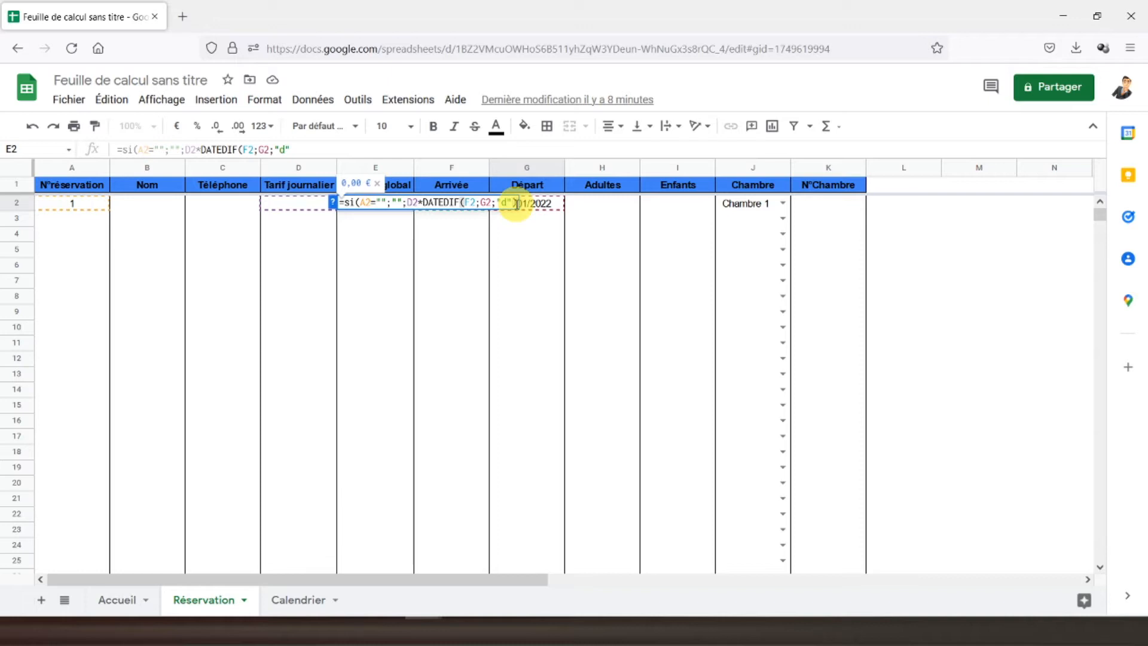
type(")")
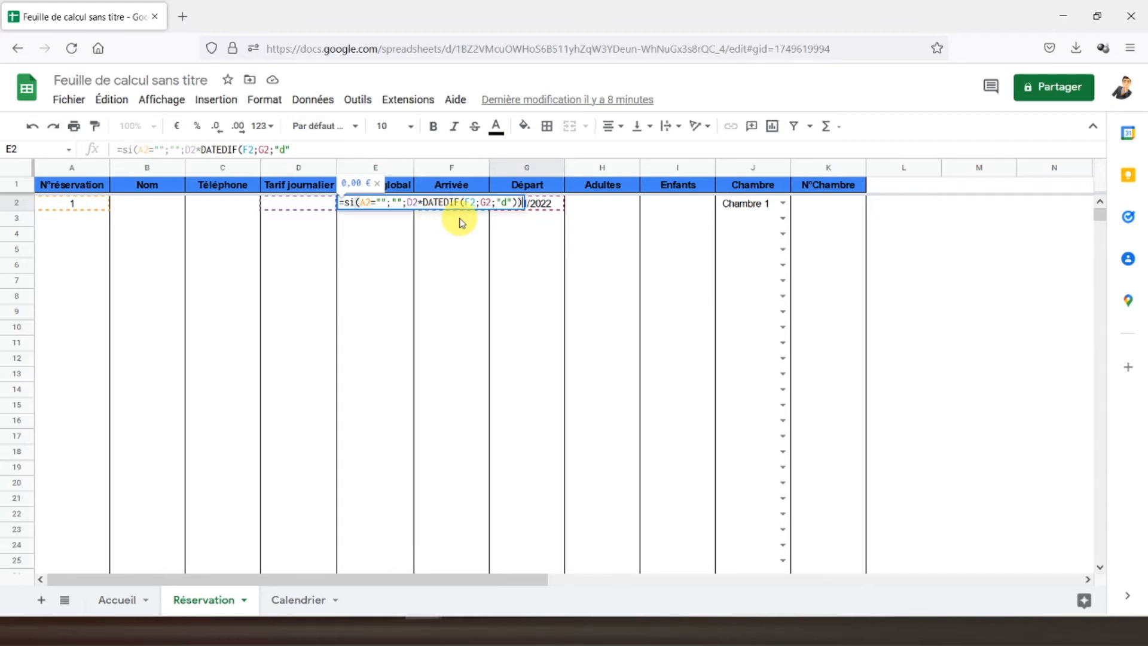
key("Return")
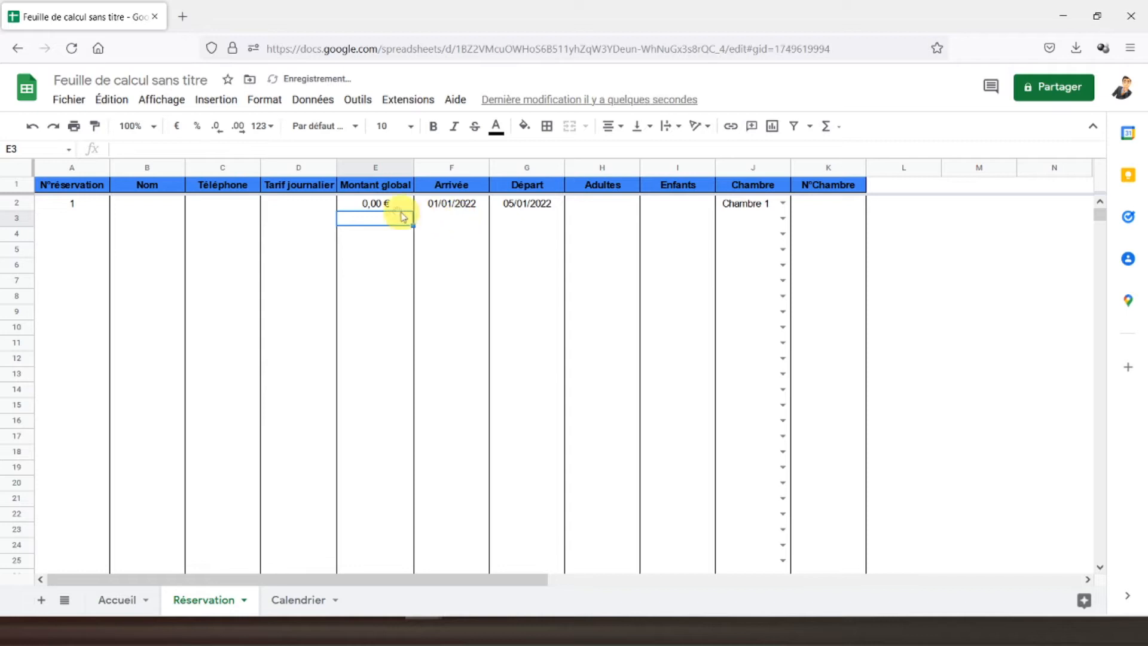
- Enter a Tarif journalier of 20 in D2 and select Montant global cell E2 to check its formula
left_click(384, 205)
left_click(310, 208)
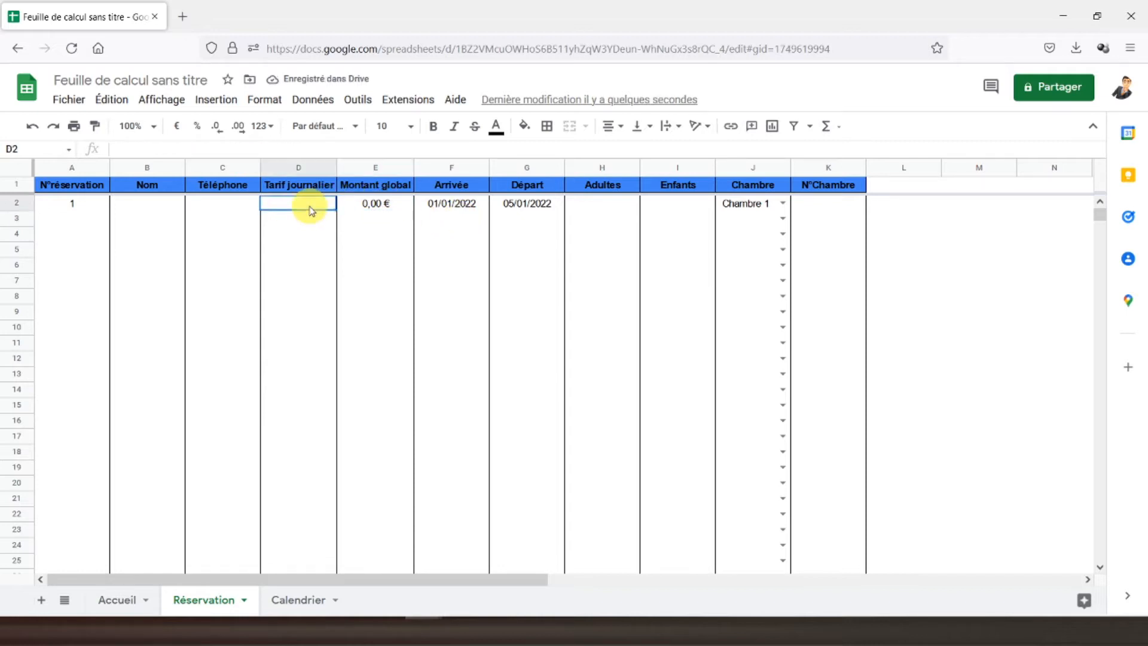
type("20")
key("Return")
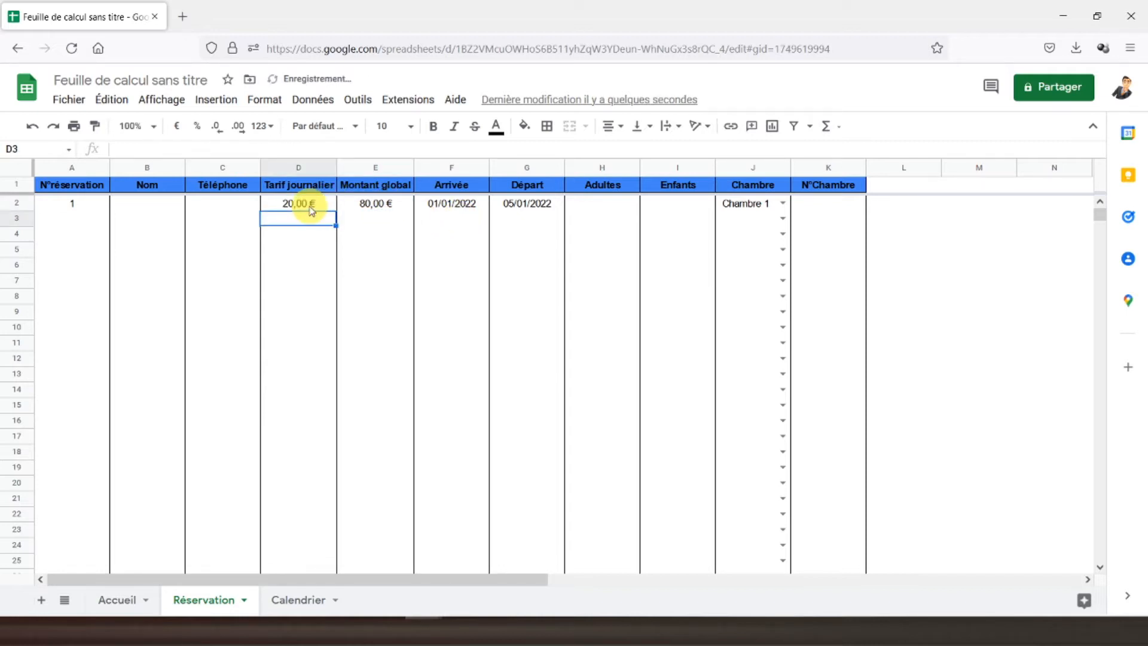
left_click(363, 209)
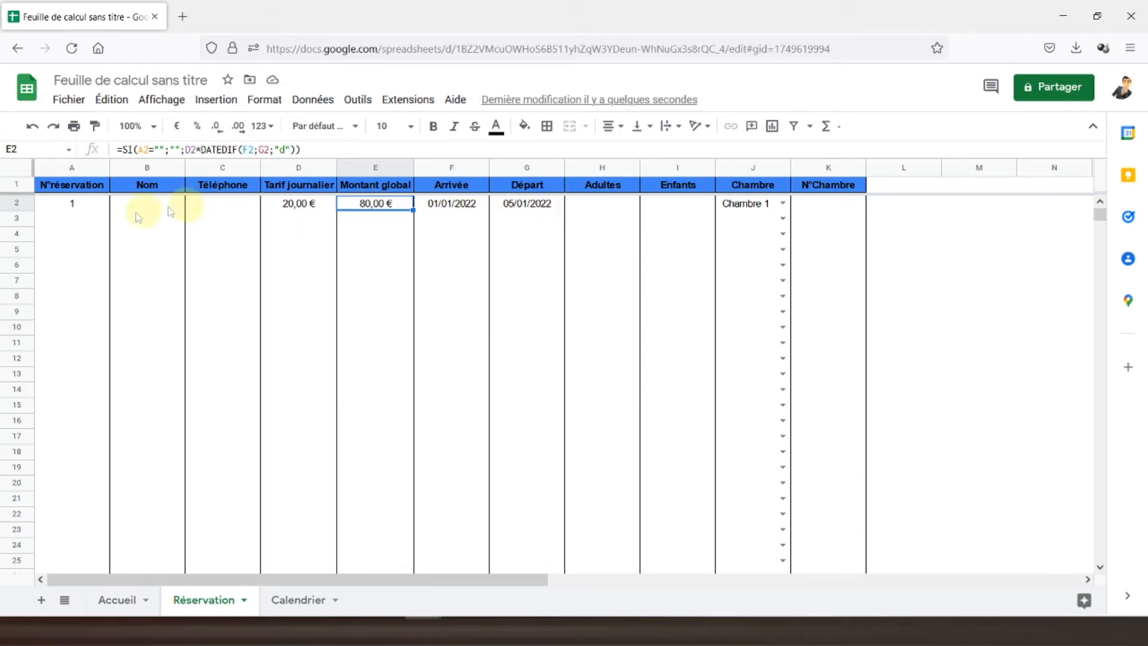
- On the Accueil sheet, enter Chambre 2 in A7 and fill the Chambres disponibles series down to Chambre 14 in A19
left_click(79, 189)
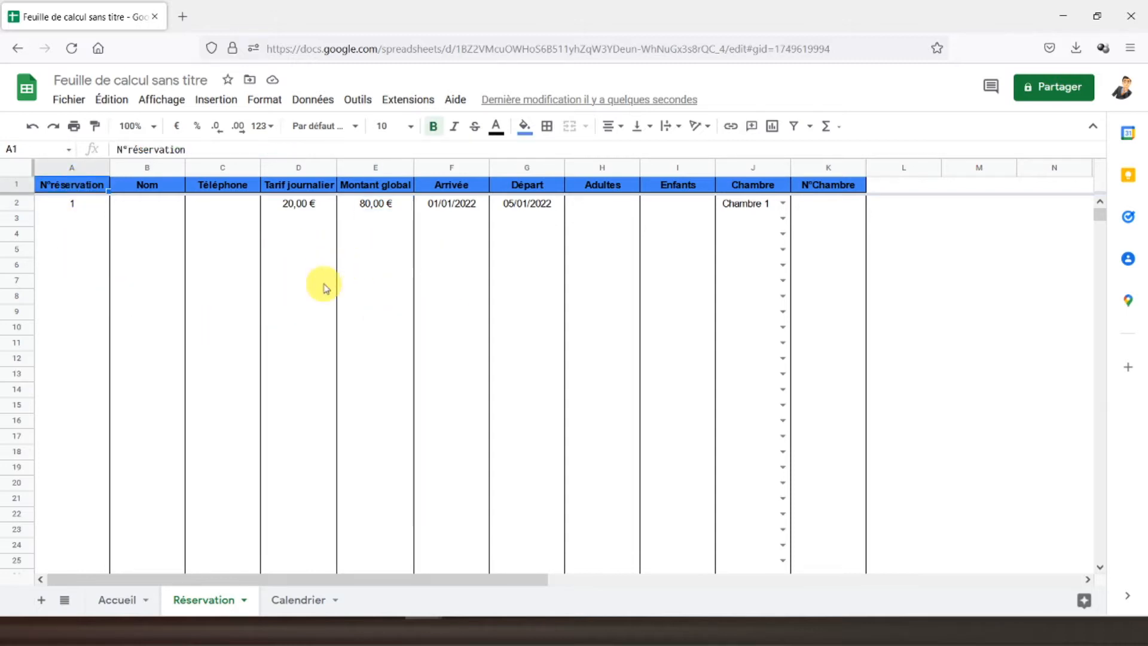
left_click(116, 601)
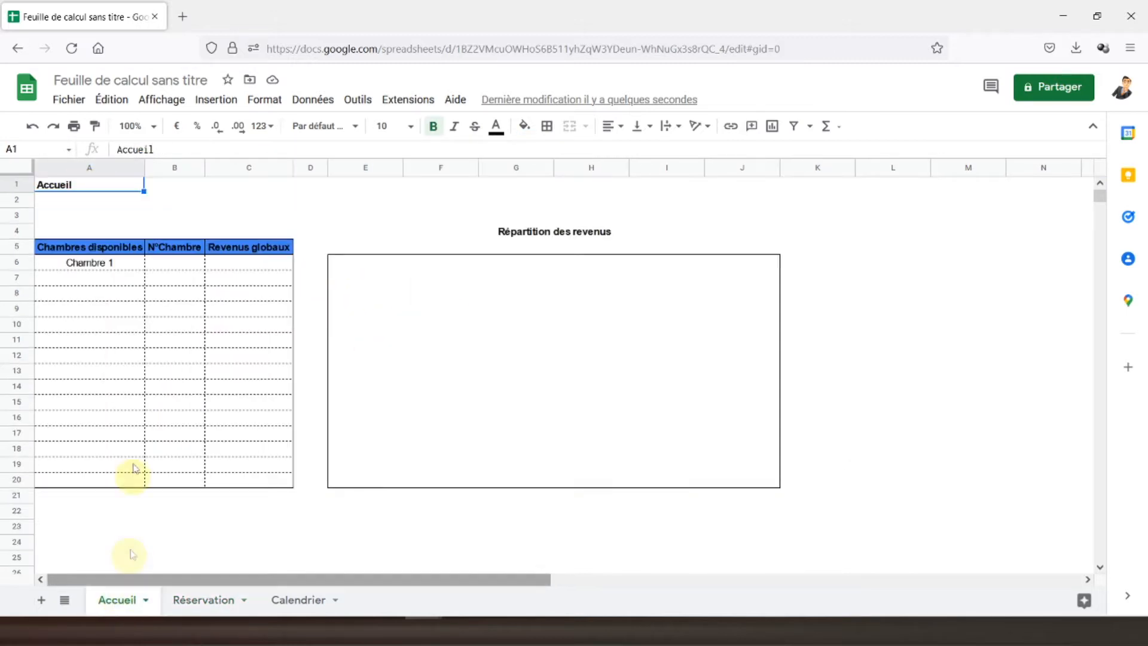
left_click(104, 265)
left_click(104, 278)
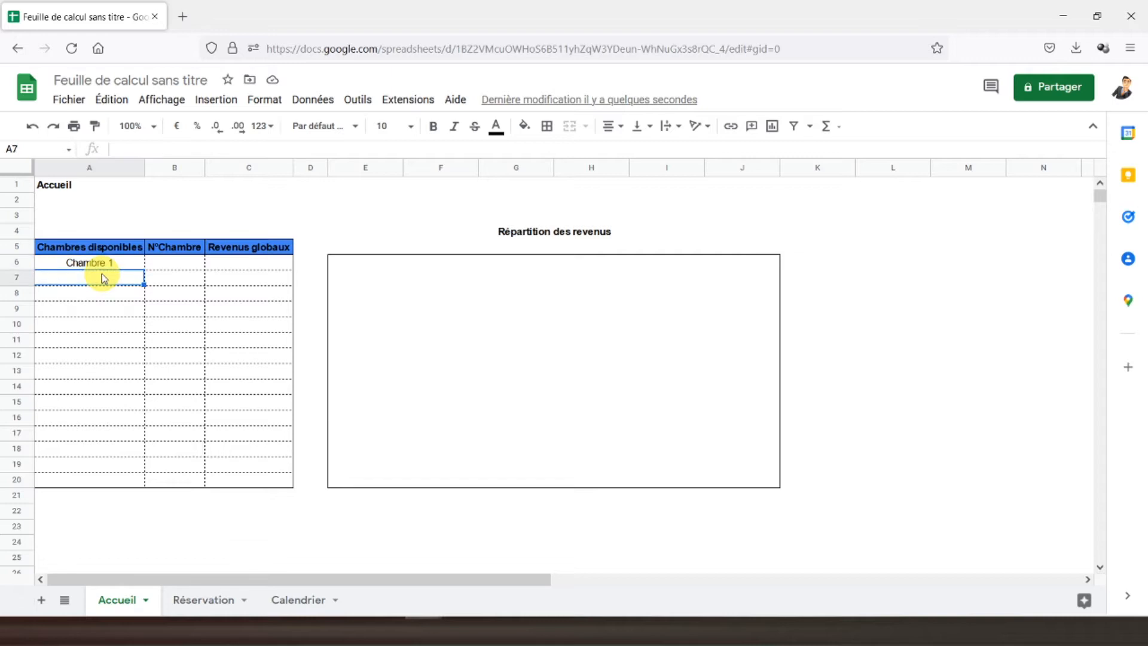
type("Chambr")
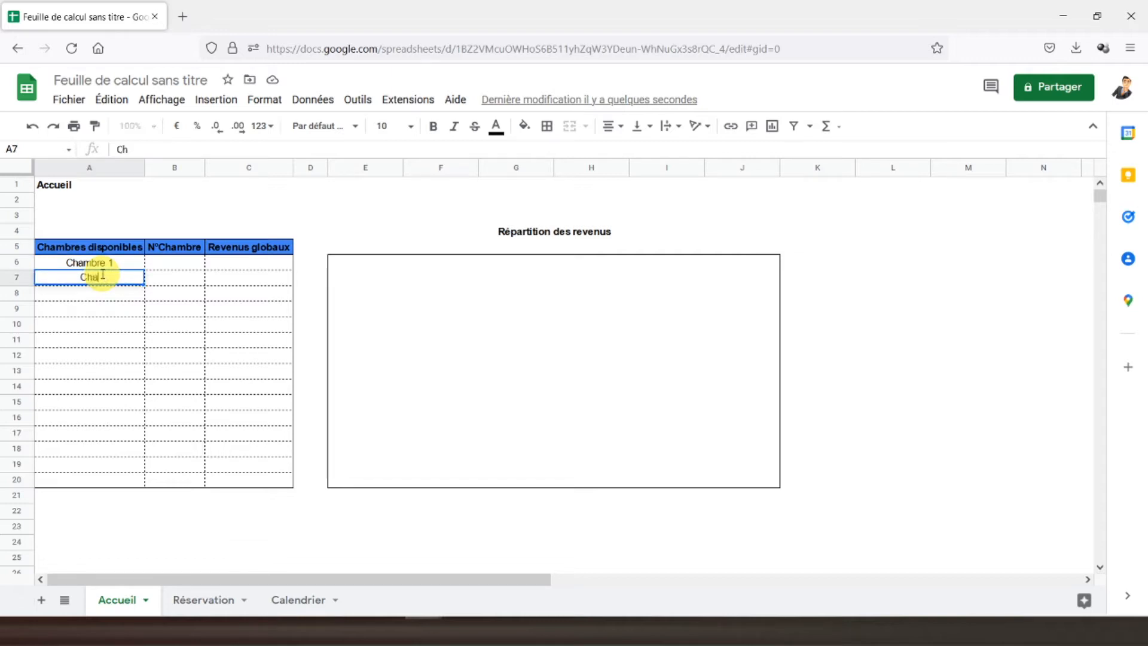
type("e 2")
key("Return")
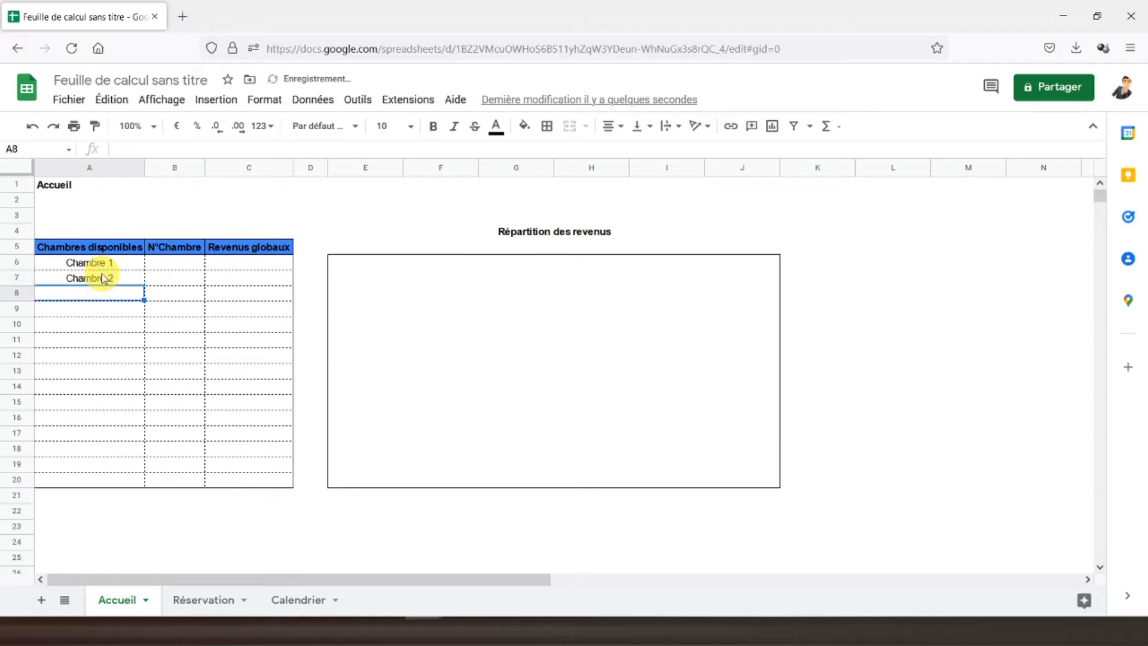
left_click(104, 279)
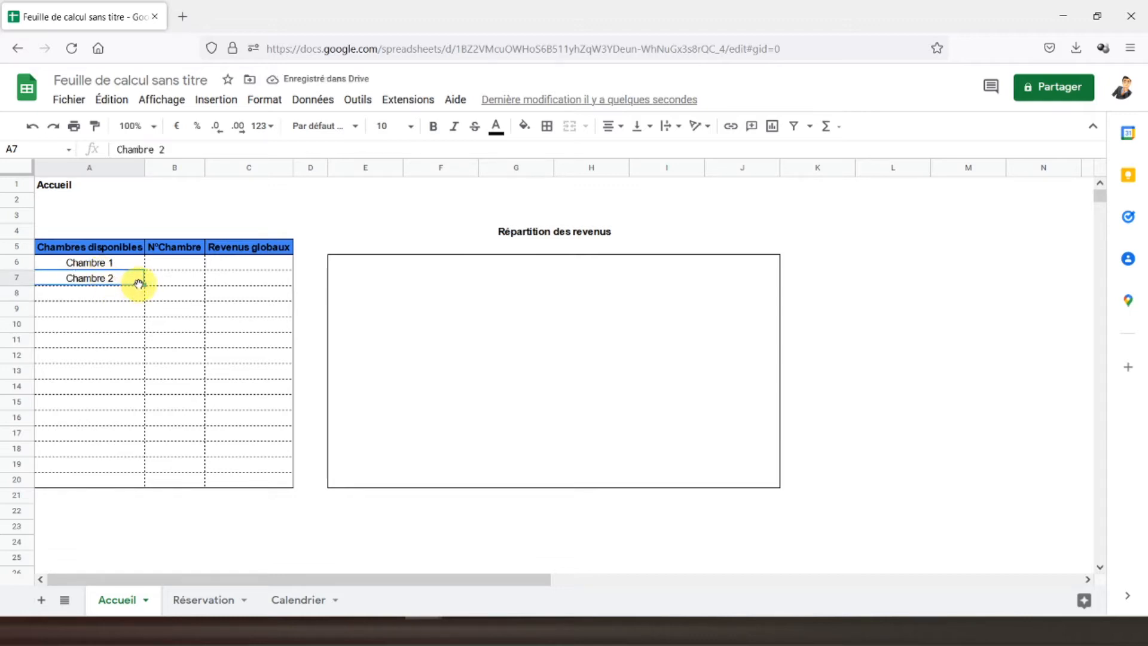
left_click_drag(144, 286, 135, 466)
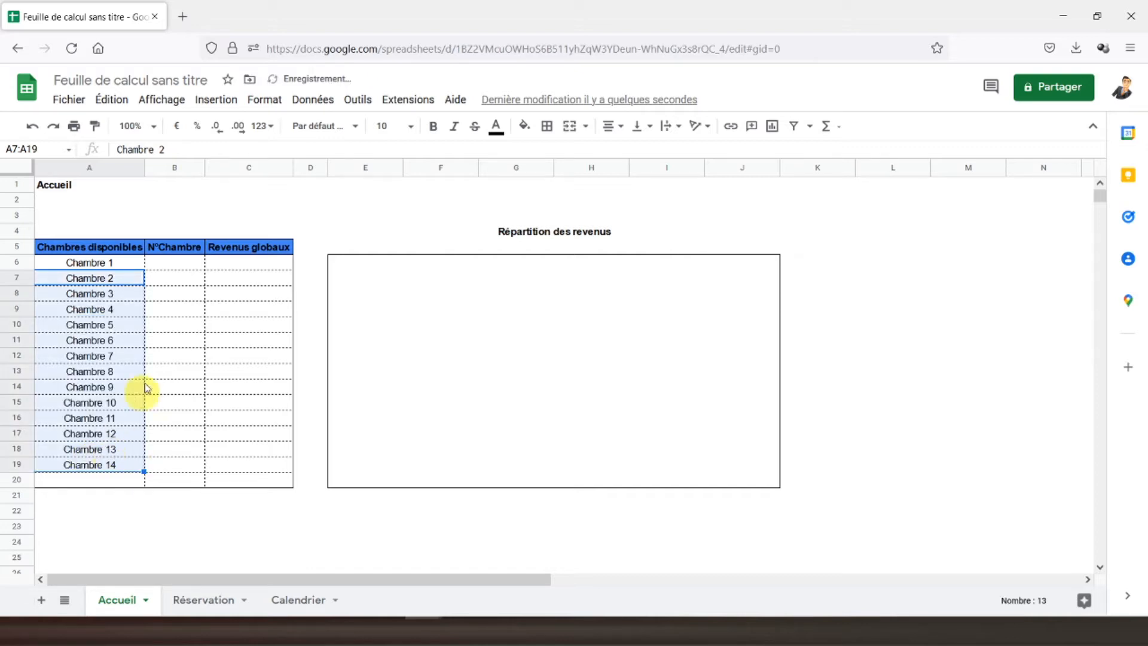
- Enter the text room numbers '001 in B6 and '002 in B7, and fill the N°Chambre series down to B19
left_click(160, 266)
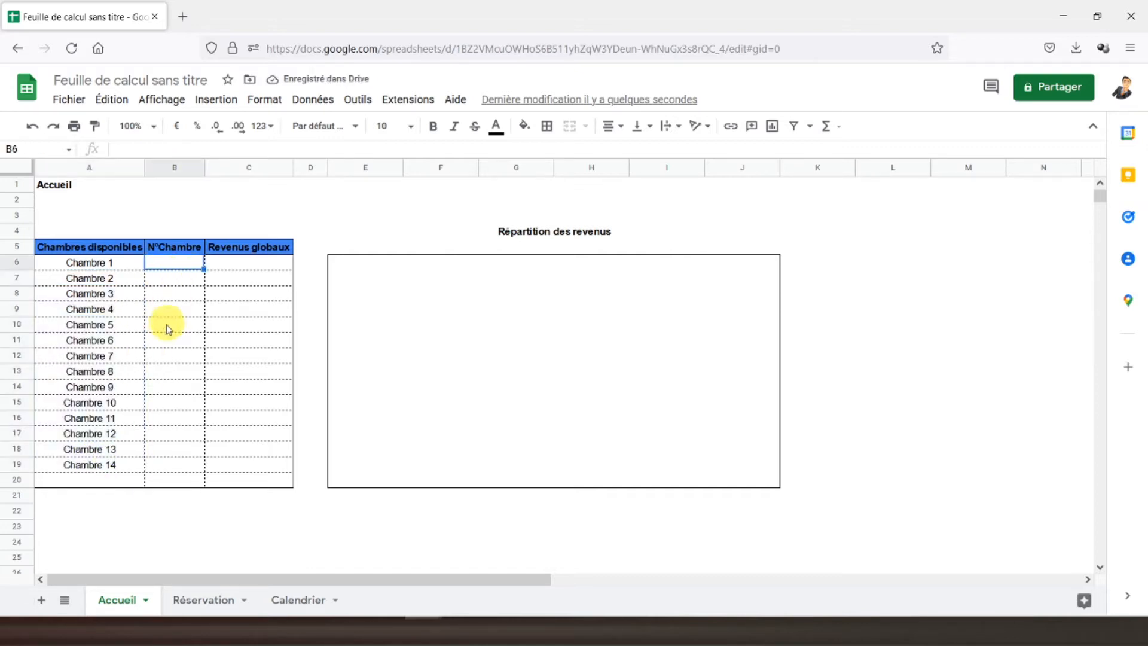
type("'001")
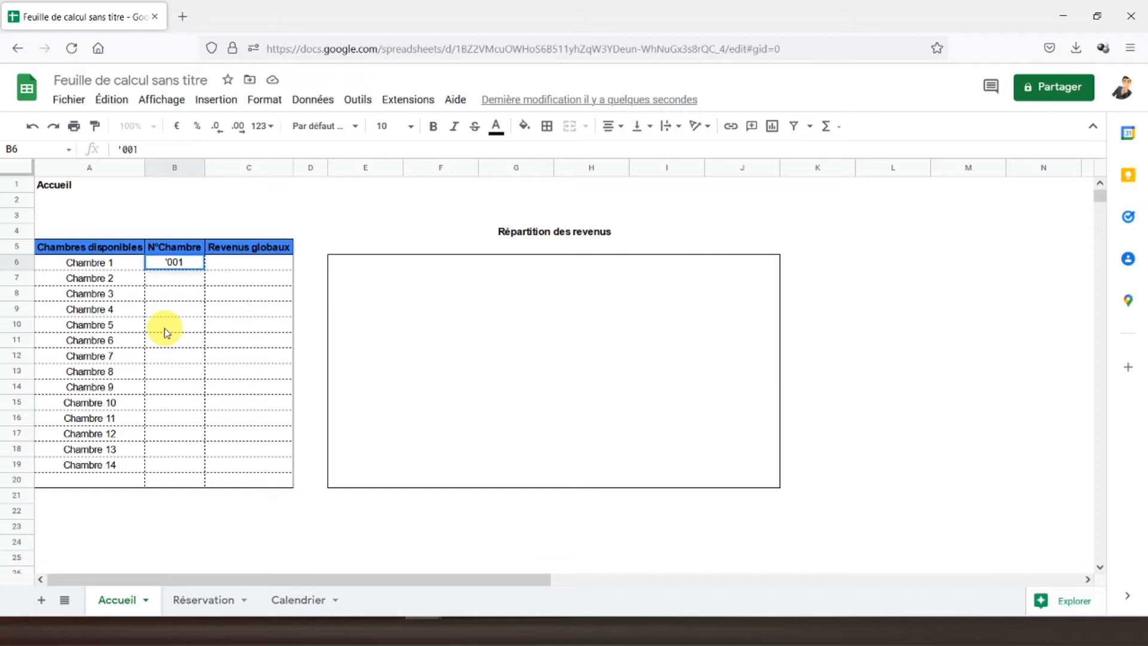
key("Return")
type("'002")
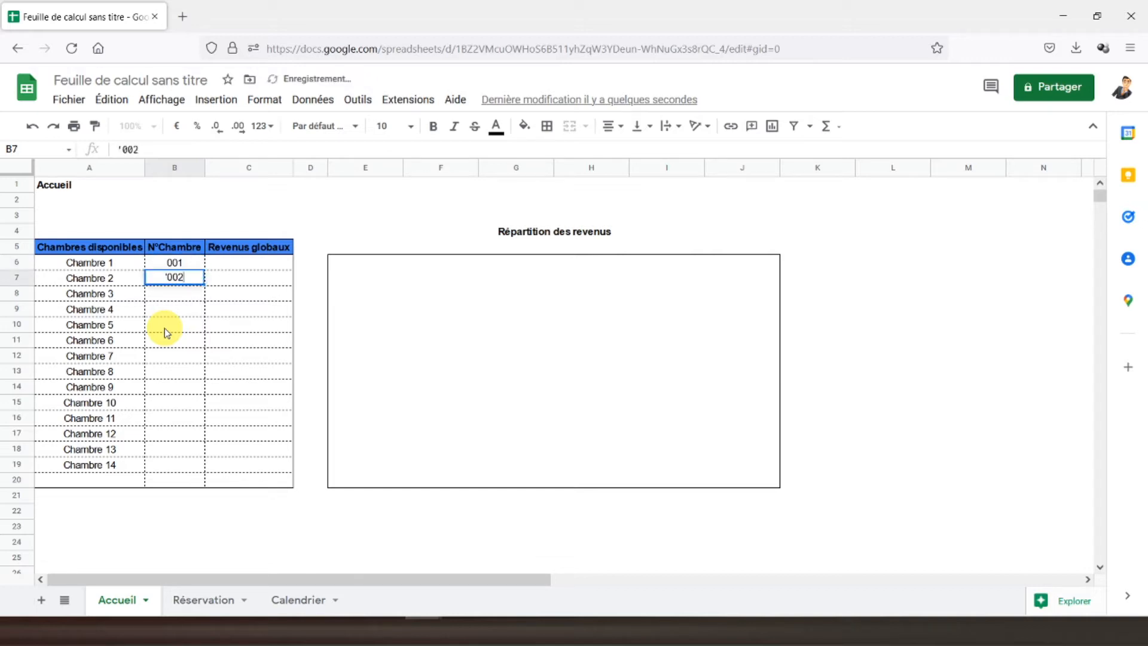
key("Return")
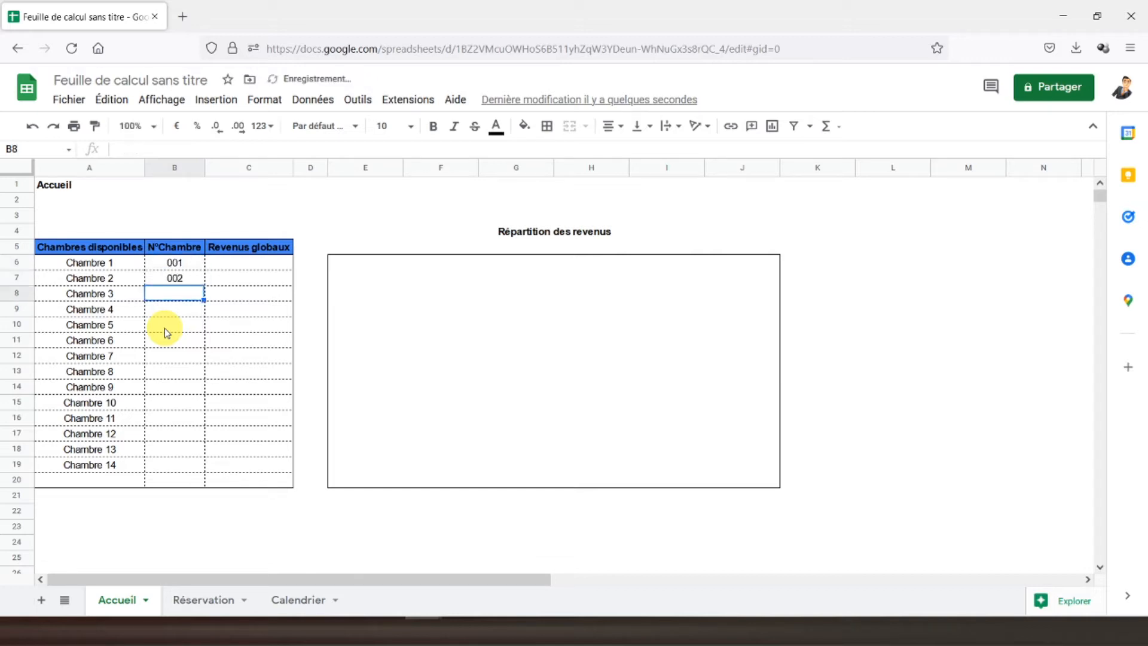
left_click(174, 280)
left_click_drag(204, 285, 192, 469)
left_click(45, 186)
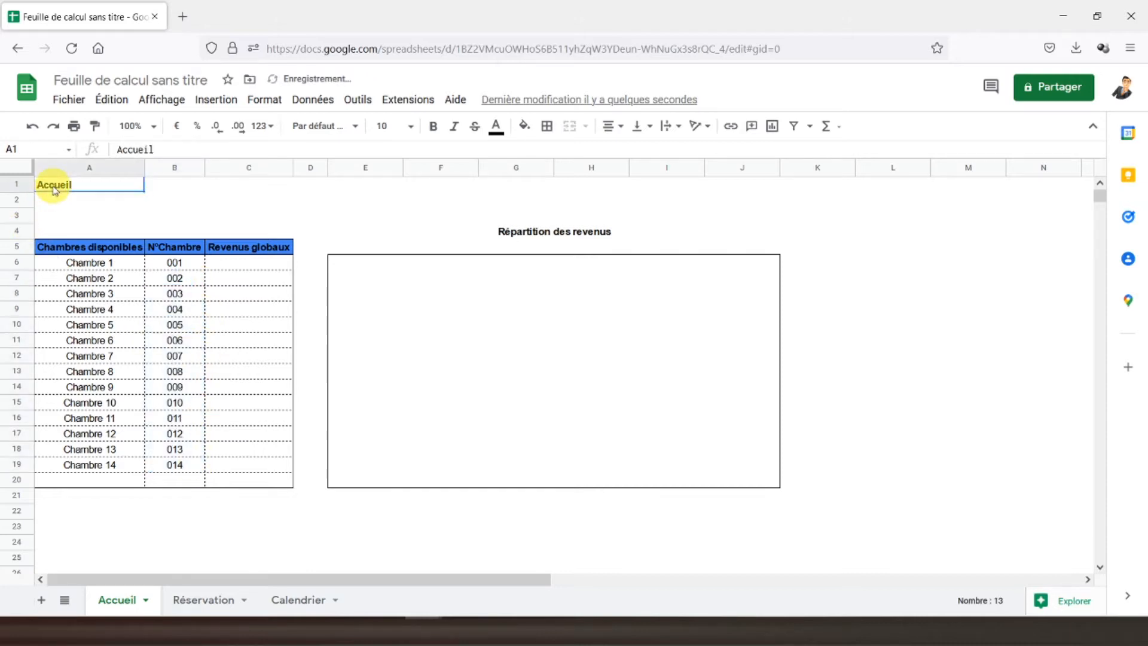
- In N°Chambre cell K2 of the Réservation sheet, begin a RECHERCHEV formula with J2 as the lookup value
left_click(204, 600)
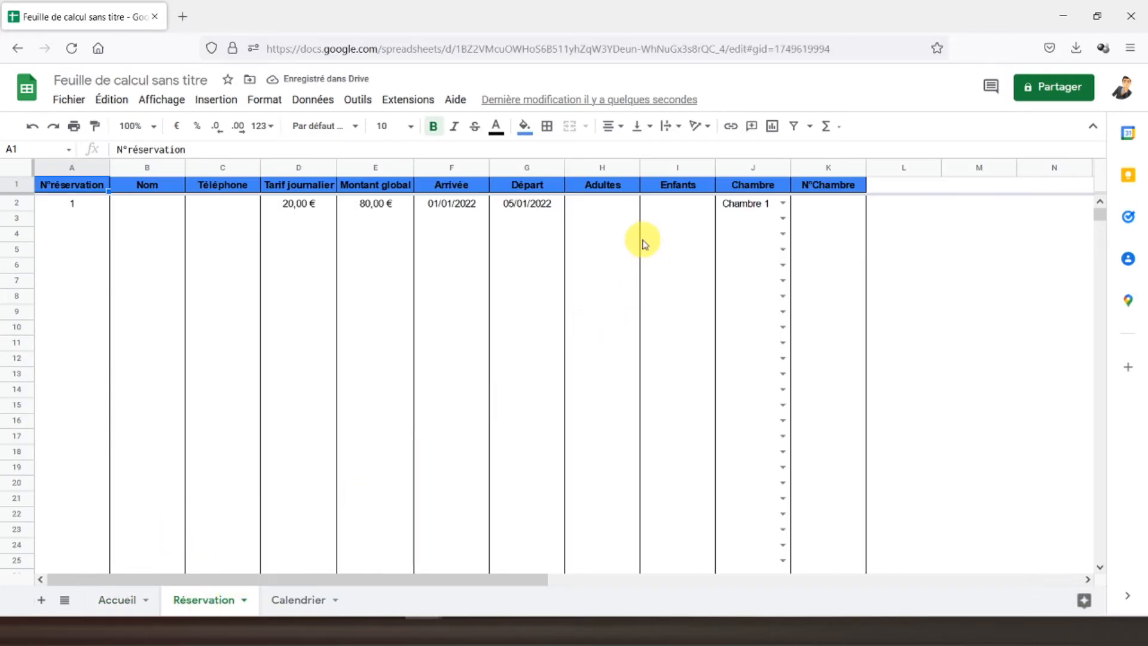
left_click(825, 206)
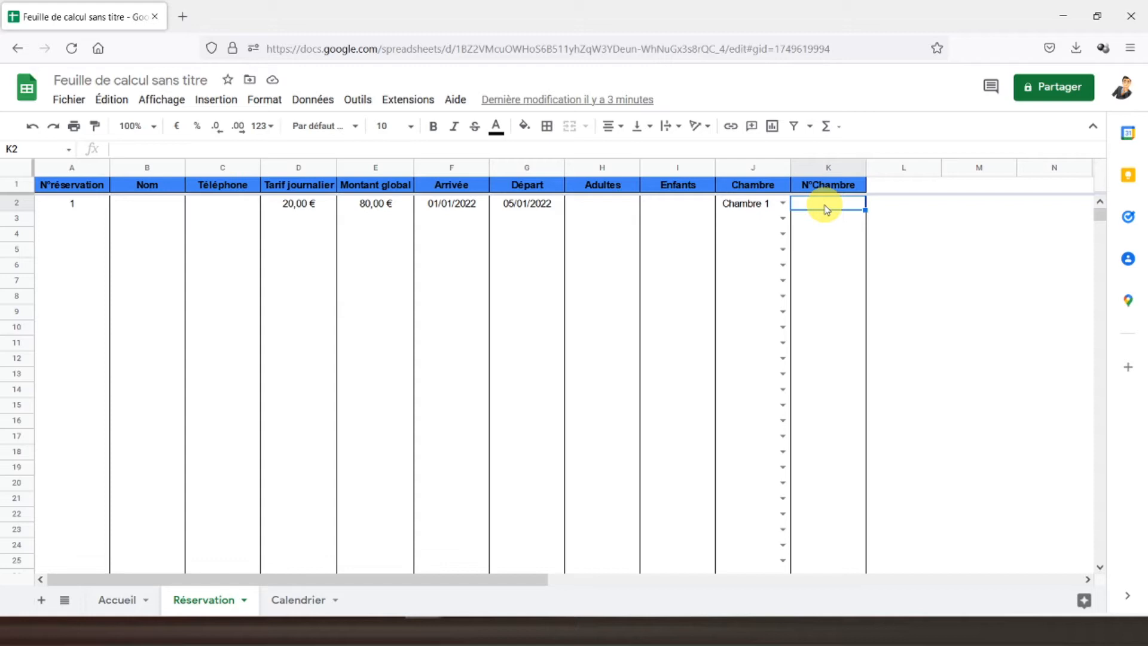
type("=rec")
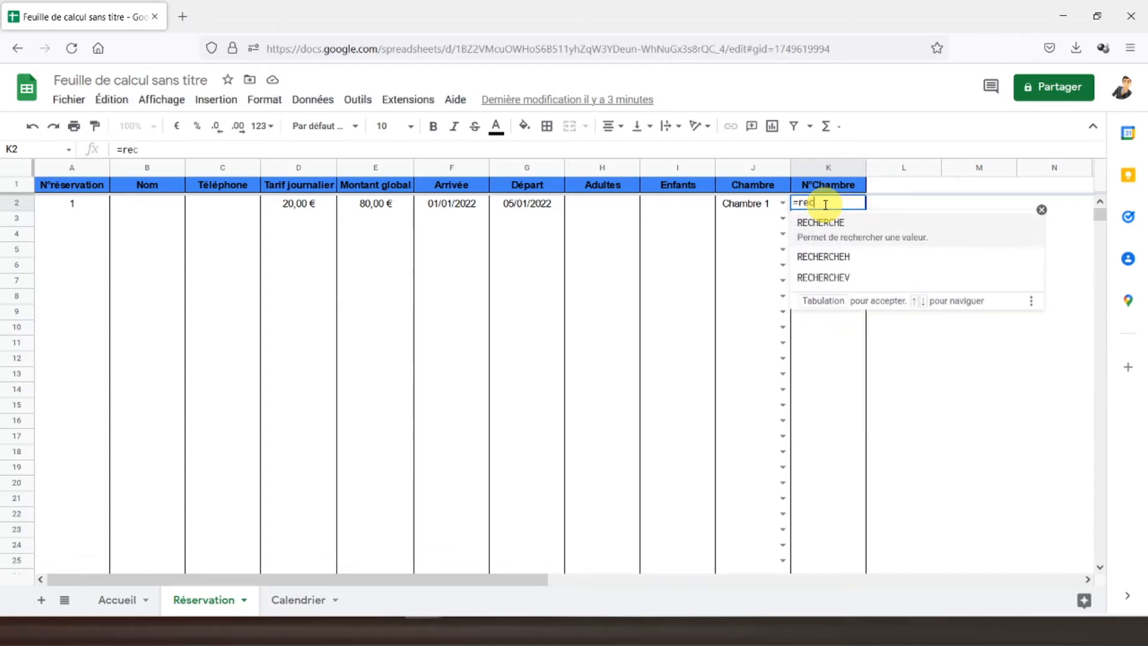
type("herchev(")
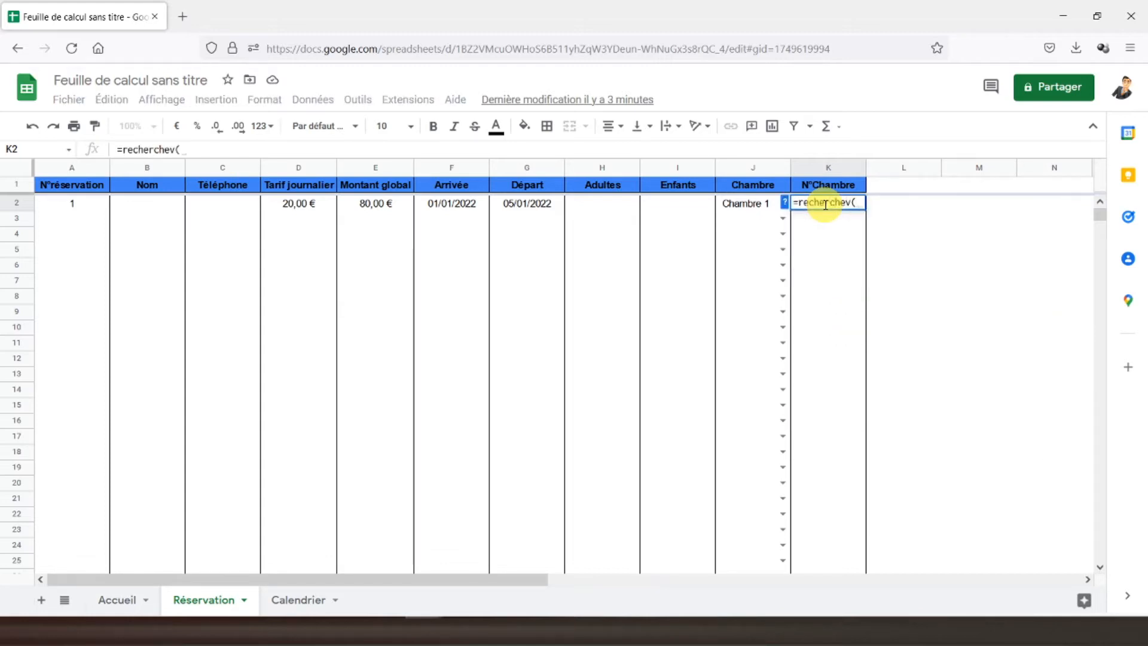
left_click(756, 205)
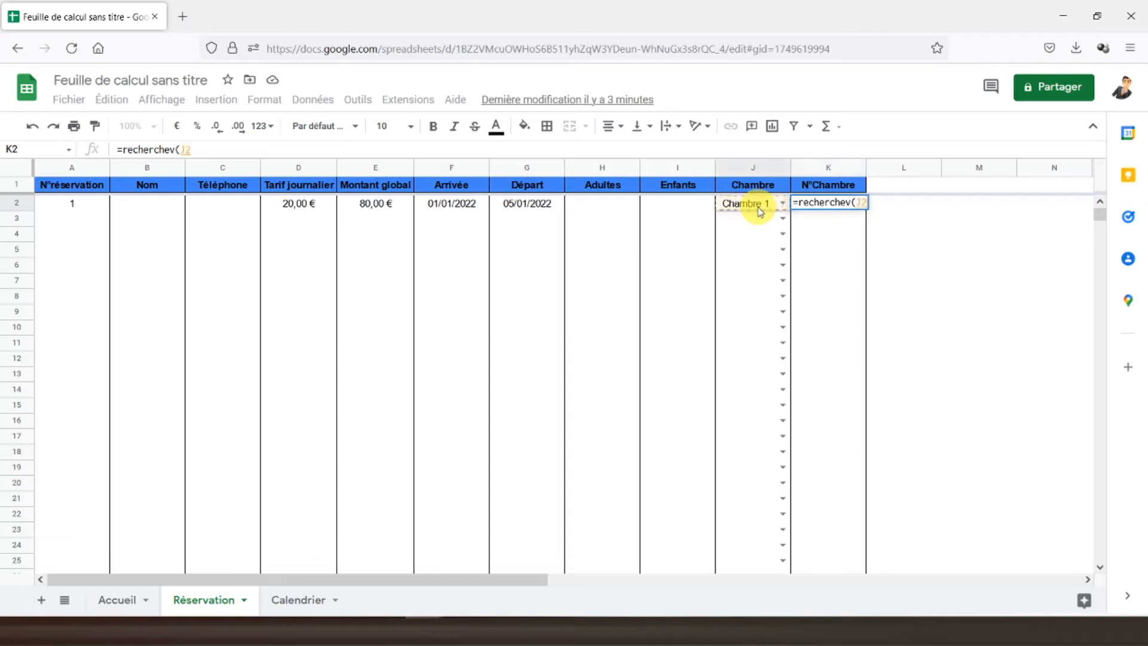
type(";")
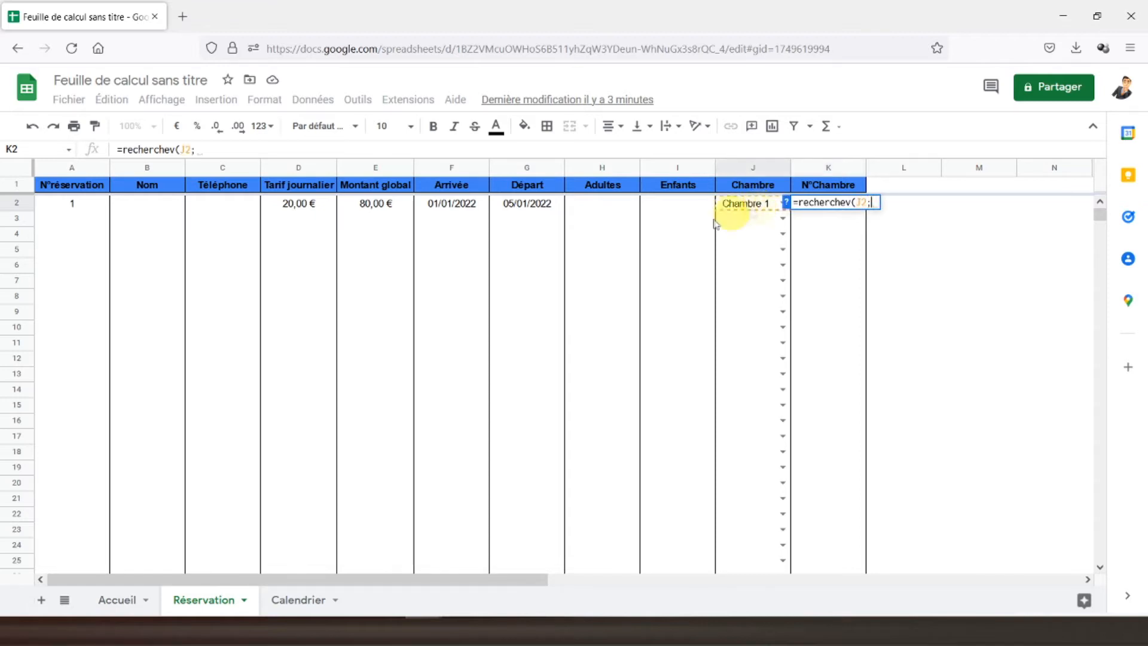
- Complete the K2 RECHERCHEV formula with range Accueil!A6:C20, column index 2 and FAUX for an exact match
left_click(136, 609)
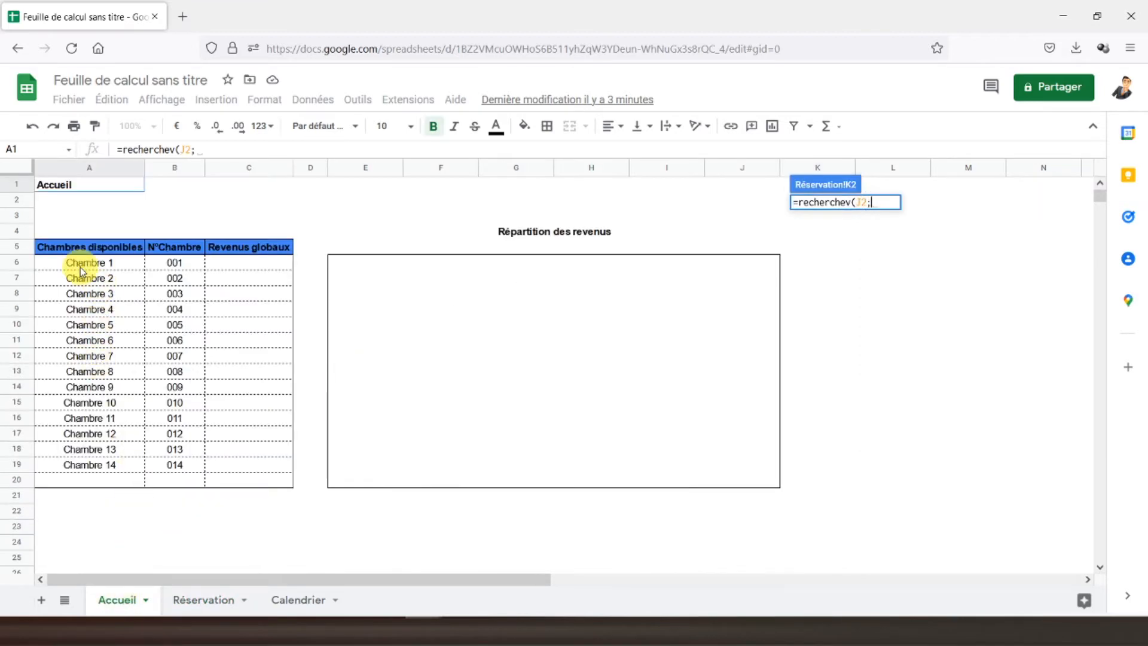
left_click_drag(84, 264, 90, 293)
left_click_drag(175, 337, 231, 482)
type(";")
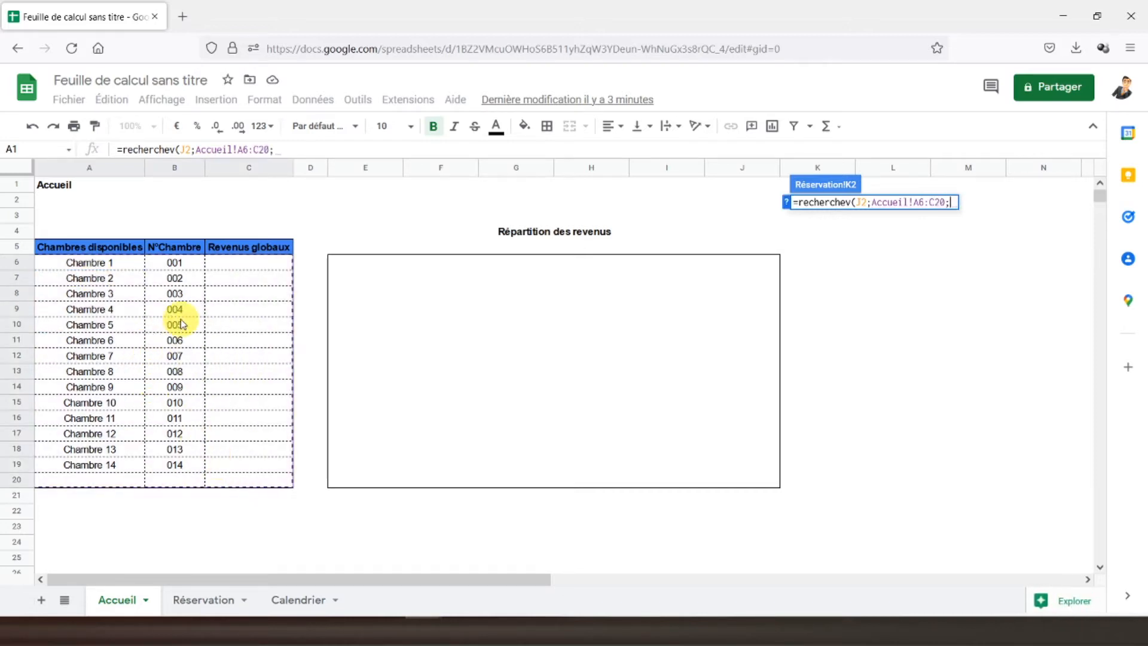
type("2;")
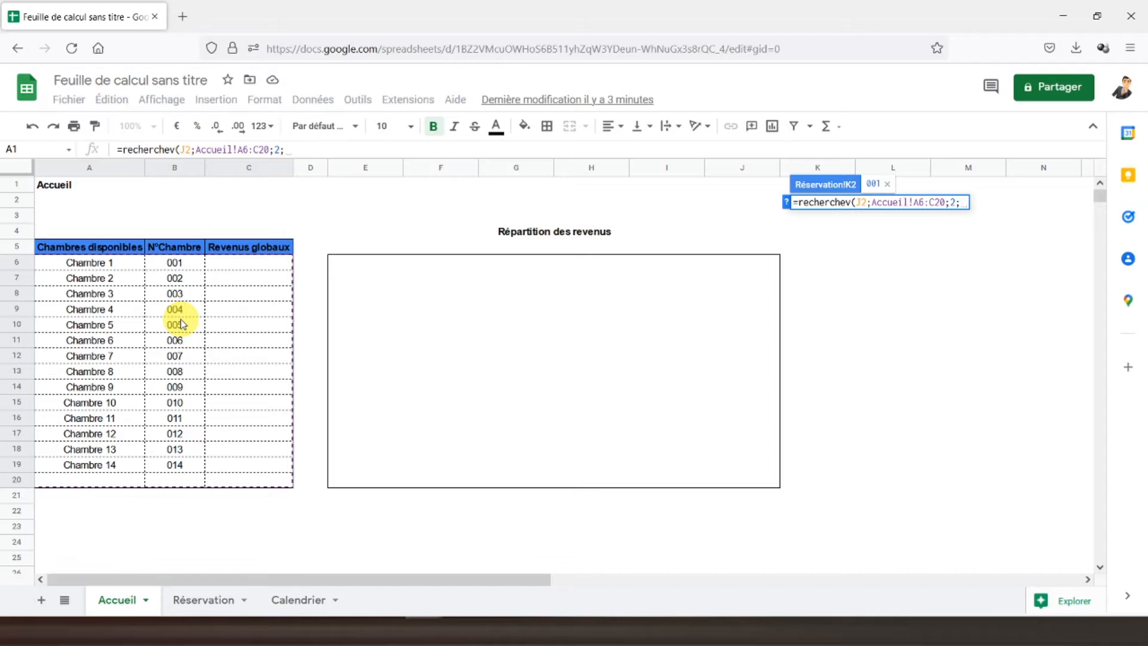
type("faux")
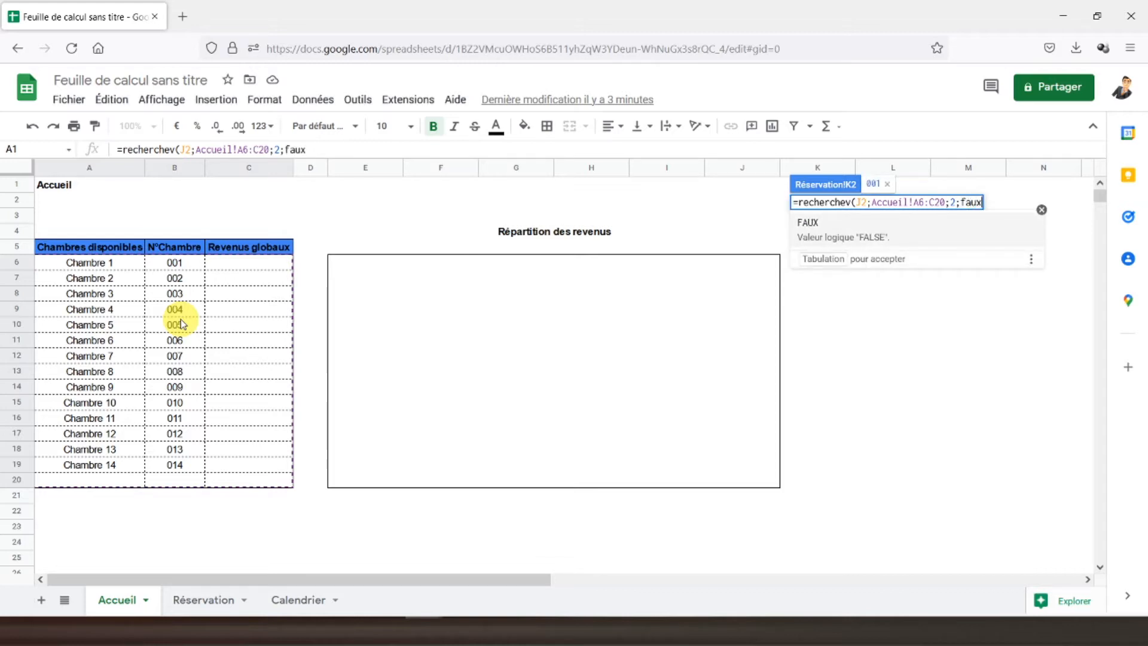
type(")")
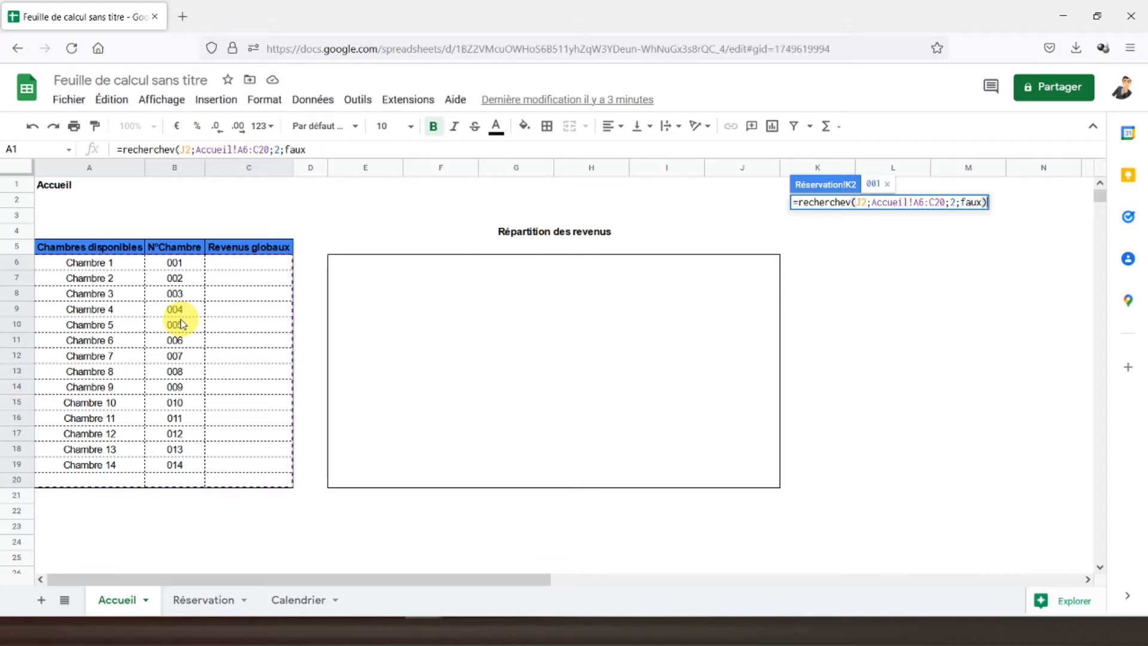
key("Return")
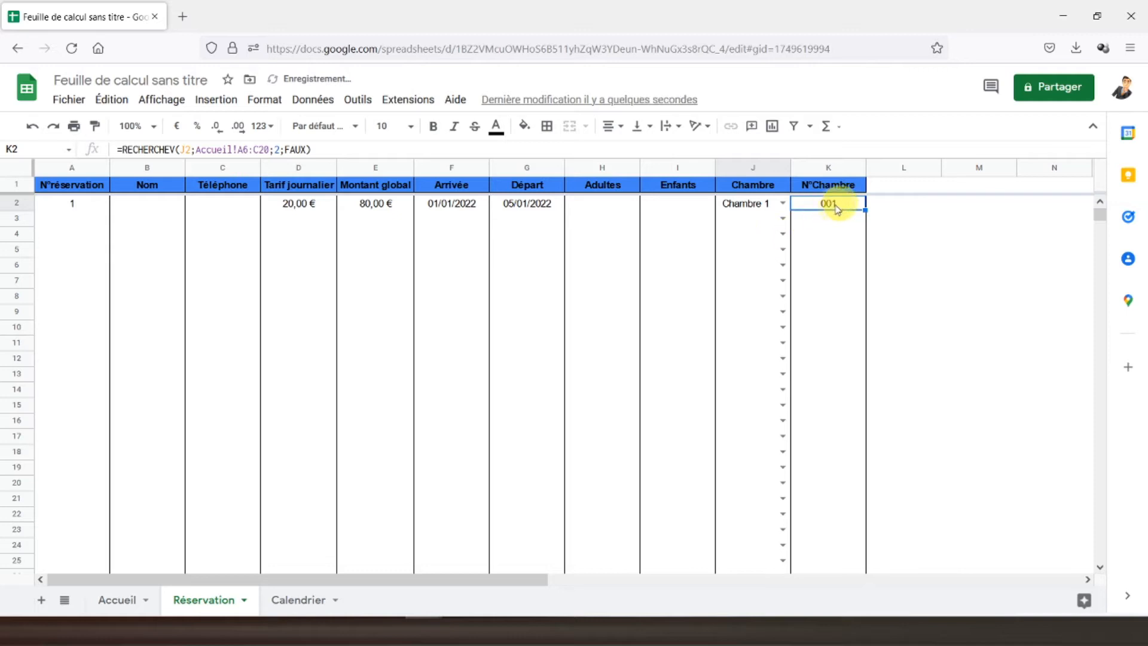
- Make the lookup range in the K2 formula absolute as Accueil!$A$6:$C$20
left_click(241, 151)
key("F4")
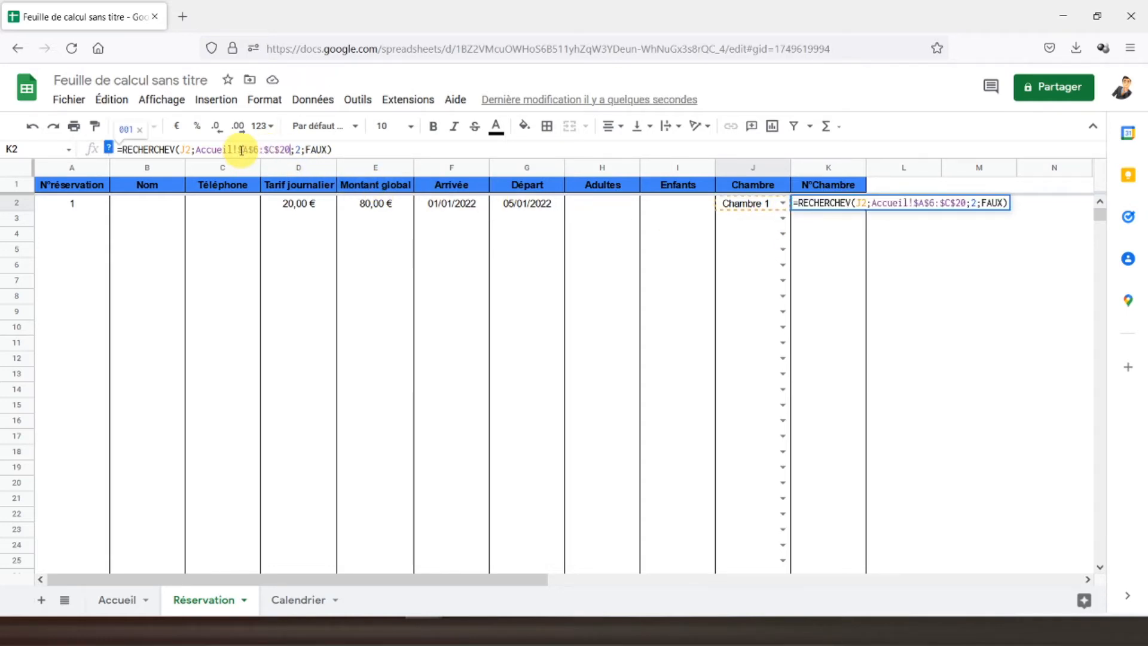
key("Return")
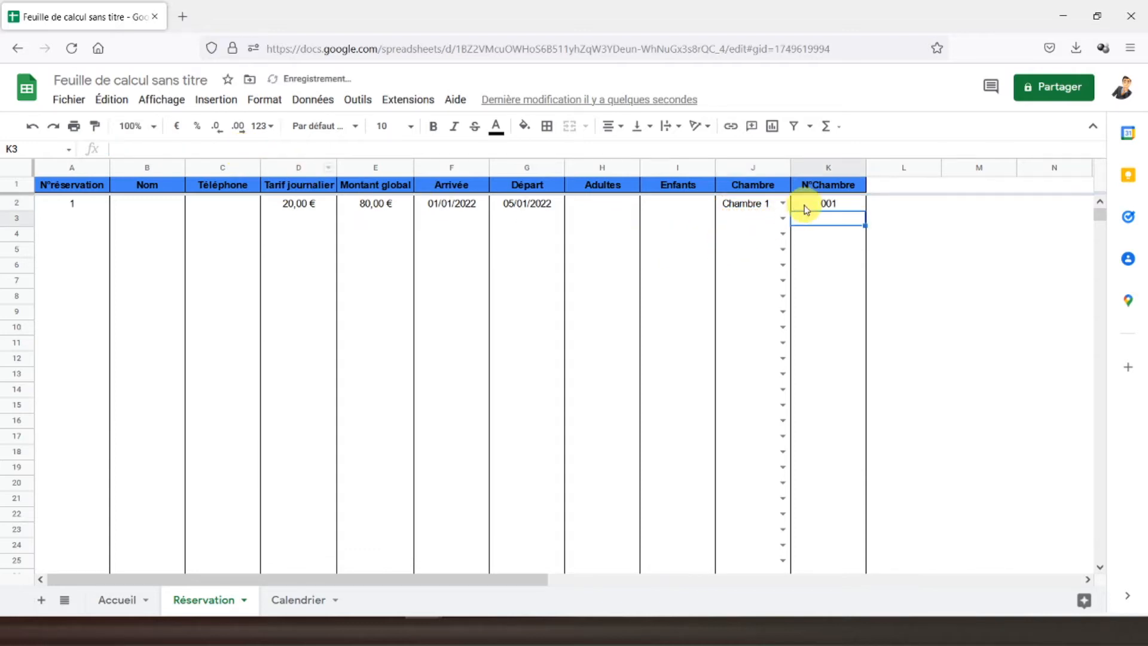
- Copy the RECHERCHEV formula from K2 into K3
left_click(812, 207)
key("ctrl+c")
left_click(830, 221)
key("ctrl+v")
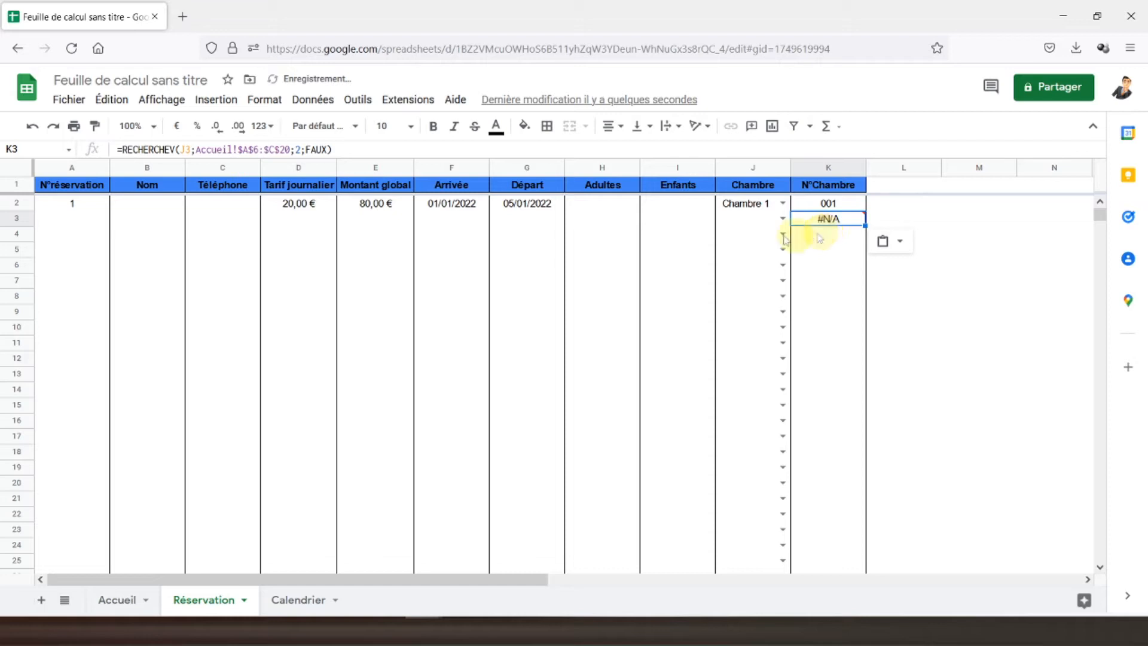
- Wrap the K2 lookup formula in SIERREUR so that it returns empty text "" on an error
left_click(826, 207)
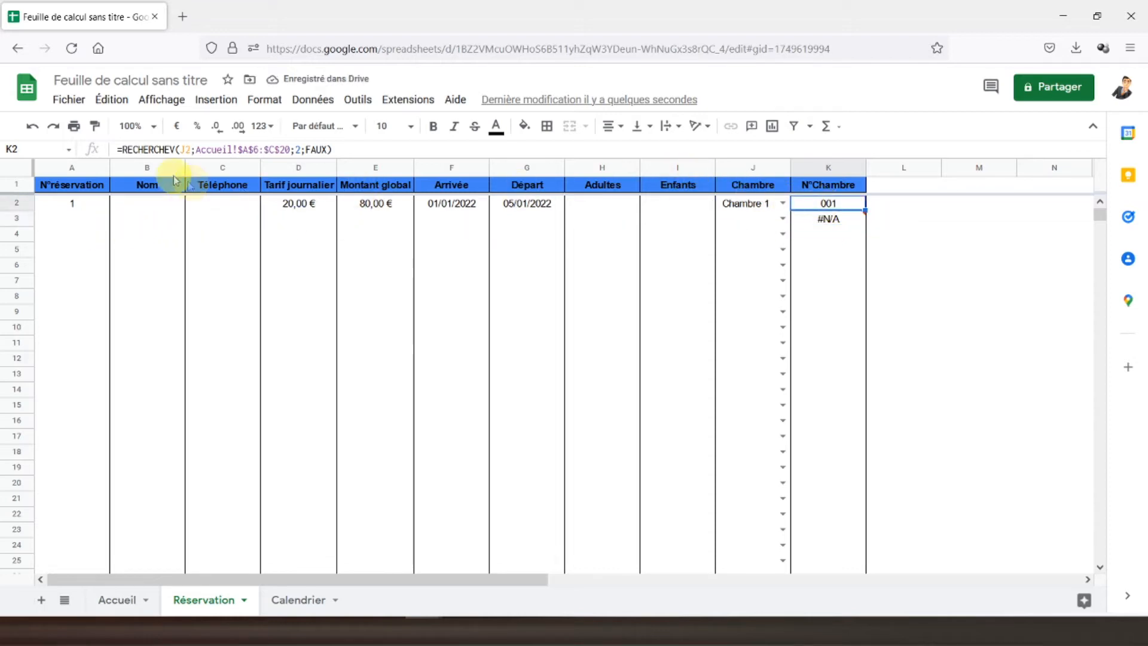
left_click(126, 150)
type("sierreur")
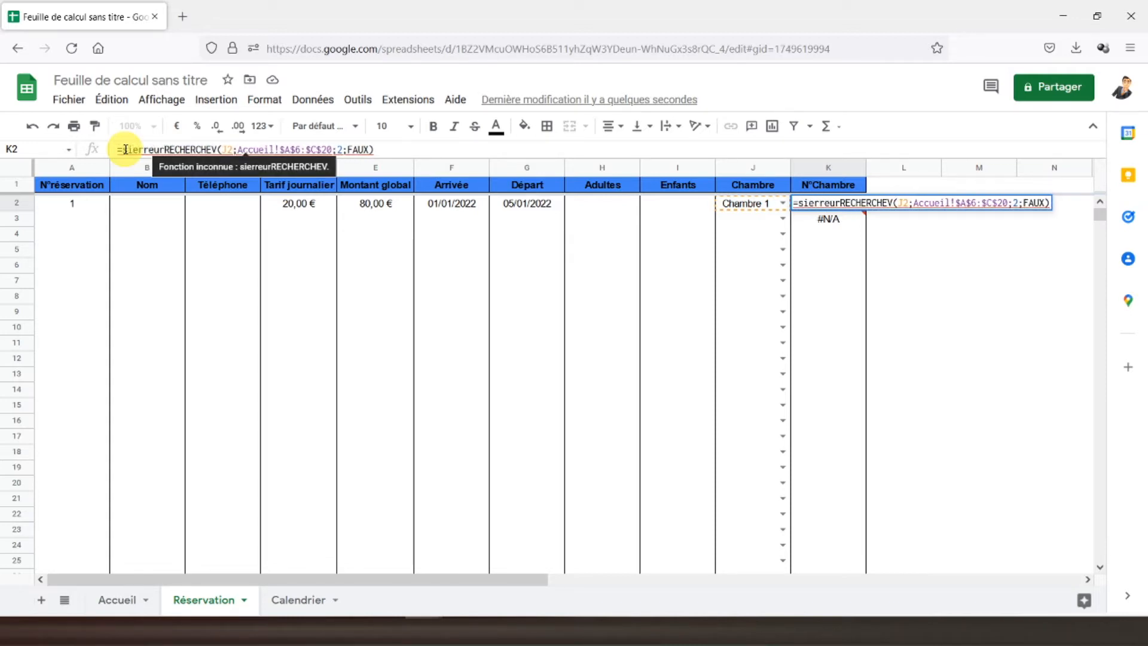
type("(")
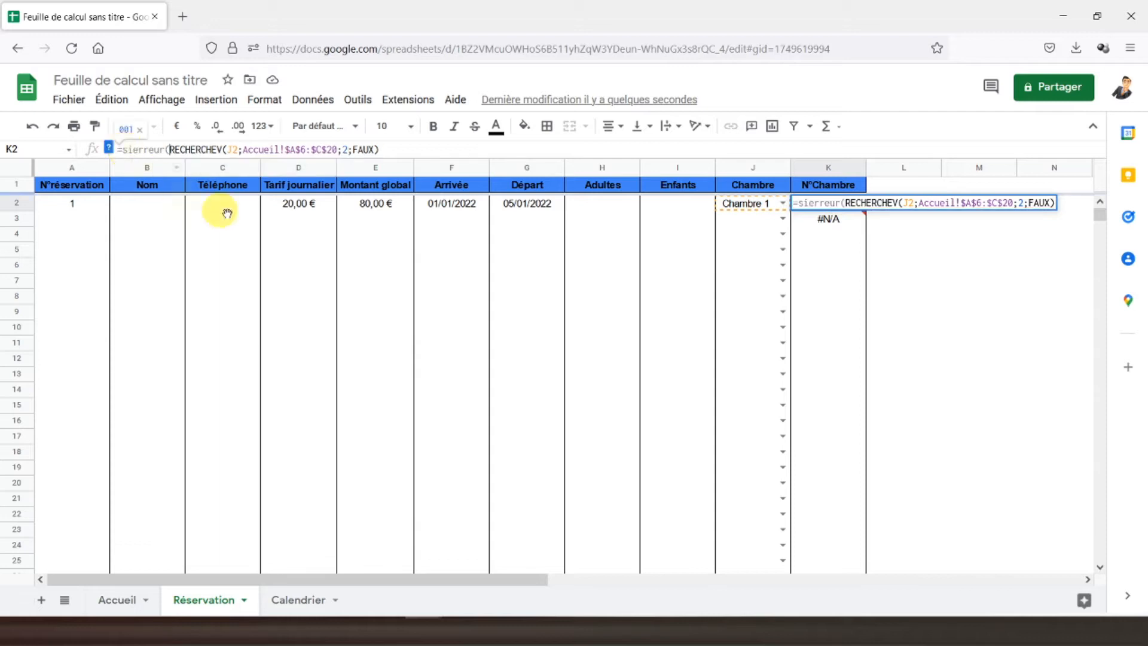
type(";\"\"")
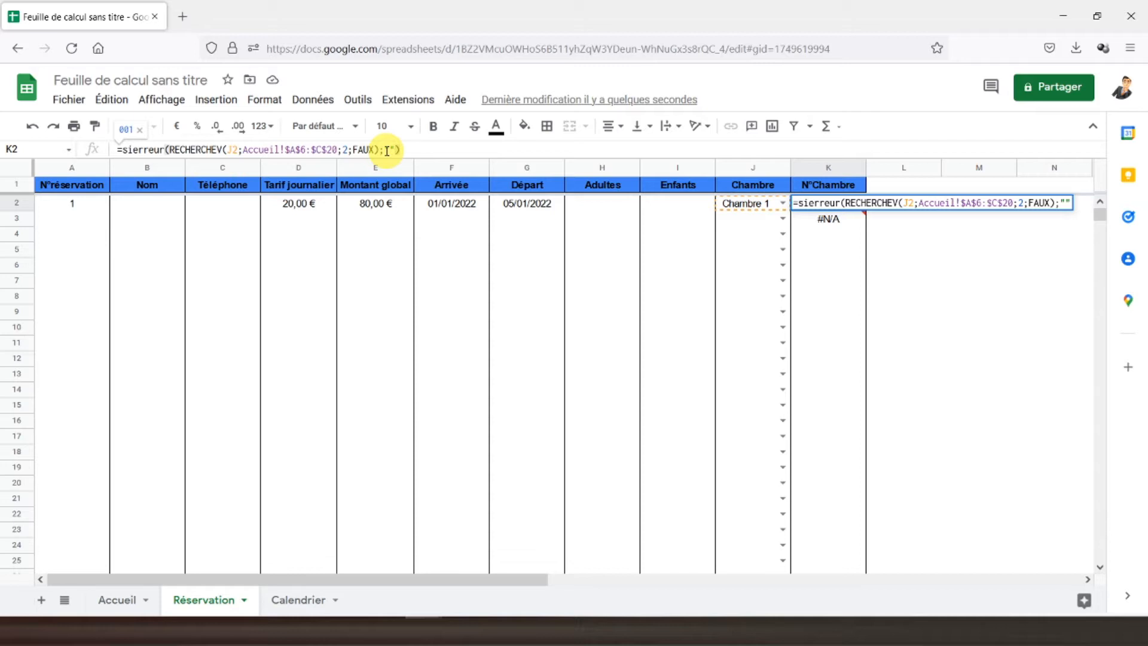
key("Return")
- Copy the SIERREUR formula from K2 into K3 and down the N°Chambre column through K1000
left_click(820, 207)
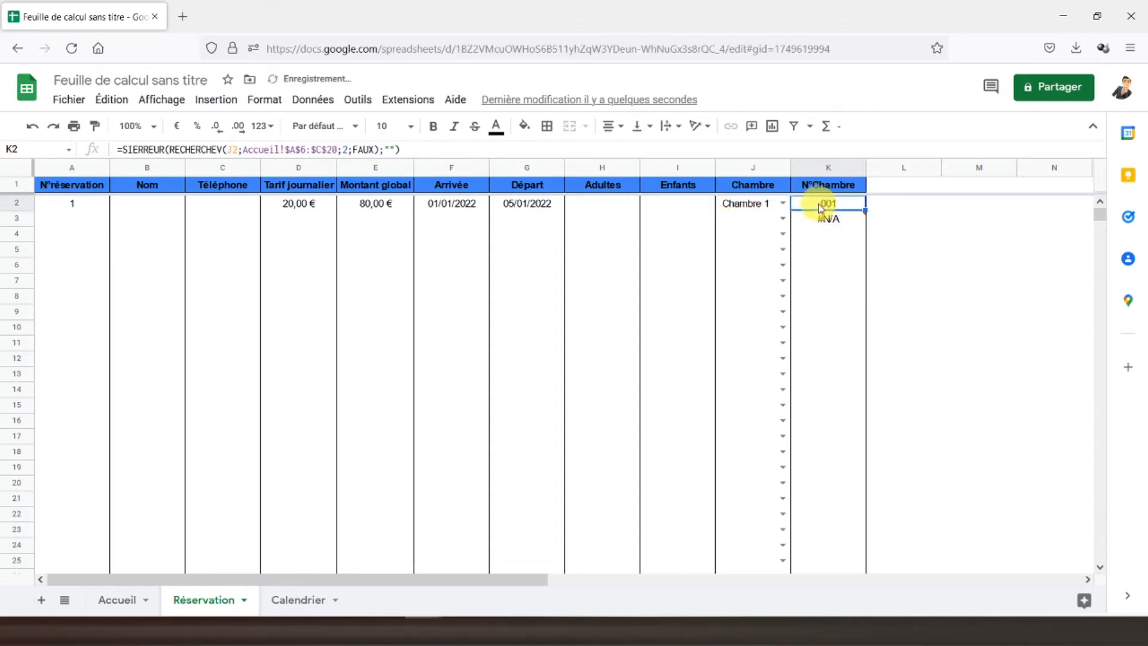
left_click(822, 221)
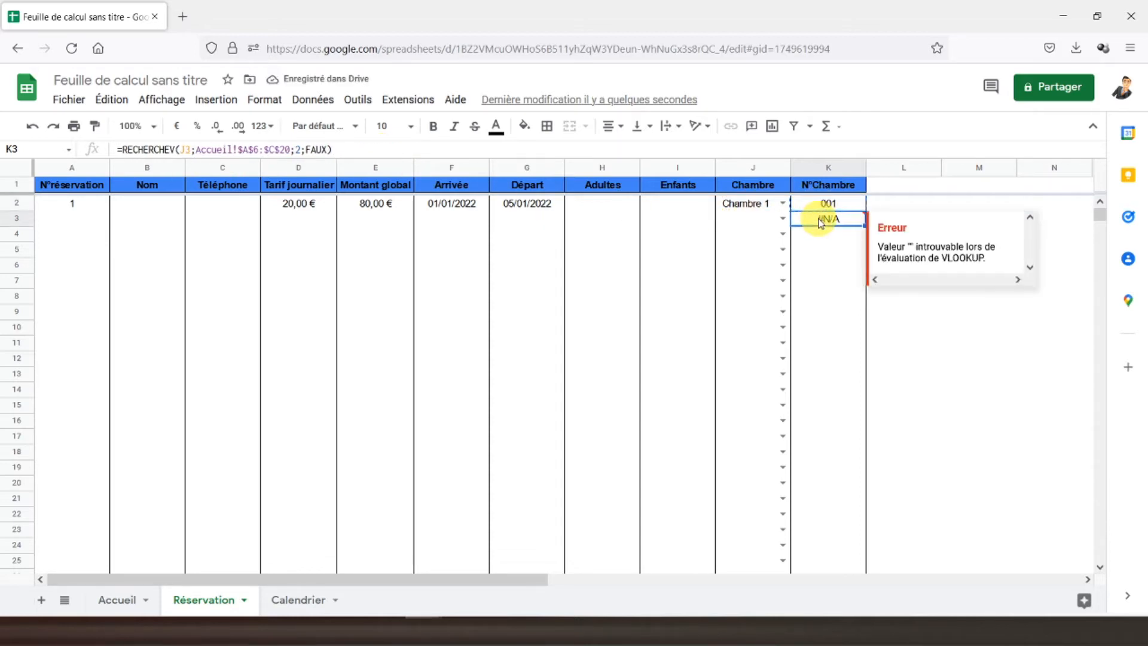
key("ctrl+v")
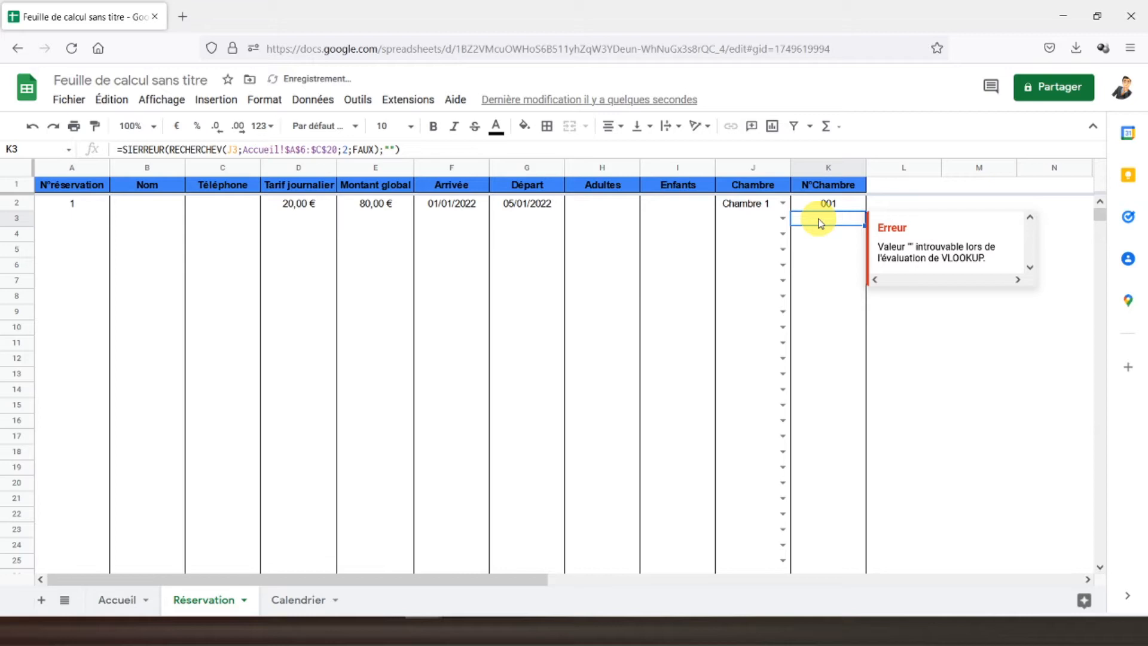
key("ctrl+shift+Down")
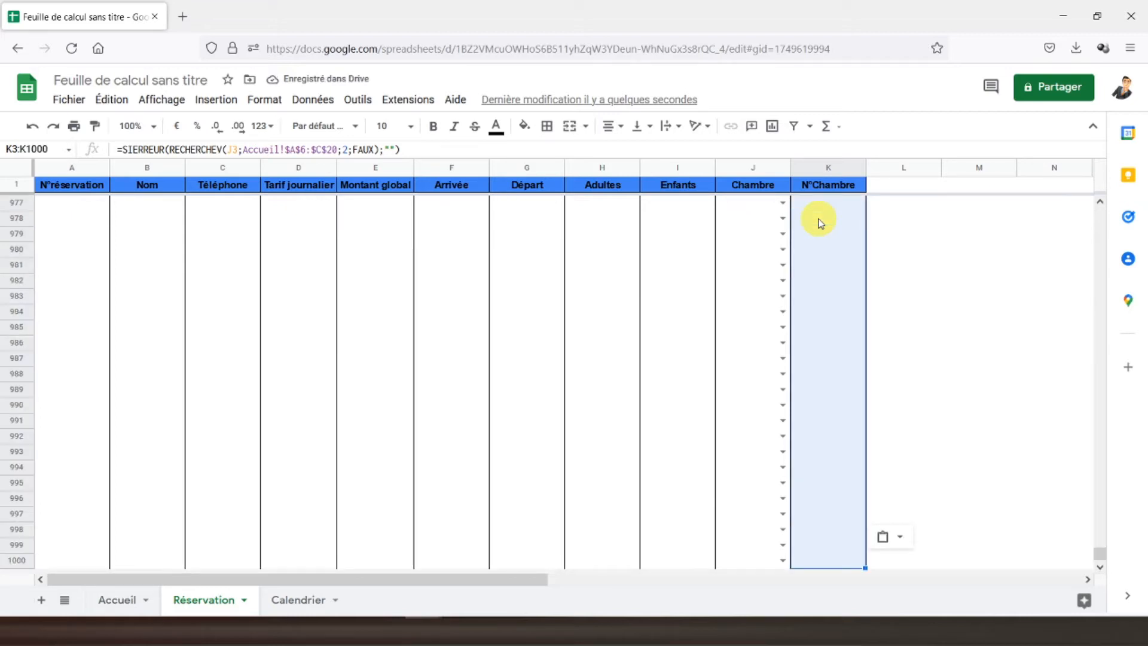
scroll(819, 223, "up", 7)
left_click_drag(1100, 545, 1087, 197)
left_click(837, 208)
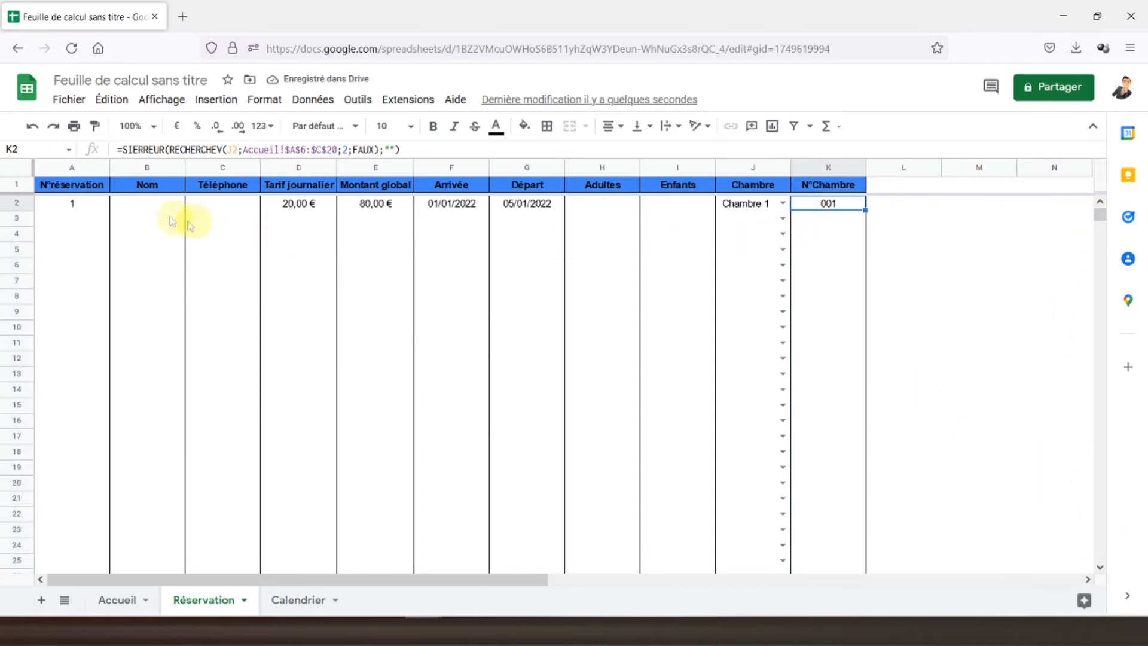
left_click(79, 192)
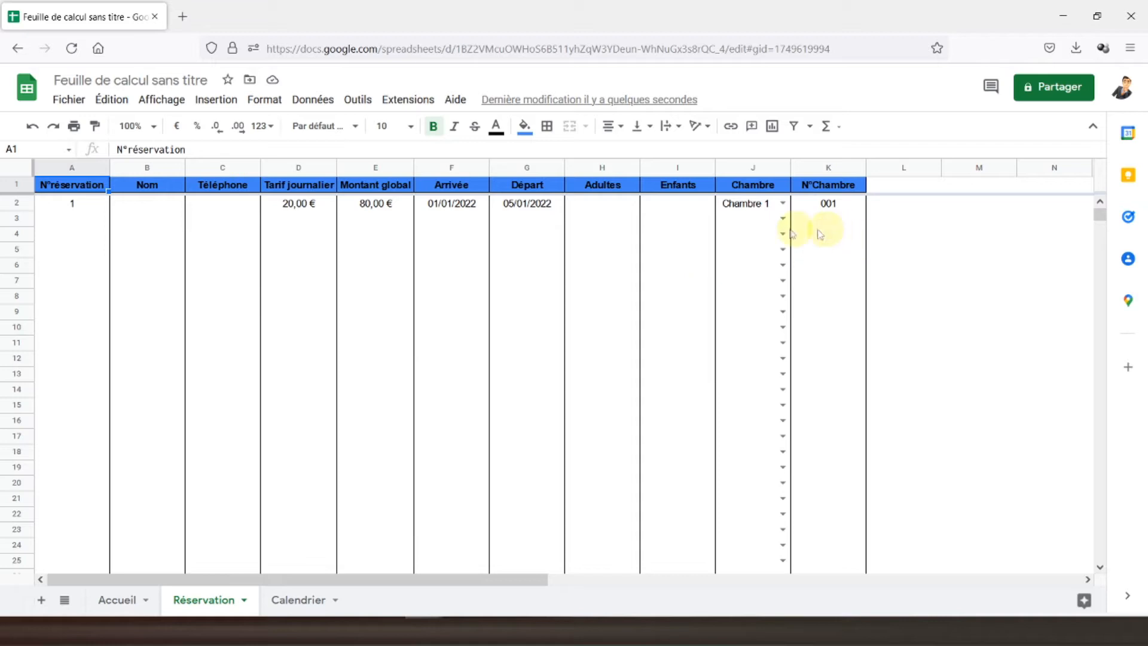
- In Accueil cell C6, start a formula with SI(A6="";""; followed by an opened SOMME.SI function
left_click(115, 601)
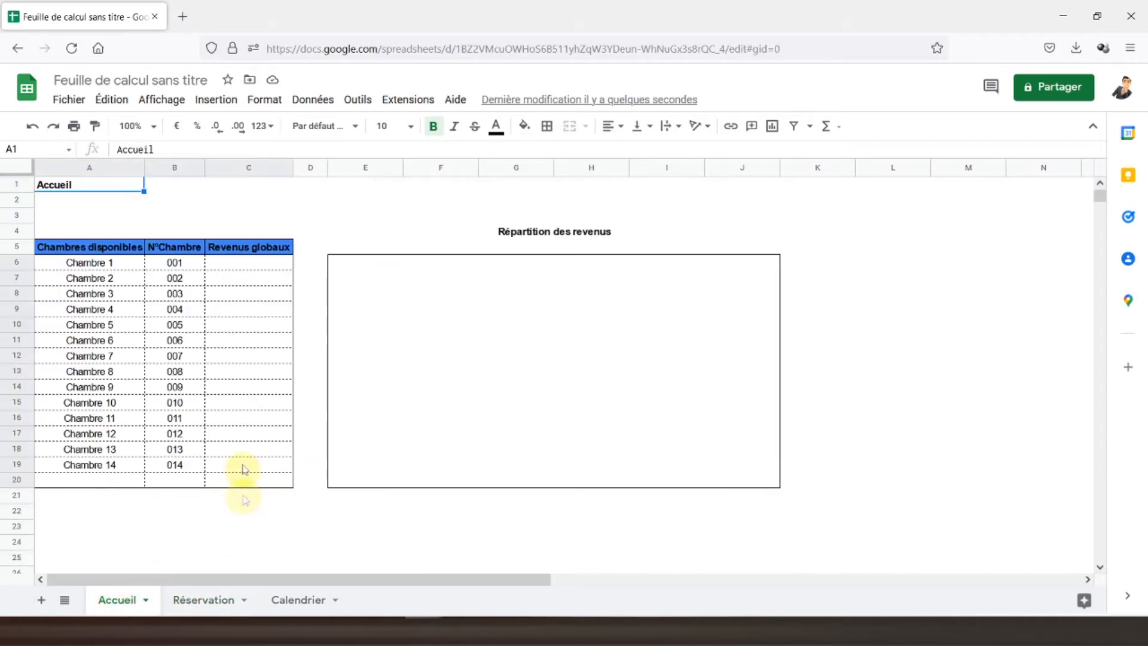
left_click(269, 268)
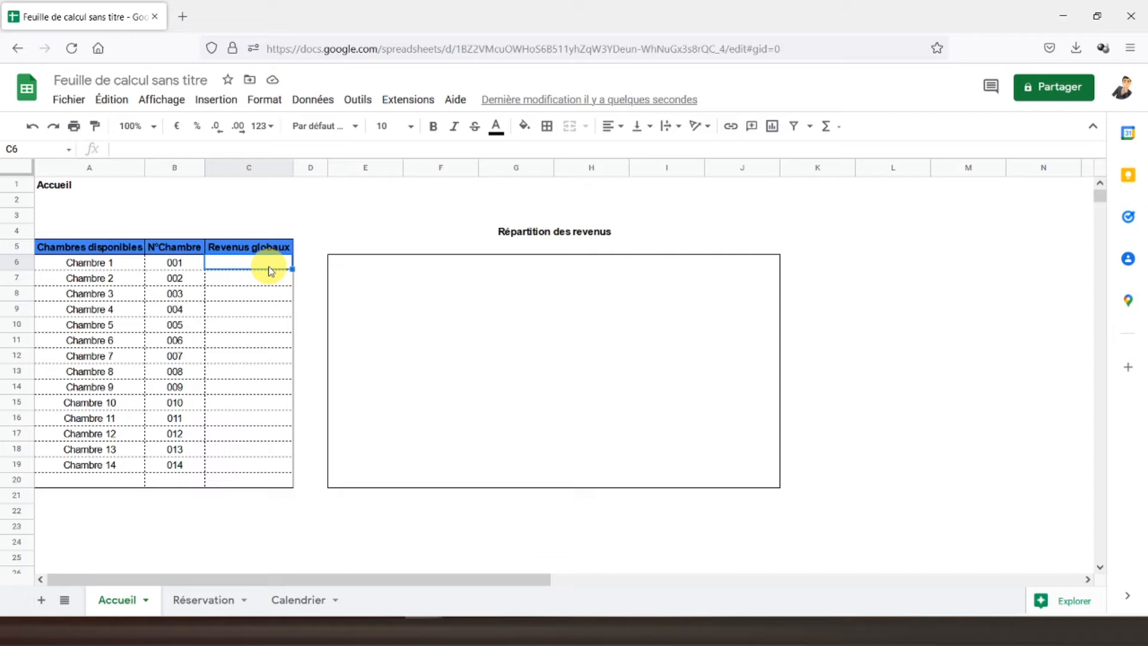
type("=si")
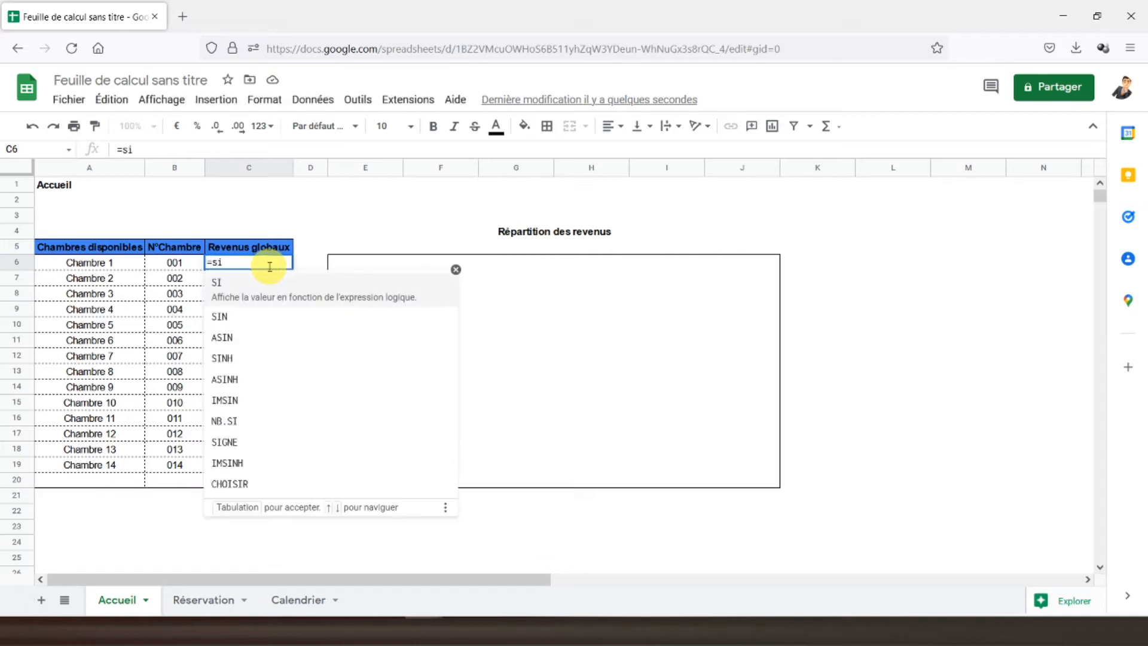
type("(")
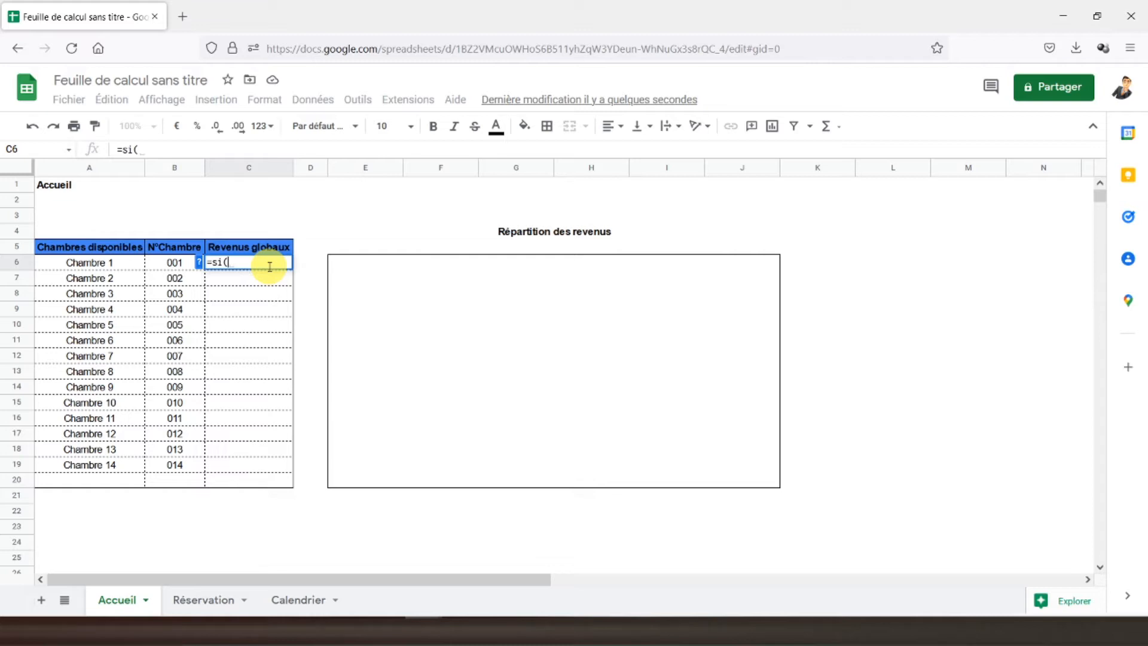
left_click(87, 269)
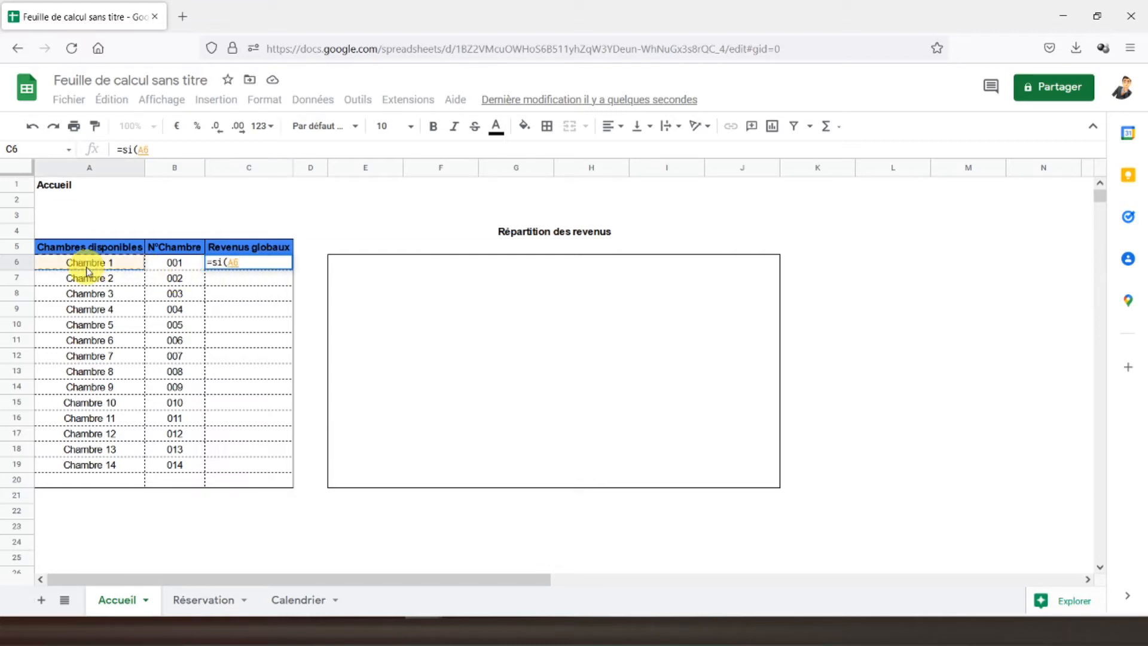
type("=\"\";\"")
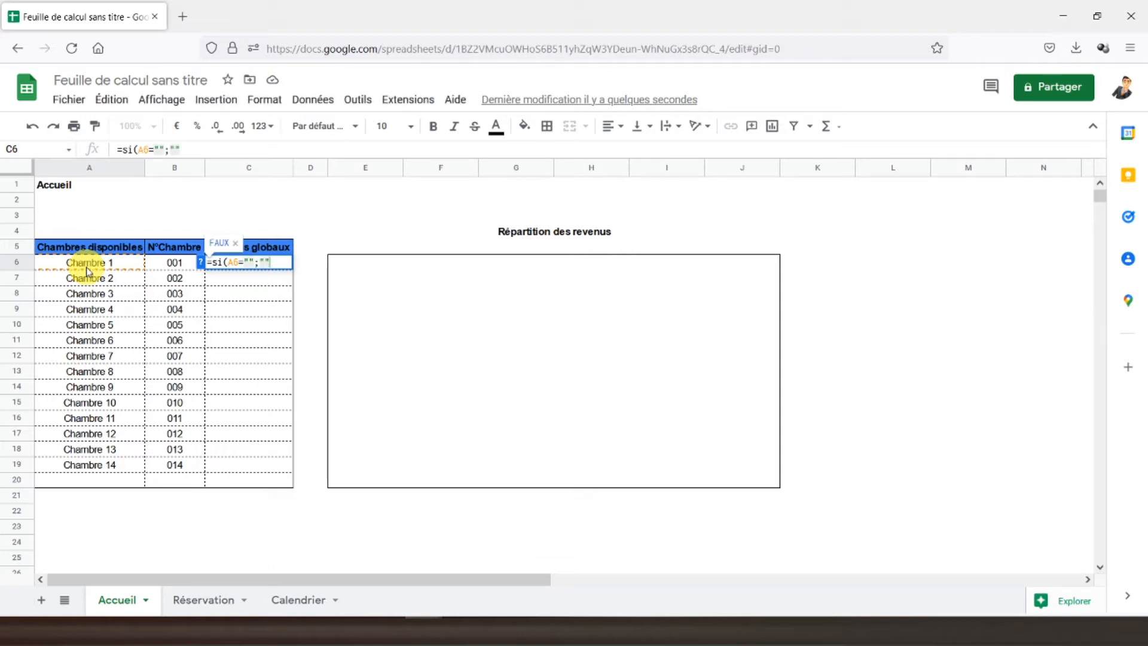
type("\";somme.si")
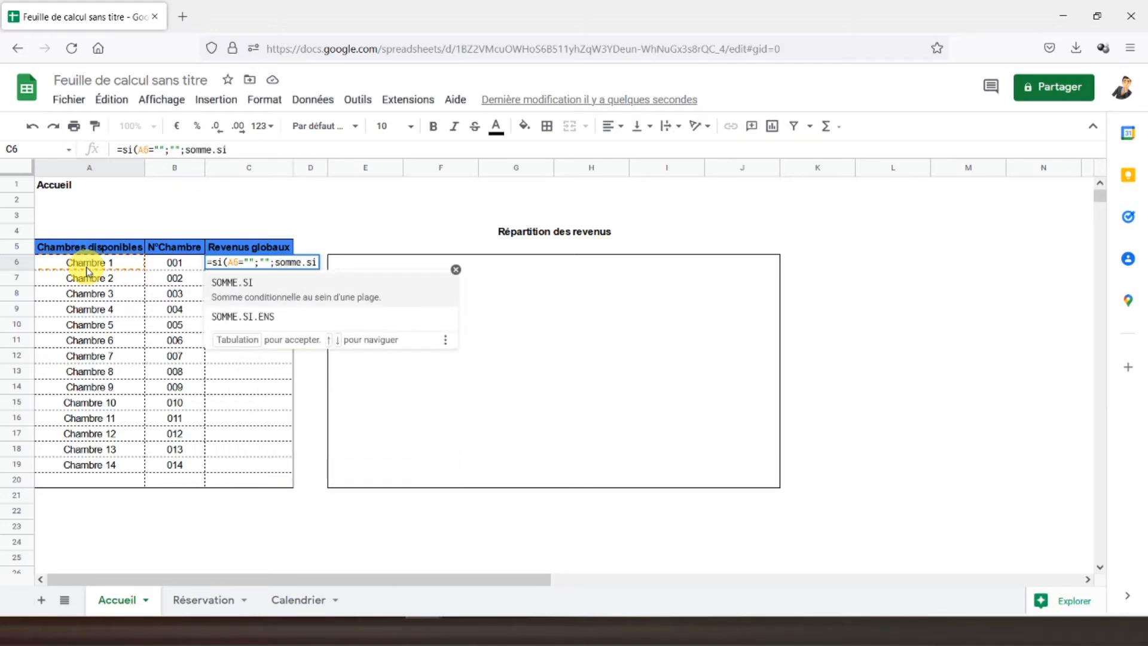
type("(")
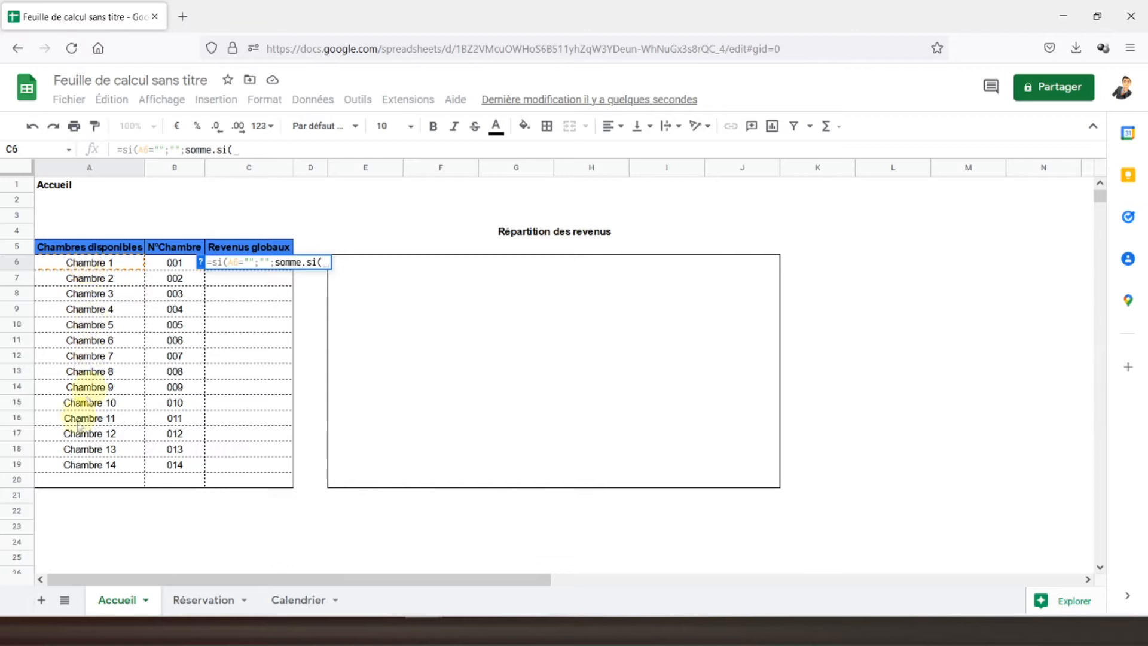
- Give SOMME.SI the Chambre column range Réservation!J2:J1000 as its criteria range
left_click(197, 600)
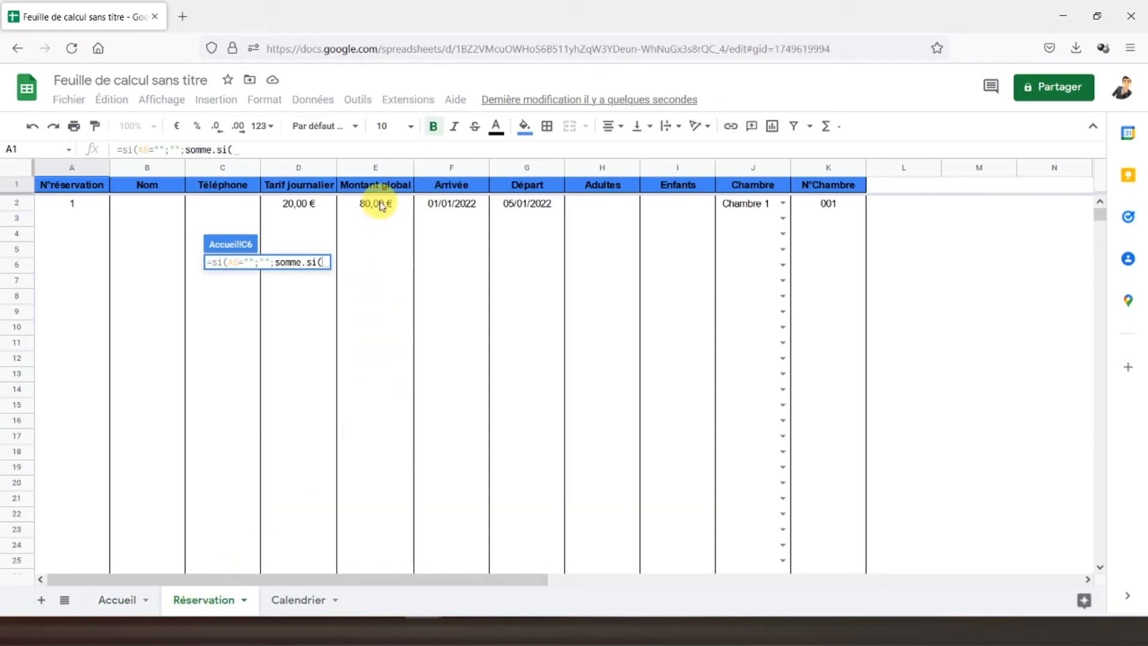
left_click_drag(380, 207, 381, 281)
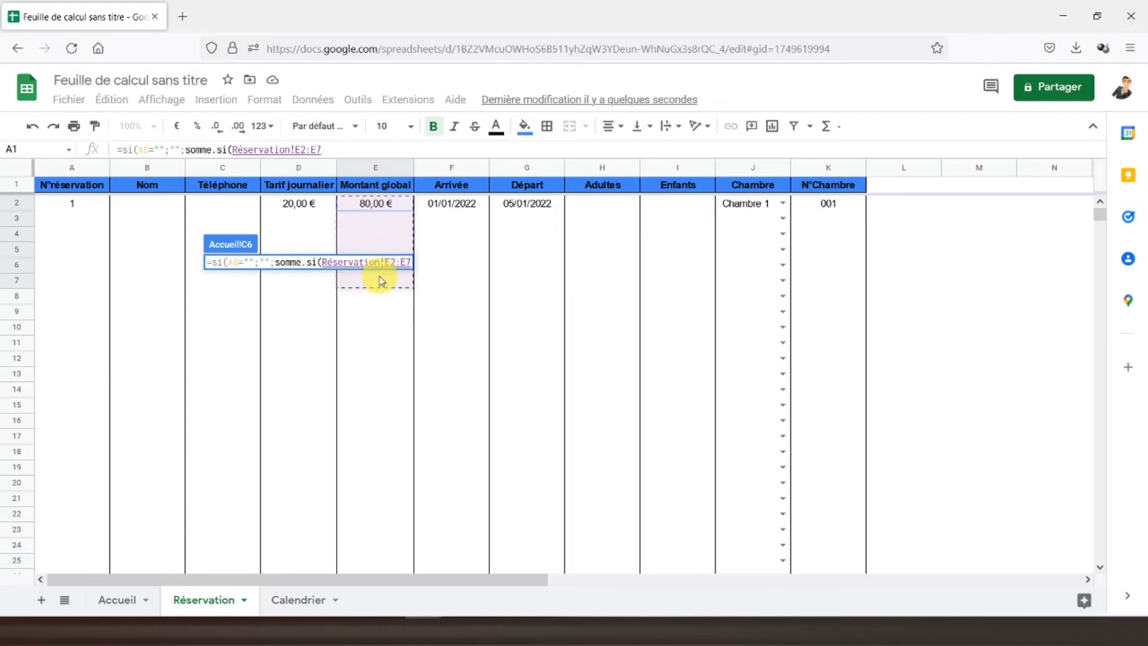
left_click_drag(736, 205, 743, 267)
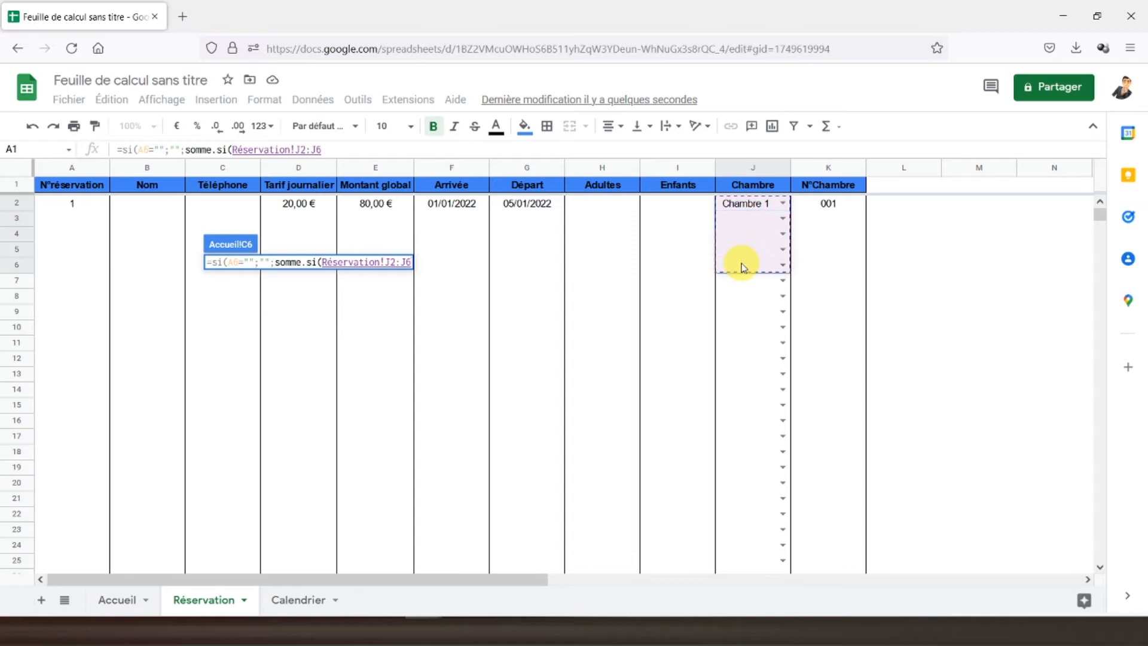
left_click(360, 151)
key("BackSpace")
type("1000")
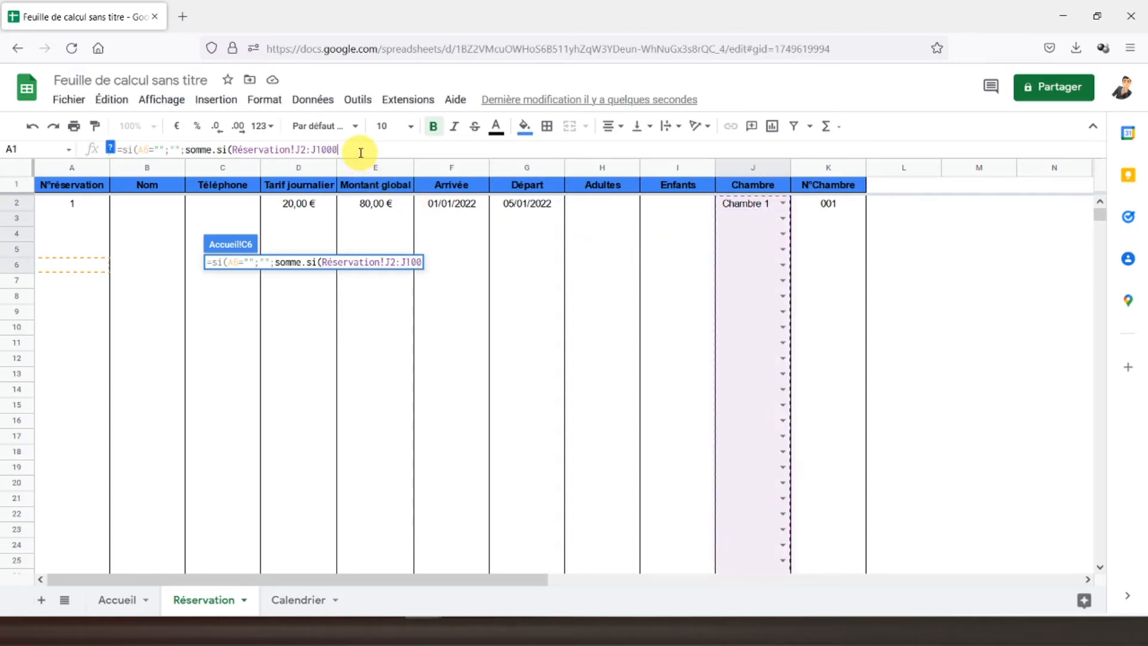
type(";")
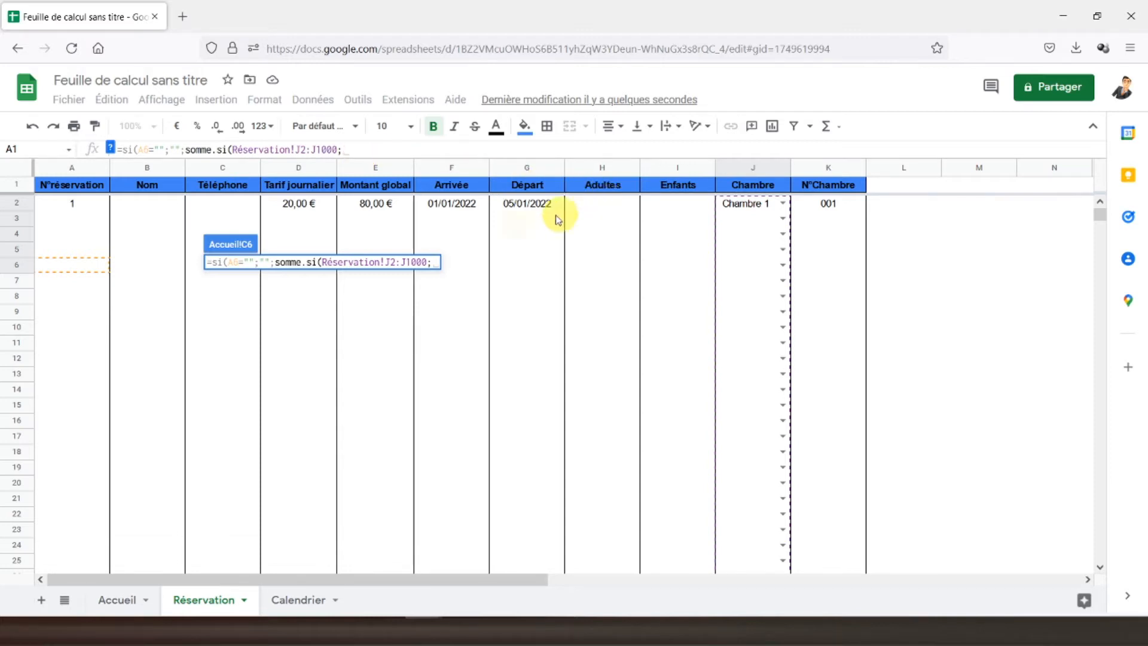
- Complete the C6 formula with Accueil cell A6 as the SOMME.SI criterion and Réservation!E2:E1000 as the sum range
left_click(120, 599)
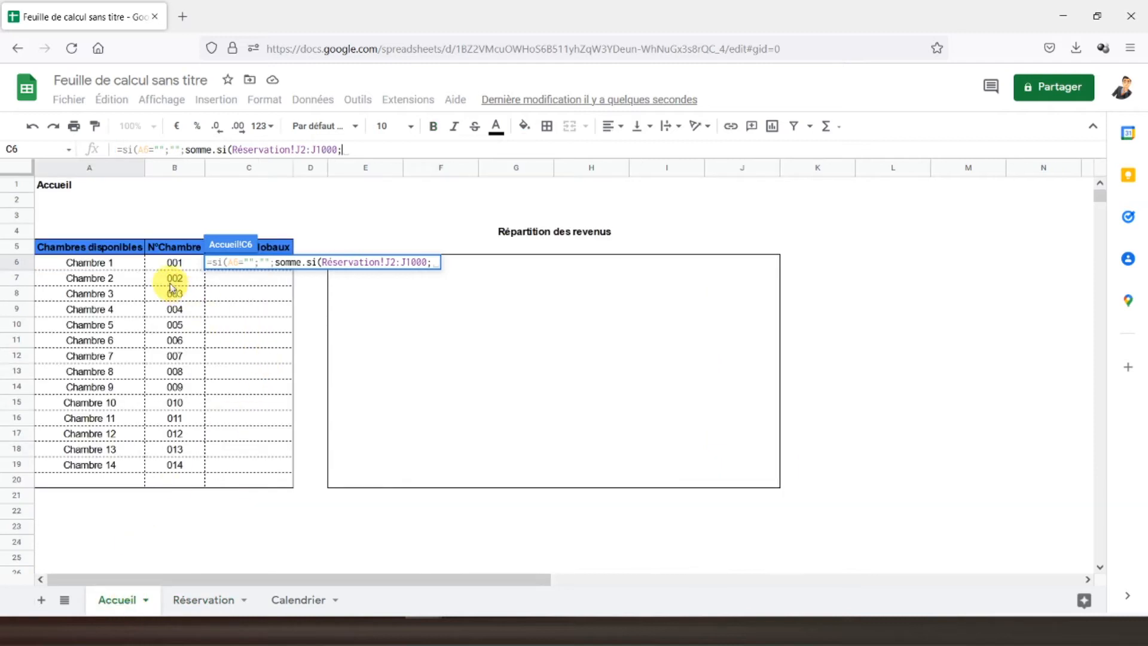
left_click(105, 271)
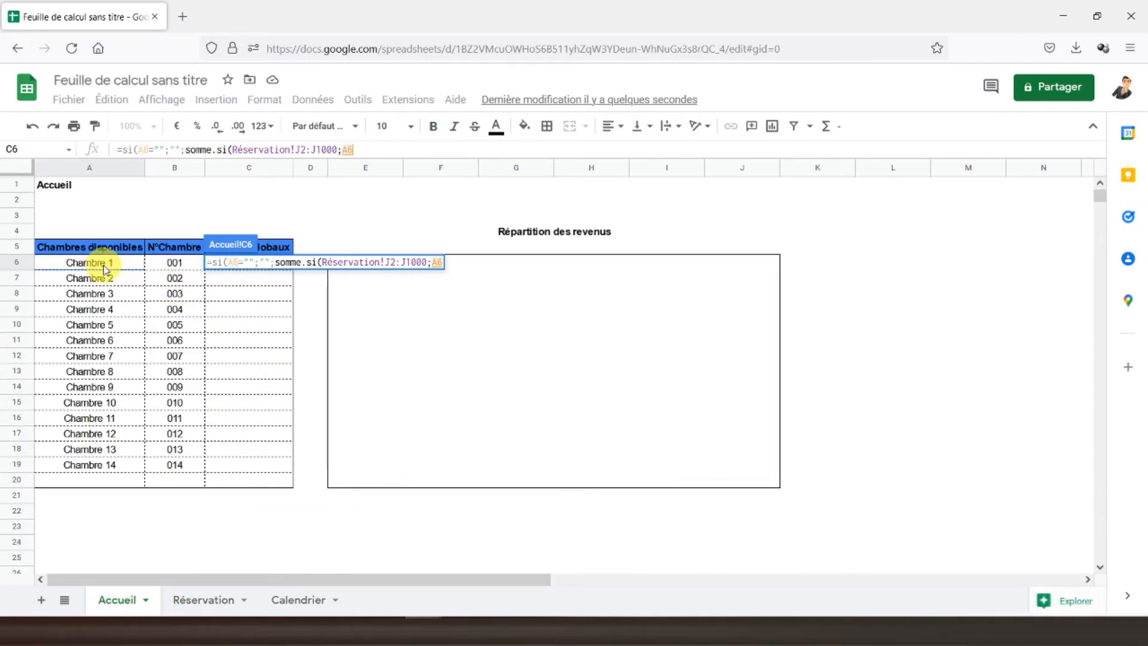
type(";")
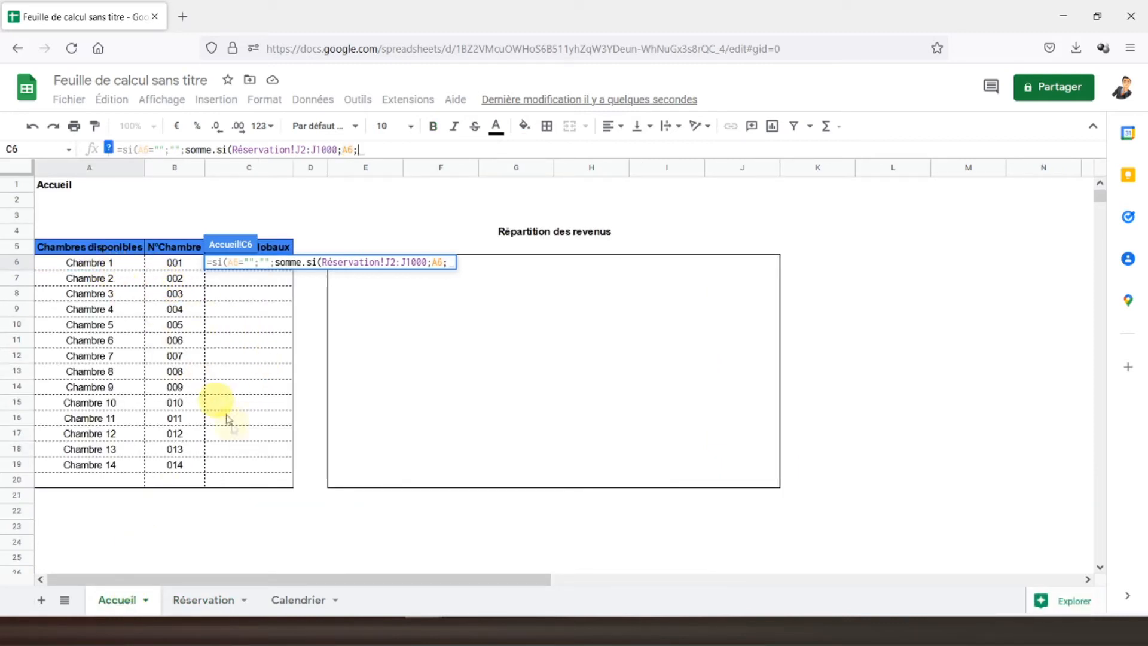
left_click(216, 601)
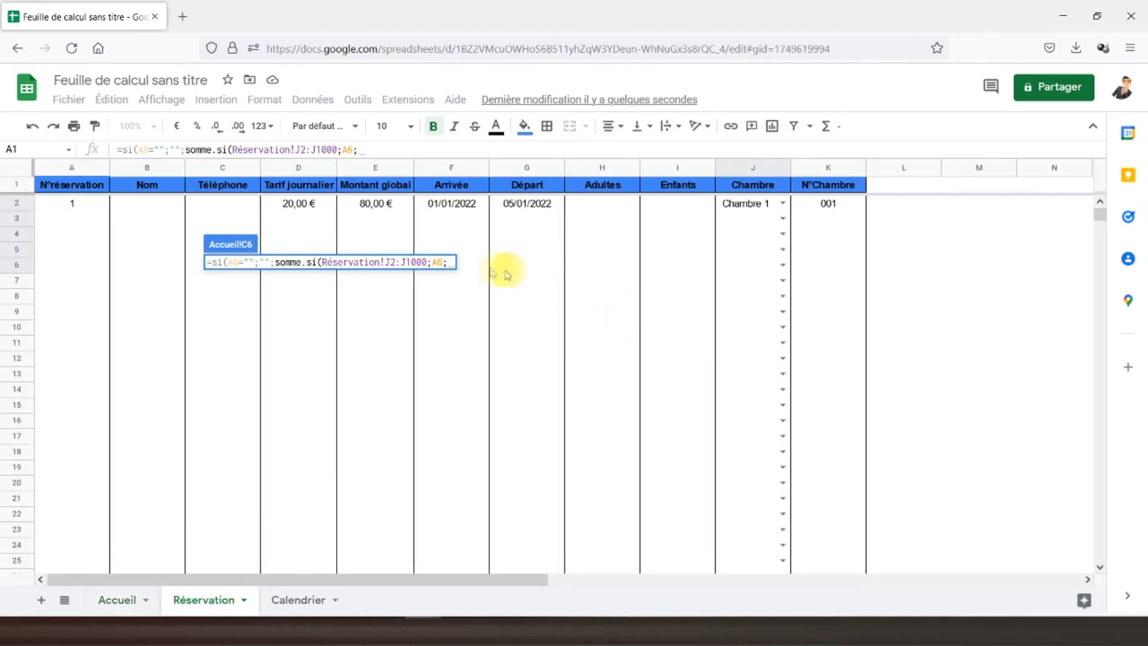
left_click_drag(386, 206, 389, 248)
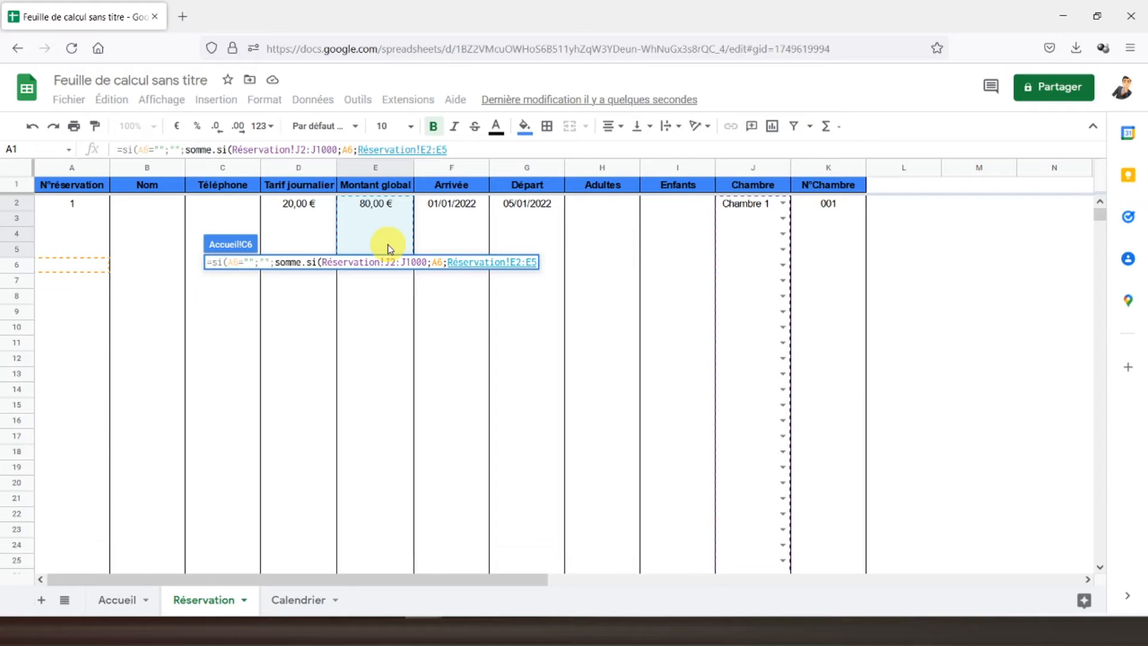
key("BackSpace")
type("1000")
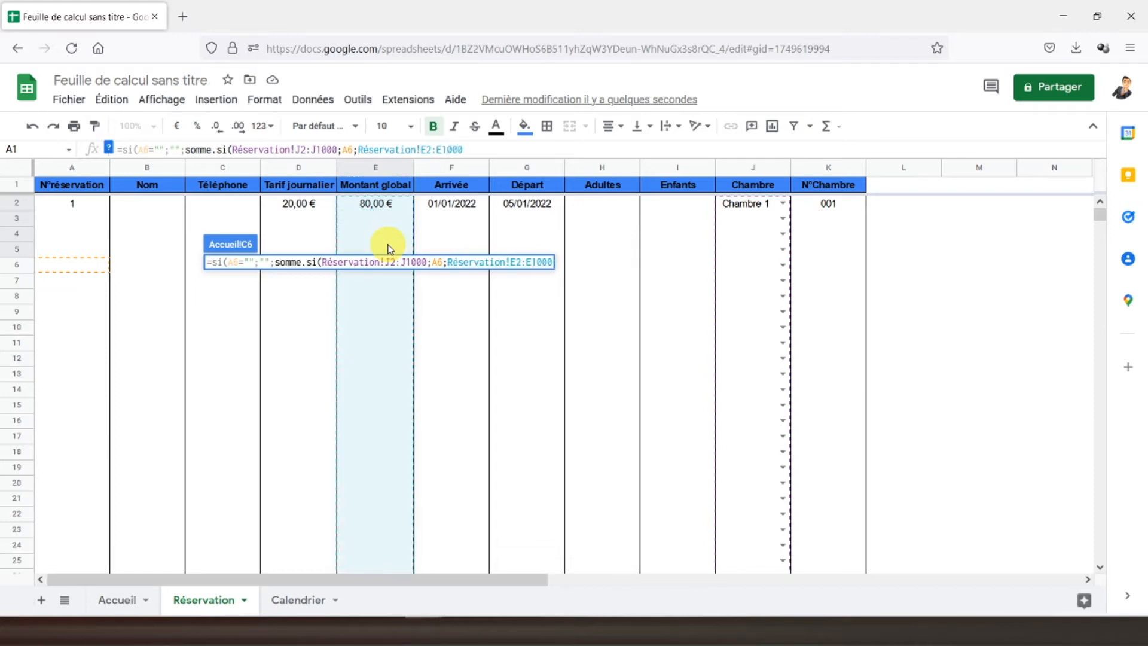
type(")")
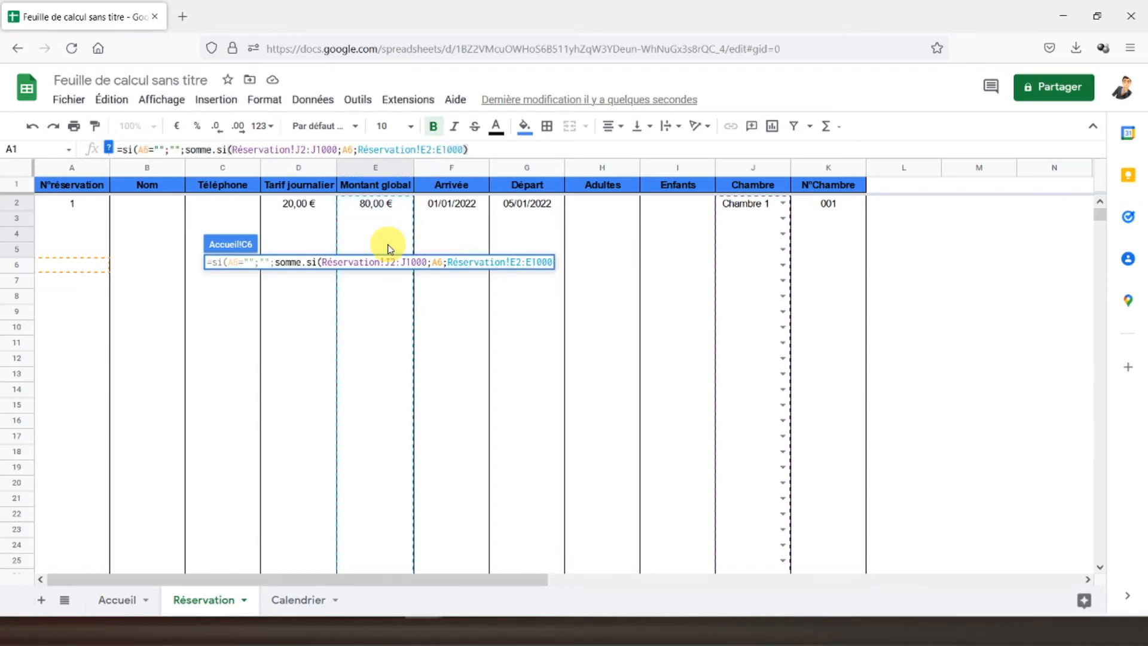
key("Return")
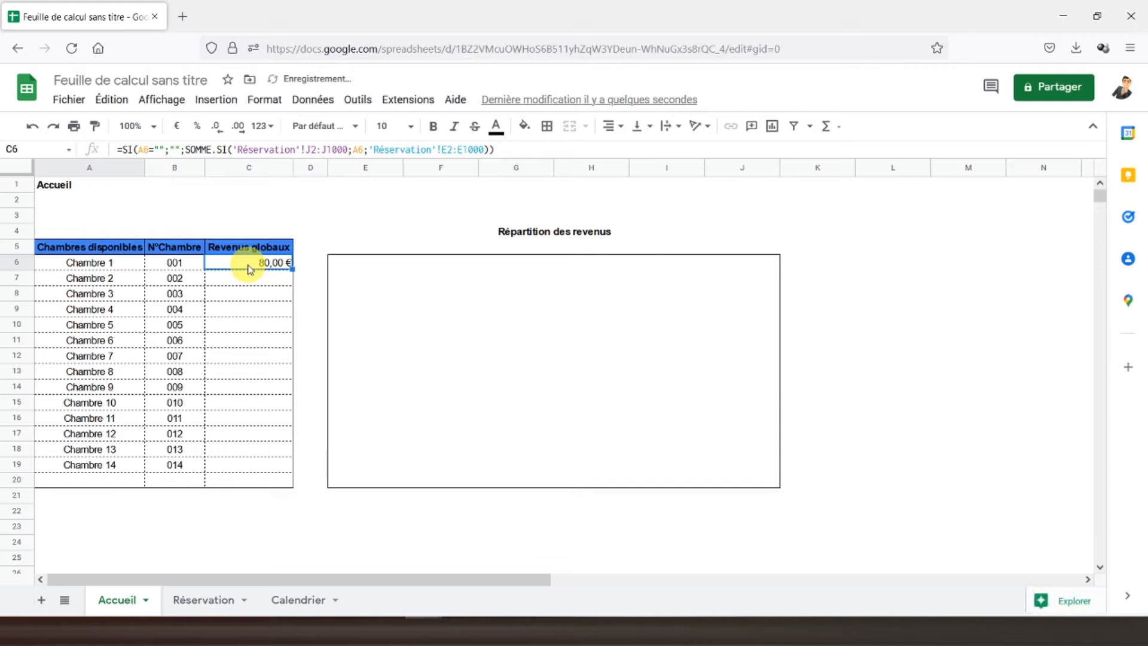
- Center the contents of column C on Accueil horizontally
left_click(249, 167)
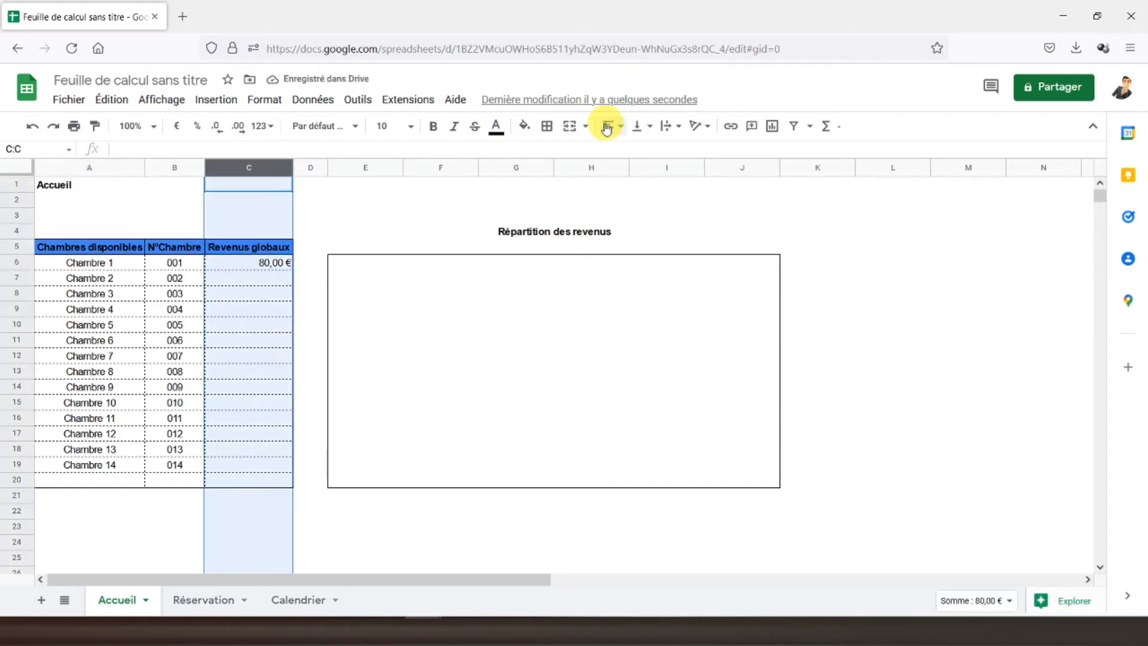
left_click(607, 128)
left_click(628, 157)
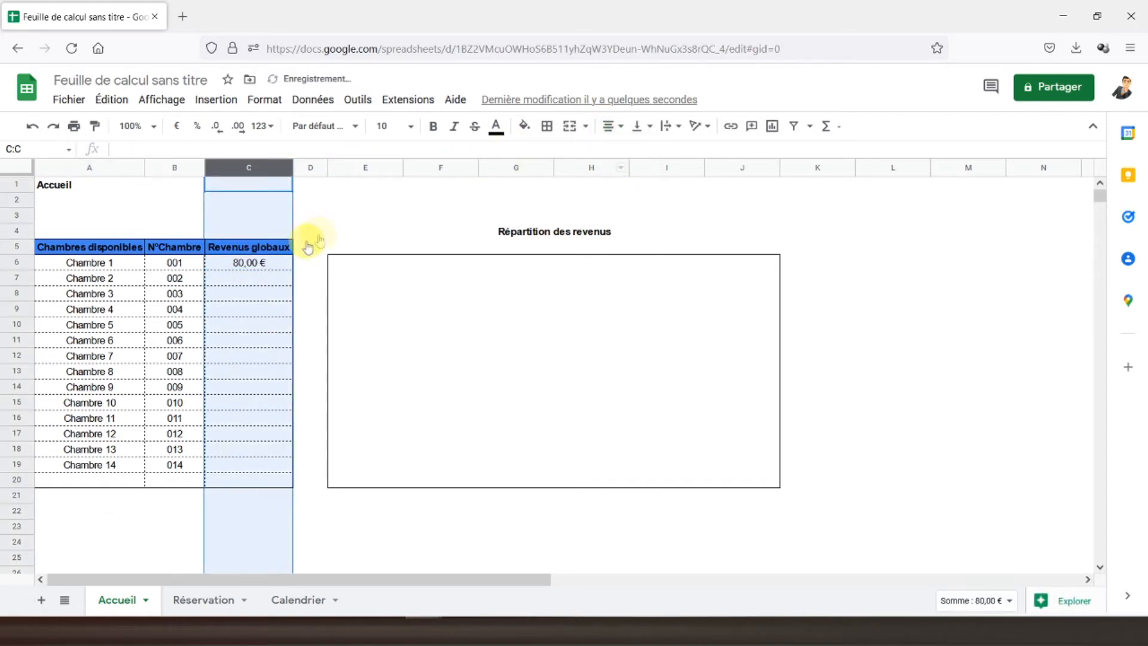
- Make both SOMME.SI ranges in C6 absolute, as 'Réservation'!$J$2:$J$1000 and 'Réservation'!$E$2:$E$1000
left_click(250, 267)
left_click(316, 149)
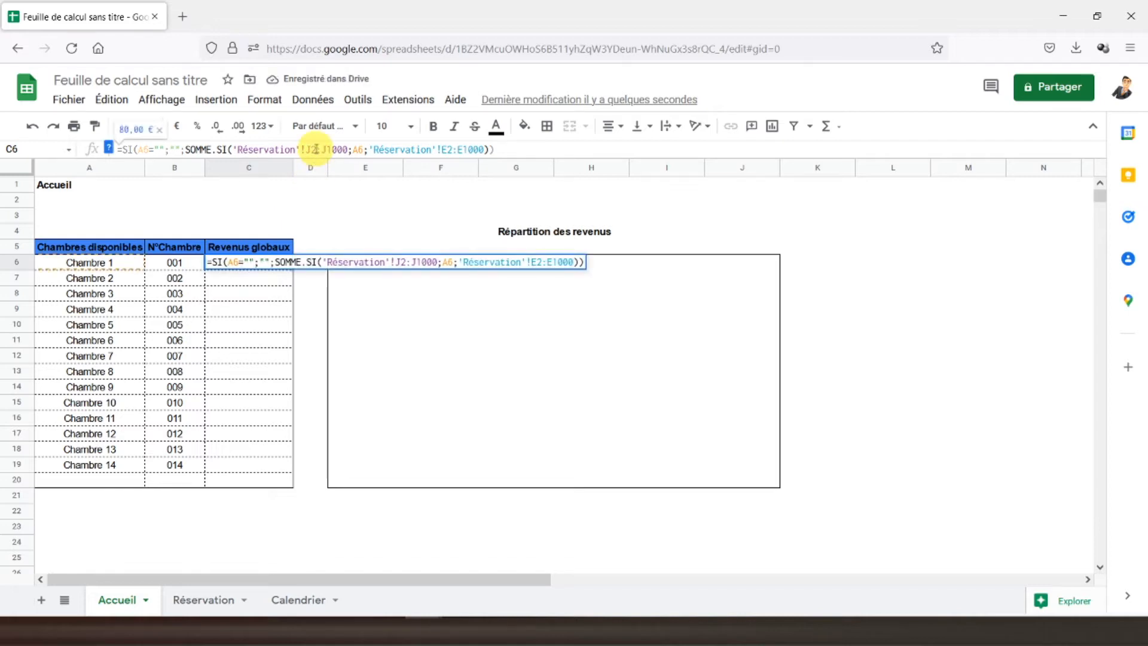
key("F4")
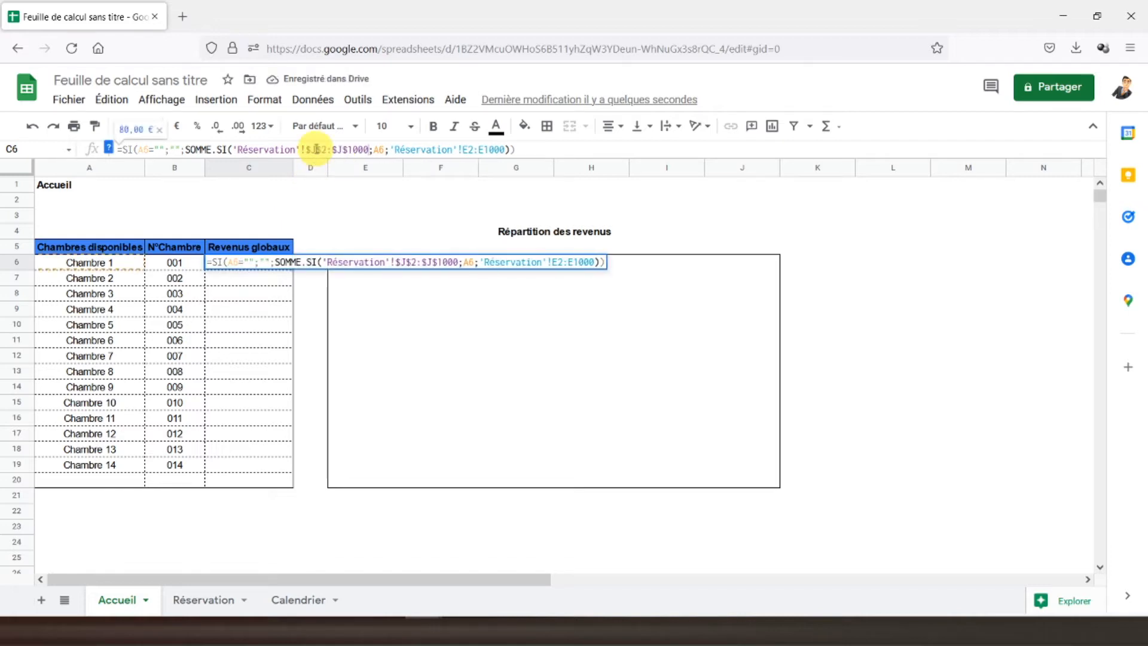
left_click(468, 149)
key("F4")
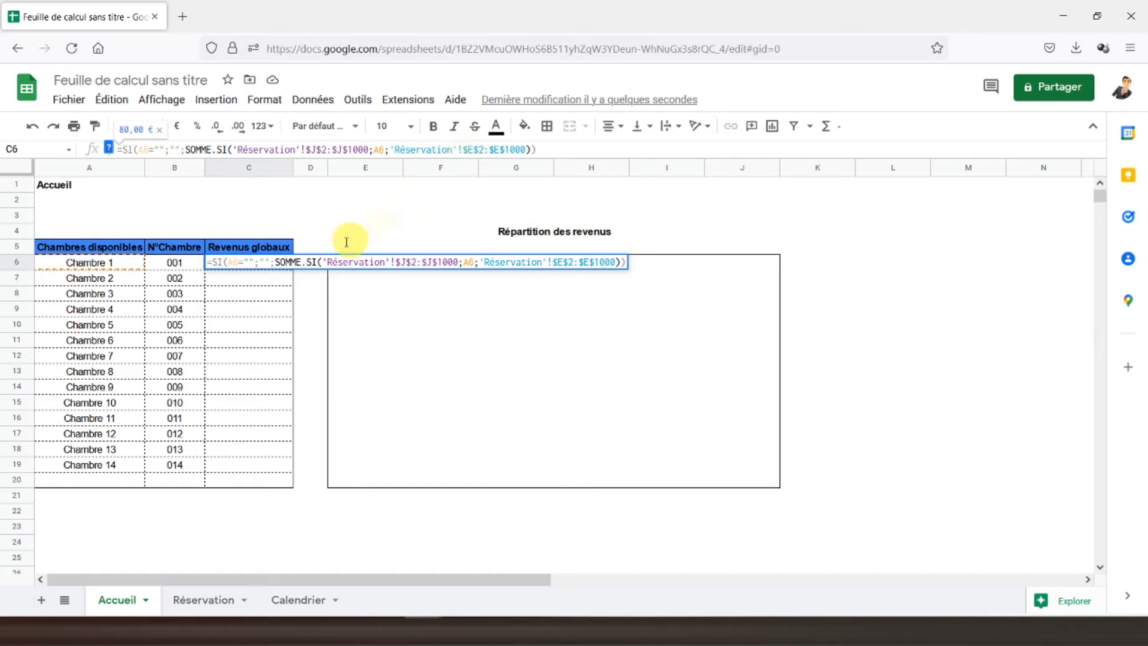
key("Return")
- Copy the C6 revenue formula into C7:C20 of the Revenus globaux column
left_click(258, 267)
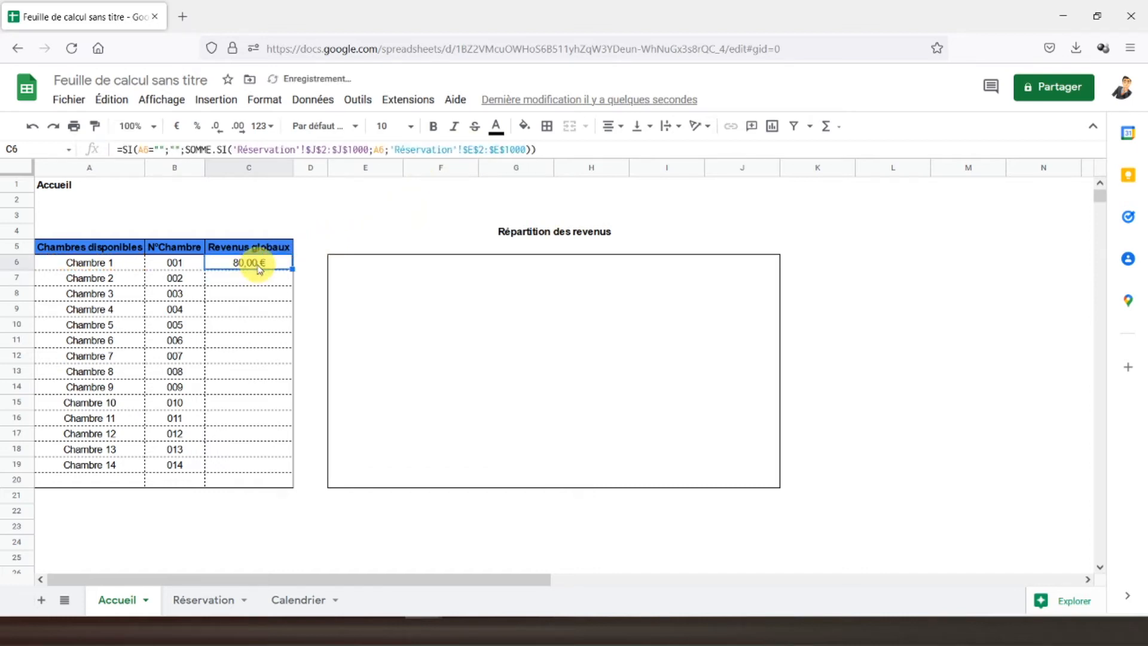
left_click(256, 280)
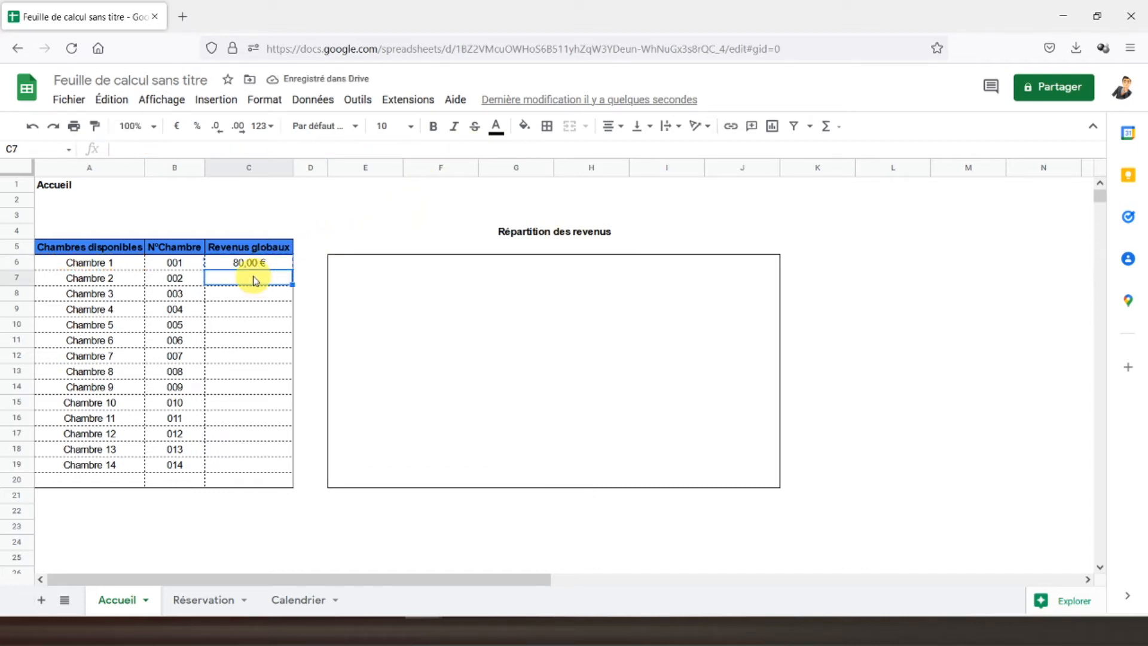
key("shift+Down")
key("shift+Down")
key("shift+Down")
key("shift+Down")
key("shift+Down")
key("shift+Down")
key("shift+Down")
key("shift+Down")
key("shift+Down")
key("shift+Down")
key("shift+Down")
key("shift+Down")
key("shift+Down")
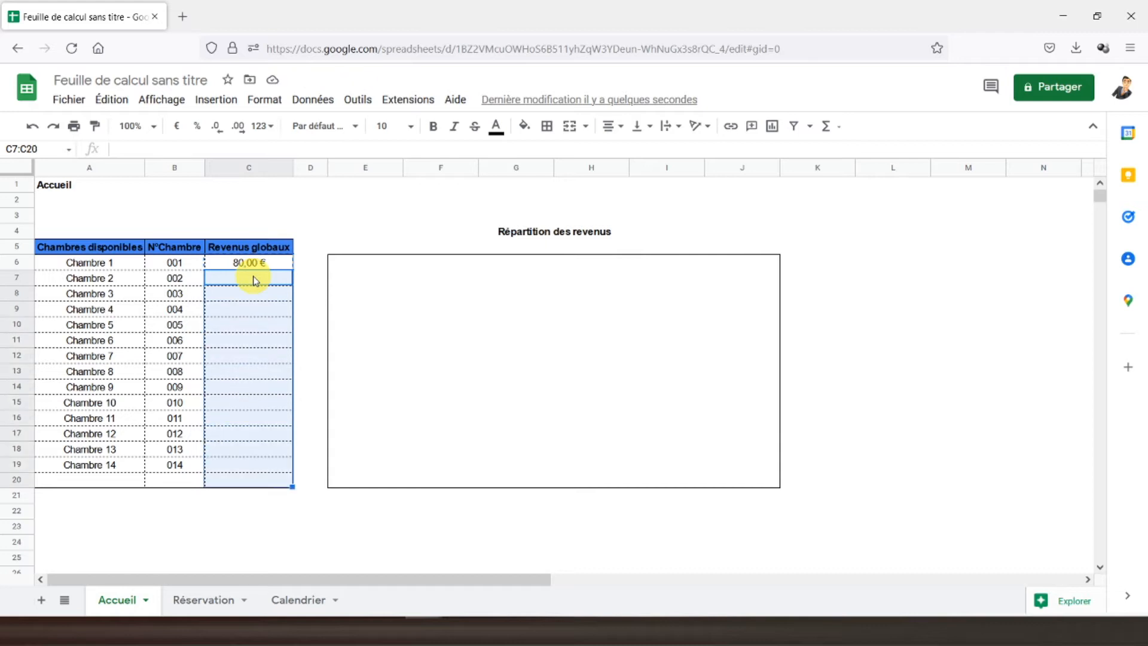
key("ctrl+v")
left_click(200, 309)
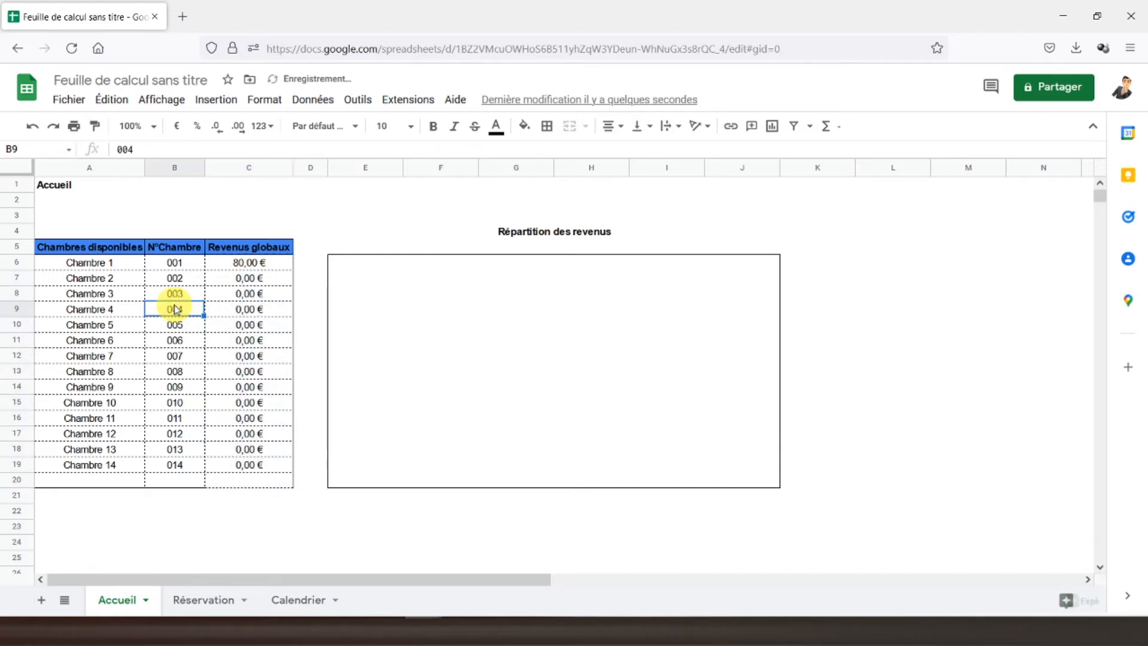
- Give the room table A6:C20 on Accueil a thin solid black outer border
left_click_drag(75, 269, 238, 477)
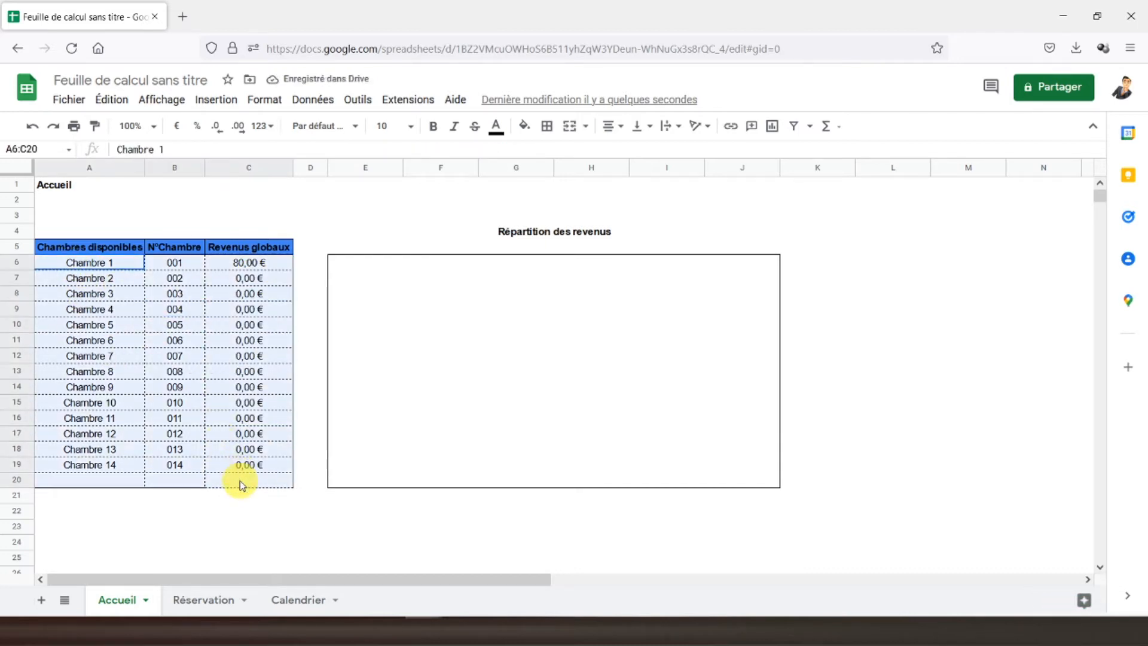
left_click(543, 133)
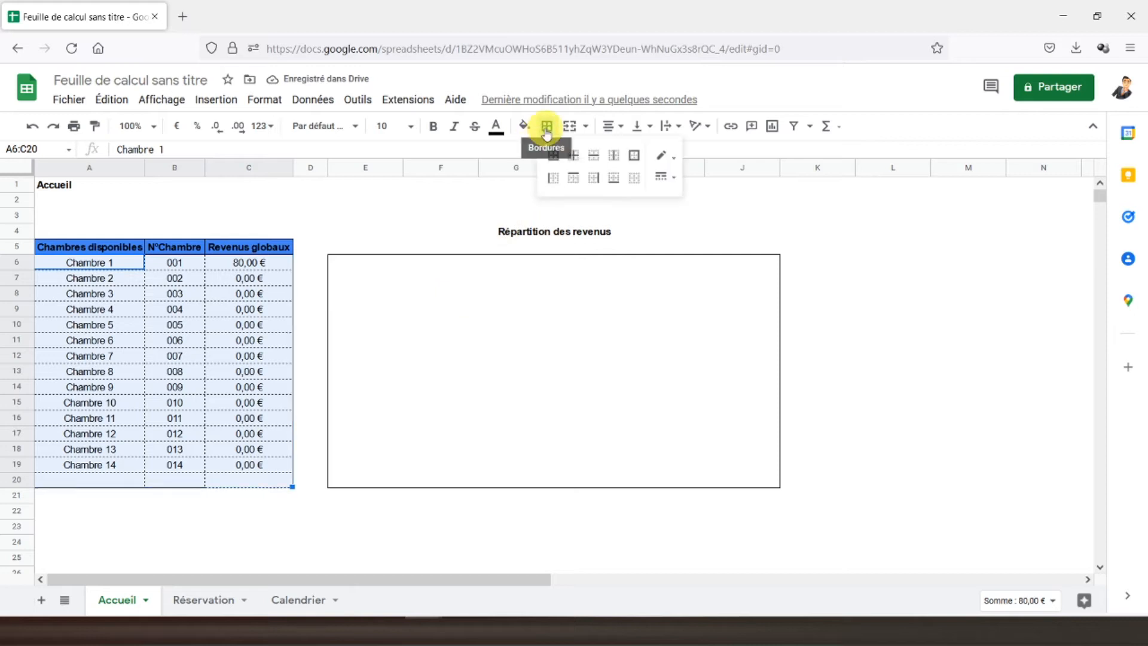
left_click(634, 157)
left_click(671, 178)
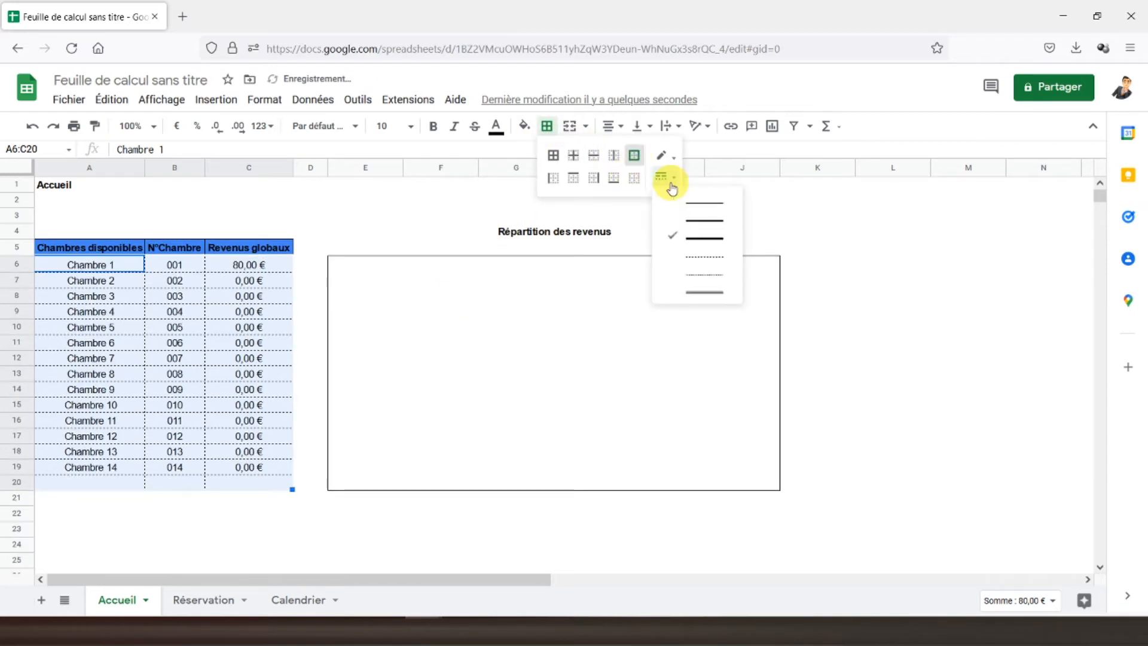
left_click(681, 200)
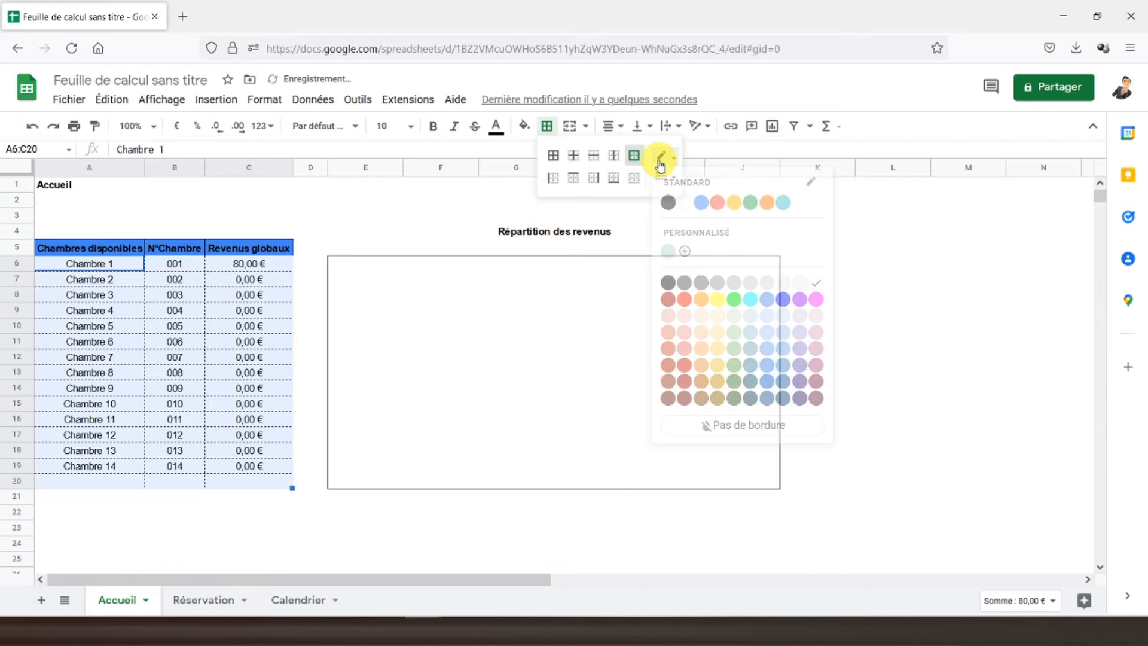
left_click(661, 157)
left_click(669, 202)
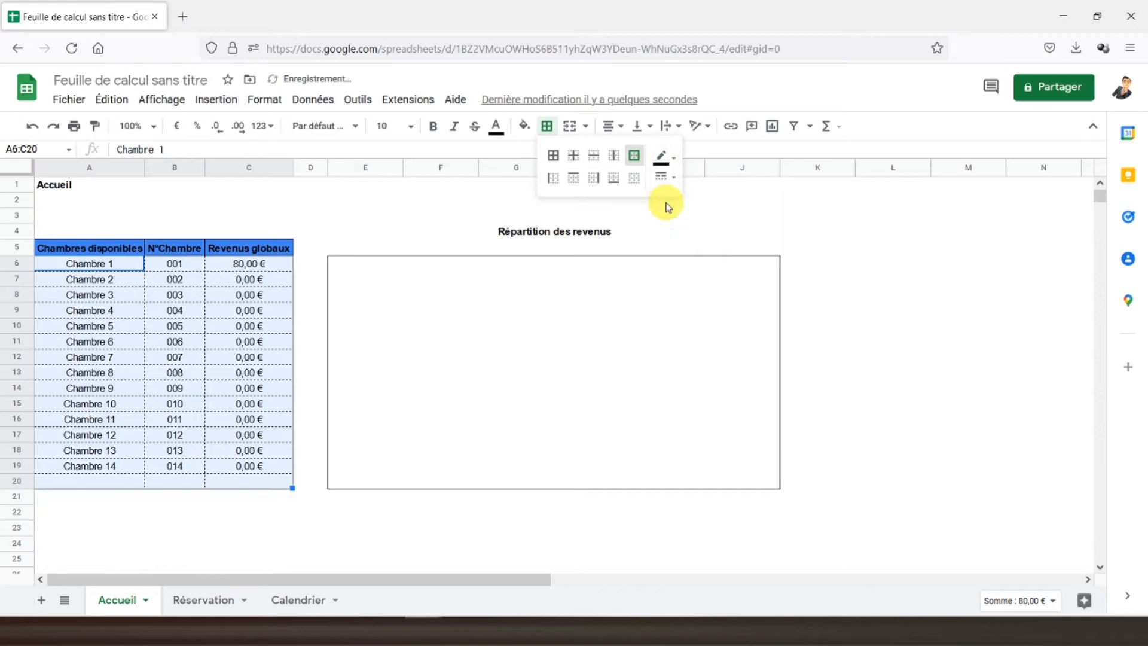
left_click(71, 188)
left_click(422, 294)
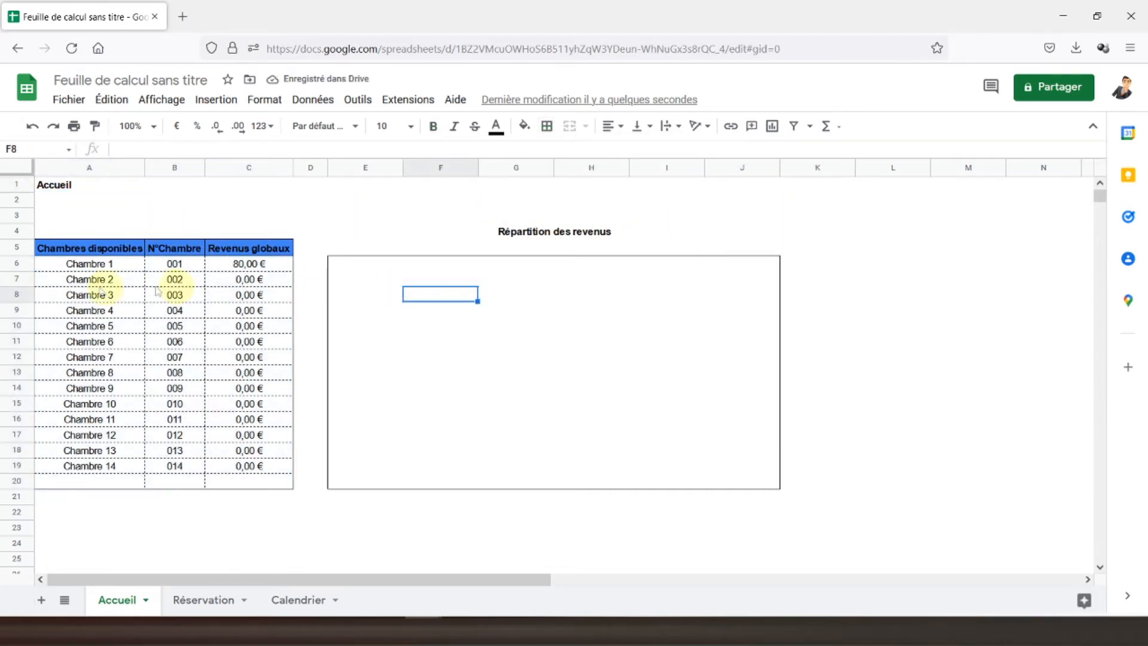
- Insert a pie chart from the room names in A6:A20 and the Revenus globaux values in C6:C20
left_click(100, 268)
left_click_drag(99, 268, 102, 480)
left_click_drag(252, 263, 248, 481)
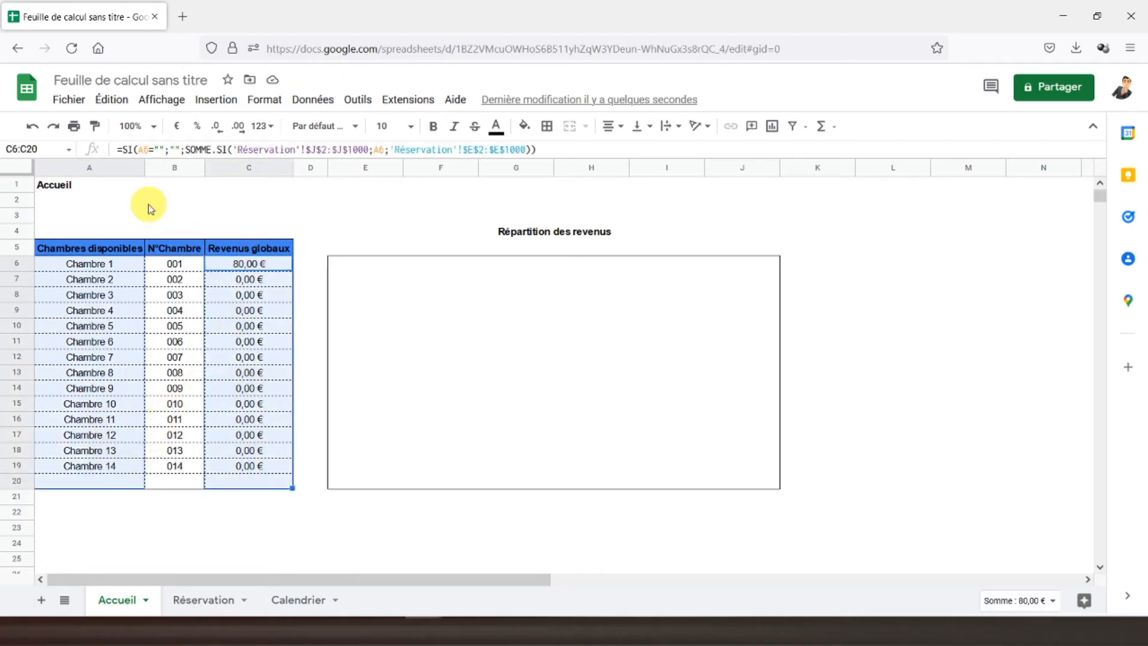
left_click(214, 102)
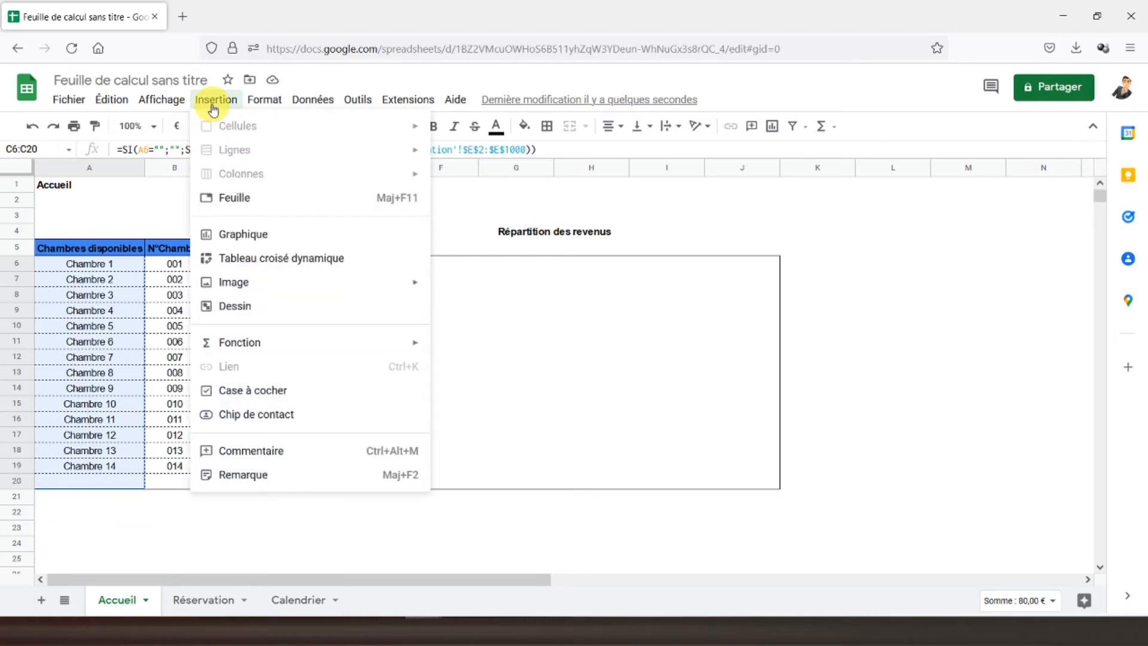
left_click(247, 234)
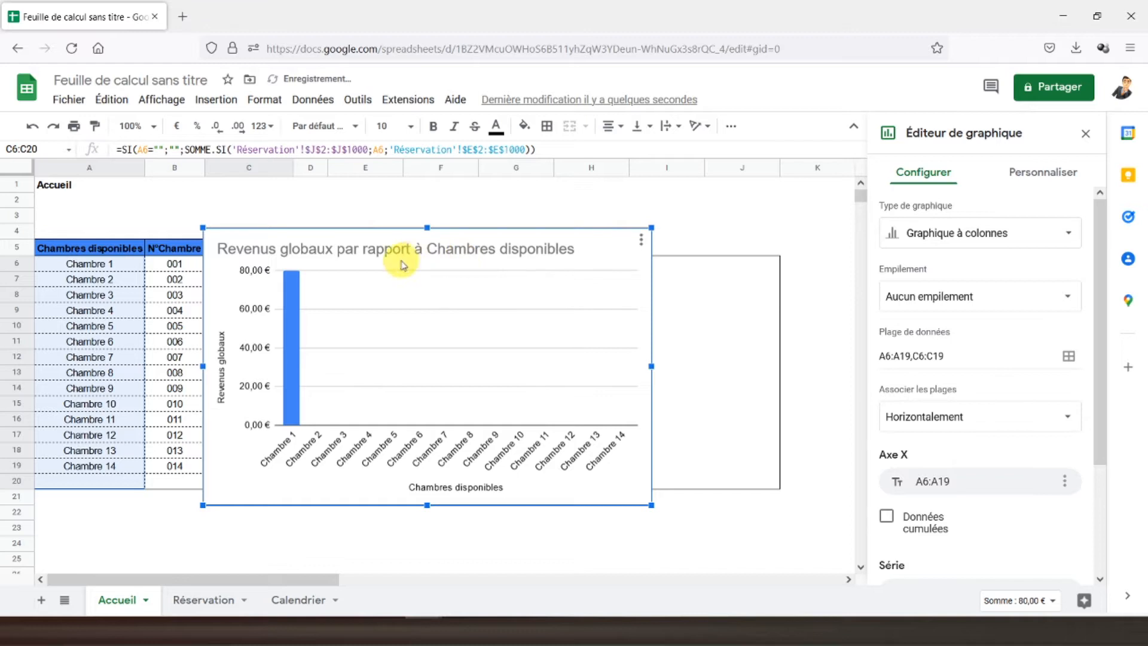
left_click(970, 239)
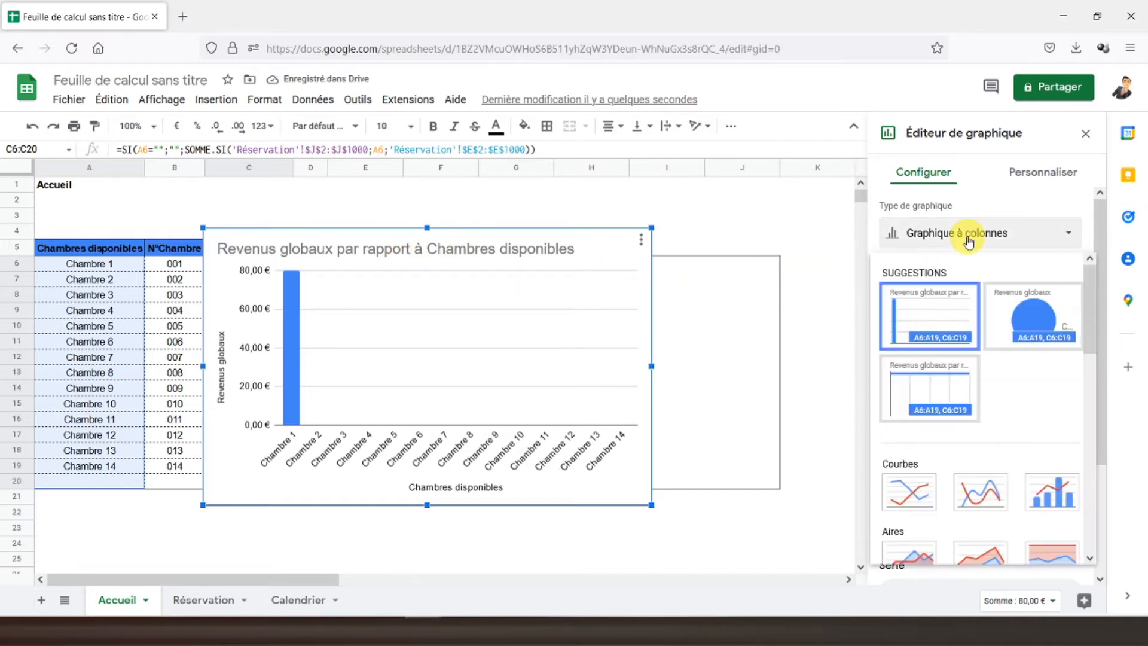
left_click(1023, 318)
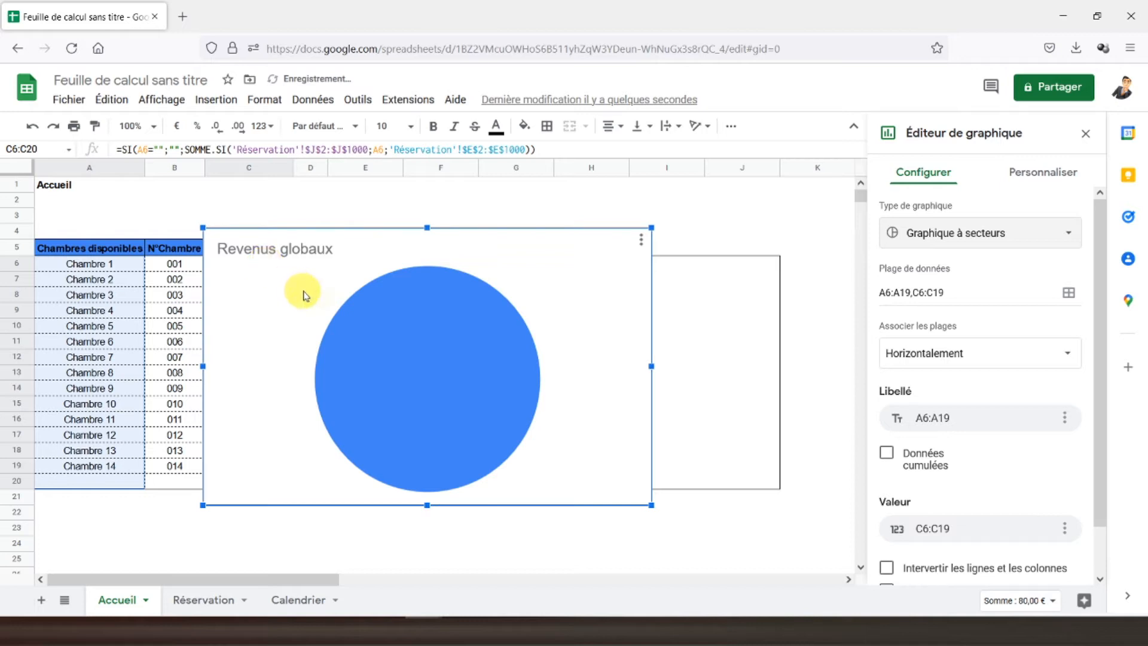
- Move and resize the pie chart to fill the frame under Répartition des revenus, and delete the chart's title
left_click_drag(569, 235, 702, 263)
left_click_drag(777, 534, 702, 442)
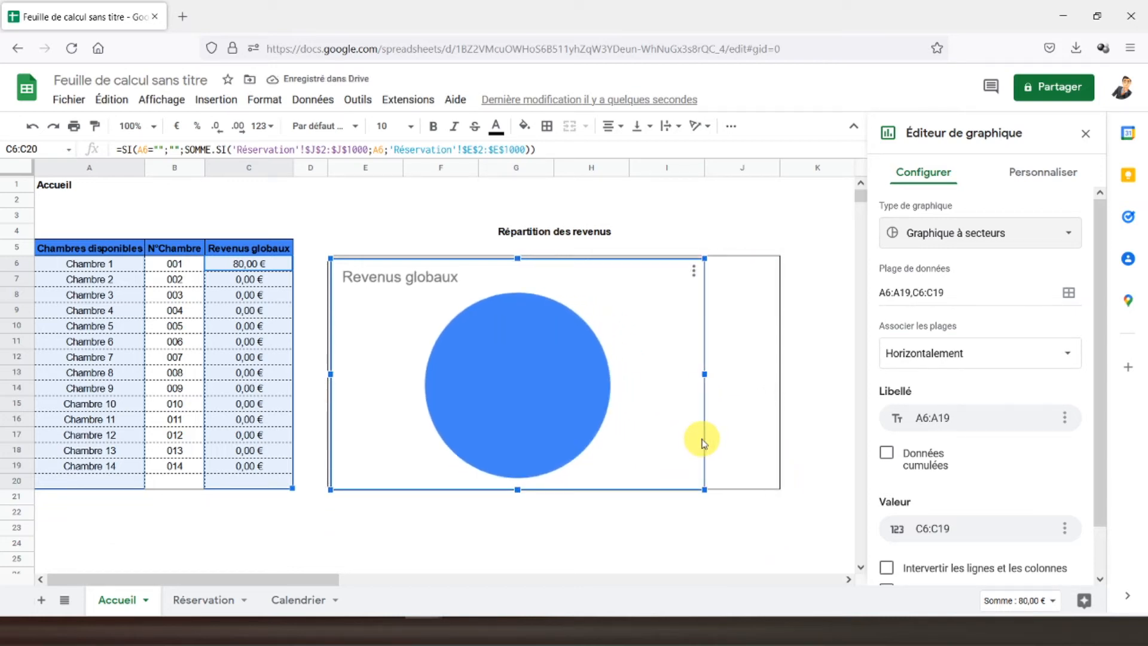
left_click_drag(705, 373, 779, 366)
left_click(424, 282)
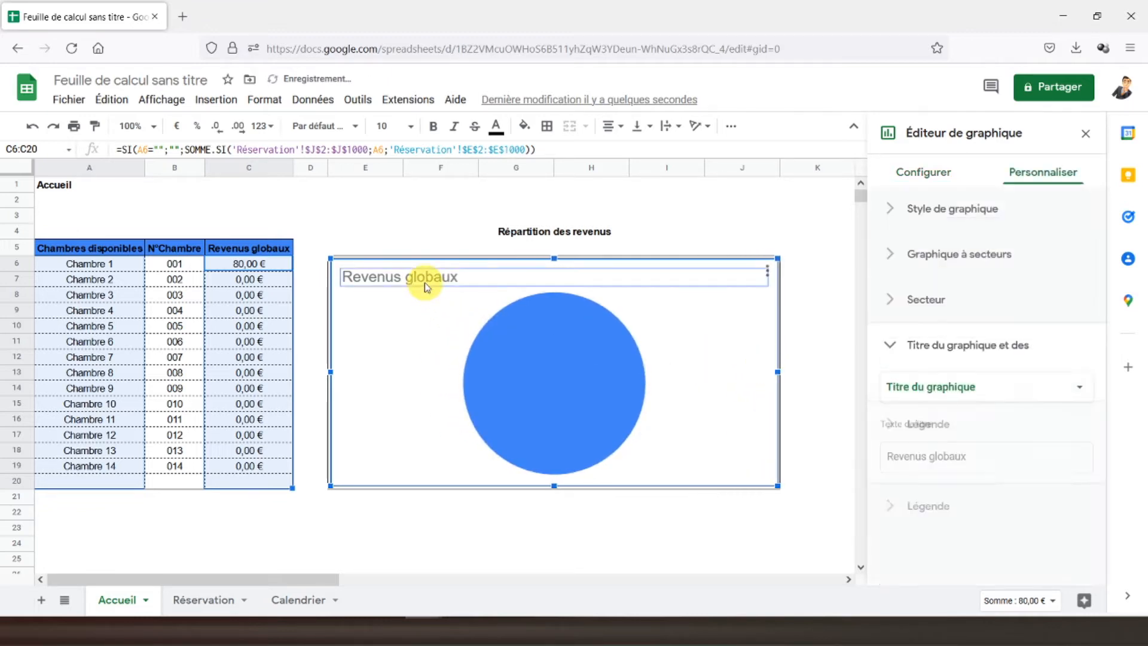
key("Delete")
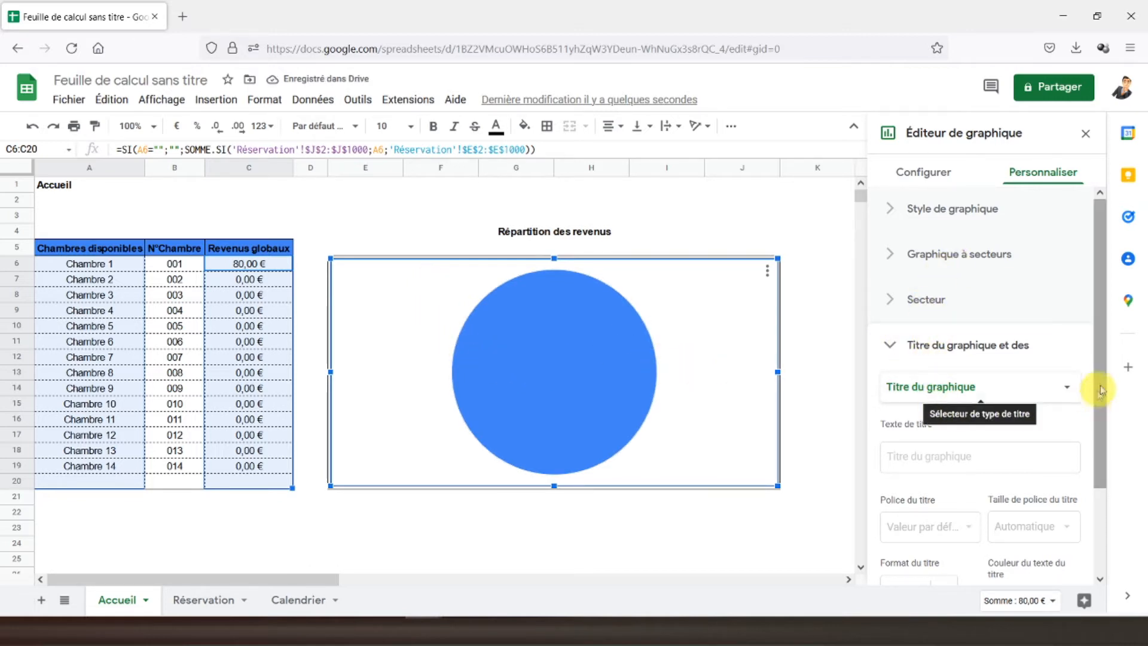
- Set the pie chart's border colour to white
left_click_drag(1102, 379, 1109, 485)
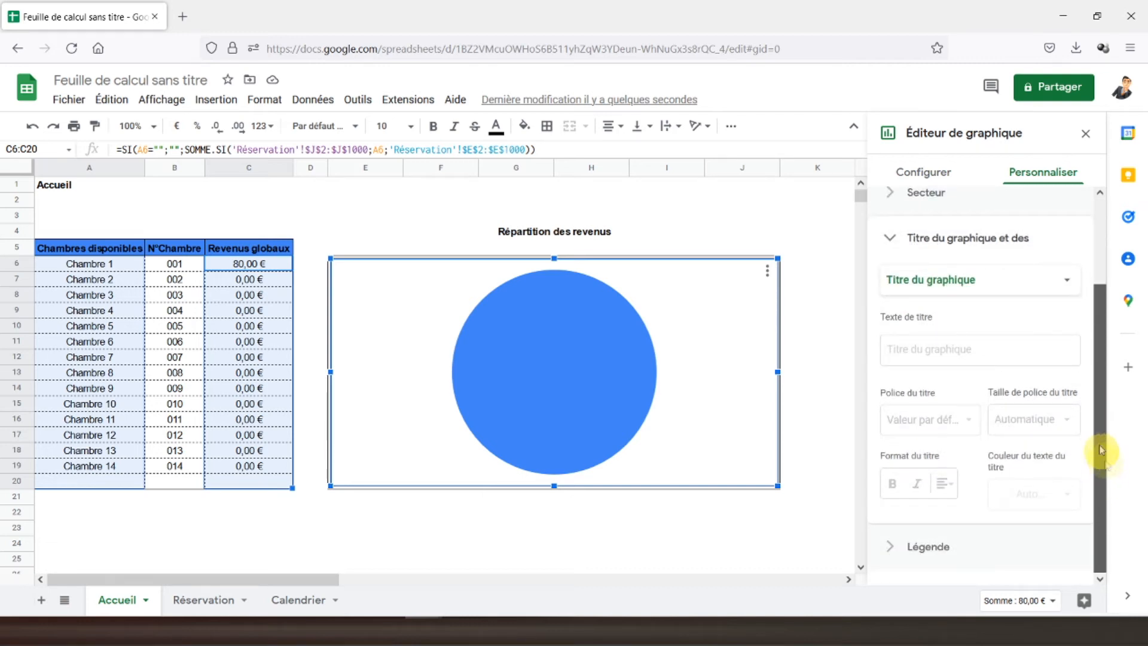
left_click(942, 545)
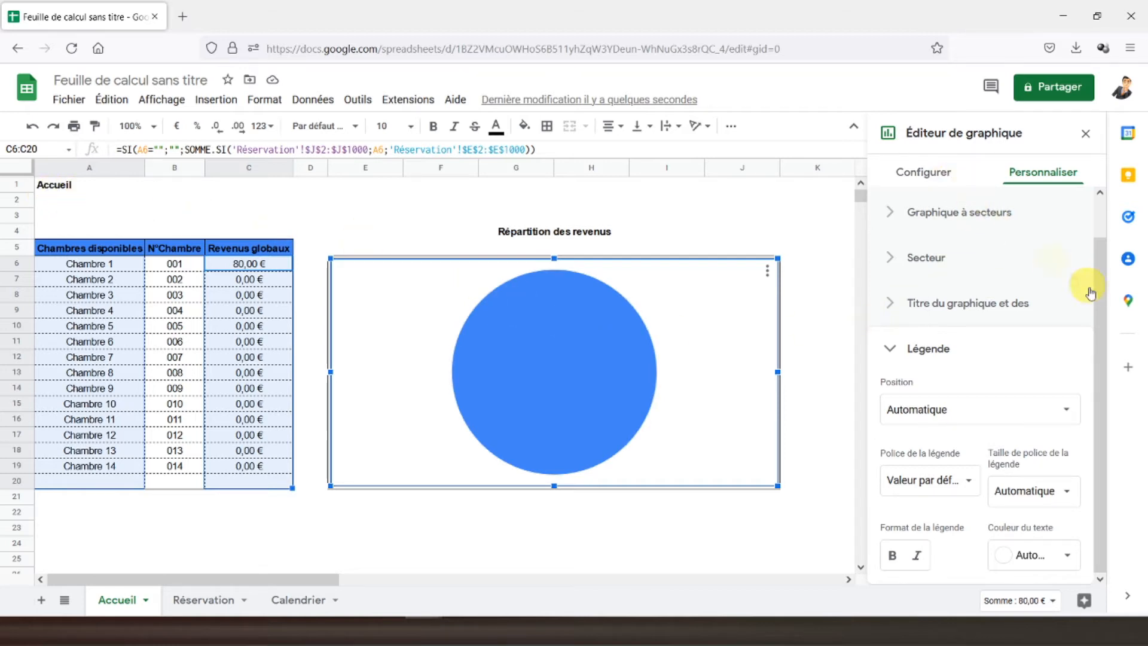
left_click_drag(1096, 300, 1097, 200)
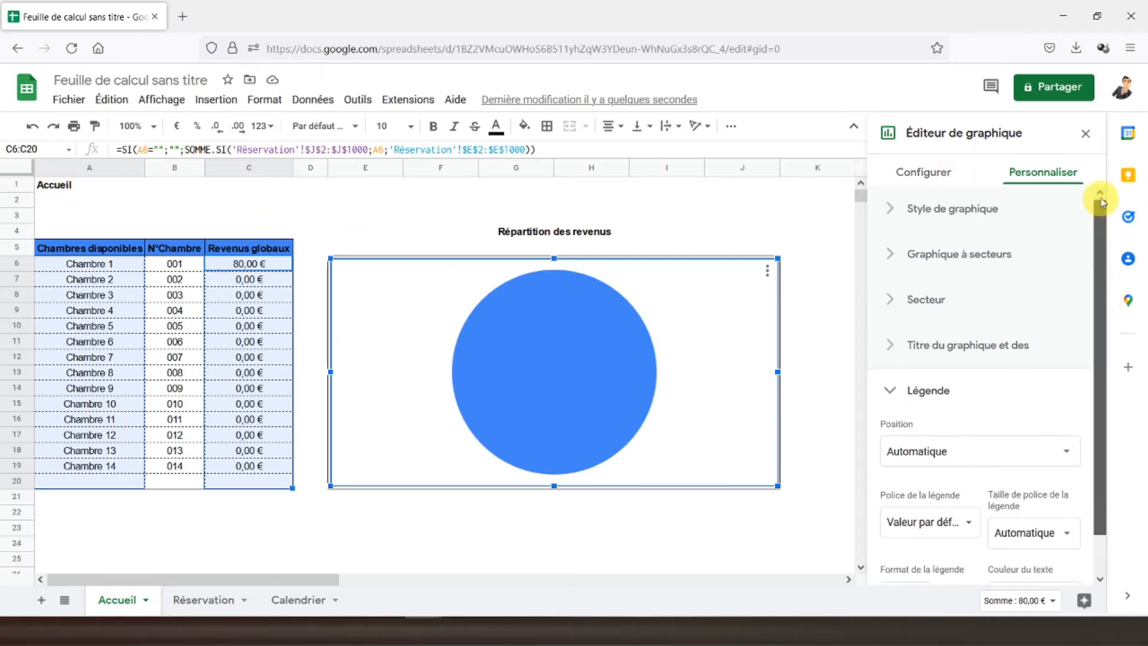
left_click(921, 208)
left_click(917, 332)
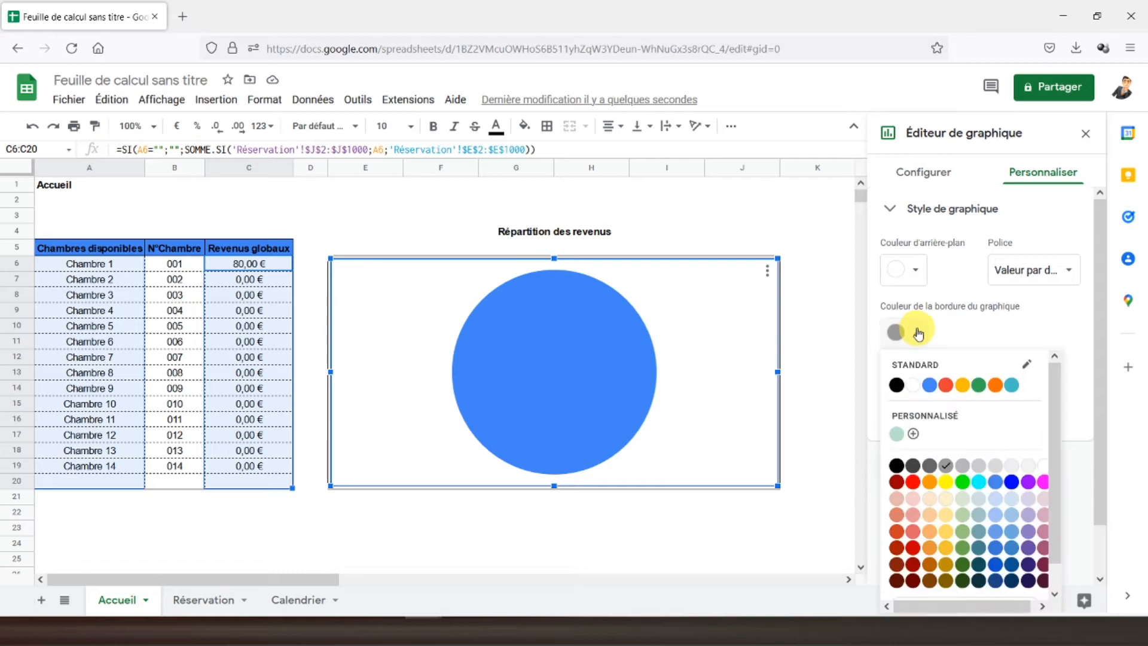
left_click(913, 385)
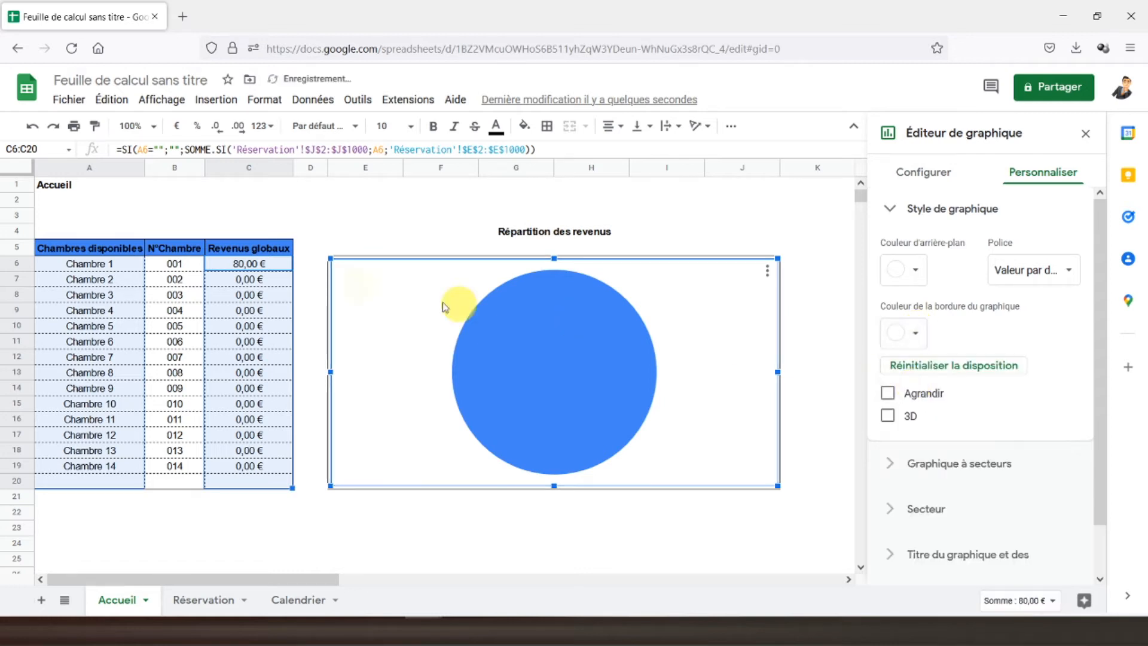
left_click(103, 217)
left_click(42, 185)
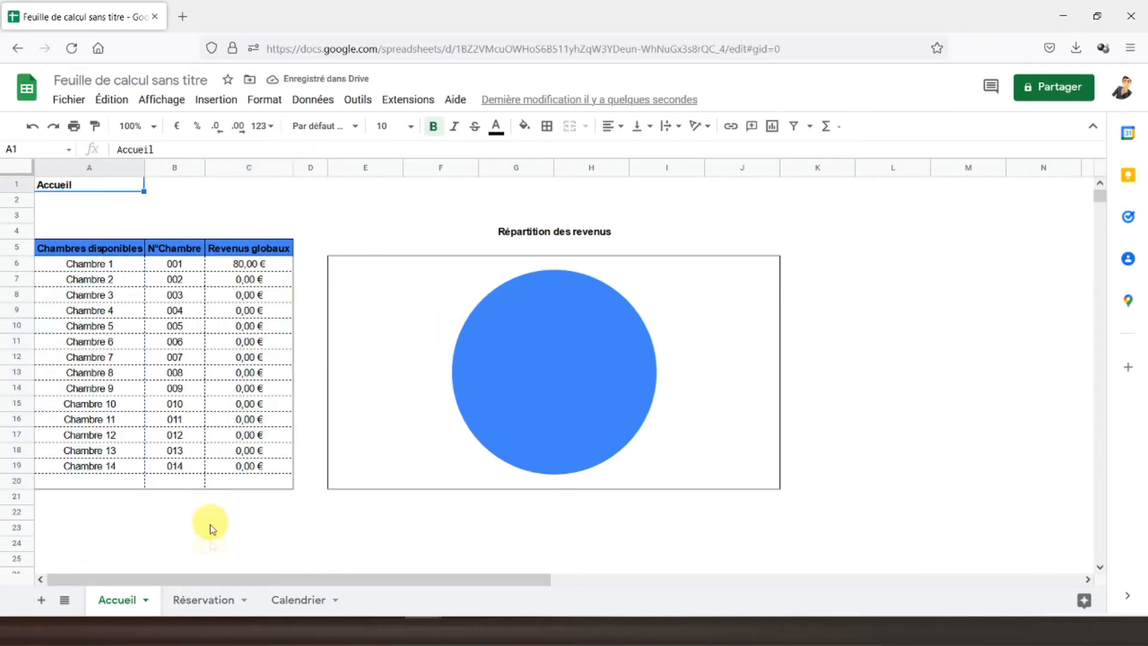
- Start a booking in row 3 of Réservation with reservation number 2 and a Tarif journalier of 50
left_click(197, 600)
left_click(69, 222)
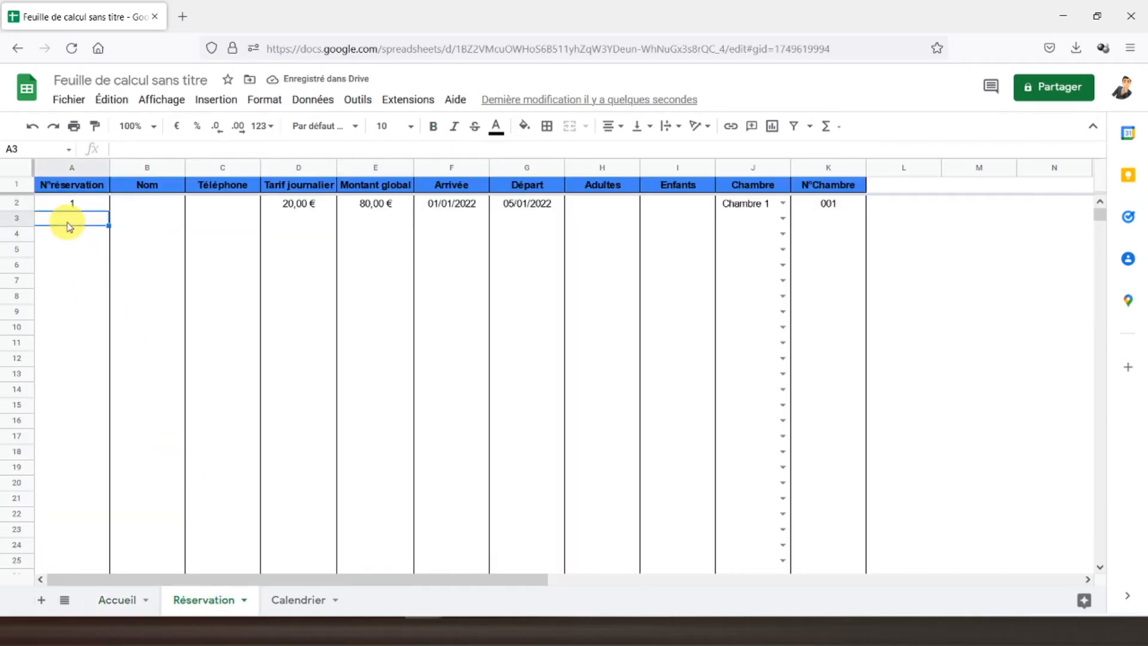
type("2")
key("Tab")
key("Tab")
key("Tab")
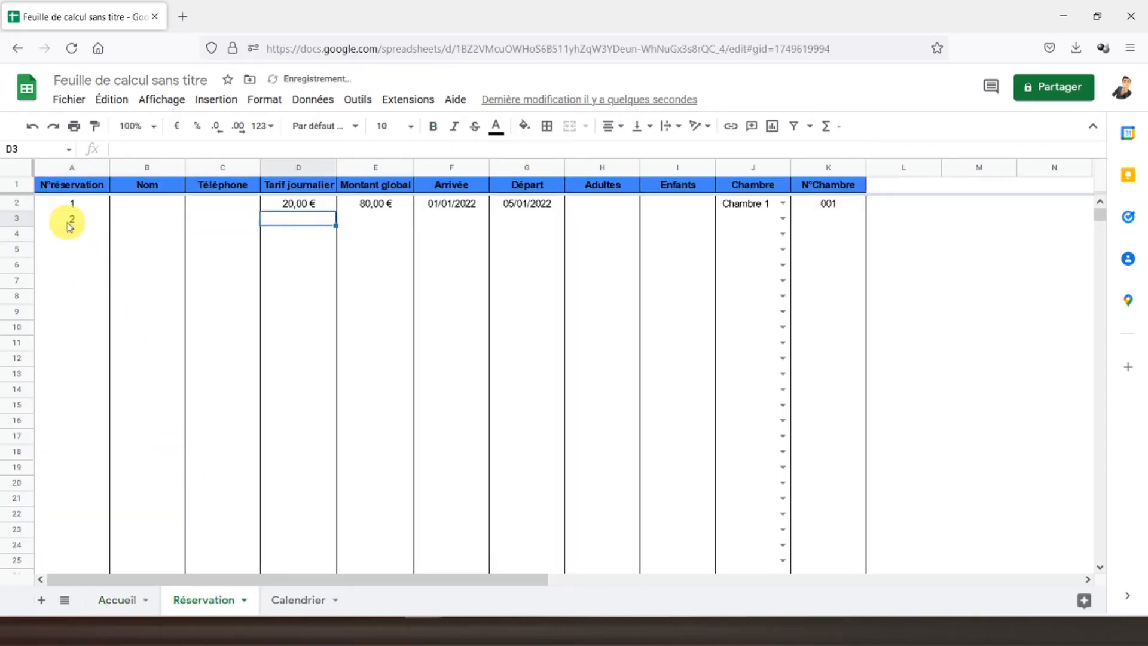
type("50")
key("Tab")
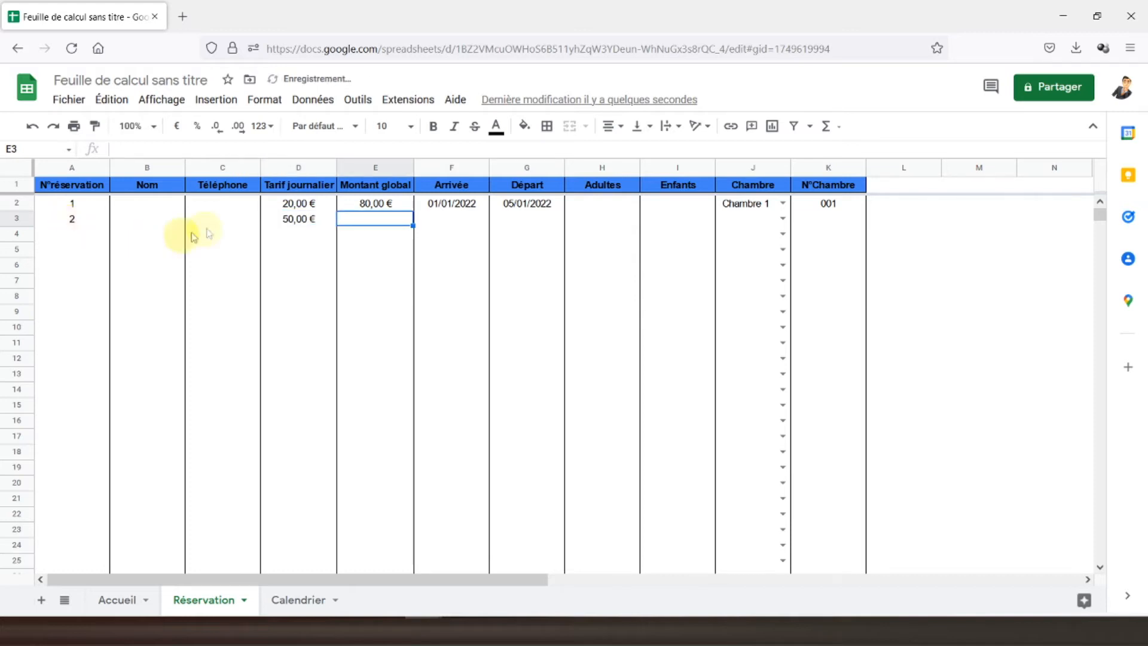
- Copy the Montant global formula from E2 into E3:E1000
left_click(381, 205)
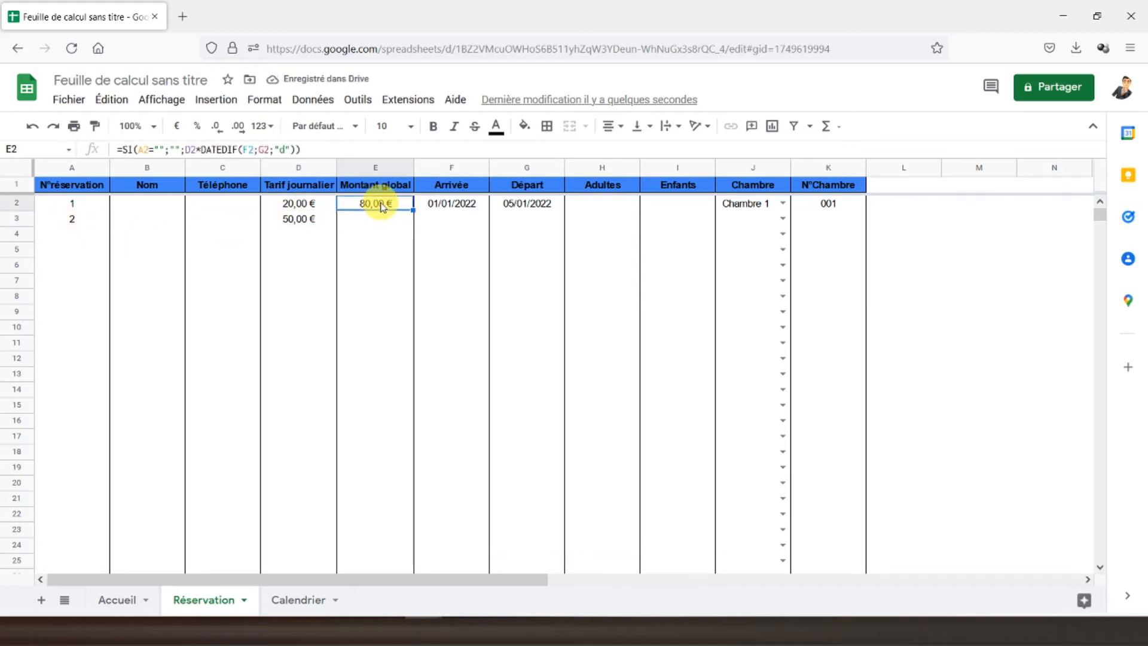
left_click(376, 216)
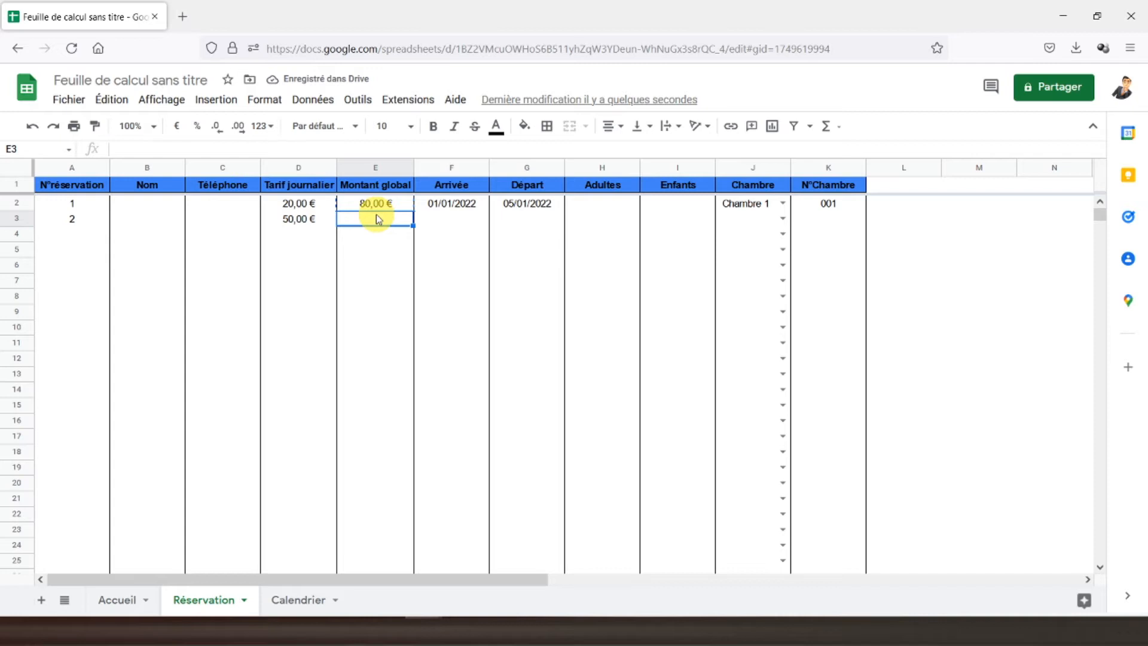
key("ctrl+shift+Down")
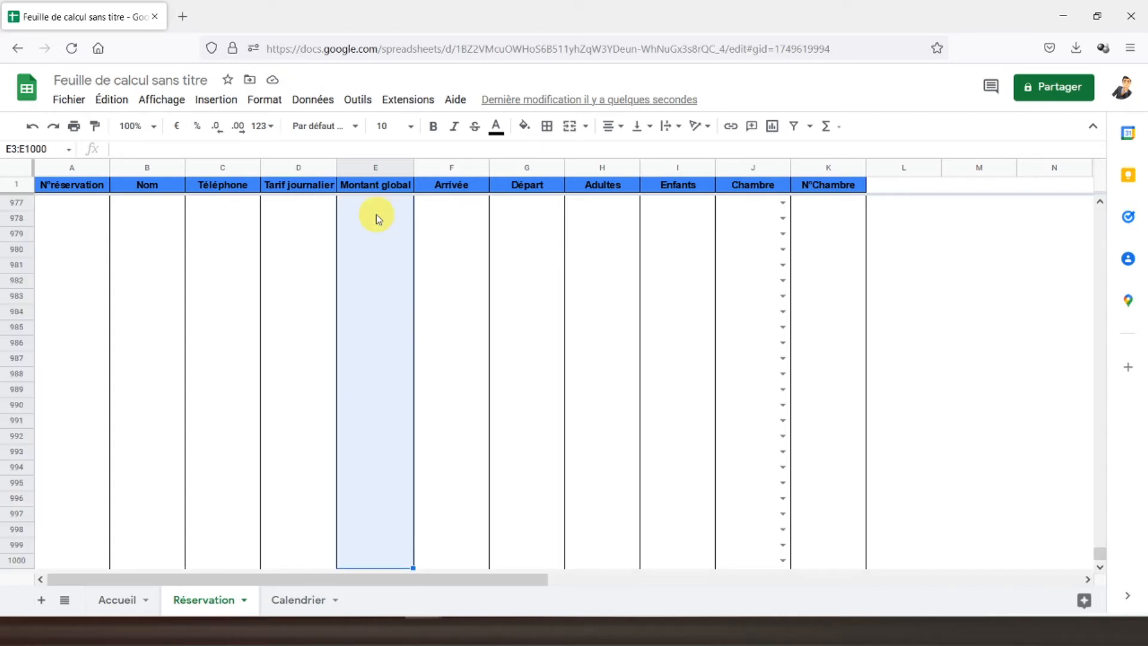
key("ctrl+v")
key("ctrl+Up")
left_click(378, 221)
- Enter arrival date 02/01/2022 in F3 and departure date 07/01/2022 in G3
left_click(449, 222)
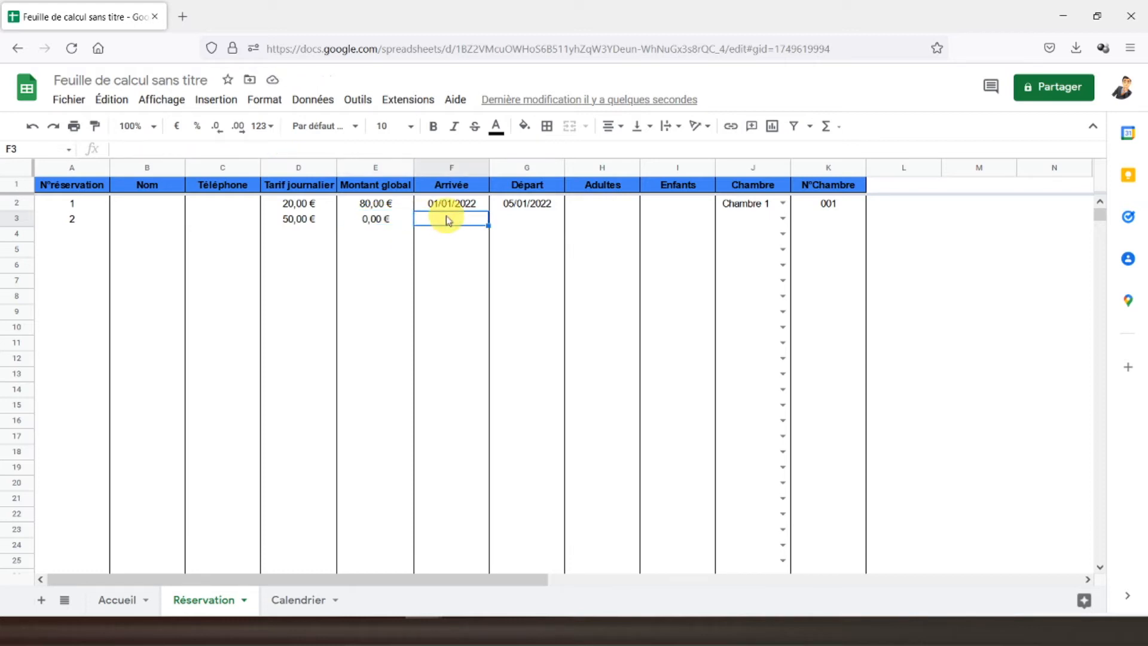
type("02/01/2022")
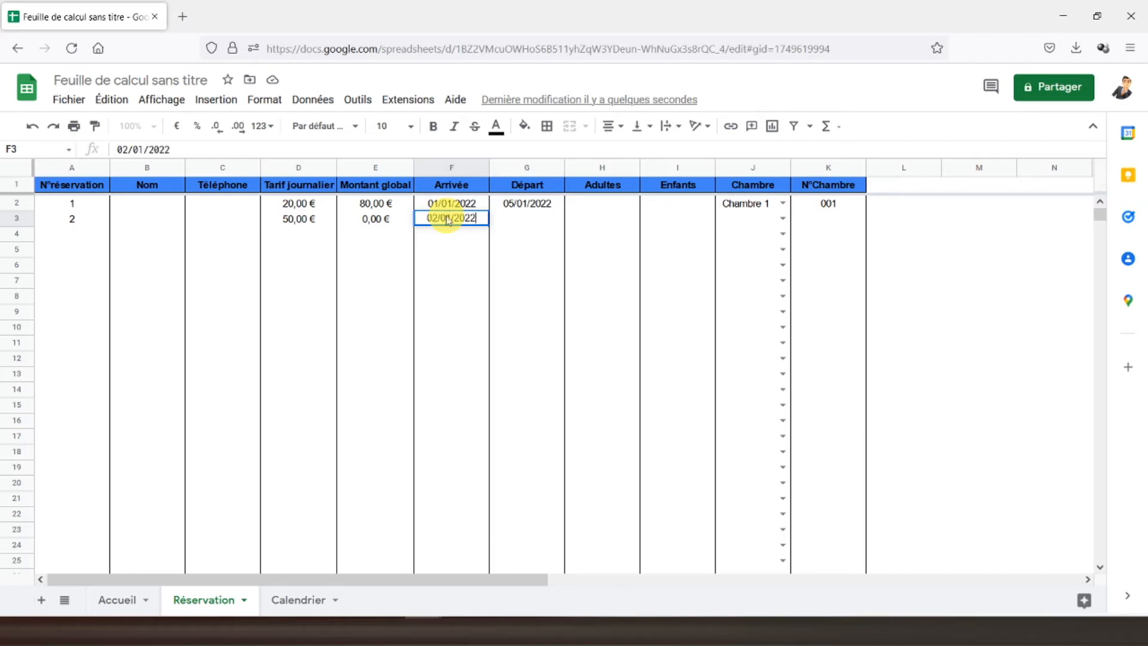
key("Tab")
type("07")
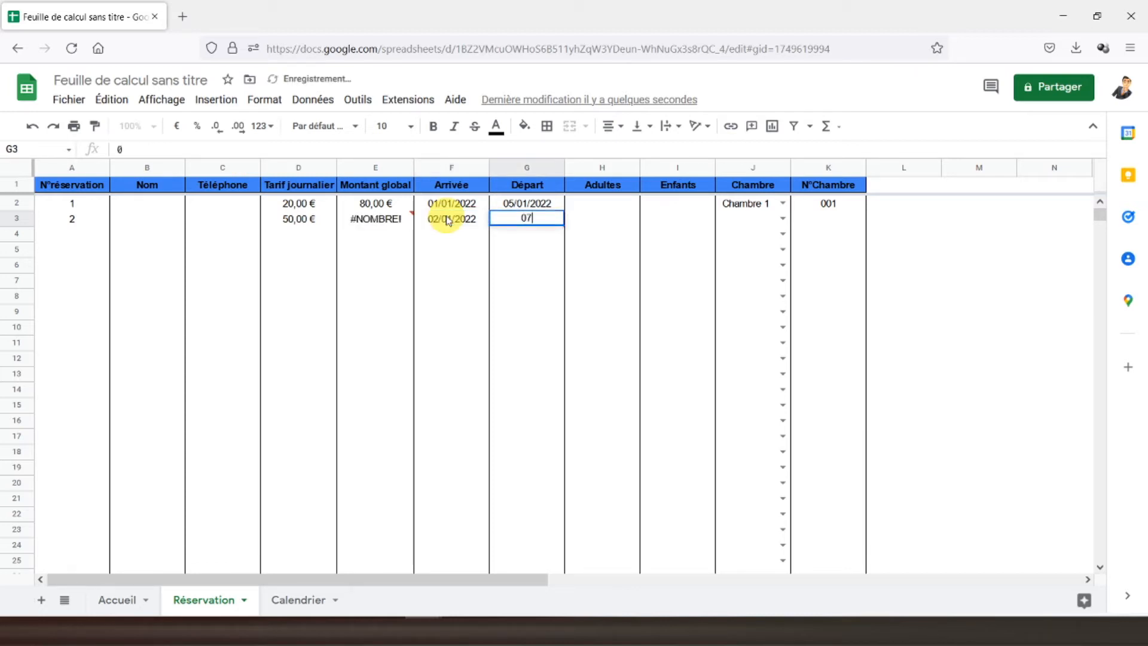
type("/01/2022")
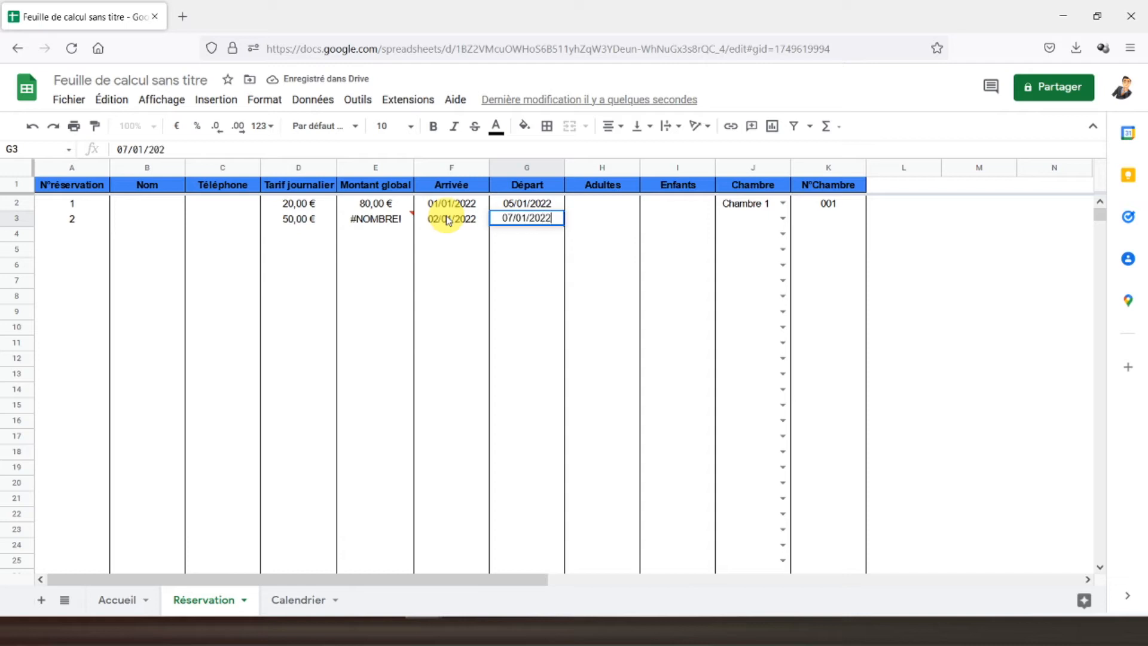
key("Tab")
- Assign Chambre 2 to reservation 2 in the Chambre column
key("Tab")
key("Tab")
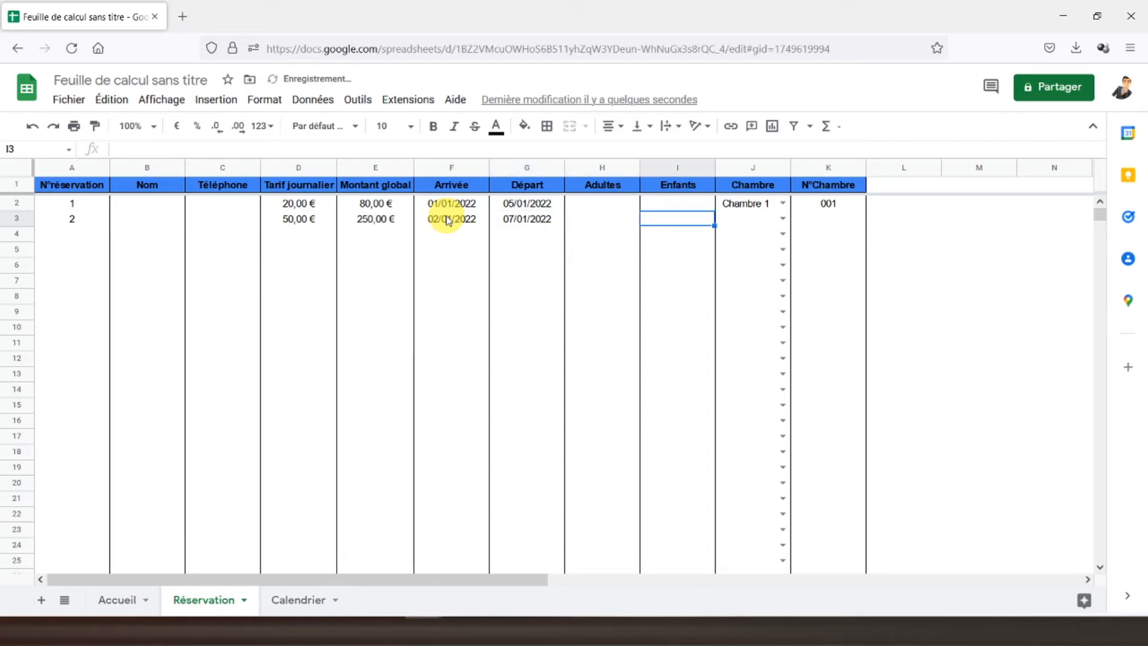
left_click(782, 218)
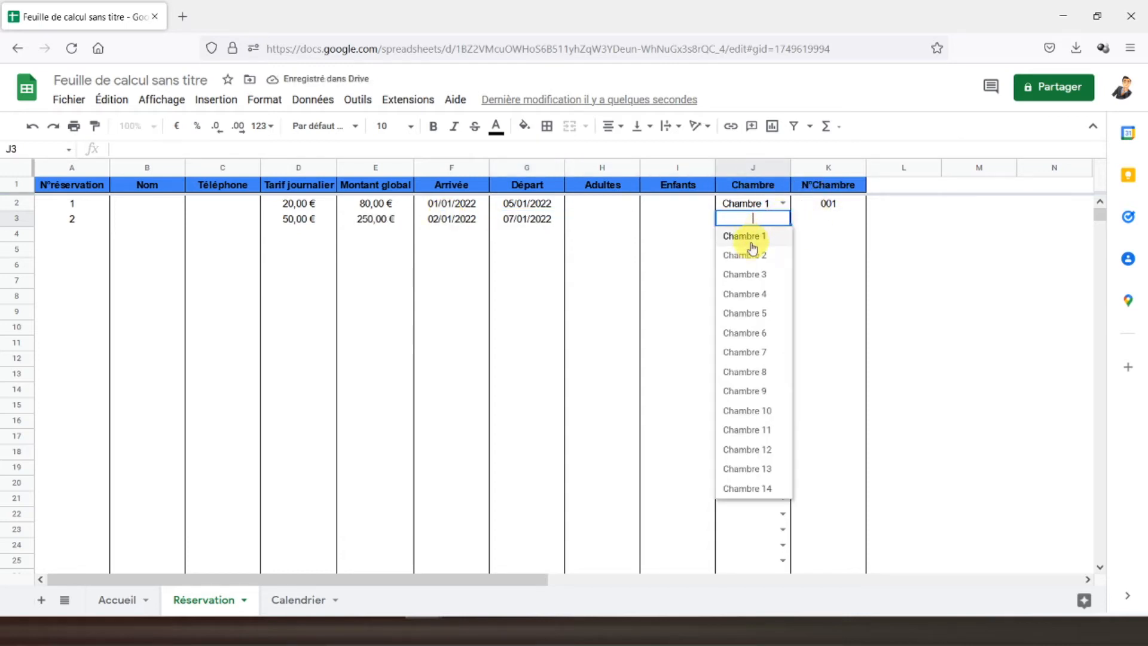
left_click(752, 256)
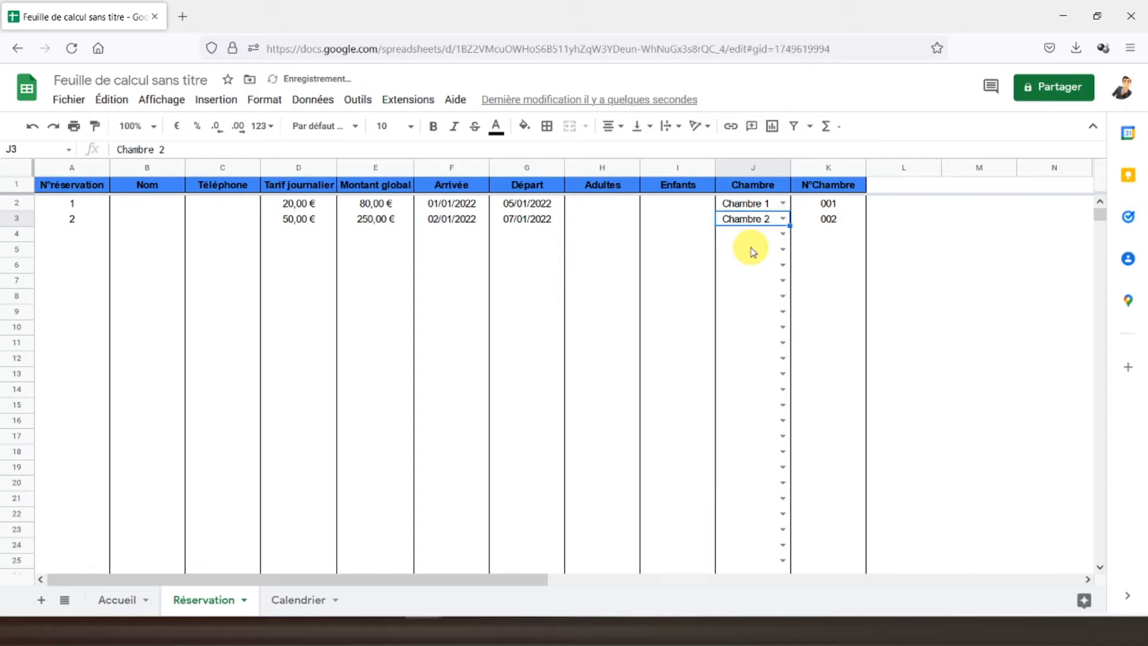
- Check the room revenues and the pie chart on Accueil, and return to the Réservation sheet
left_click(123, 604)
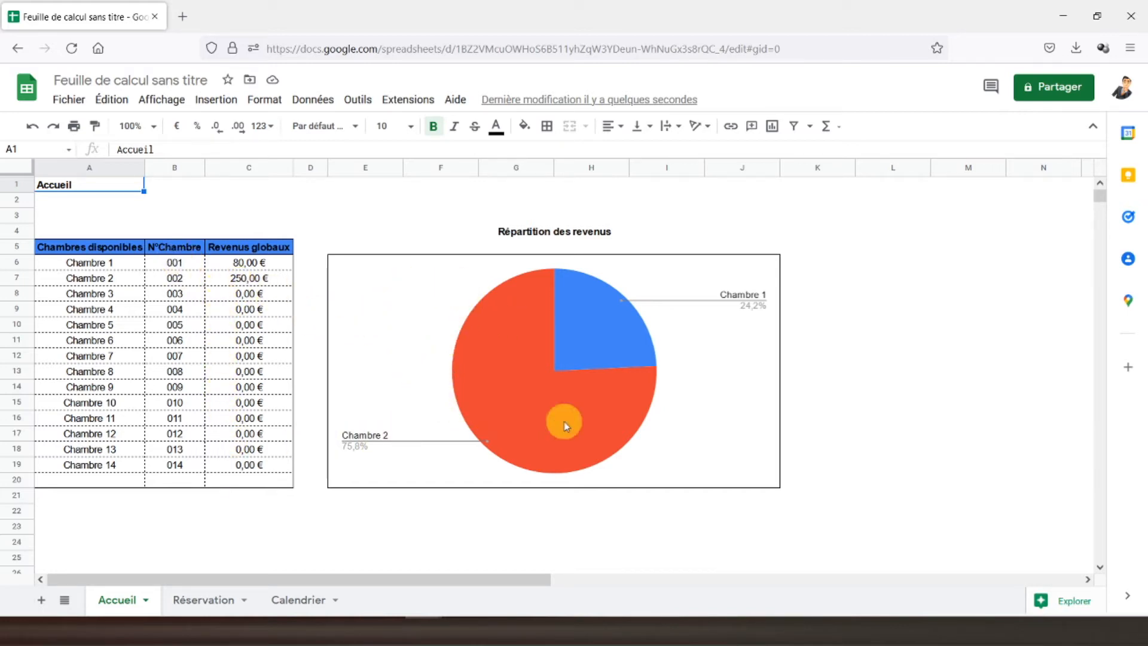
left_click(214, 600)
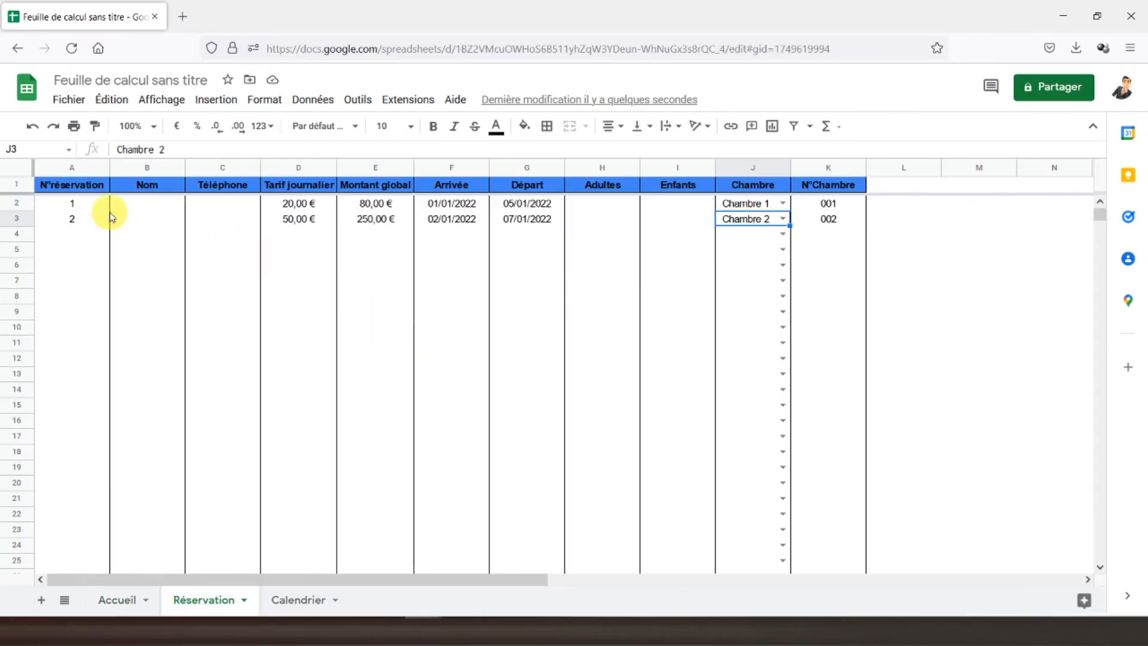
- Review the room revenues on Accueil and the bookings on Réservation, and open the Calendrier sheet
left_click(120, 599)
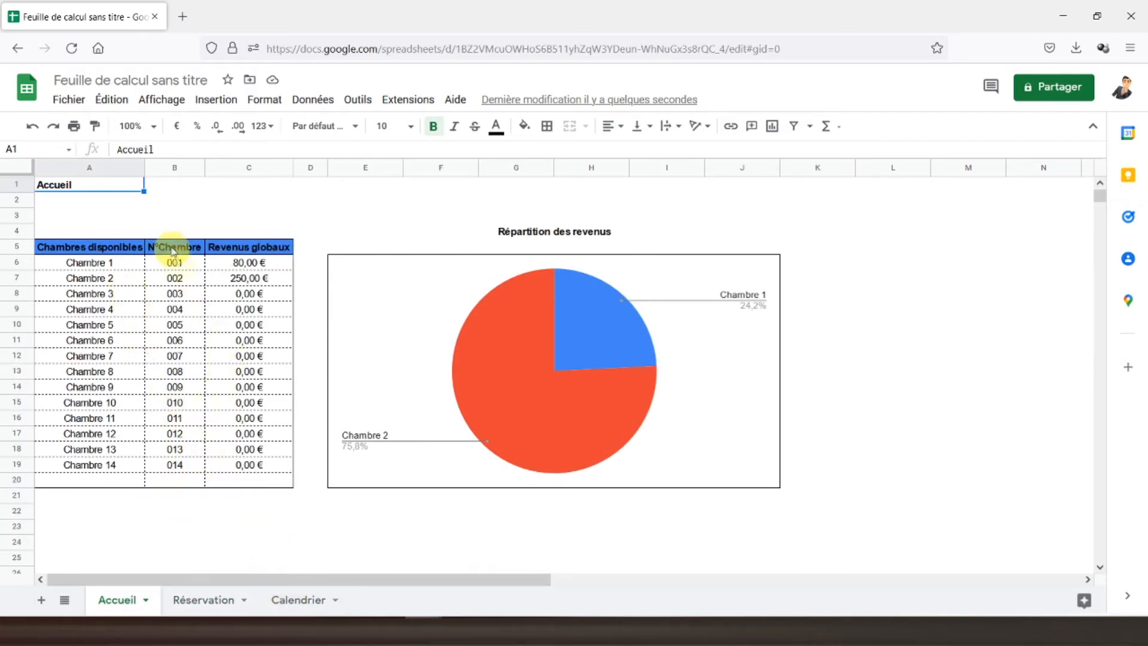
left_click(206, 599)
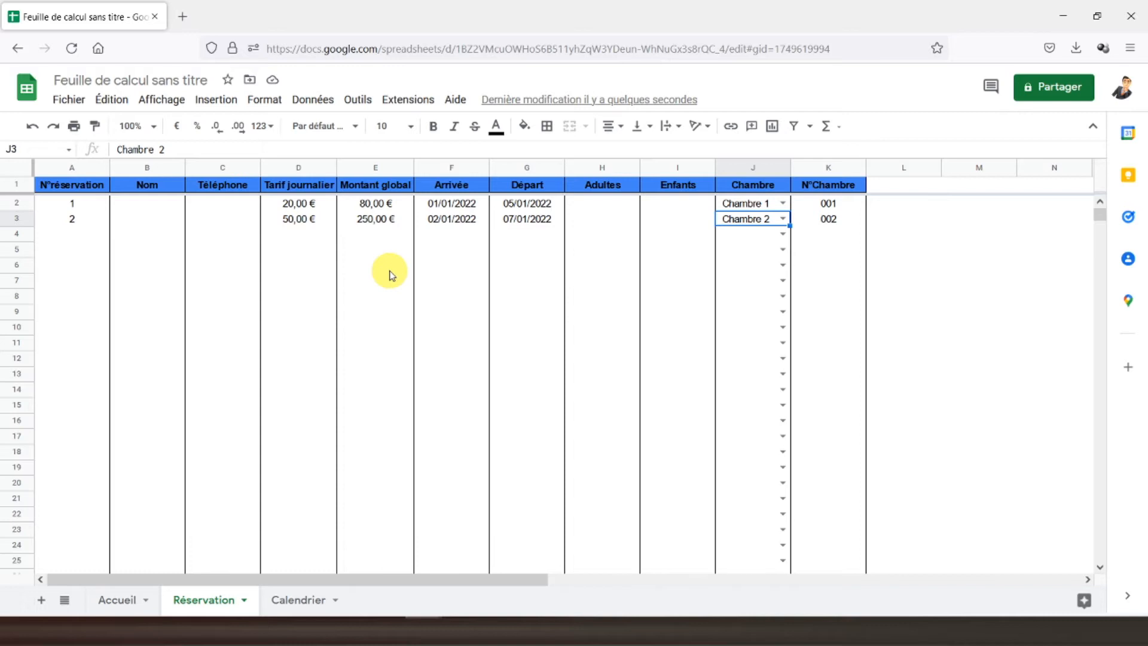
left_click(296, 599)
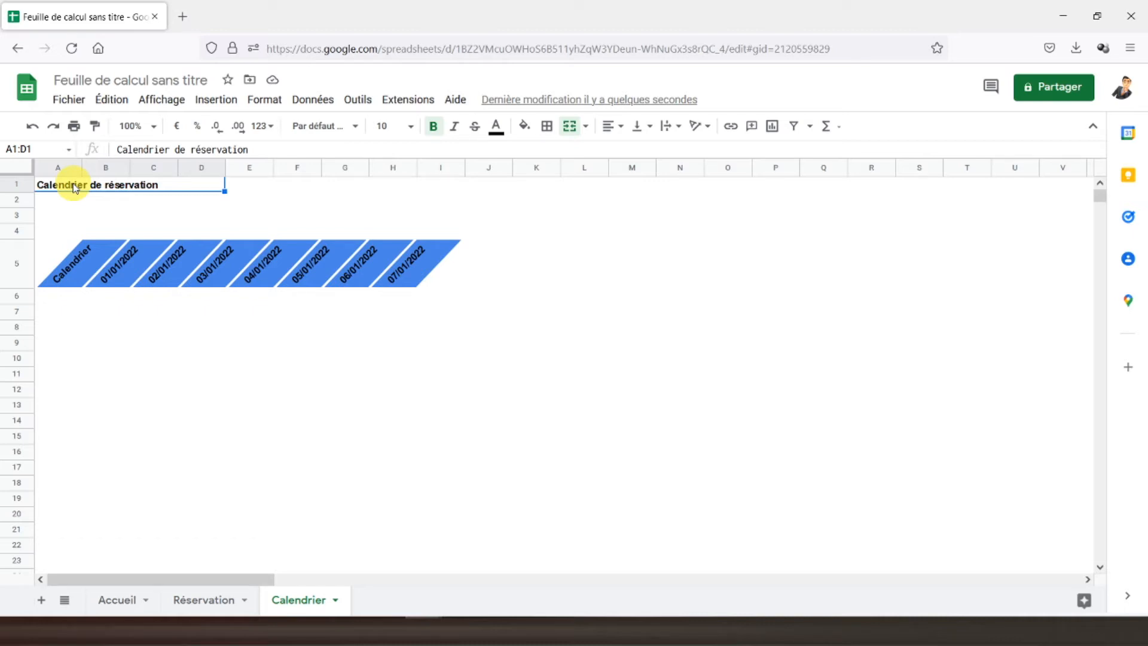
- Set the text rotation of all cells below the calendar's date header, A6:CG1000, to none (Aucune)
left_click(55, 300)
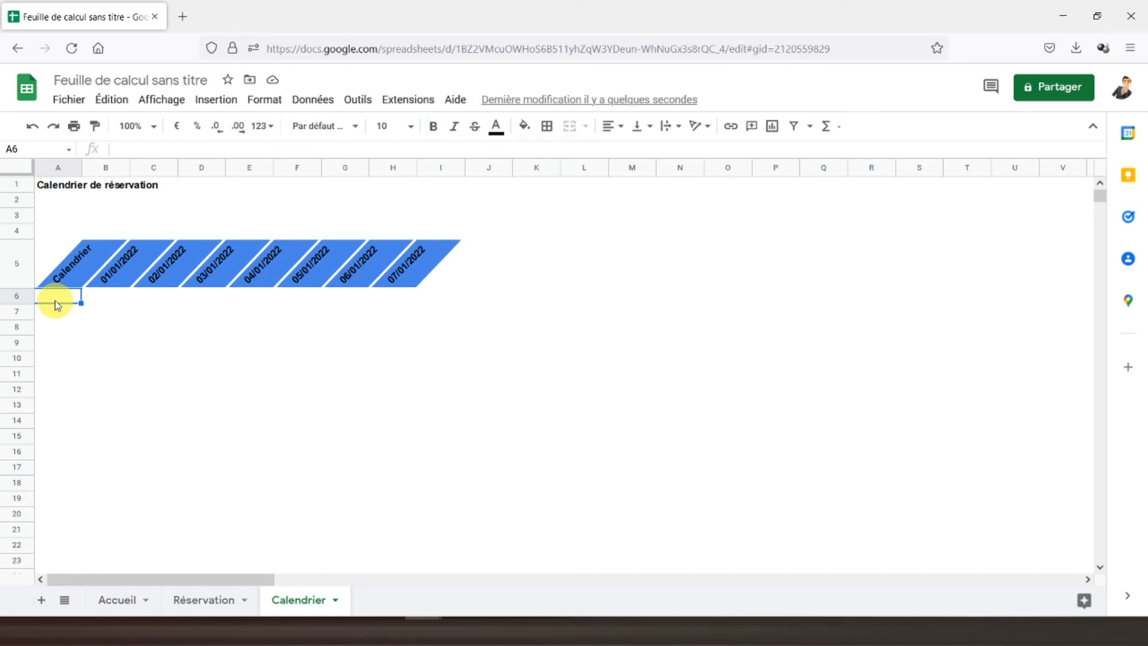
key("ctrl+shift+Right")
key("ctrl+shift+Down")
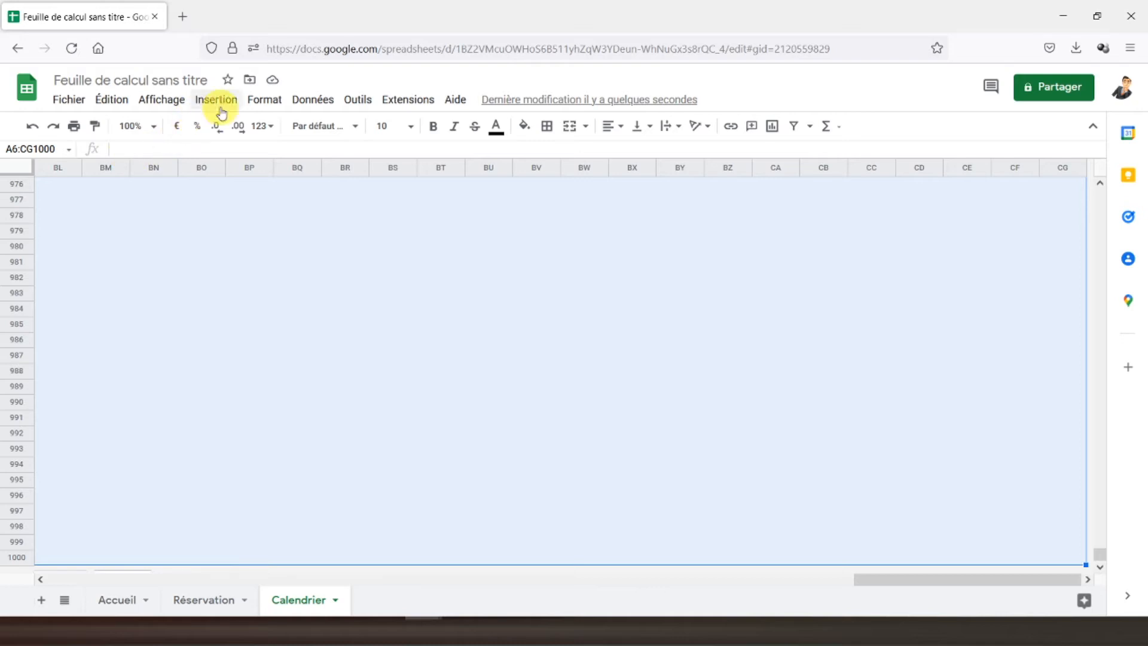
left_click(161, 99)
mouse_move(223, 101)
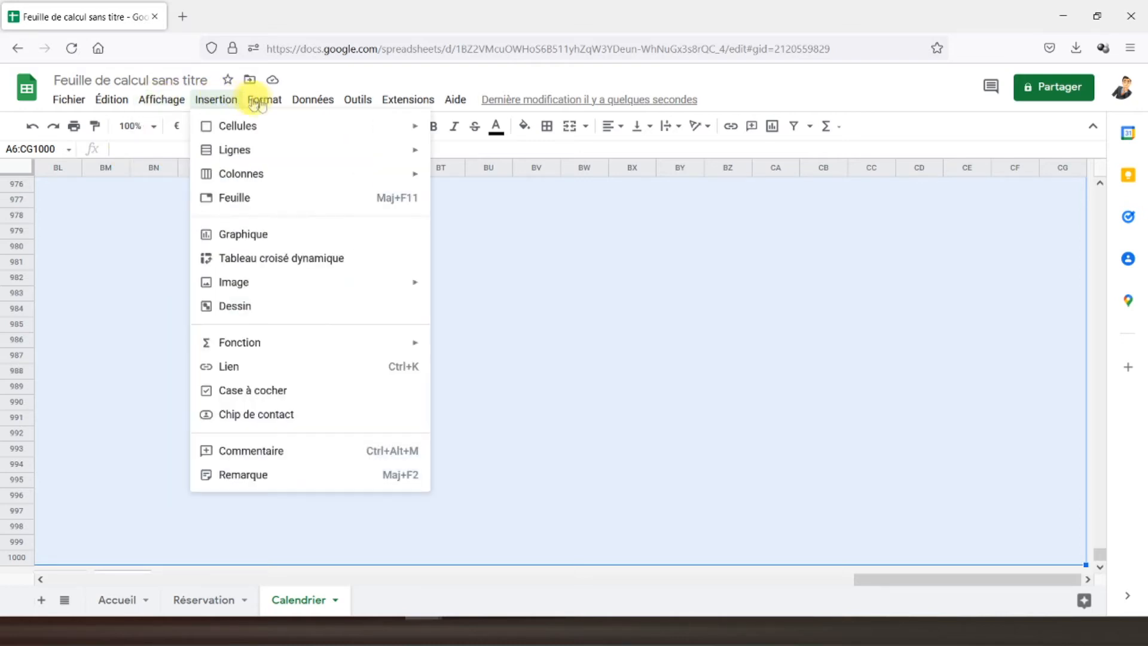
mouse_move(263, 100)
mouse_move(303, 210)
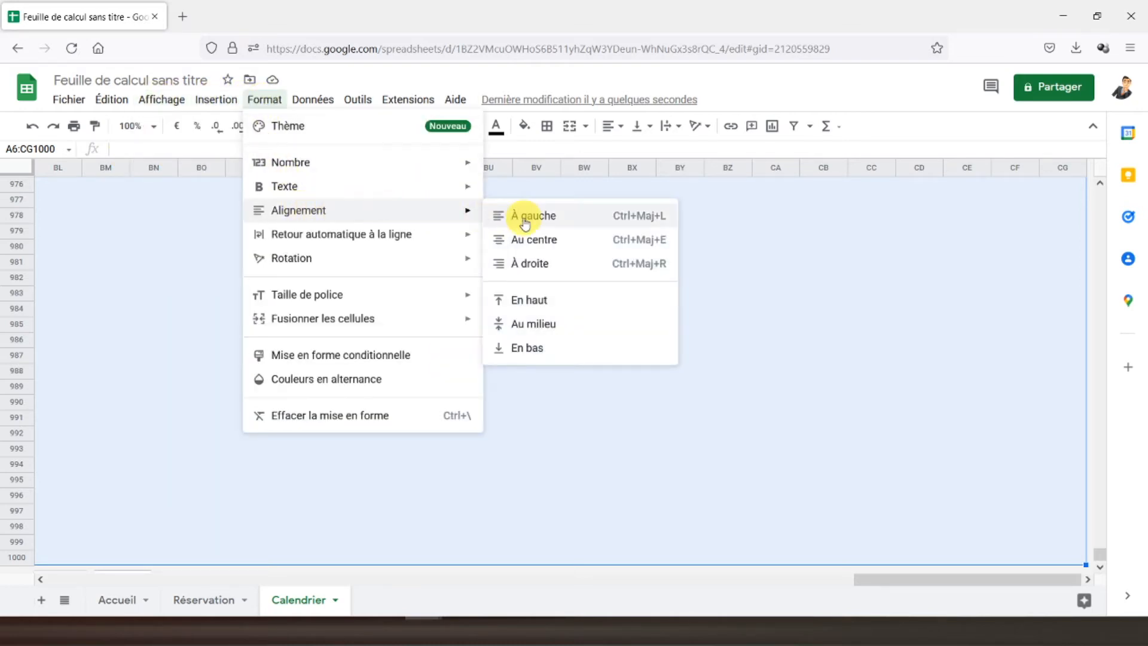
mouse_move(434, 264)
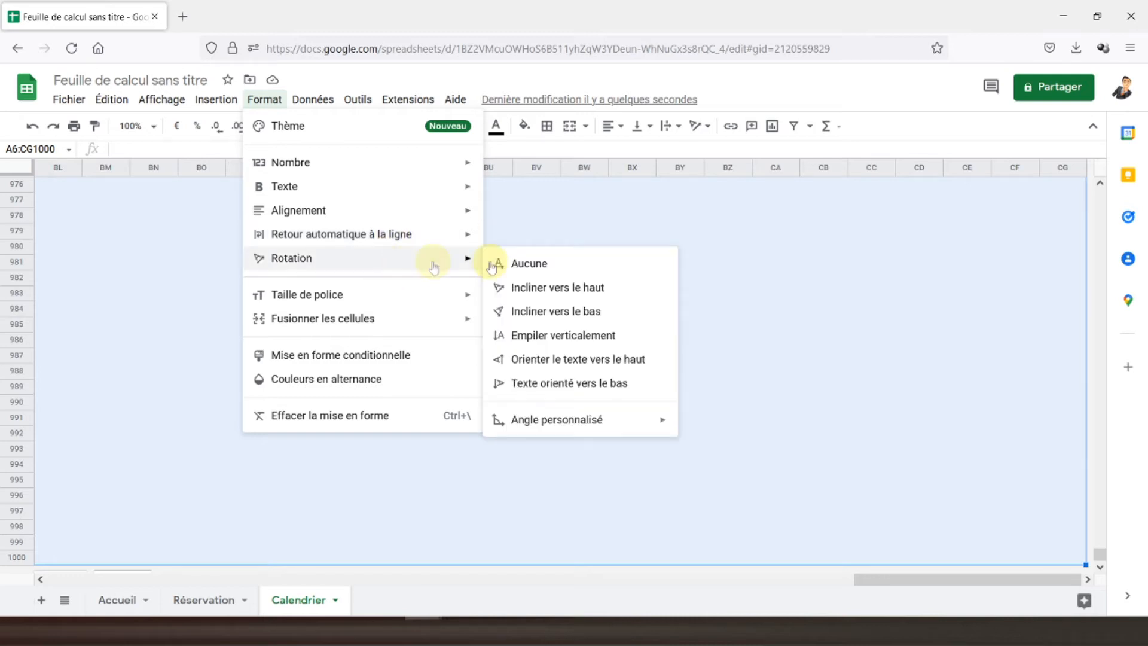
left_click(538, 263)
- List the booked rooms without duplicates in Calendrier A6 with the formula =unique(Réservation!J2:J1000)
left_click_drag(884, 578, 63, 568)
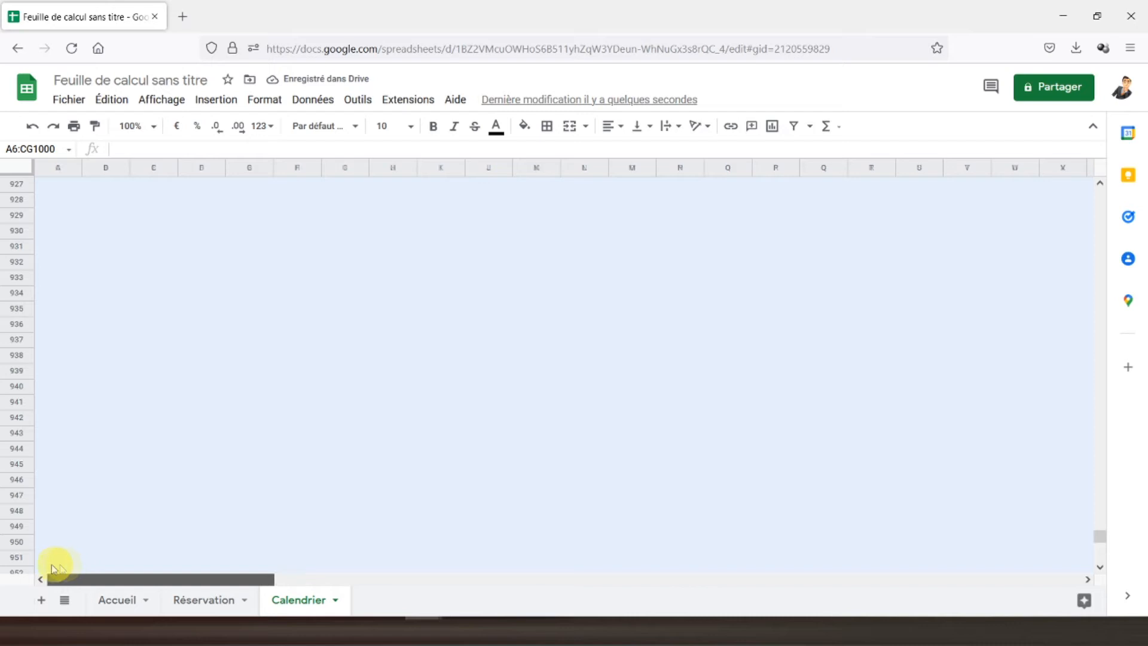
left_click_drag(1099, 536, 1097, 169)
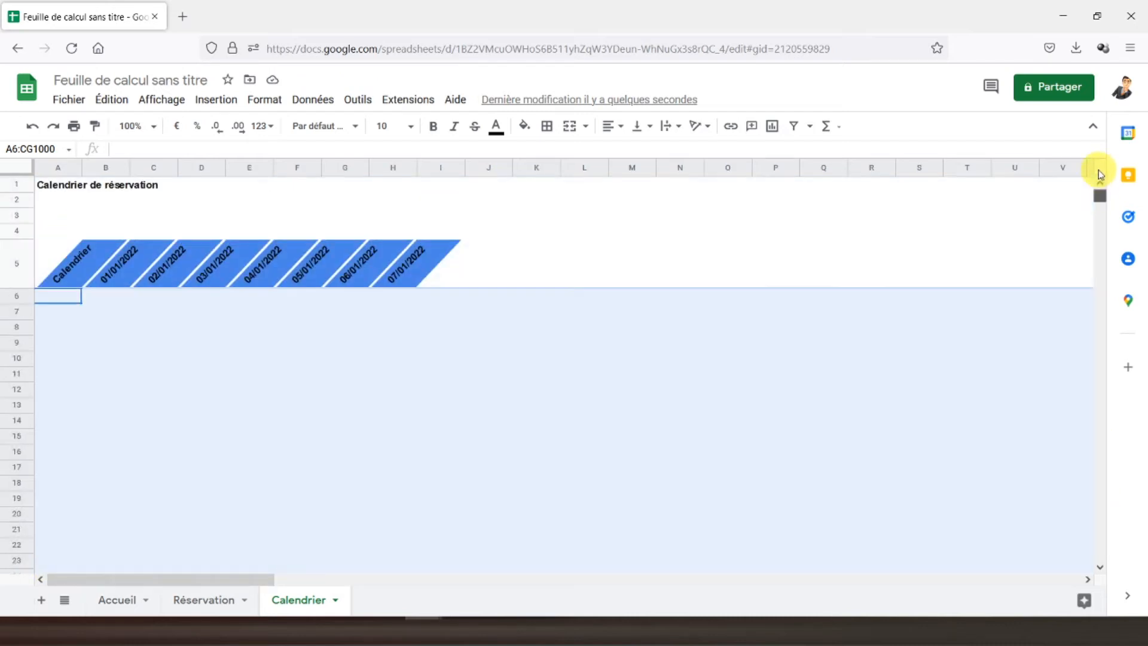
left_click(51, 299)
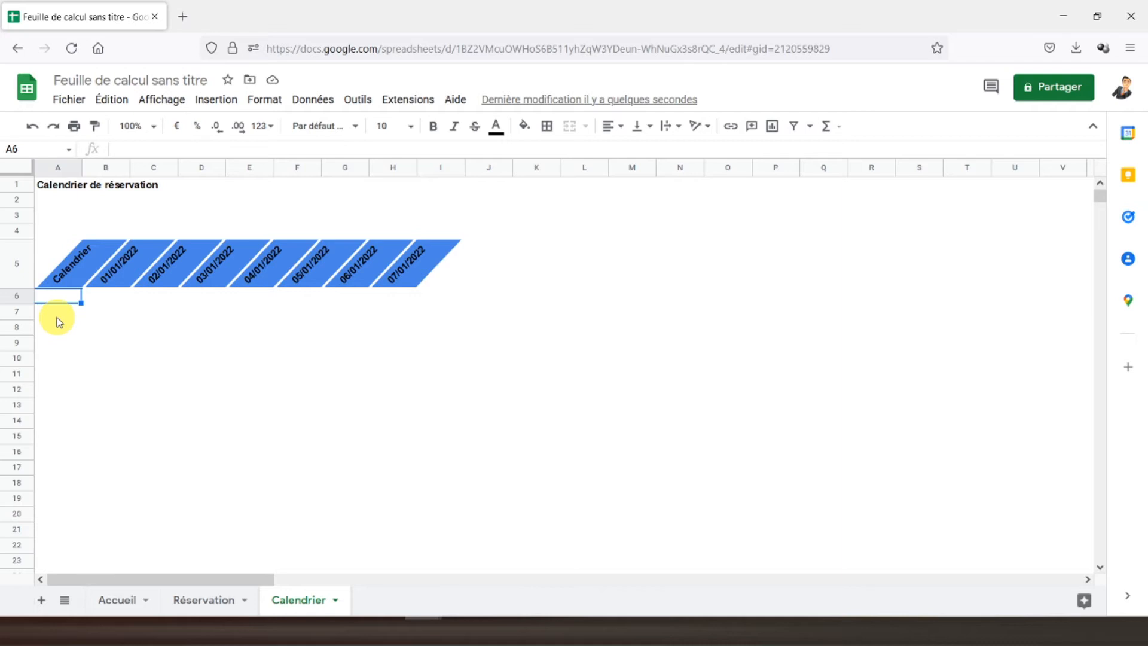
type("=")
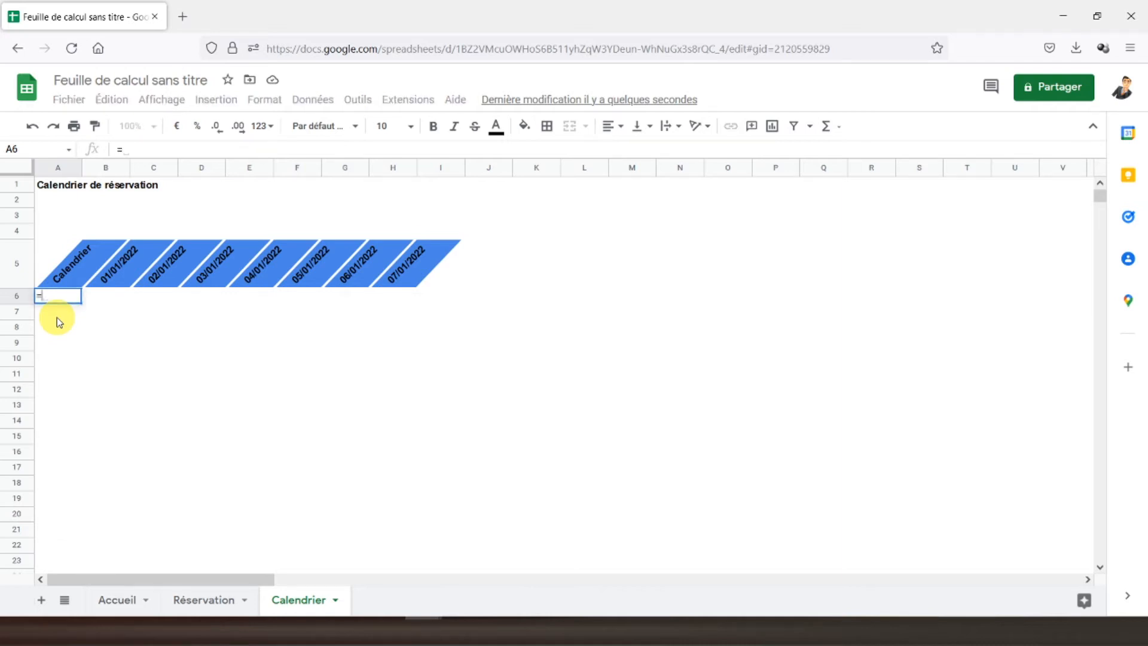
type("uniqu")
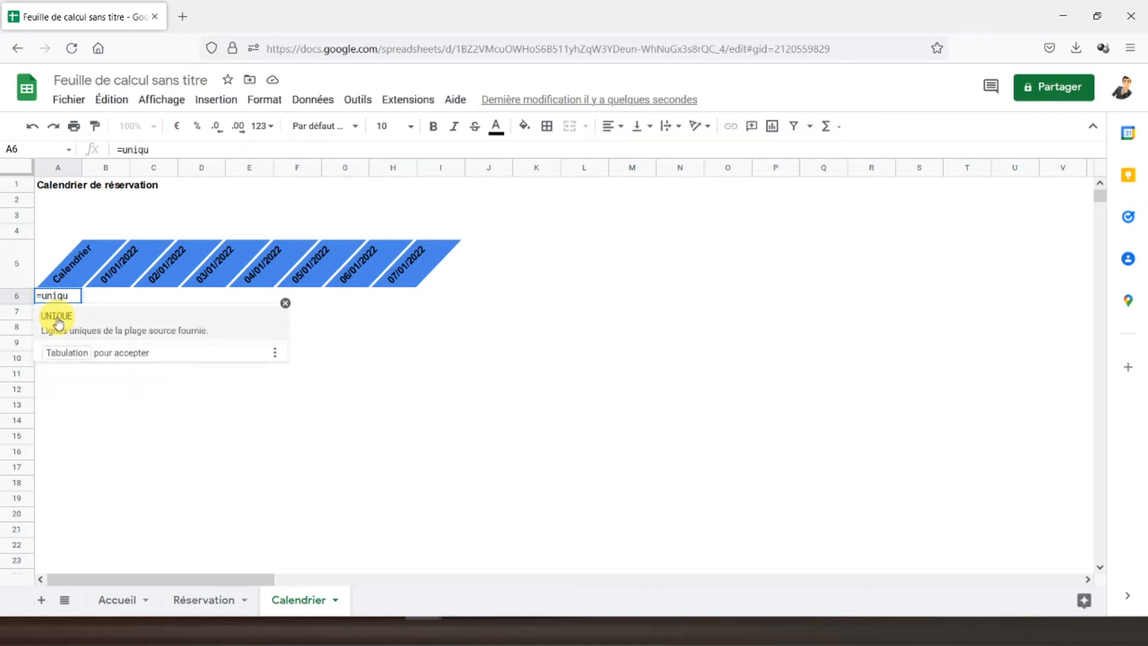
left_click(57, 317)
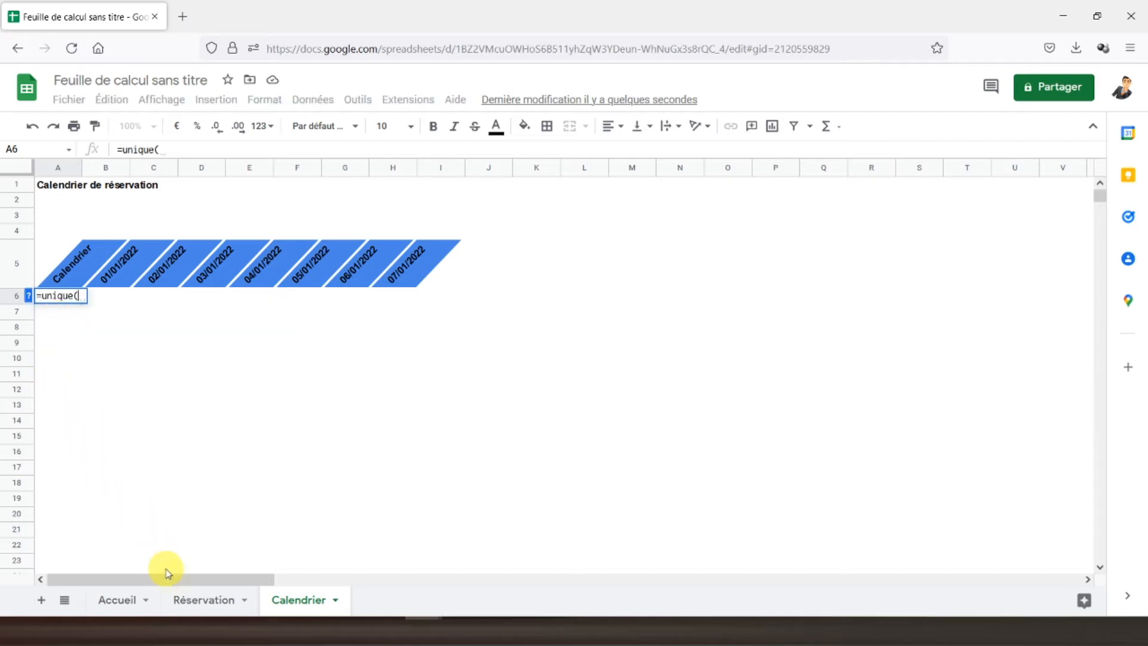
left_click(194, 600)
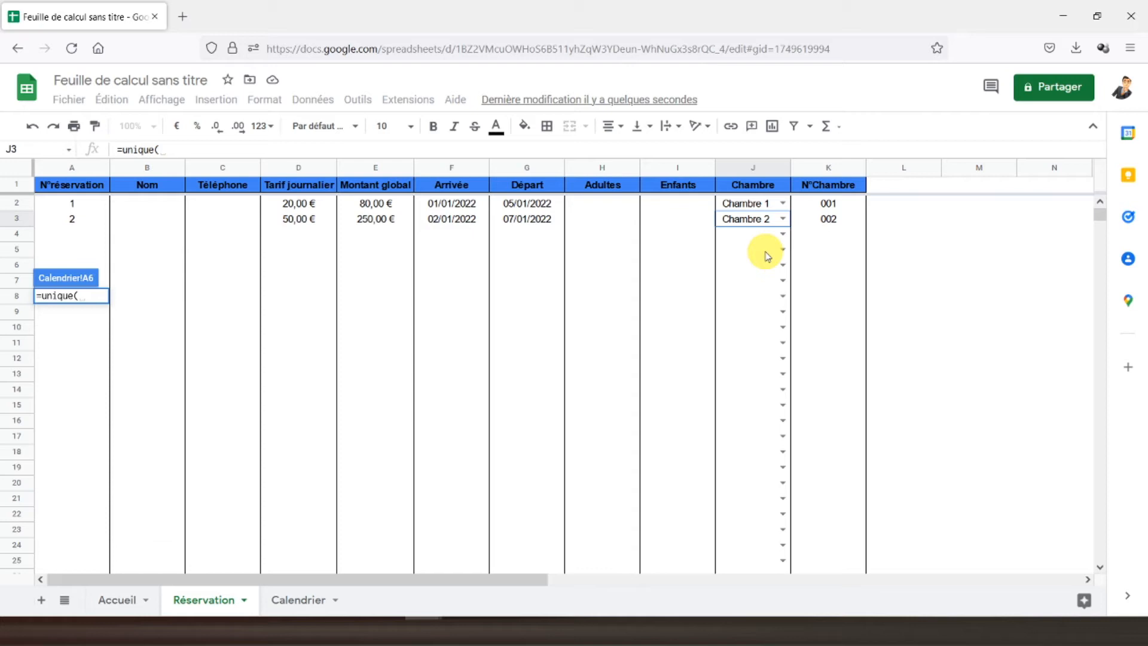
left_click_drag(746, 204, 753, 269)
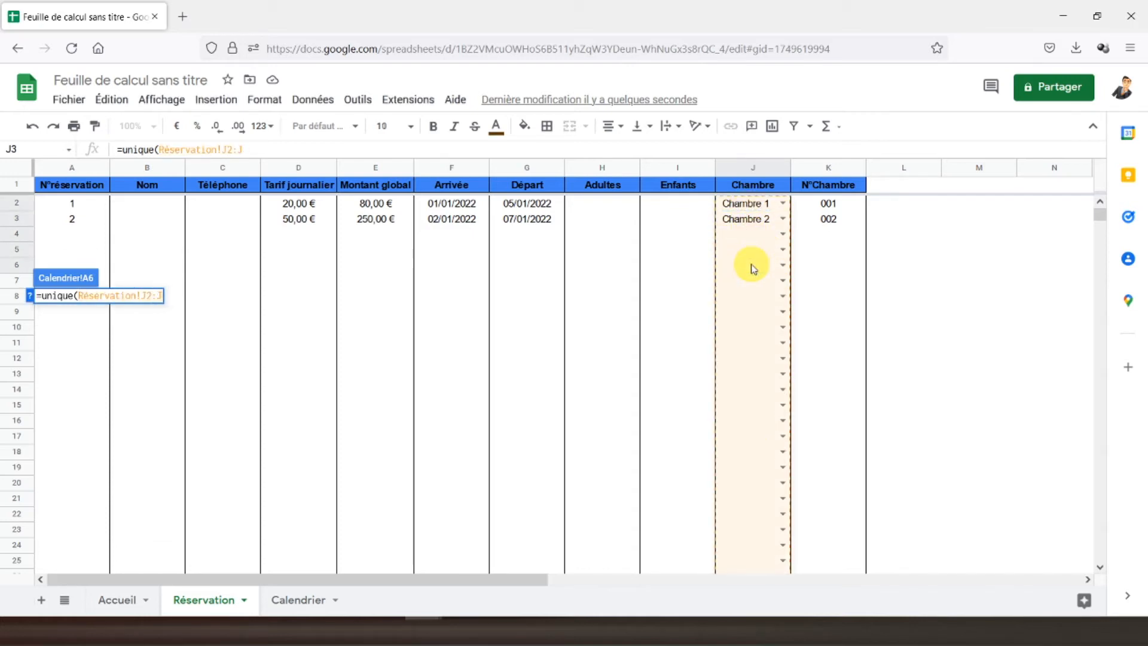
key("BackSpace")
type("000")
key("Left")
key("Left")
key("Left")
type("1")
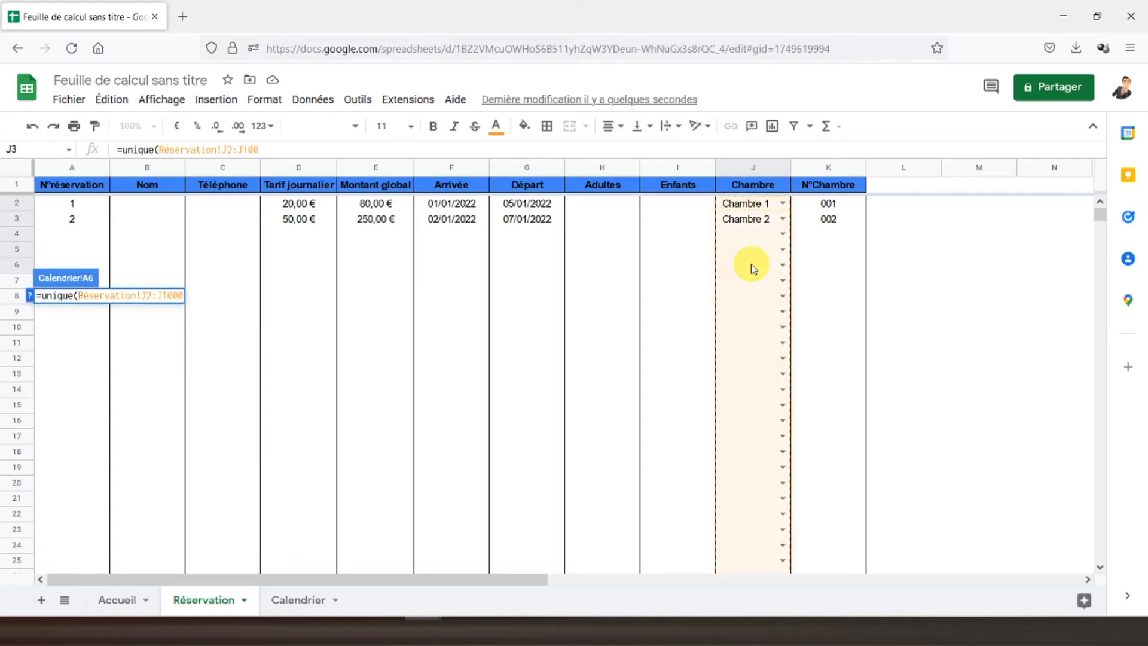
key("Return")
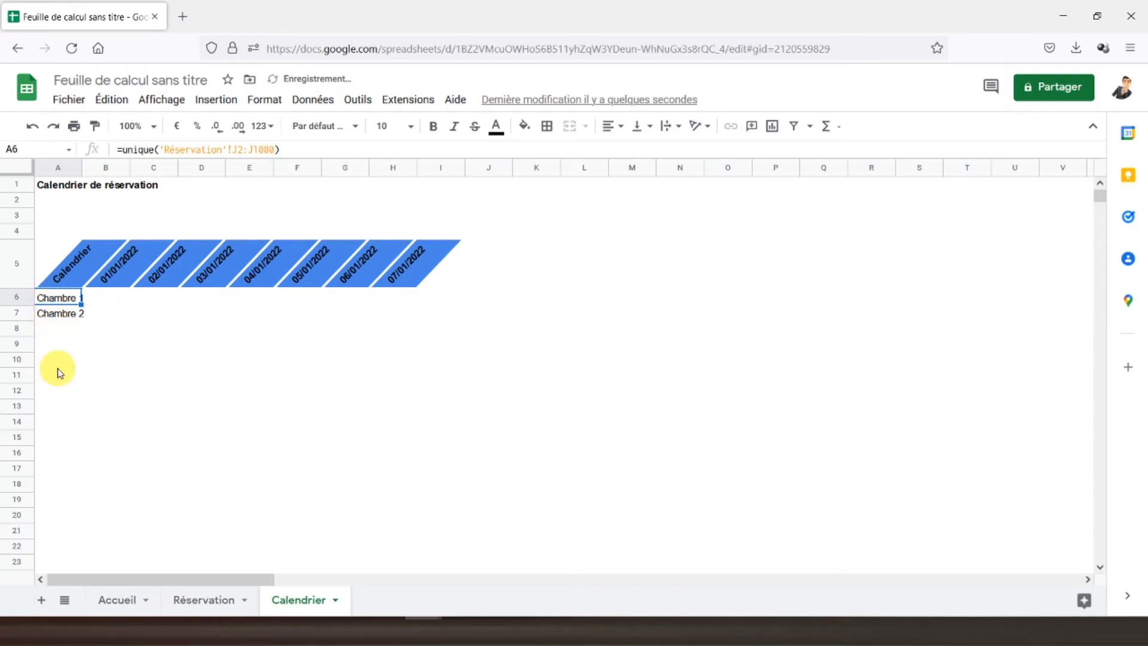
- Make column A of the Calendrier sheet bold and widen it to fit the room names
left_click(49, 167)
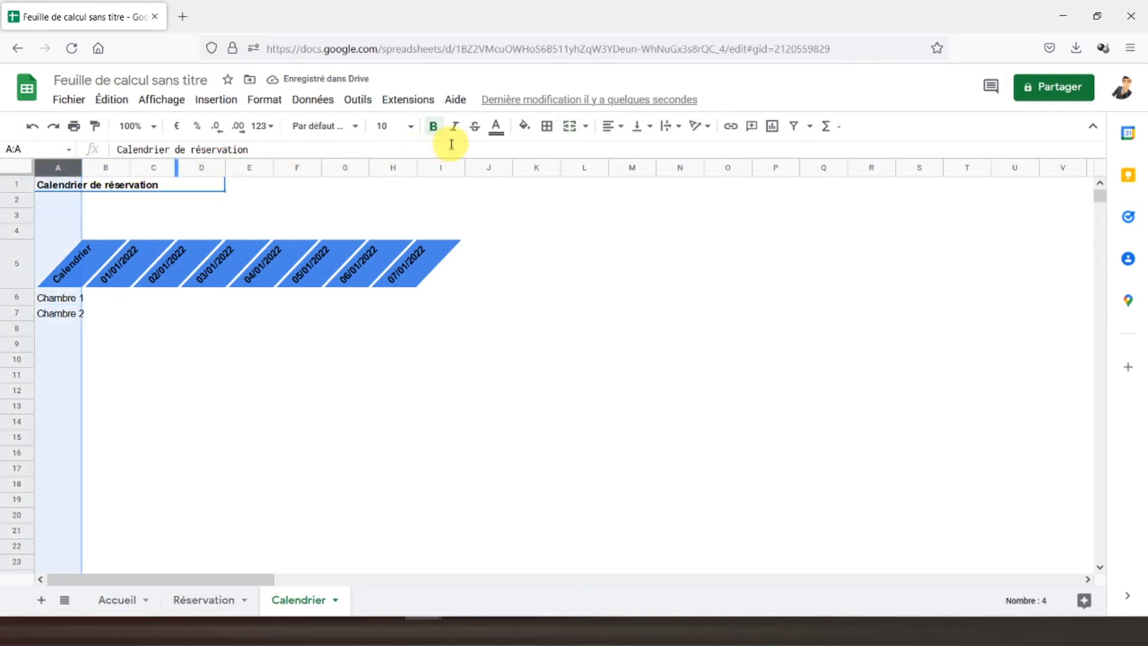
left_click(434, 127)
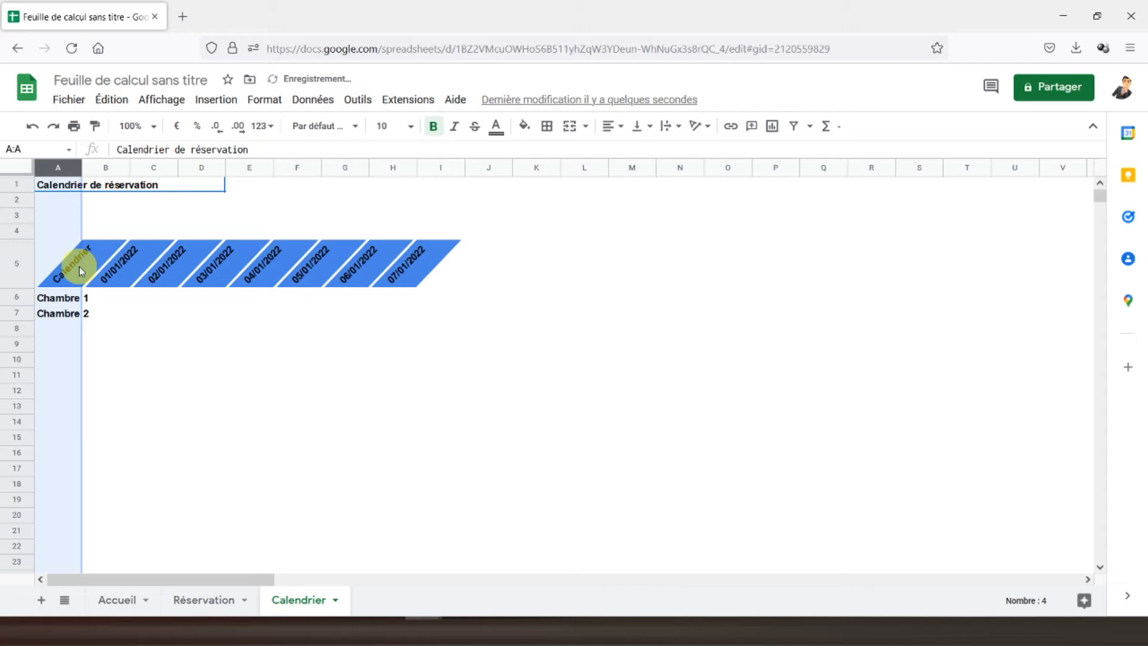
double_click(82, 167)
left_click_drag(160, 168, 104, 184)
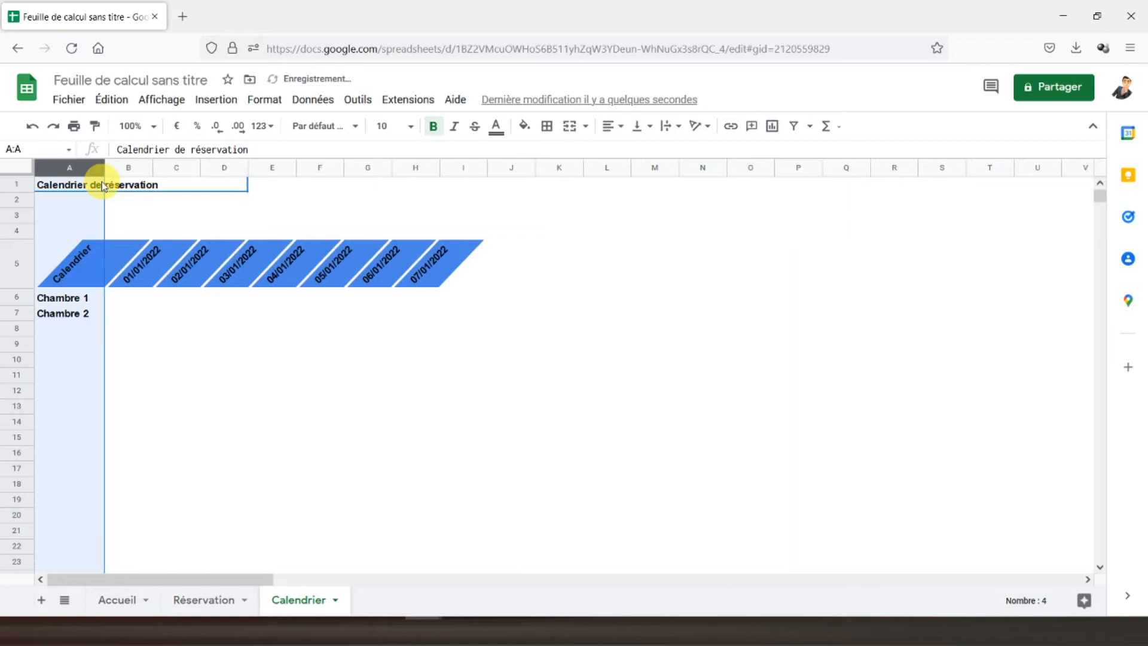
- Center the contents of the calendar's header row 5 horizontally
left_click(18, 264)
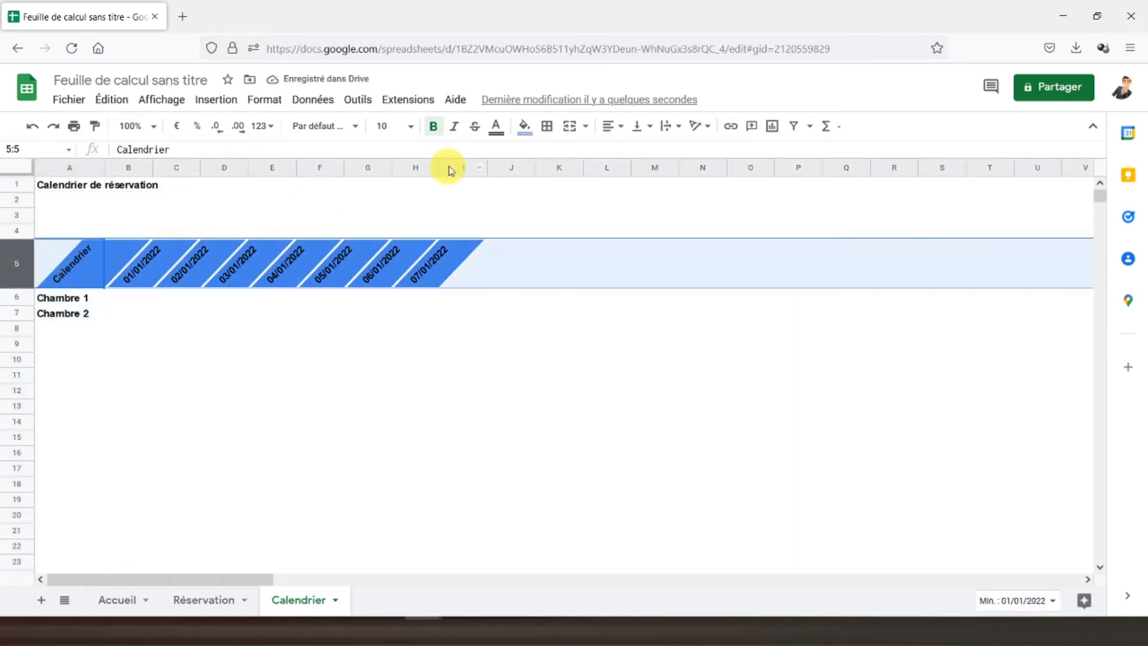
left_click(612, 127)
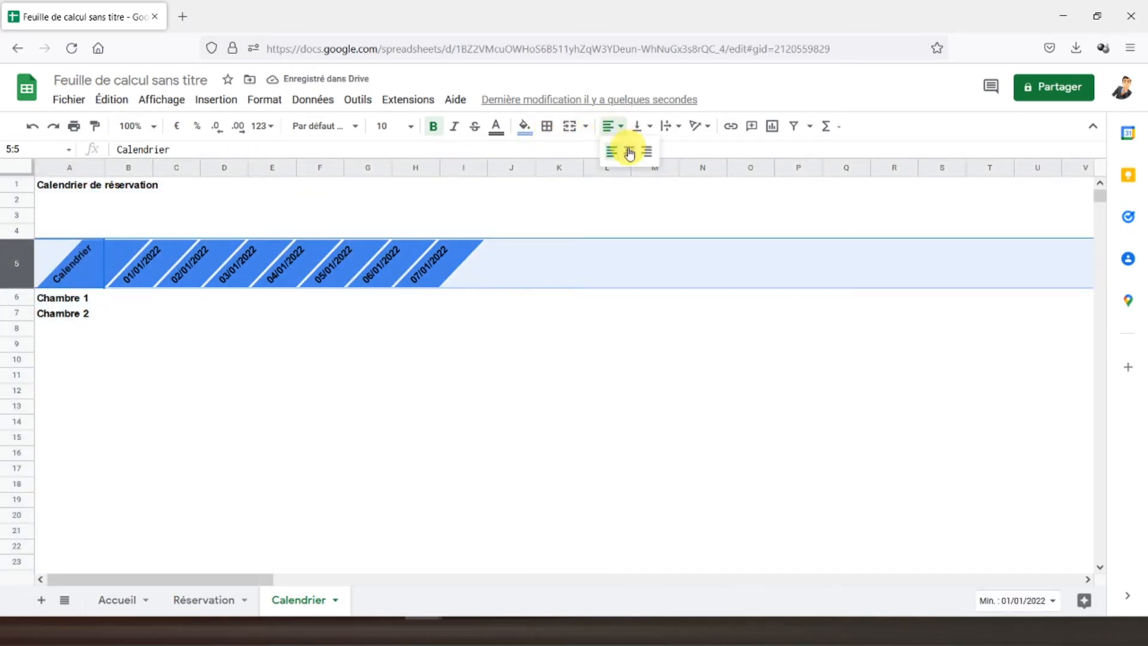
left_click(628, 151)
left_click(83, 312)
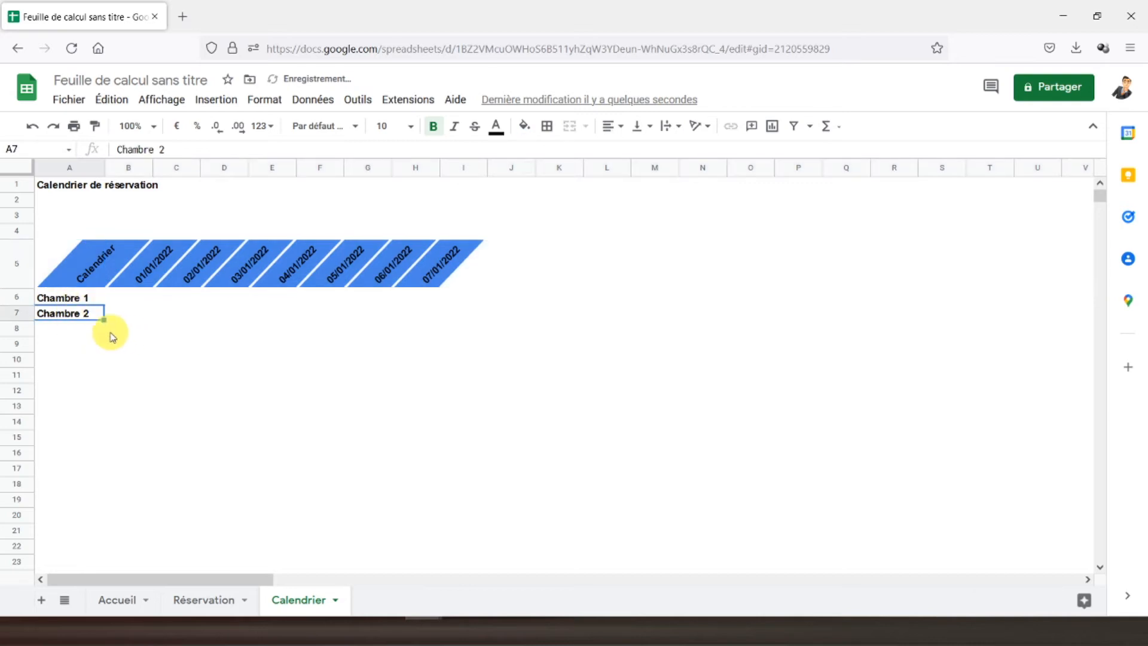
- Begin the availability formula for Chambre 1 in Calendrier B6 with =si(A6<>"";1-sommeprod((
left_click(119, 302)
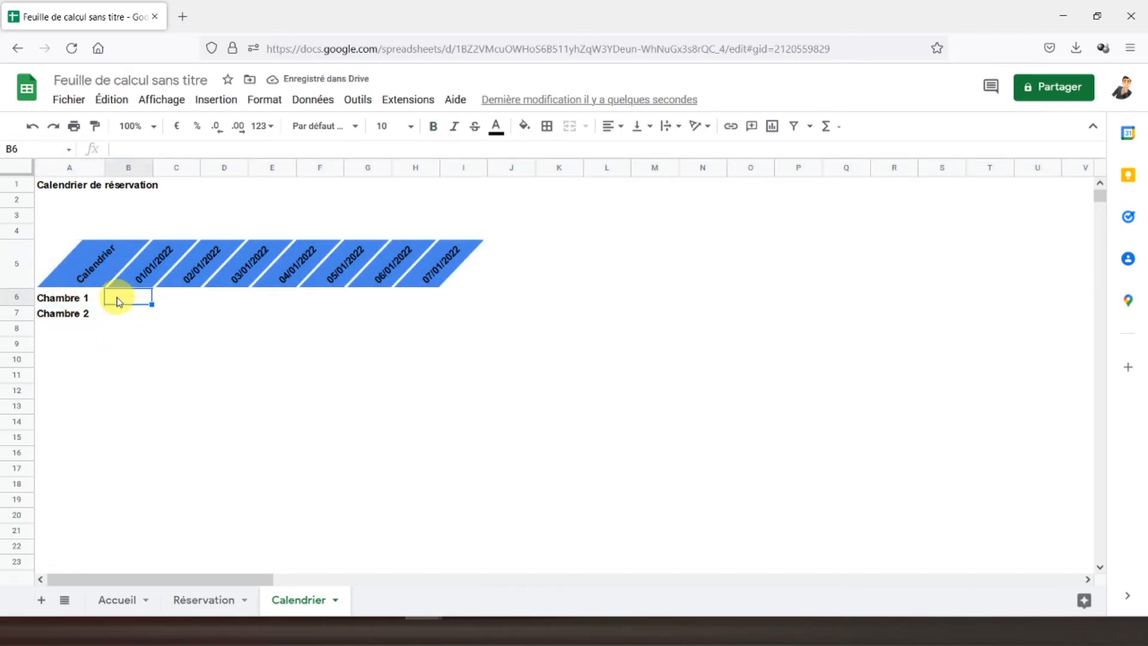
left_click(78, 298)
left_click(130, 301)
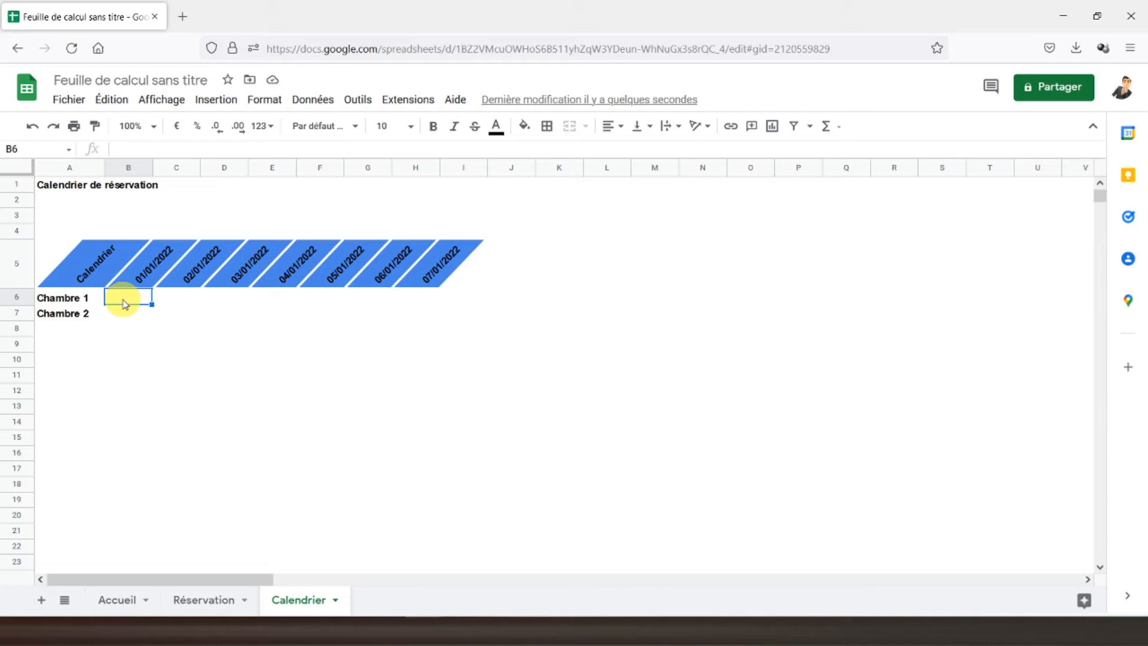
type("=si(")
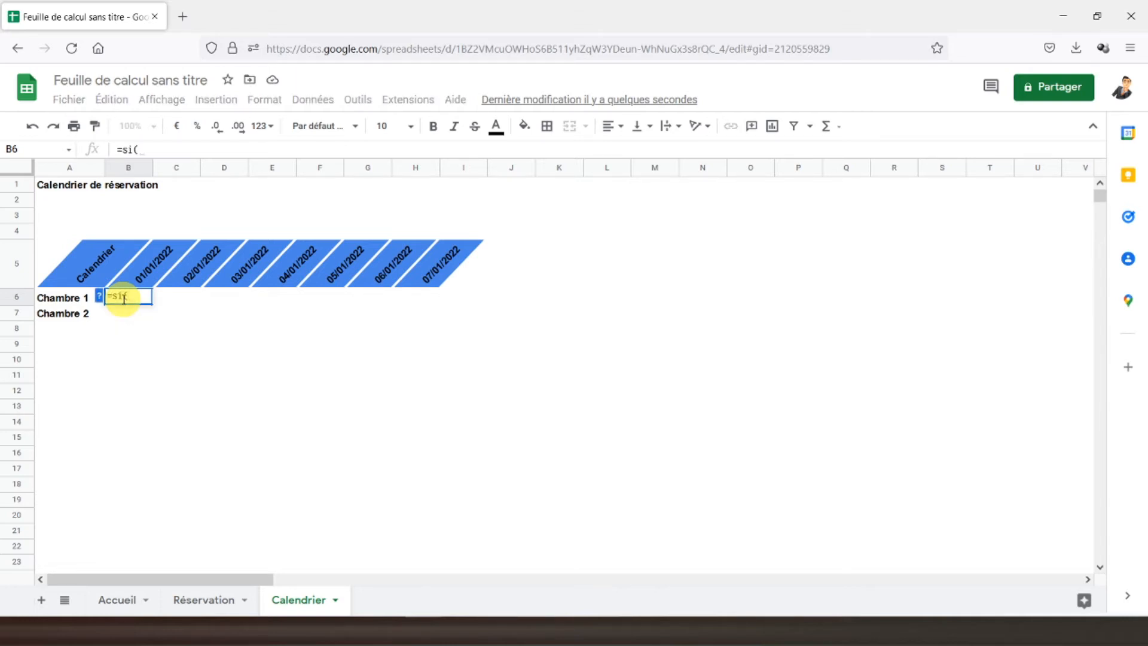
left_click(72, 300)
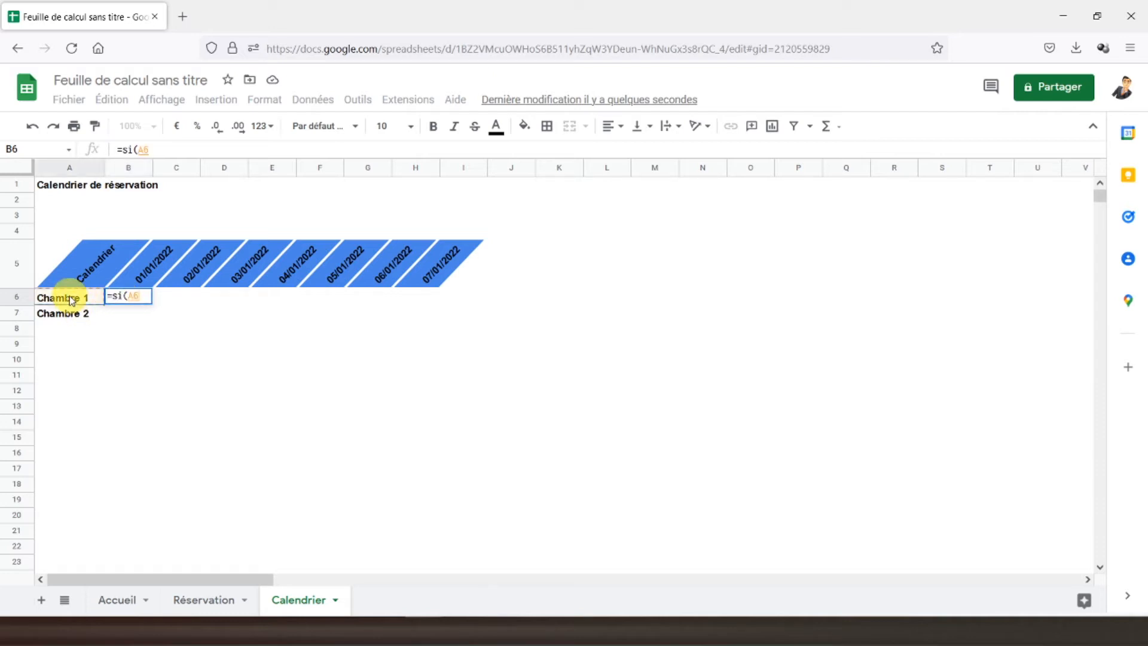
type("<>")
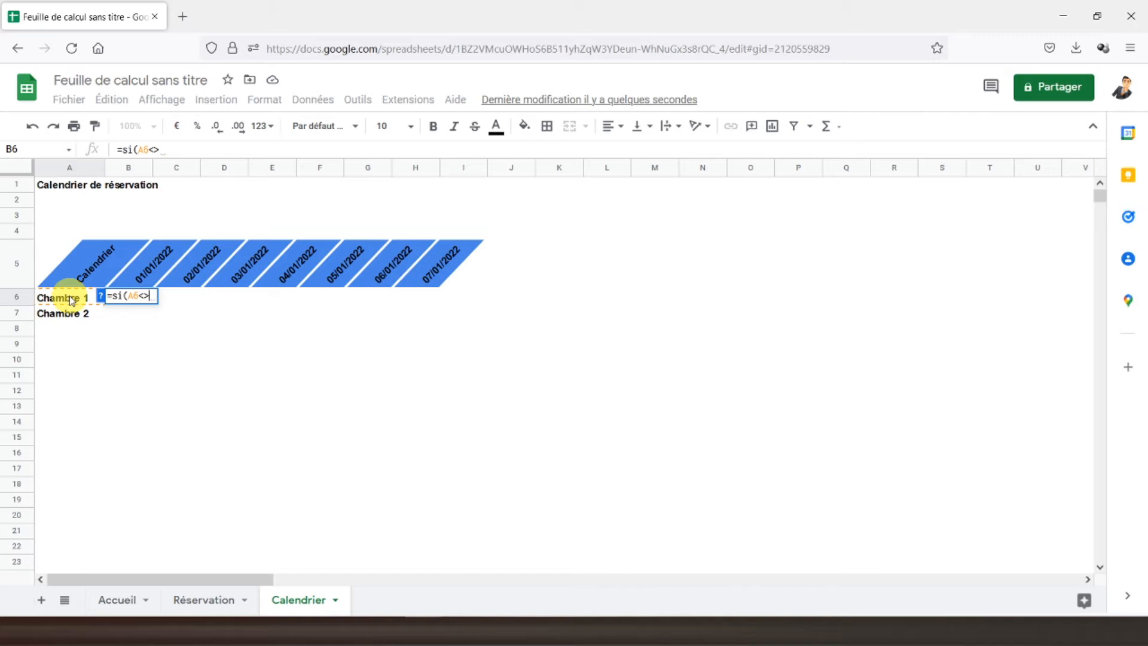
type("\"\";1")
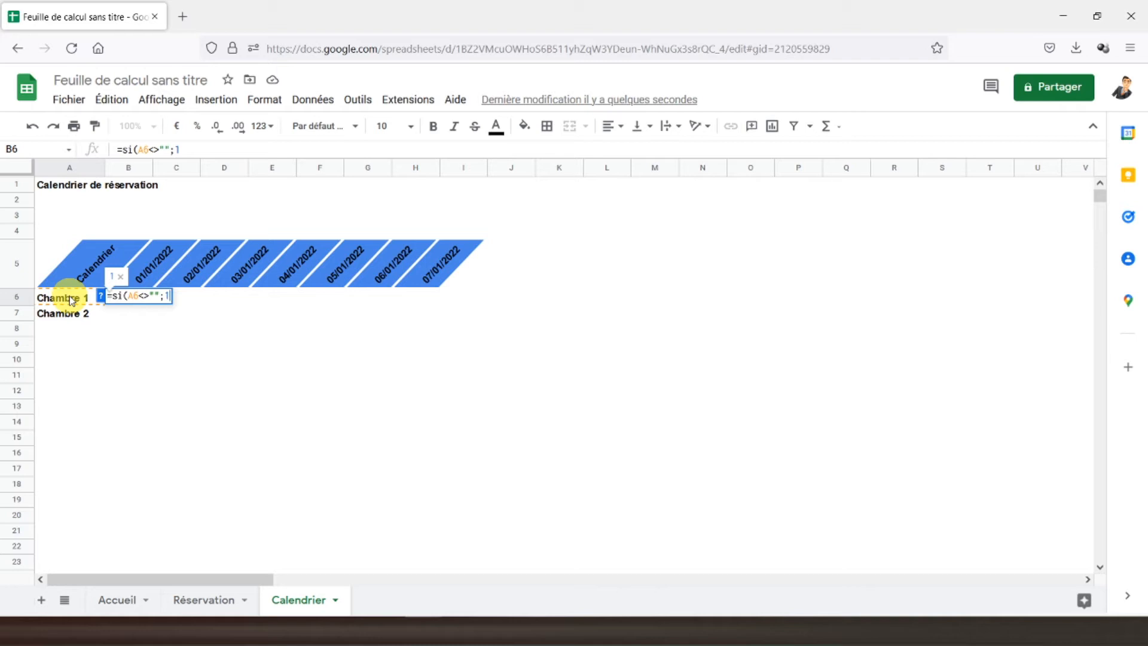
type("-")
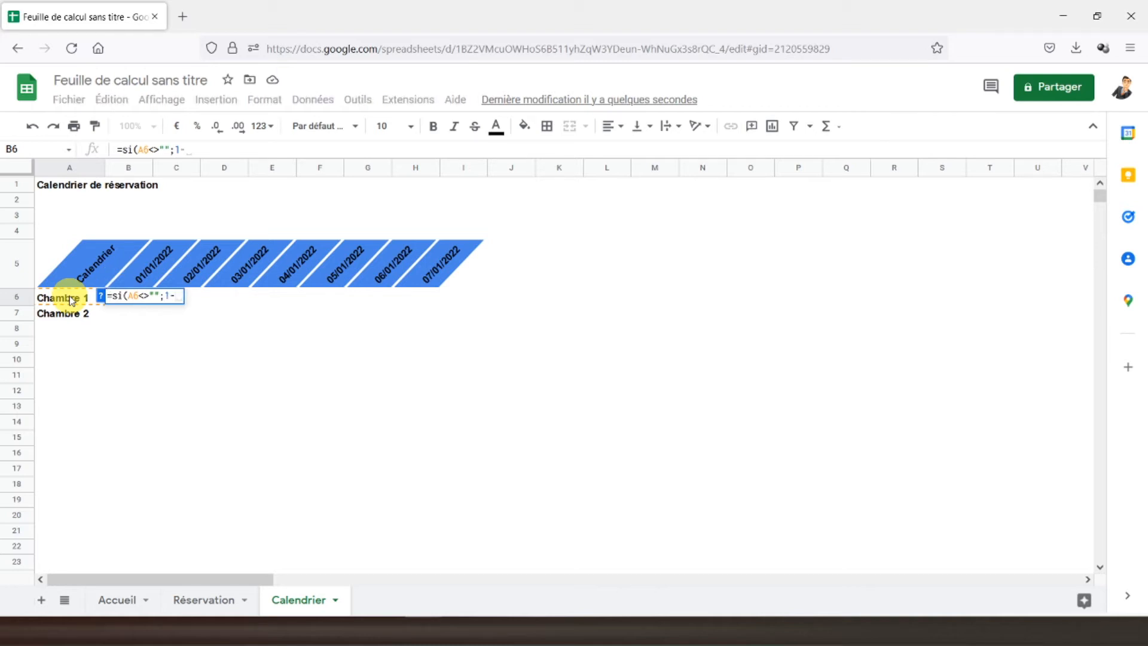
type("somm")
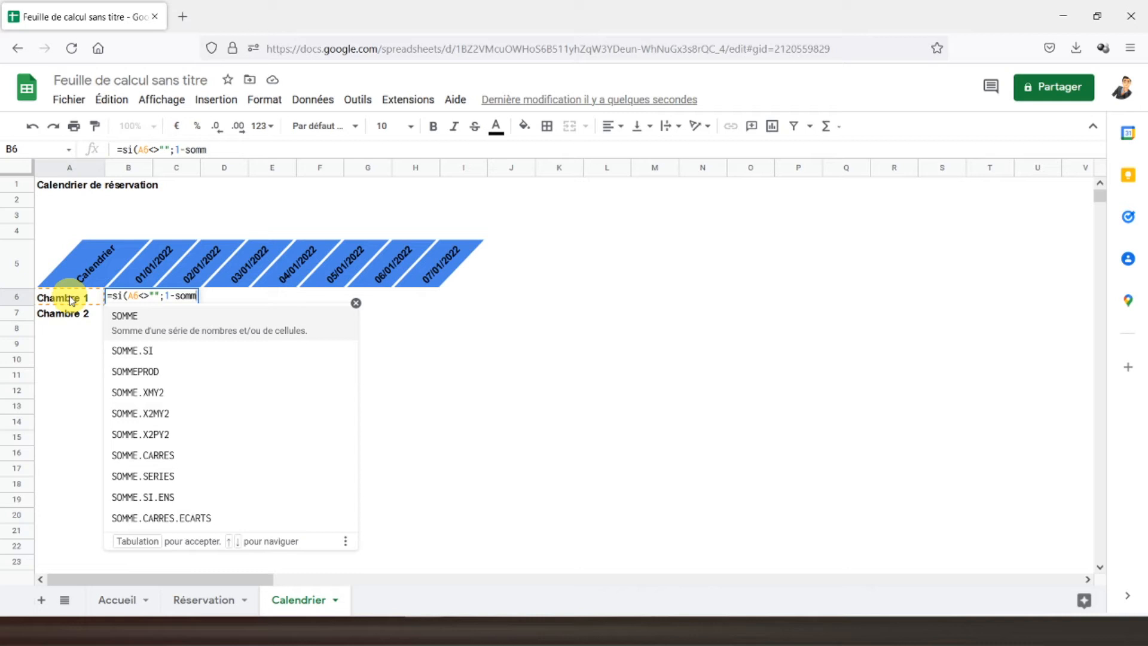
type("eprod")
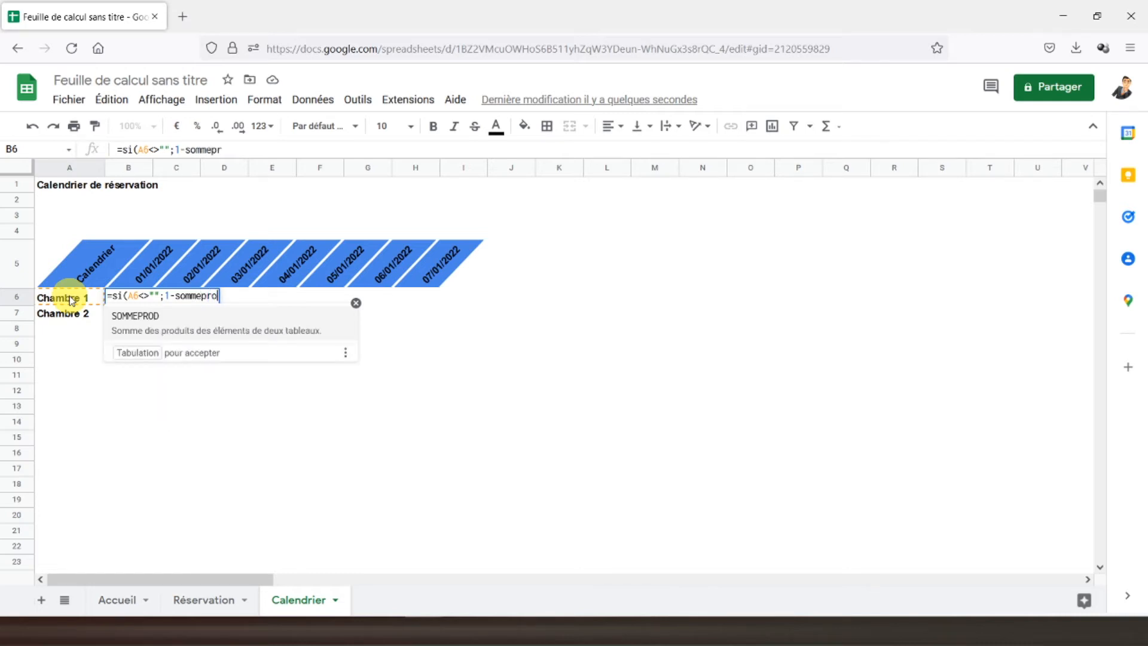
type("(")
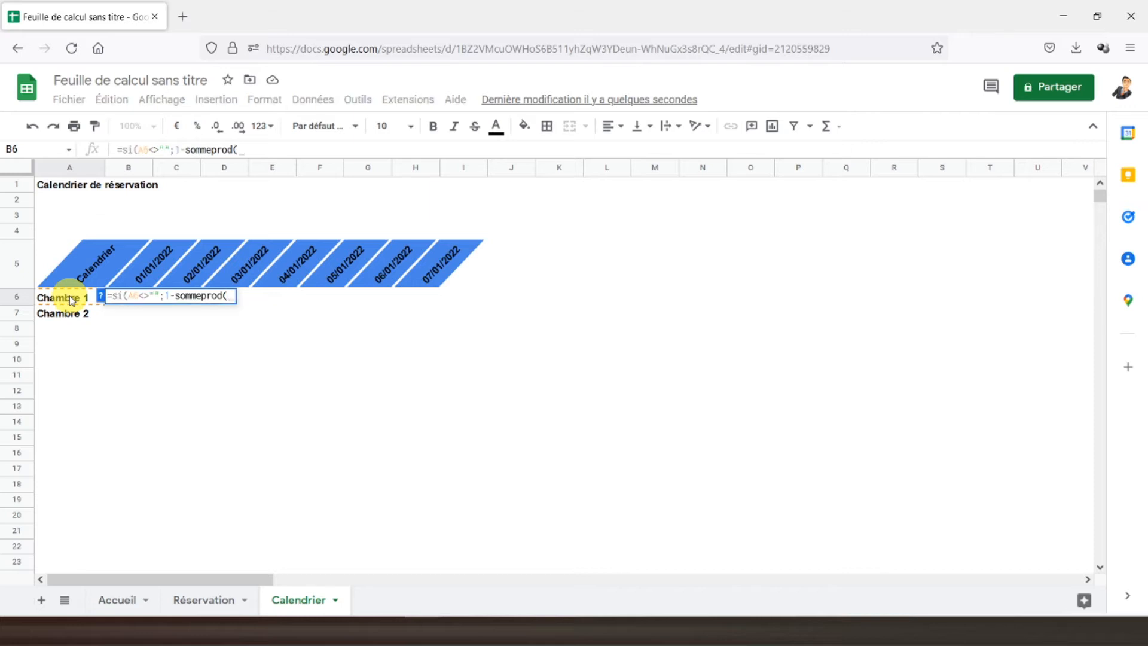
type("(")
- Add the arrival-date condition Réservation!$F$2:$F$1000<=B$5 to the B6 formula, close it, and open a multiplied second condition with )*(
left_click(197, 601)
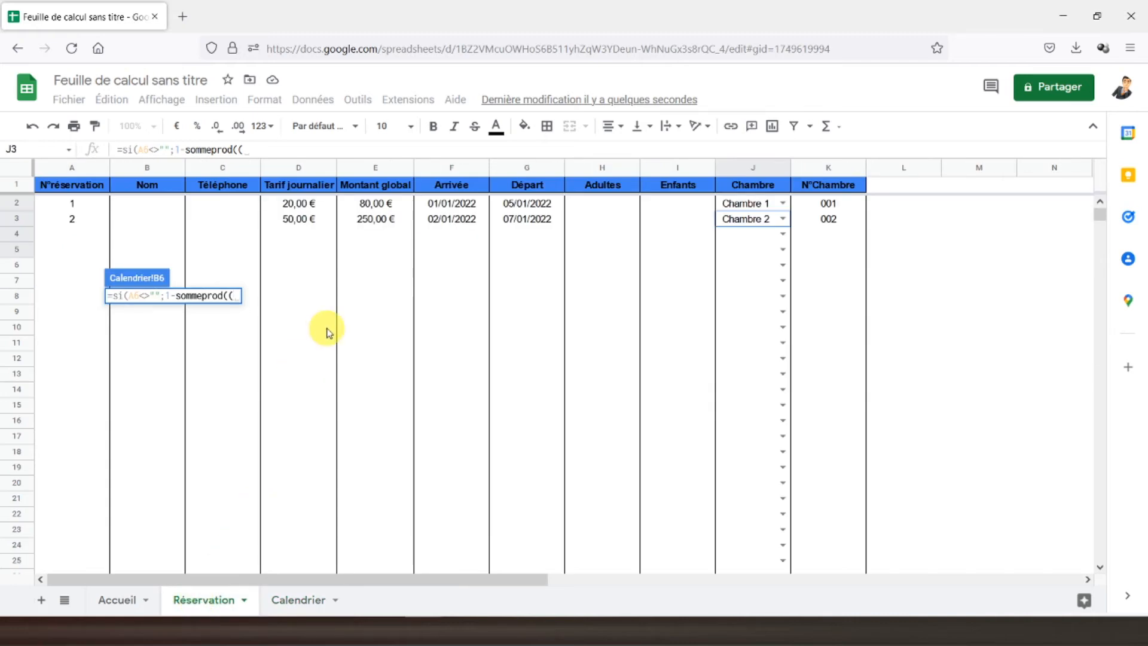
left_click_drag(445, 205, 445, 238)
key("BackSpace")
type("1000")
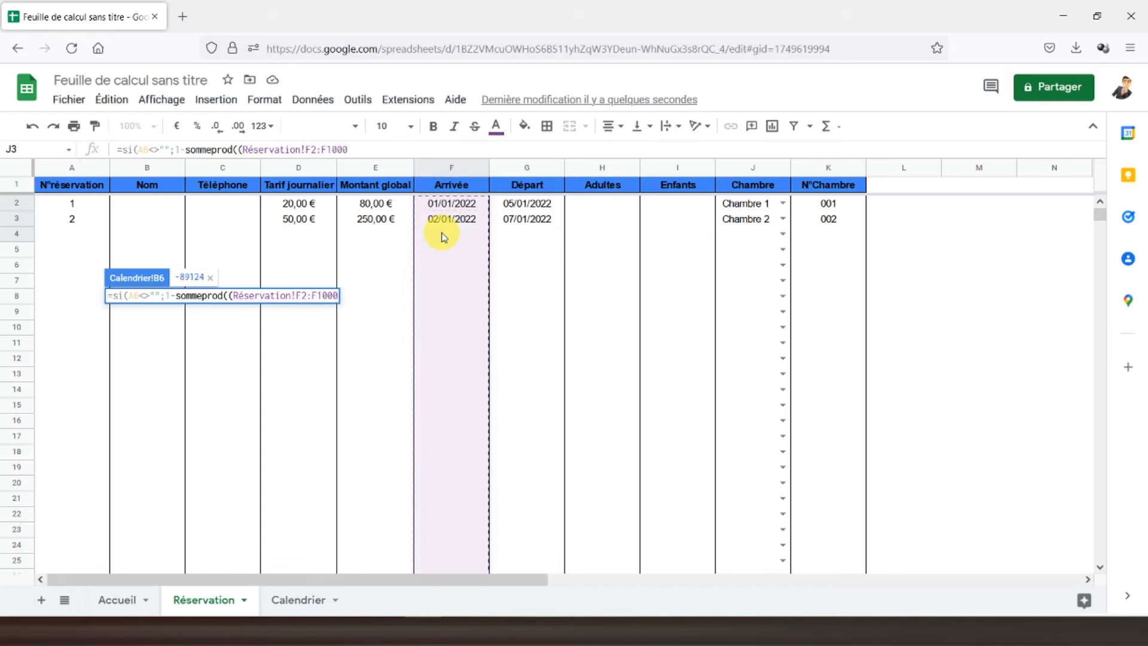
left_click(370, 150)
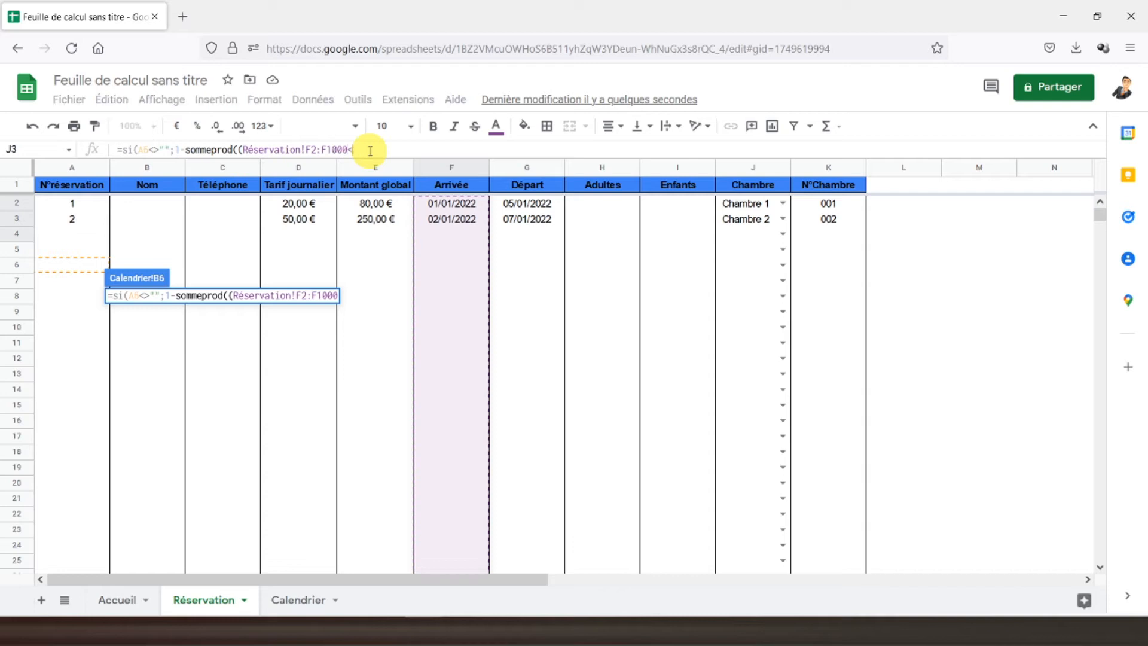
type("<=")
left_click(296, 600)
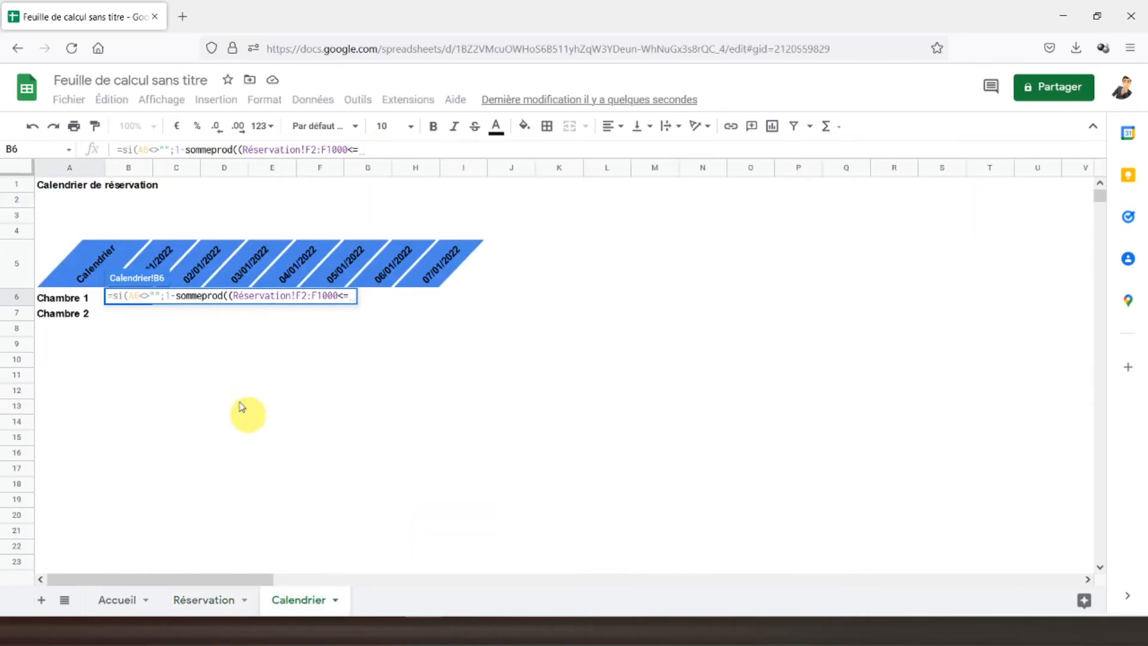
left_click(126, 263)
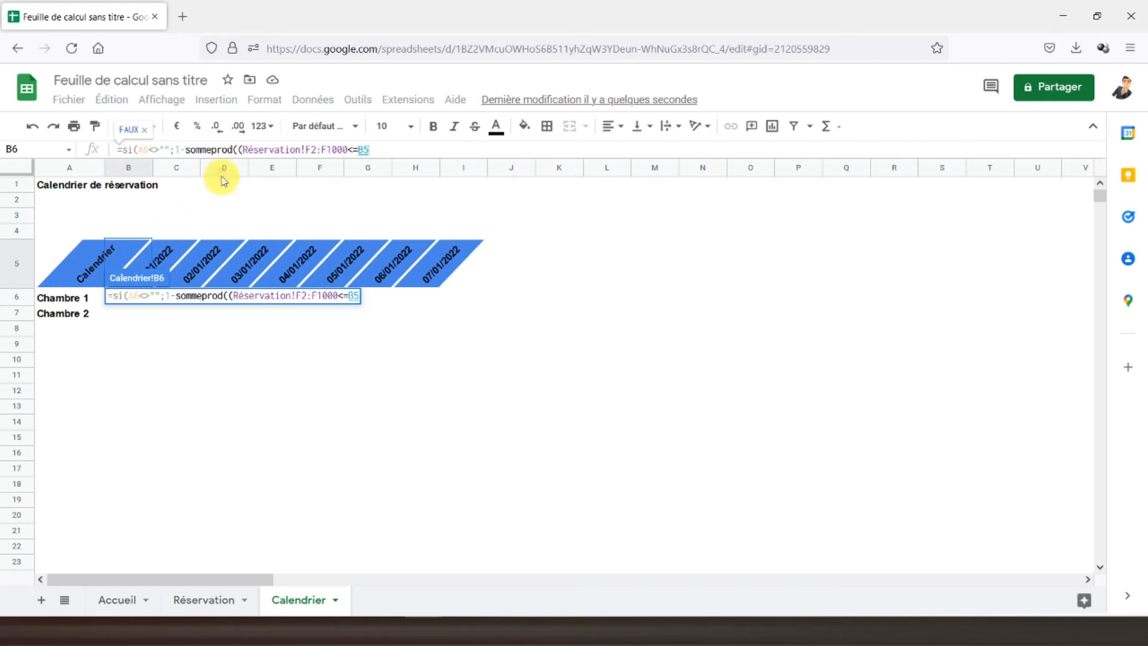
left_click(365, 150)
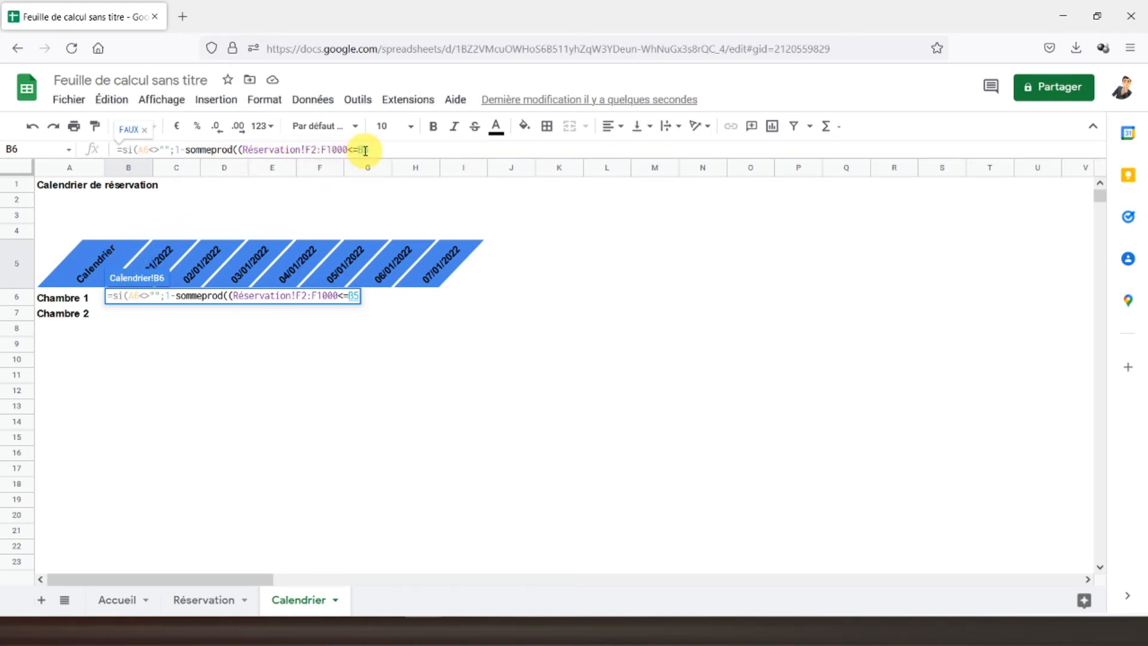
type("$")
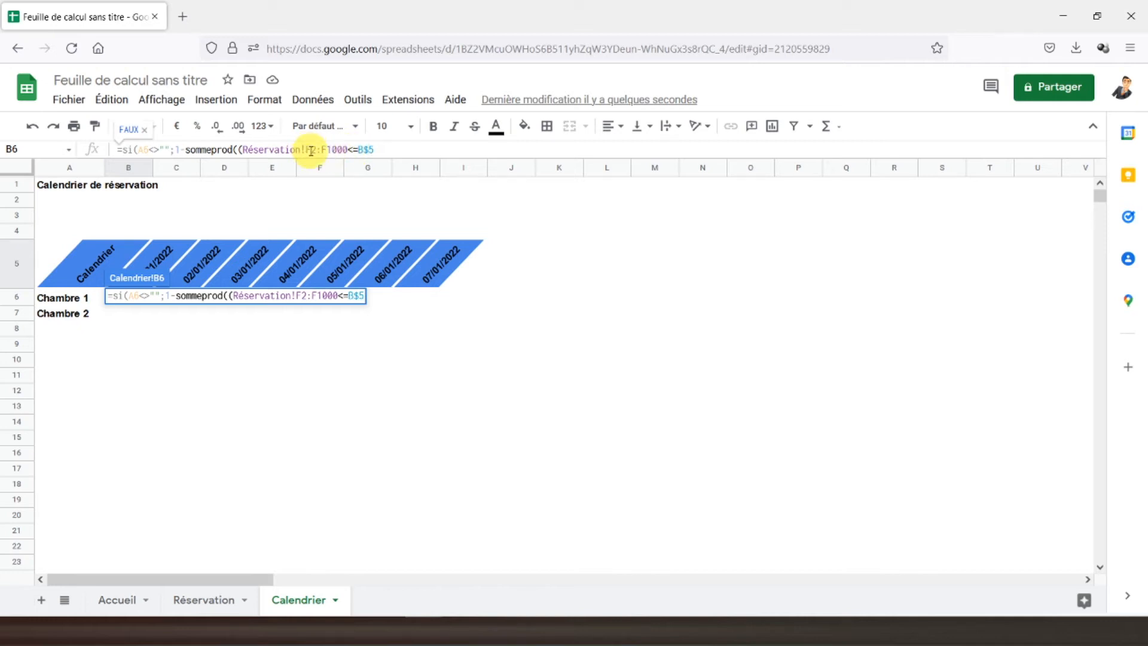
key("F4")
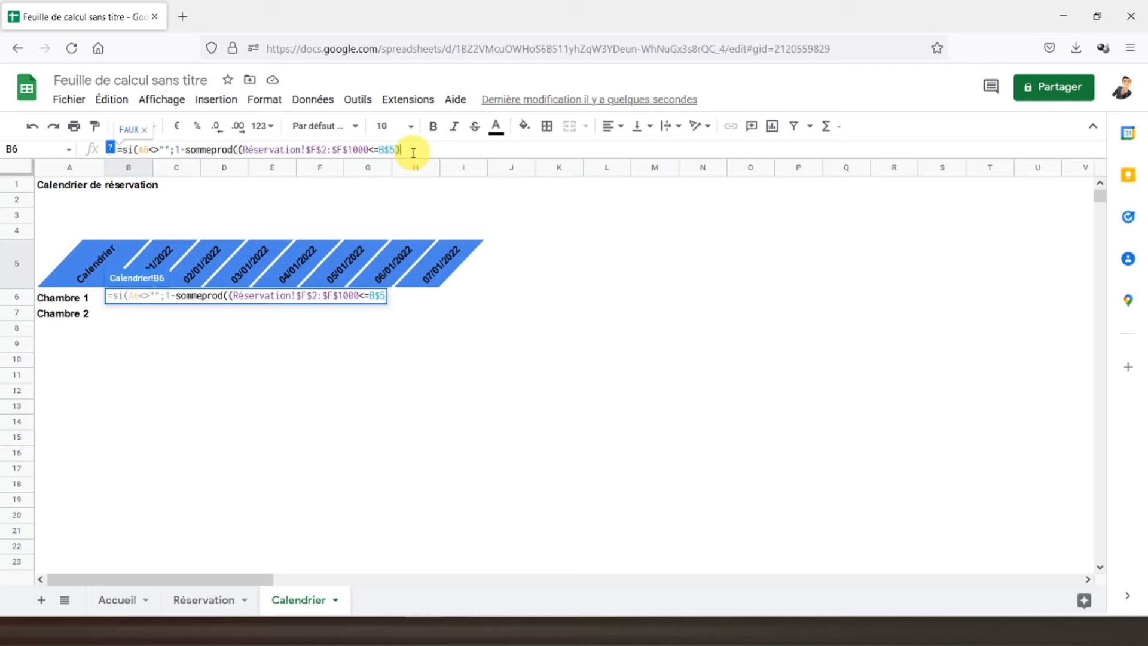
type(")*(")
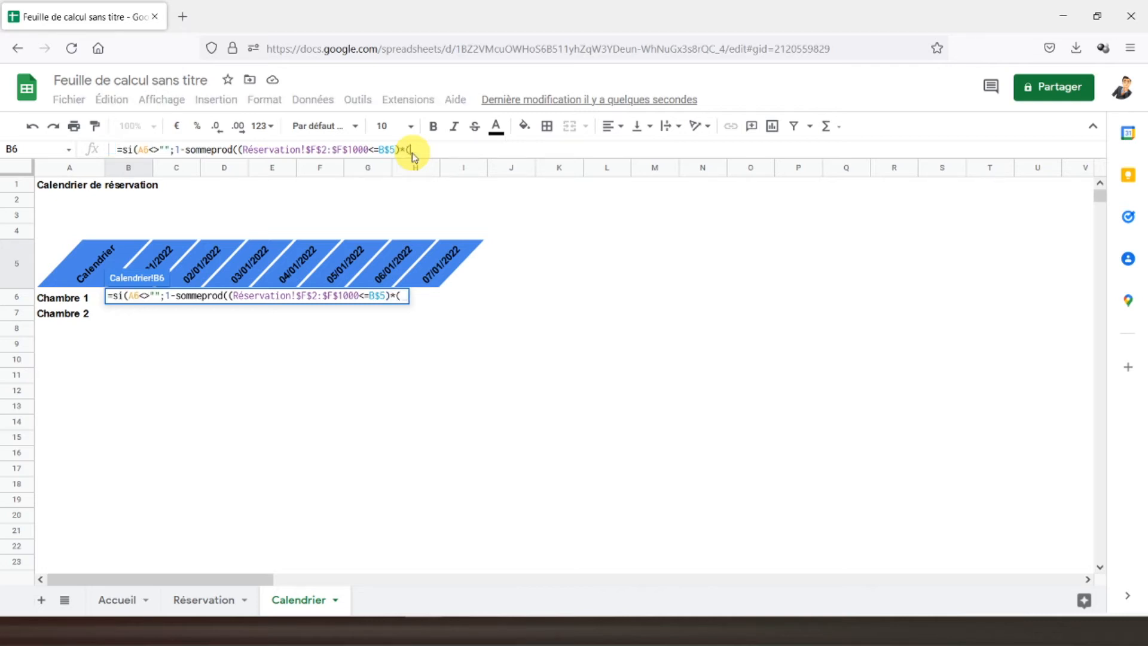
- Complete the second condition of the B6 formula with the departure-date test Réservation!$G$2:$G$1000>=B$5+1)
left_click(203, 600)
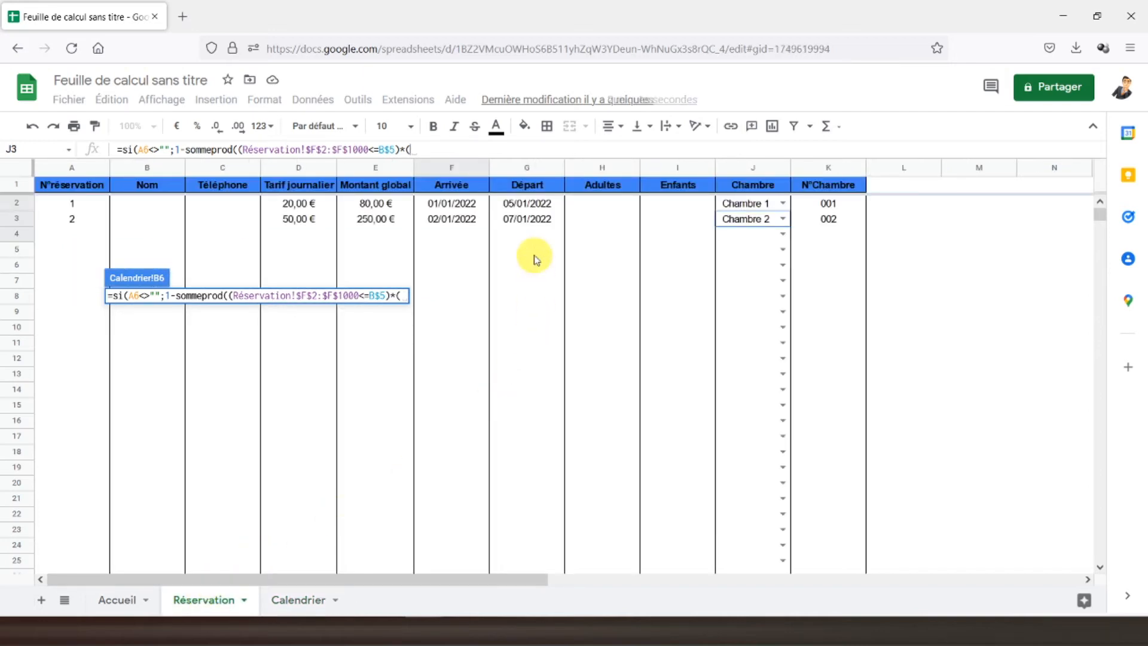
left_click_drag(528, 205, 526, 246)
key("BackSpace")
type("1000")
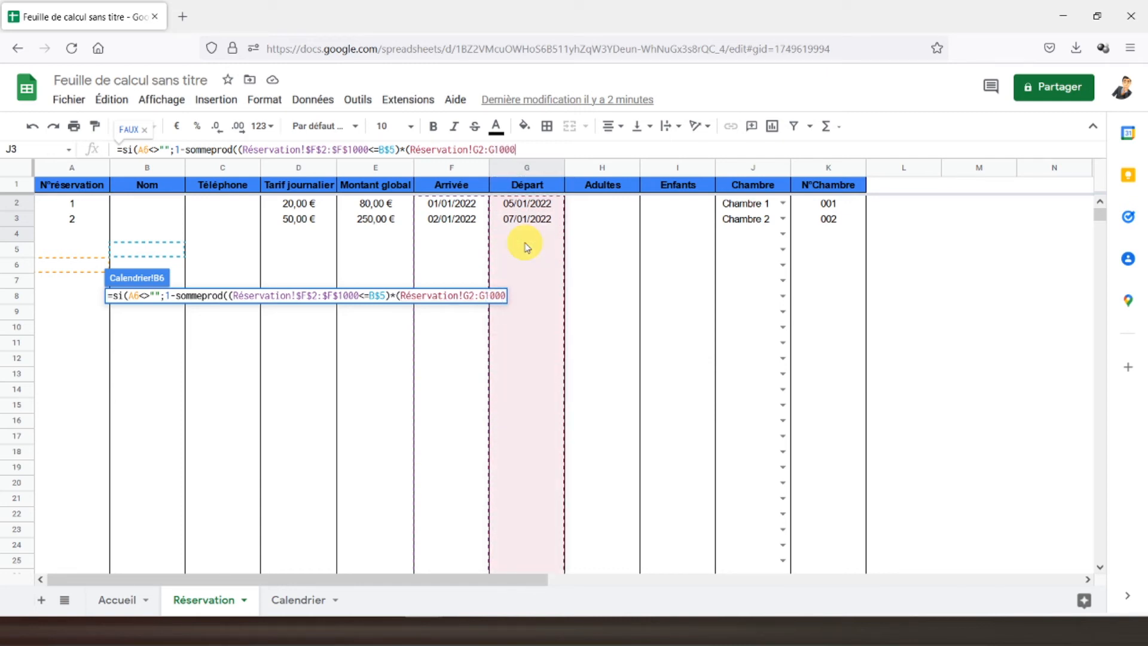
type(">=")
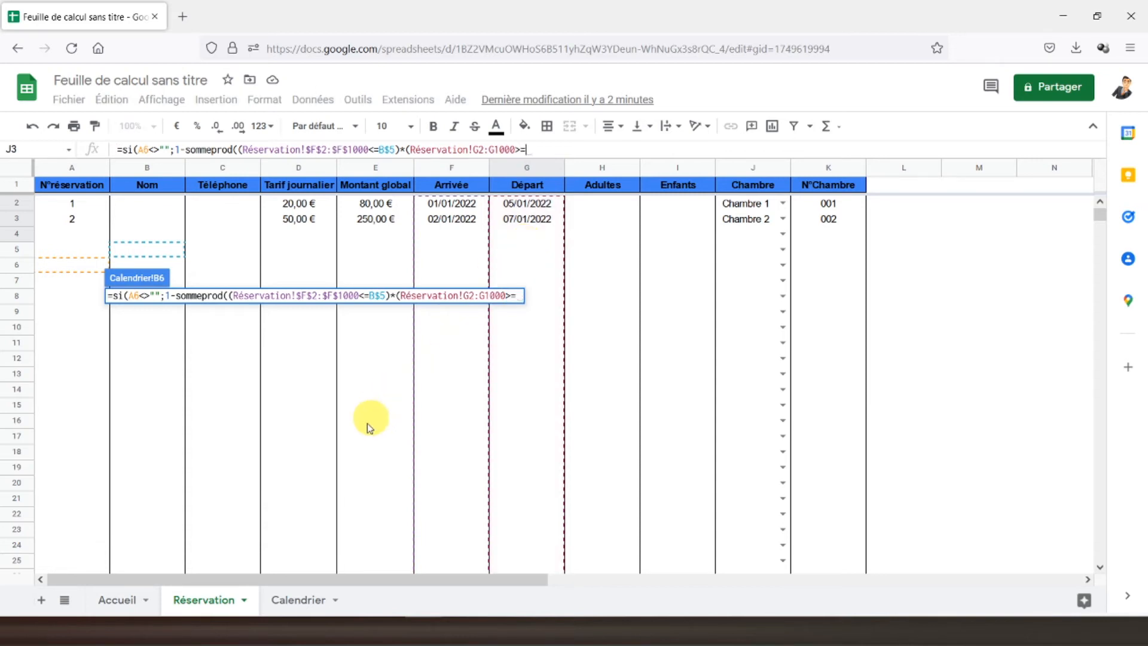
left_click(296, 600)
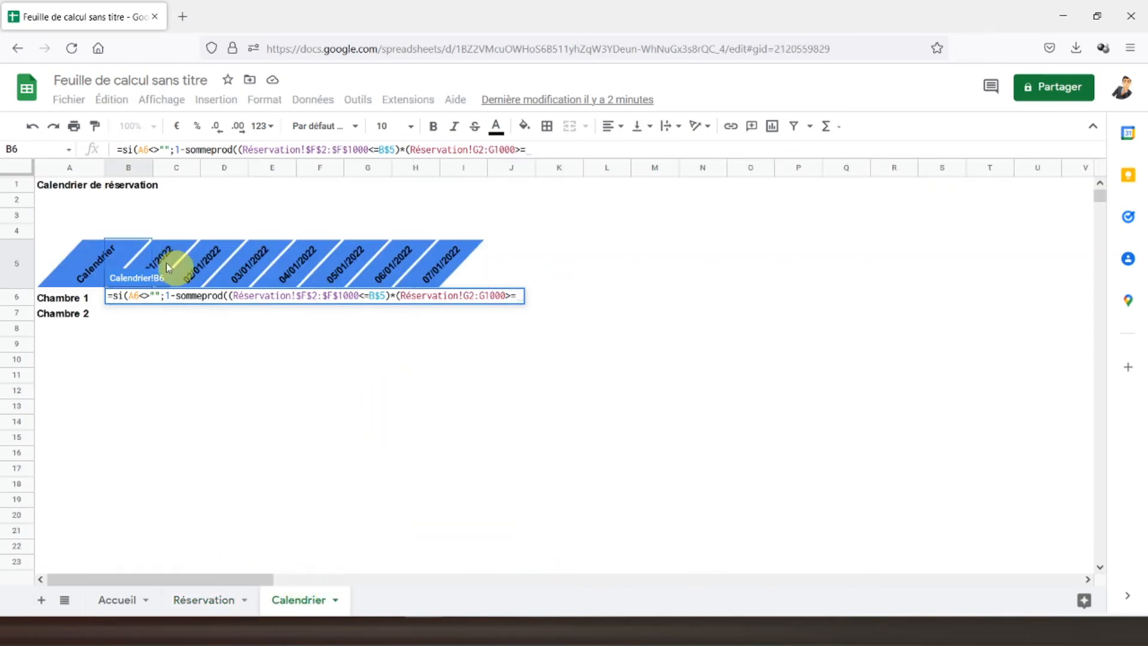
left_click(130, 250)
type("+1")
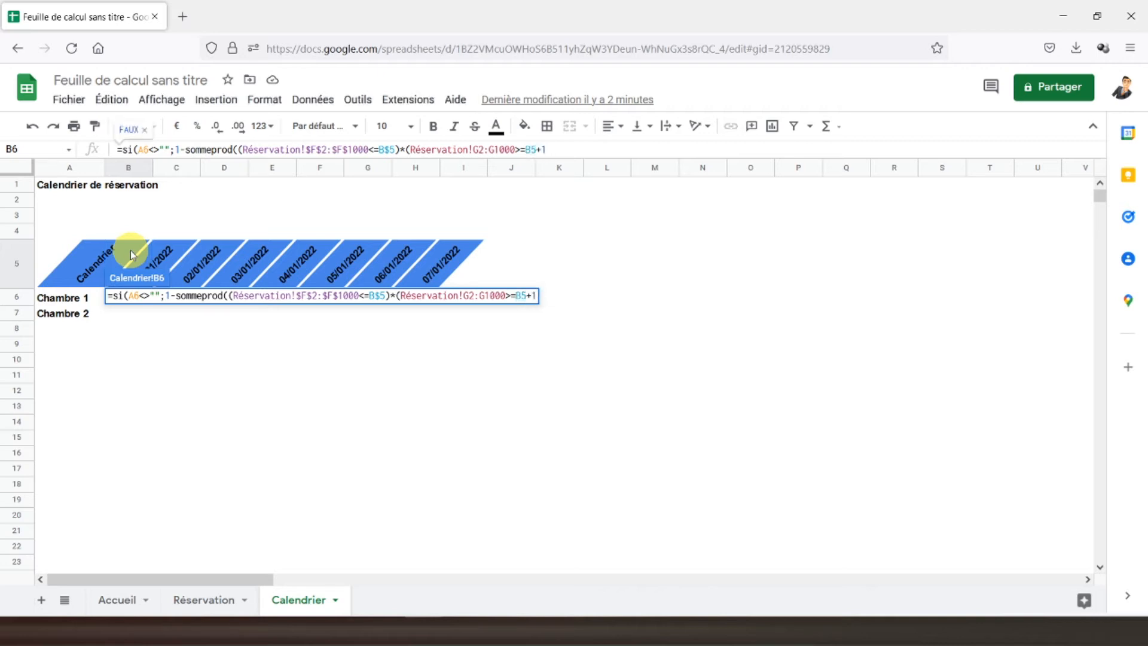
type(")")
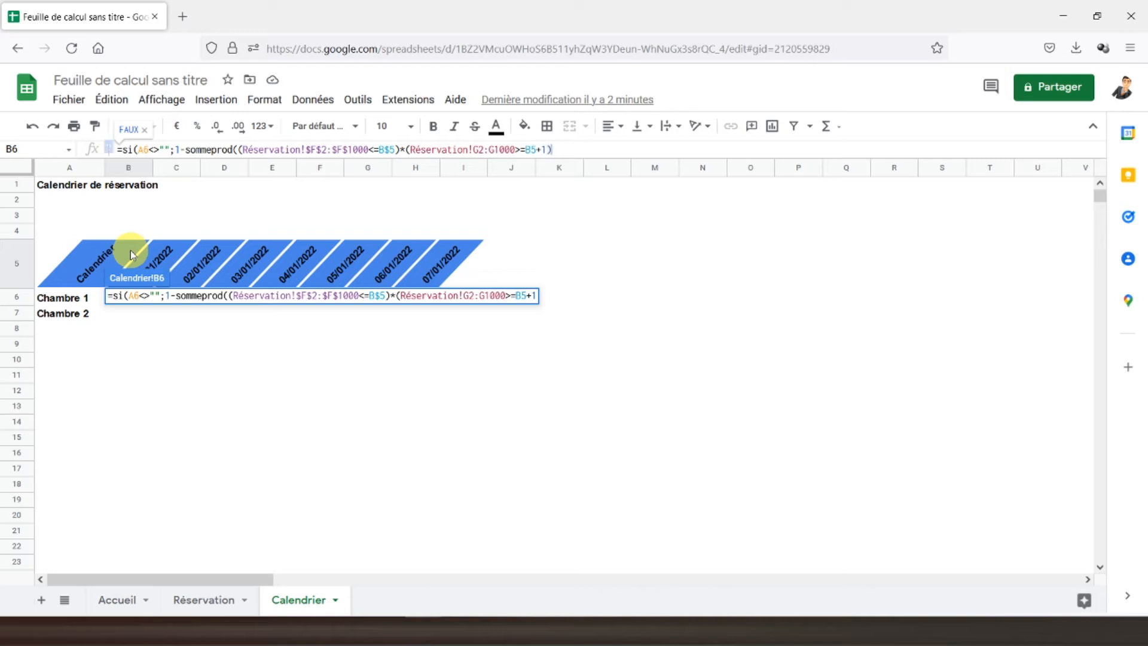
left_click(533, 149)
type("$")
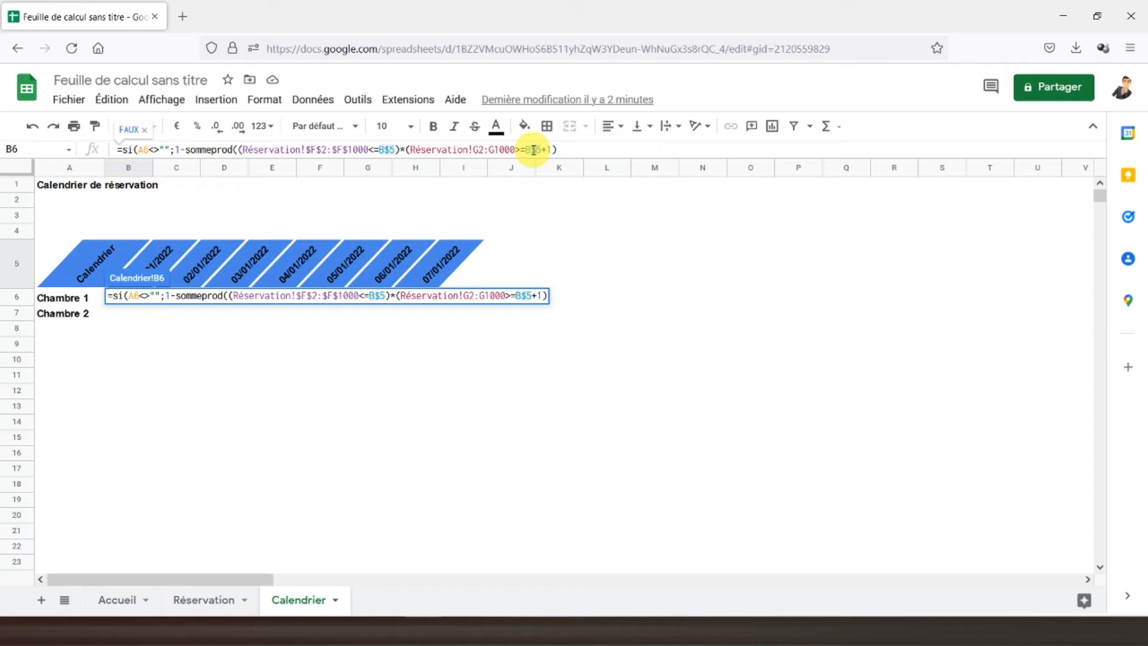
left_click(479, 150)
key("F4")
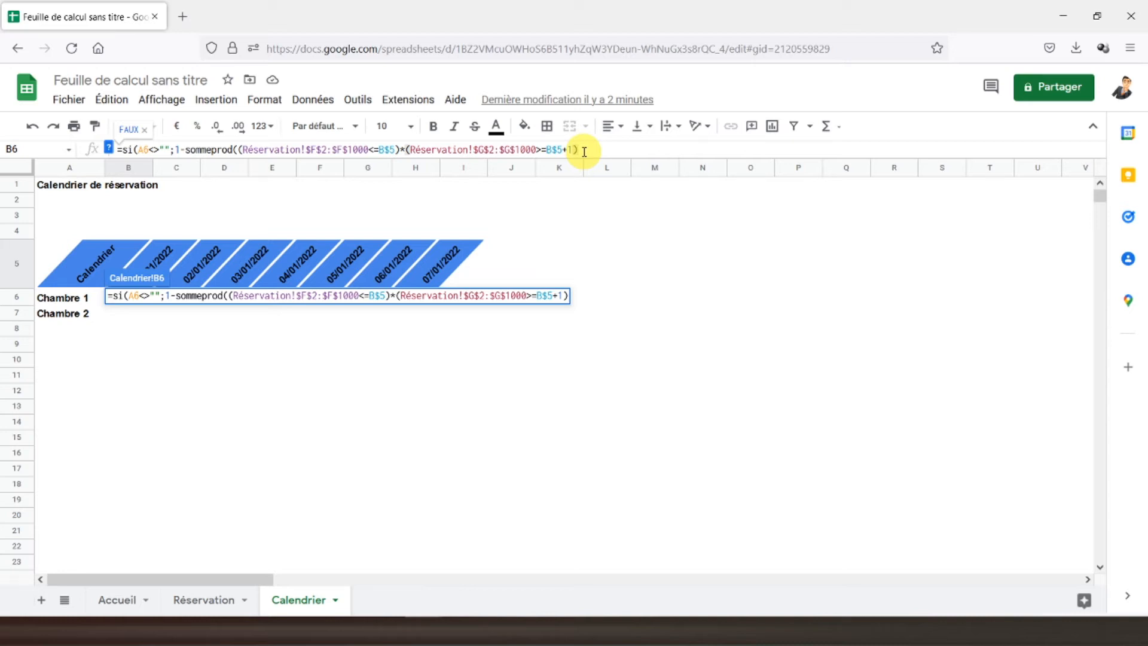
- Add a multiplied third condition to the B6 formula on the Réservation room column, entering *(Réservation!J2:J1000=
type("*")
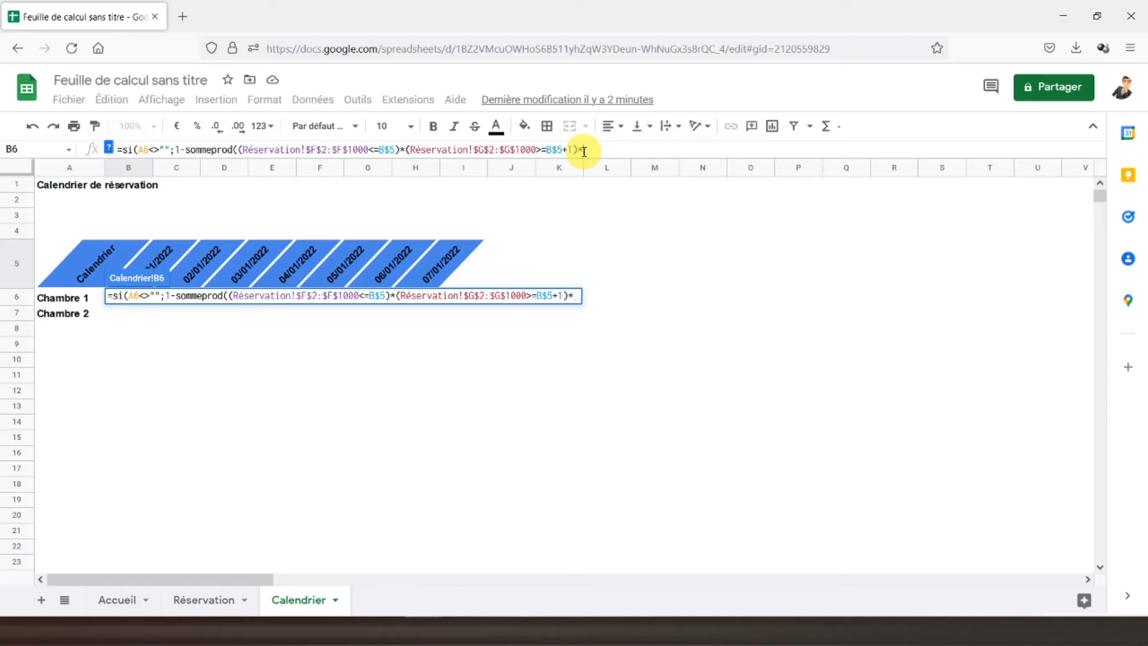
type("(")
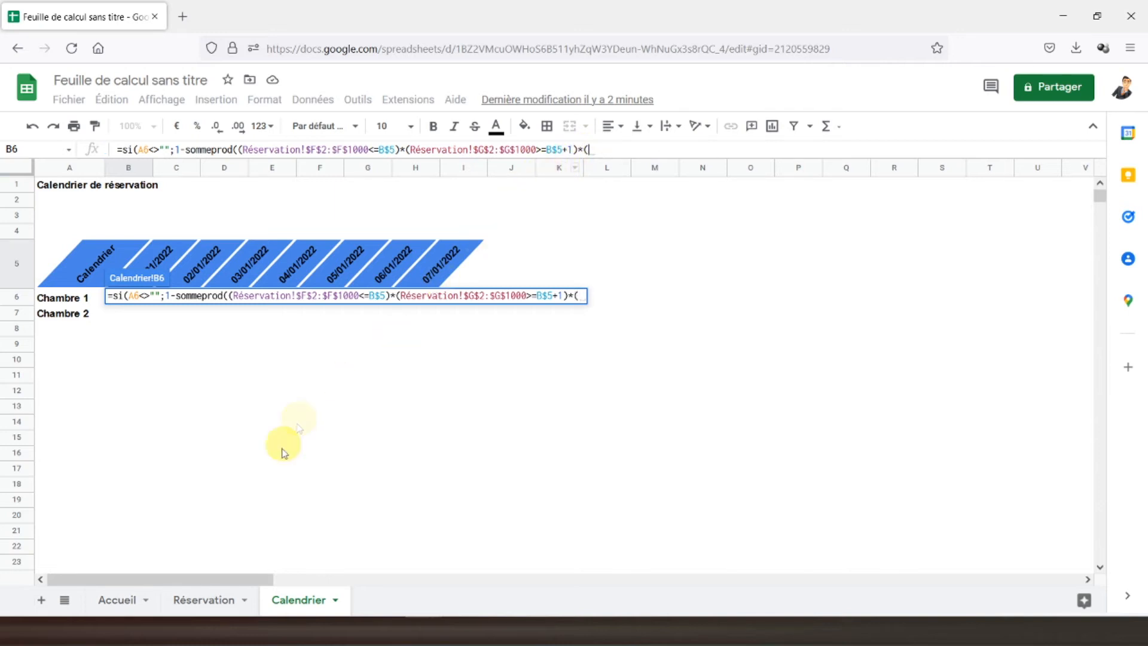
left_click(201, 601)
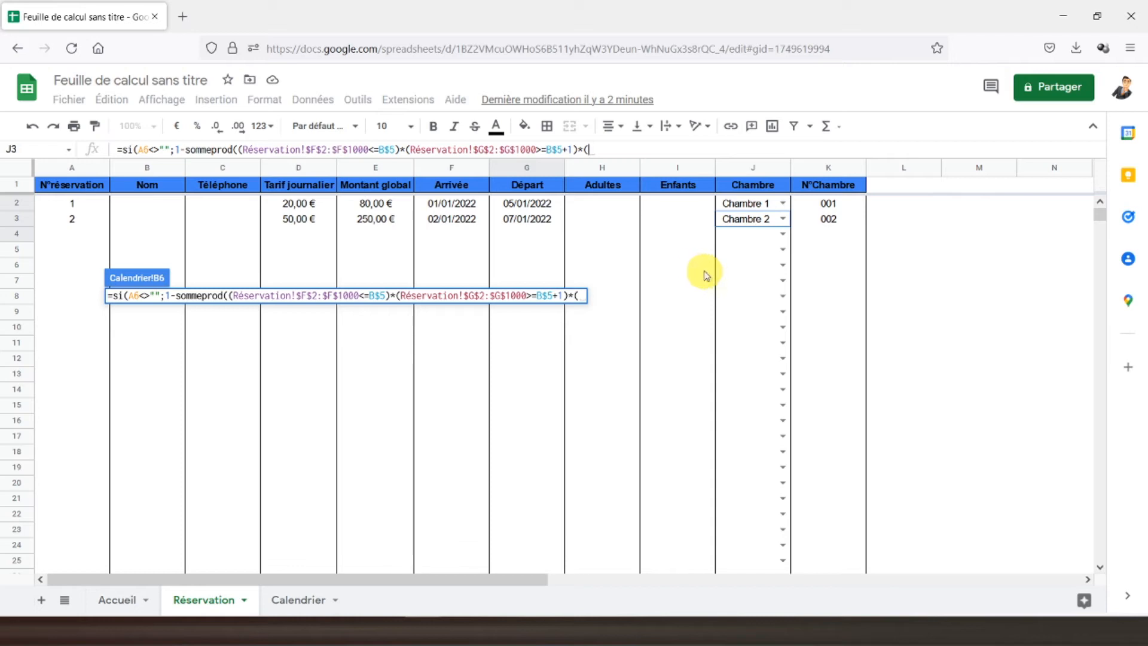
left_click_drag(741, 210, 747, 260)
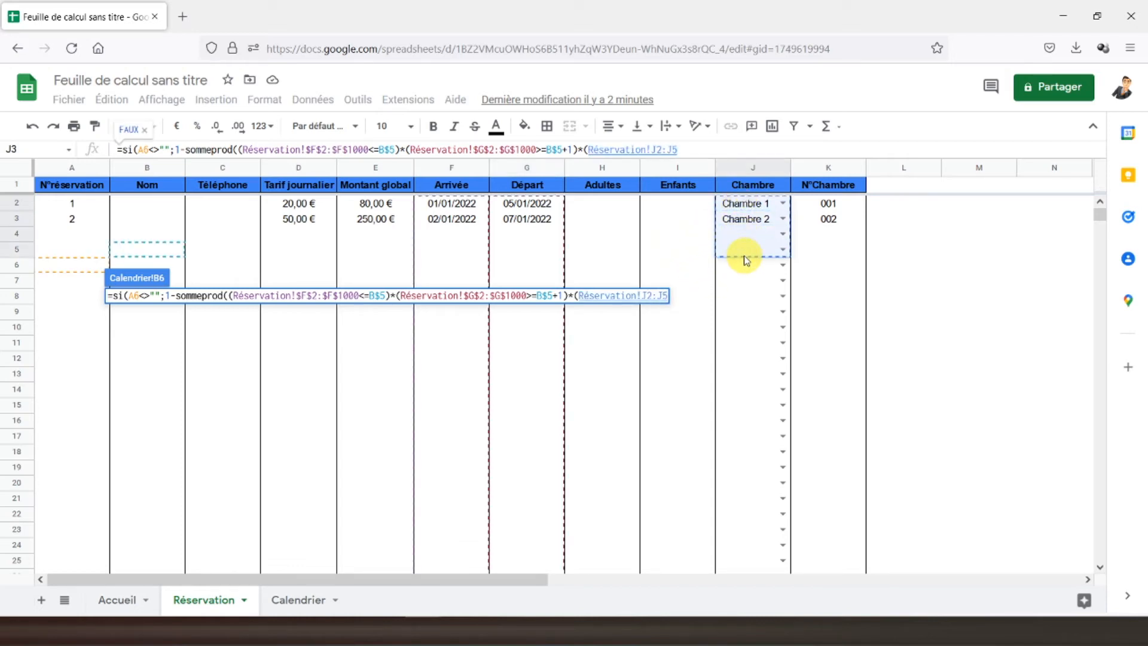
key("BackSpace")
type("1000")
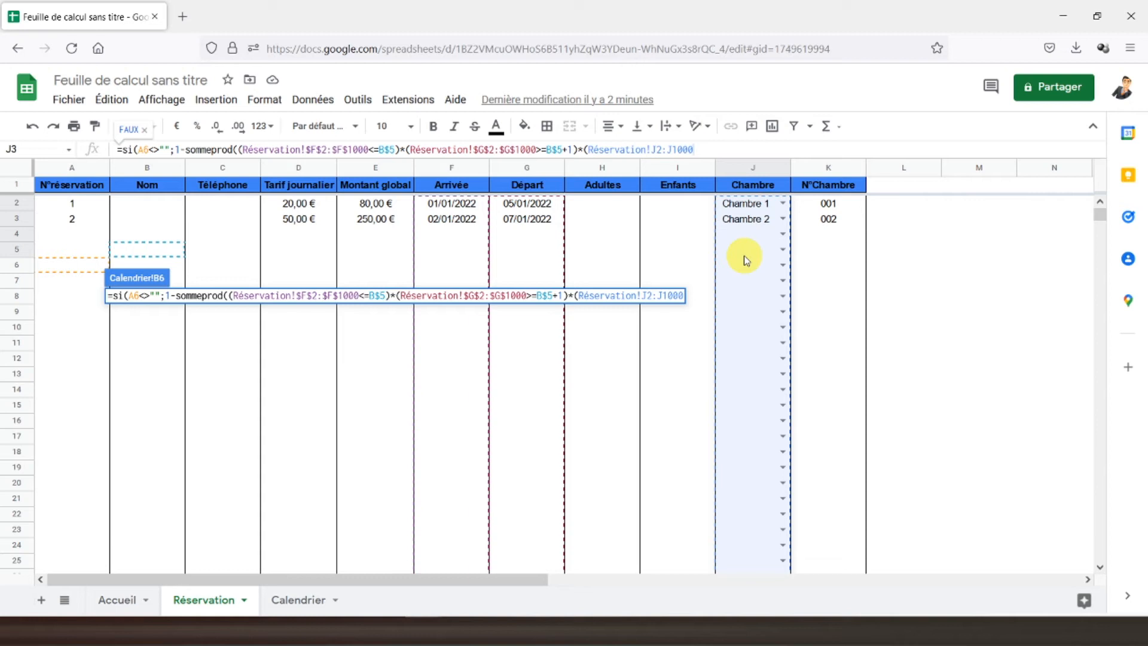
type("=")
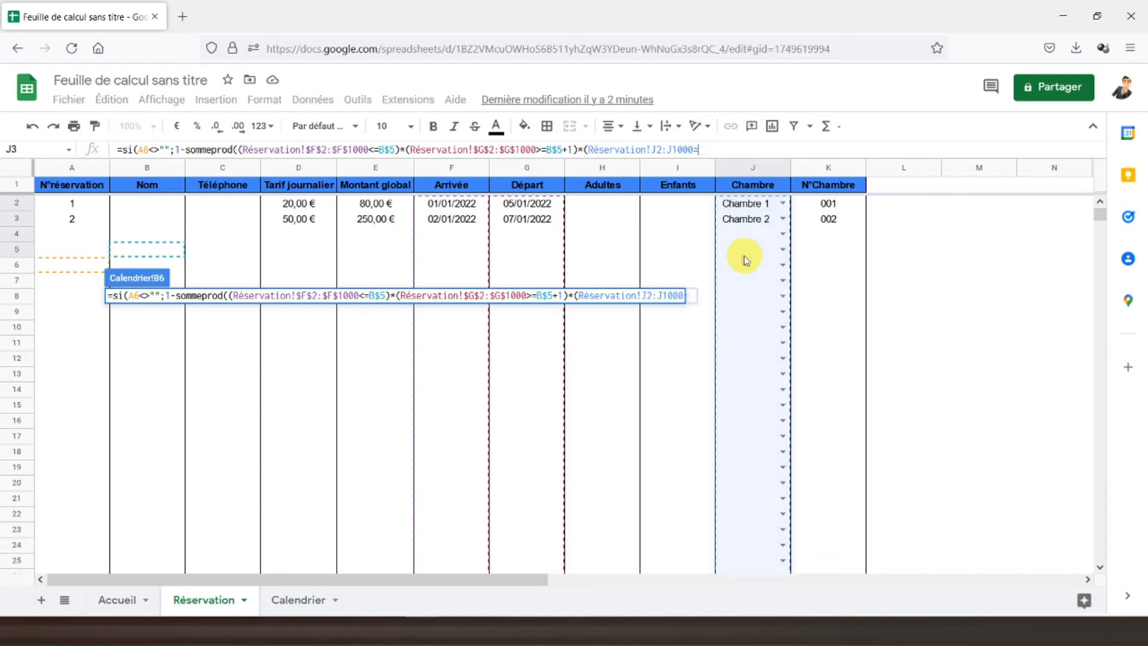
- Compare the room range with $A6 from Calendrier and finish the B6 formula with ));"")
left_click(301, 601)
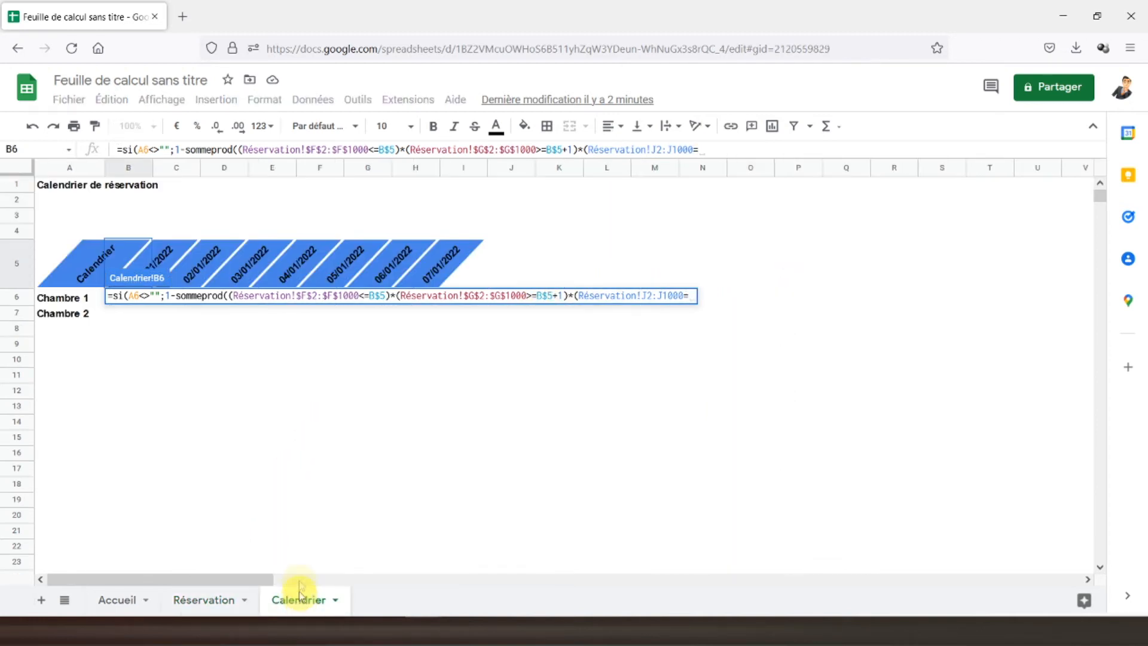
left_click(47, 303)
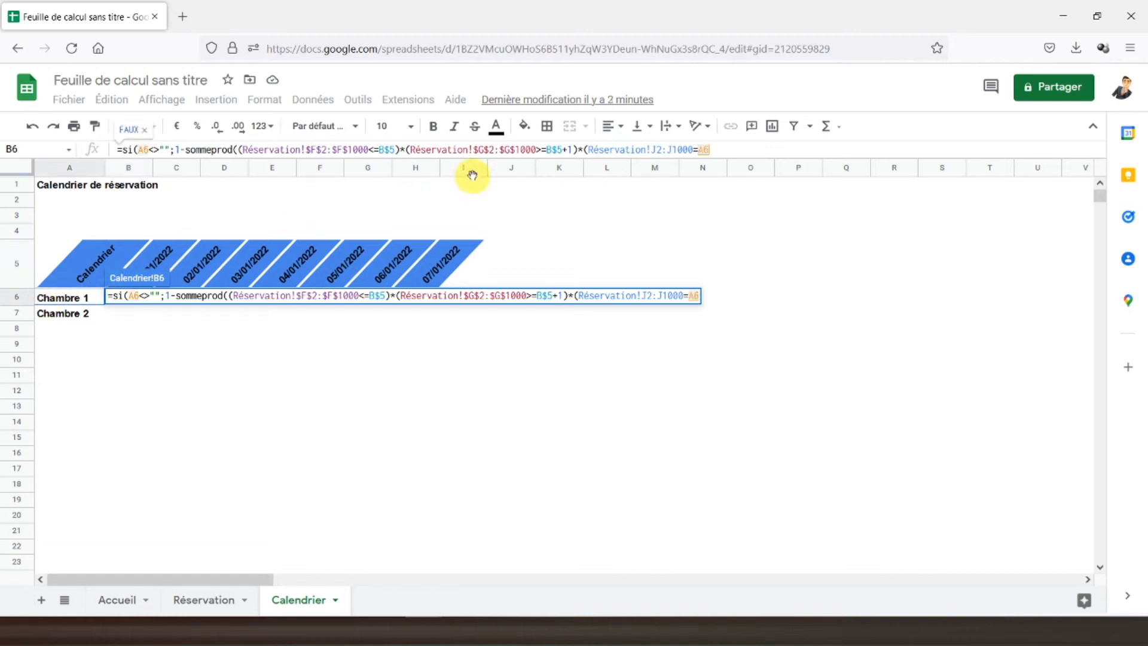
left_click(698, 155)
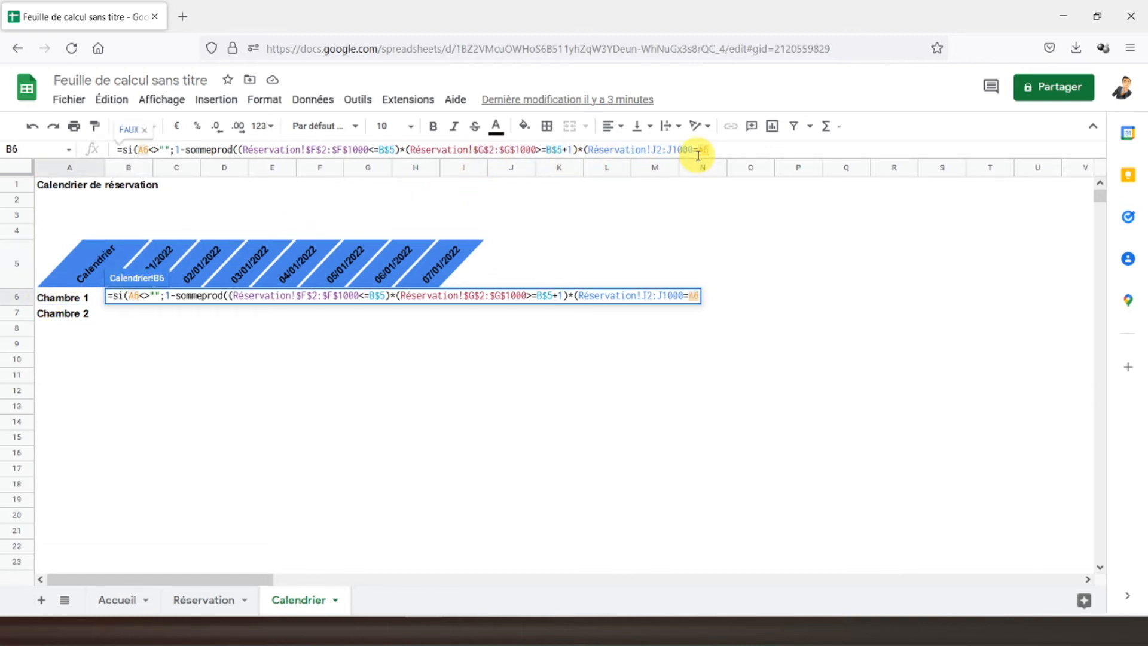
type("$A6")
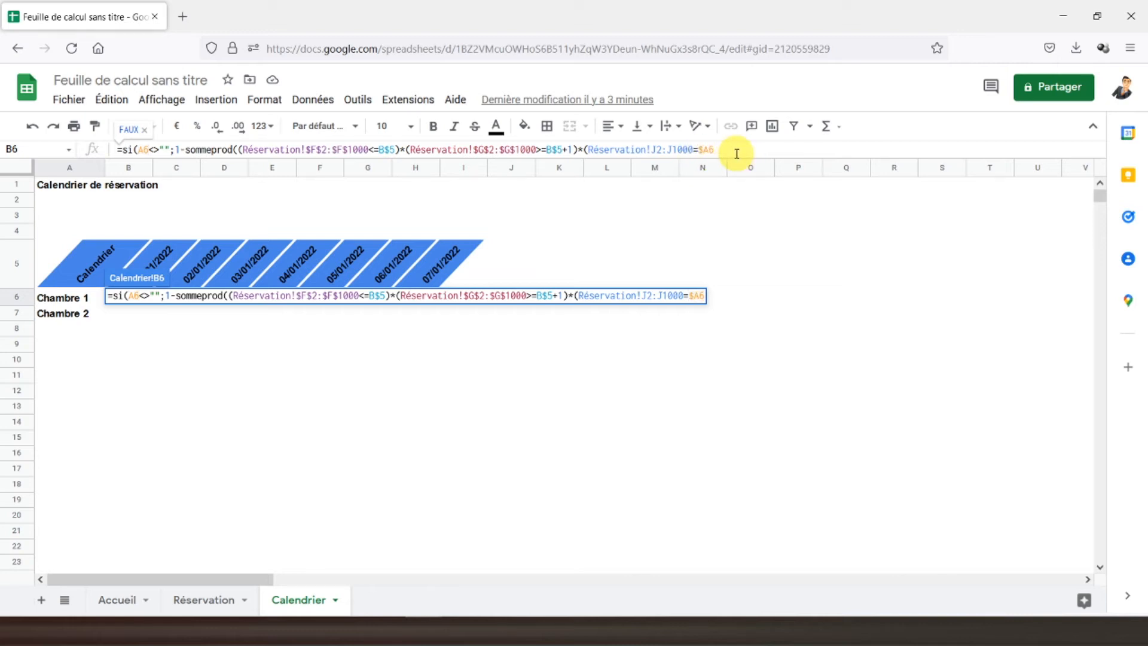
type("));")
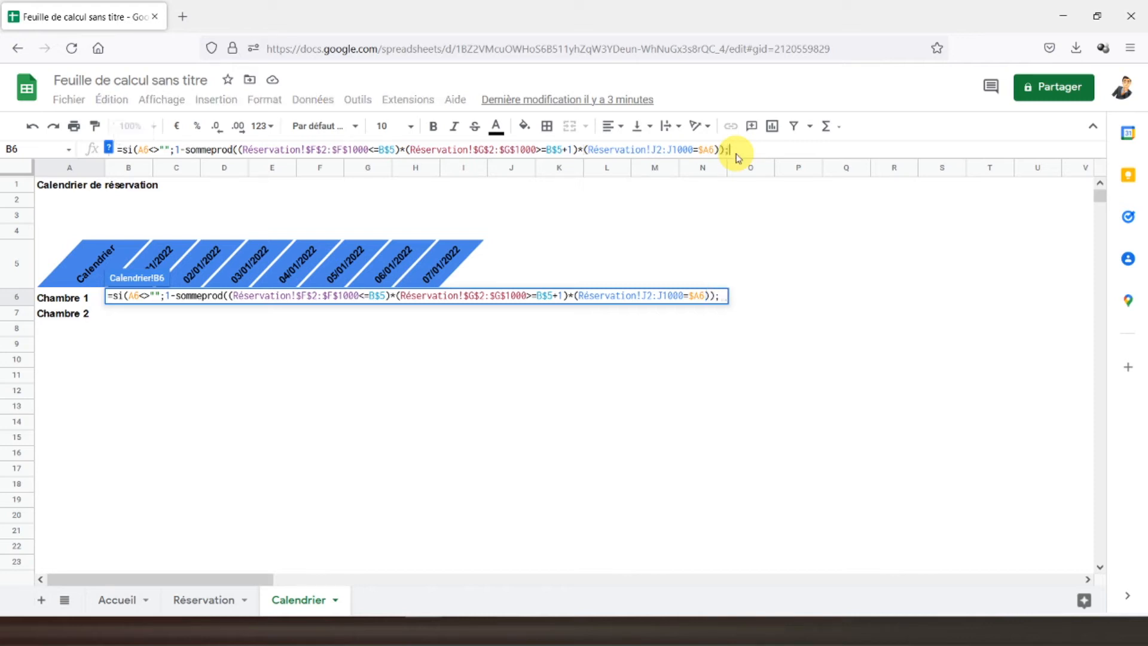
type("\"\"")
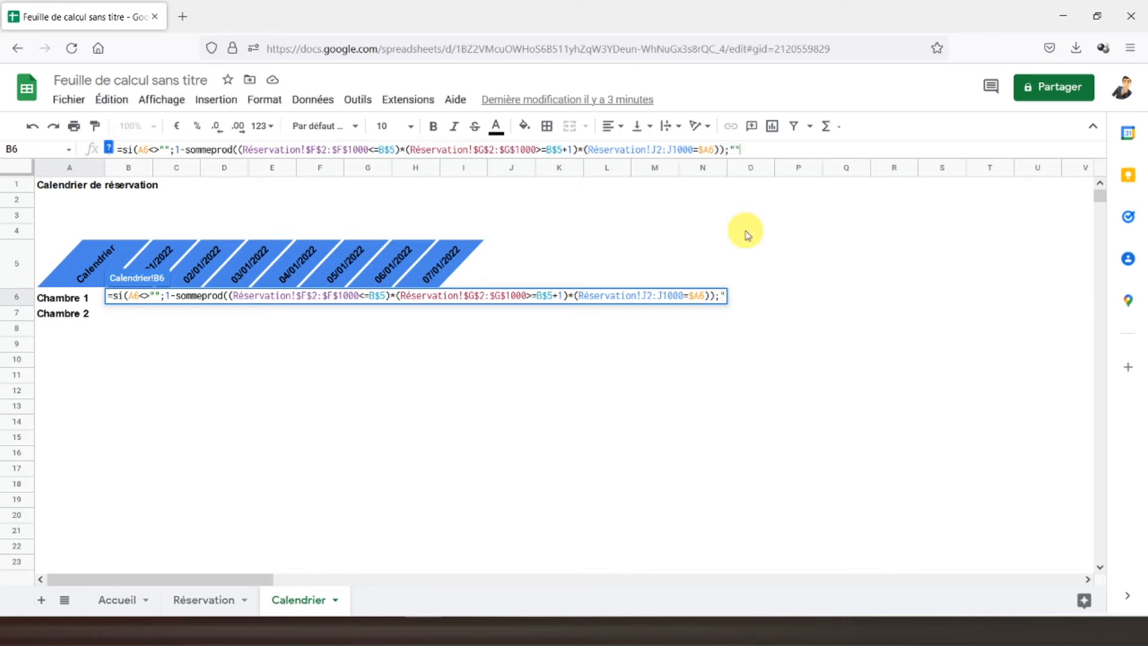
type(")")
key("Return")
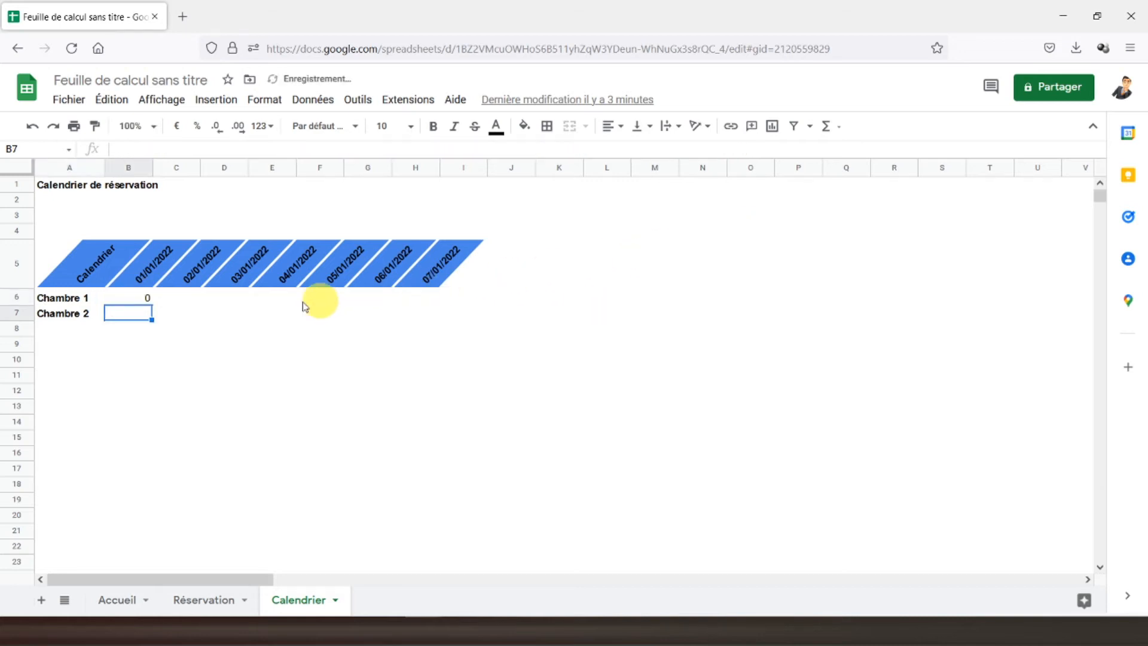
- Check the Chambre 1 booking's arrival and departure dates in Réservation, and copy the Calendrier B6 formula to C6:H6
left_click(135, 301)
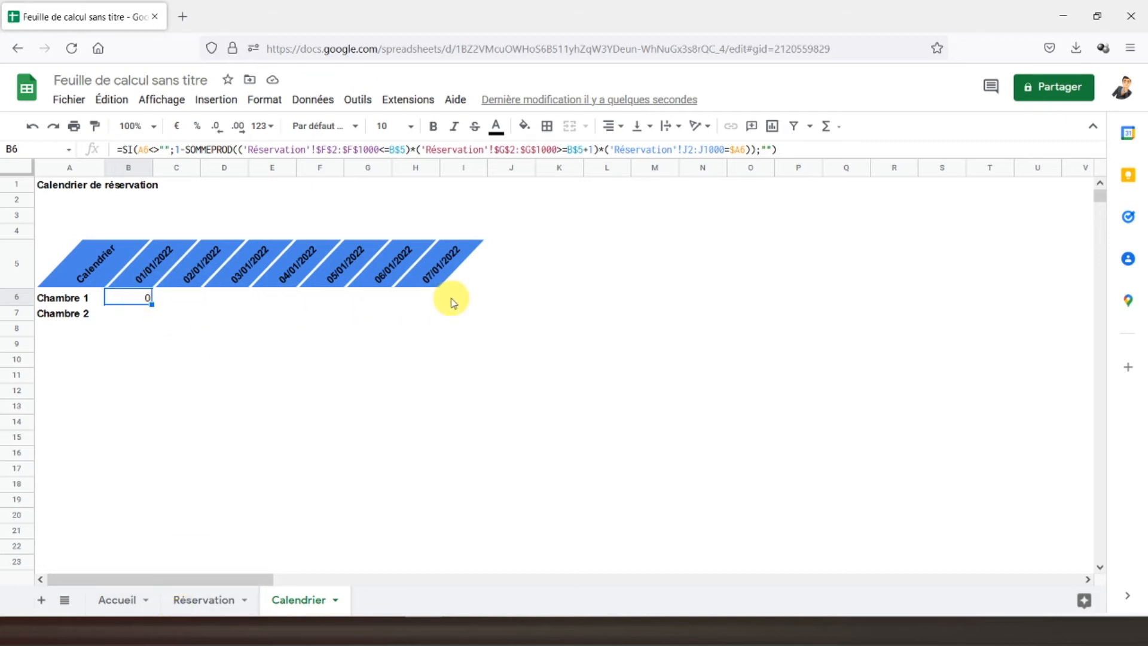
left_click(208, 607)
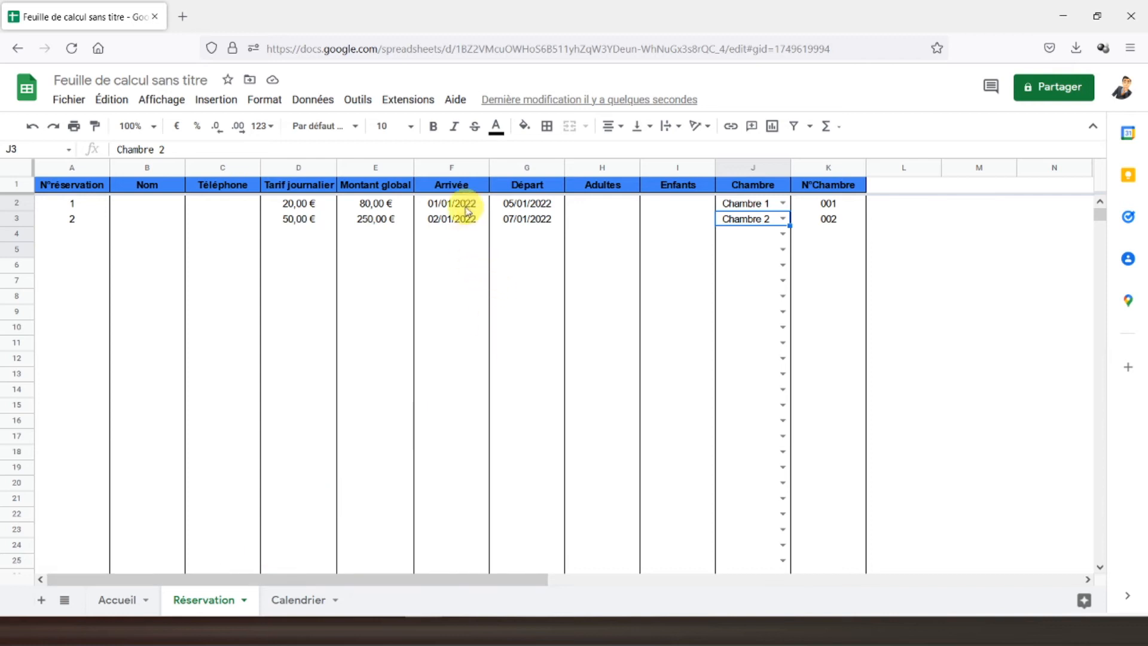
left_click(431, 205)
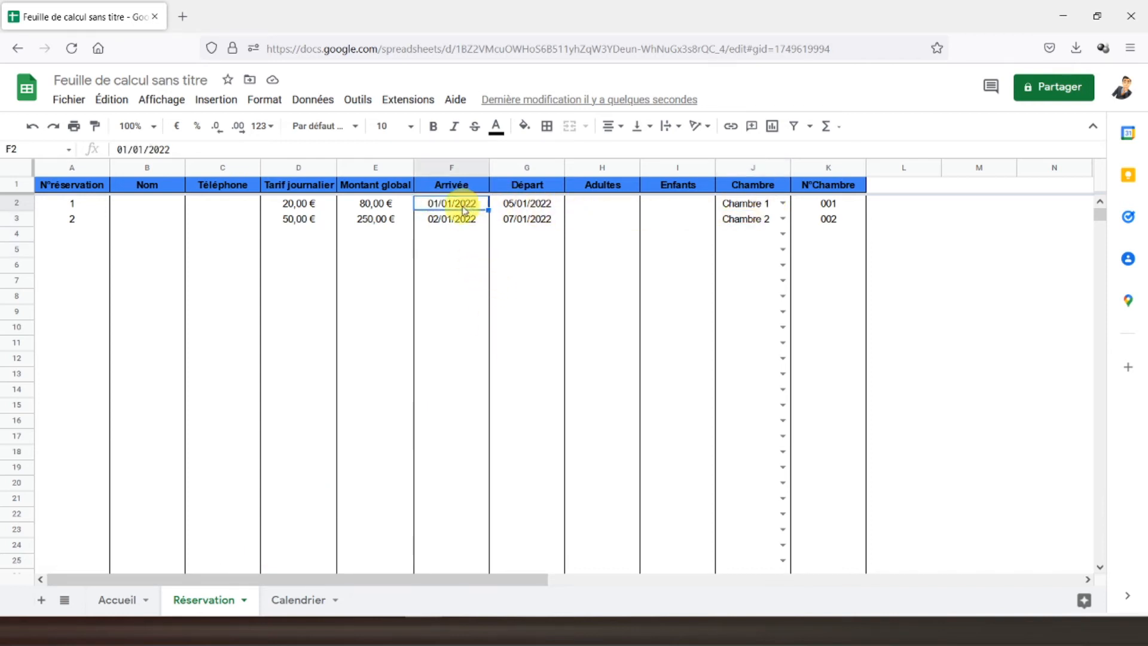
left_click(512, 207)
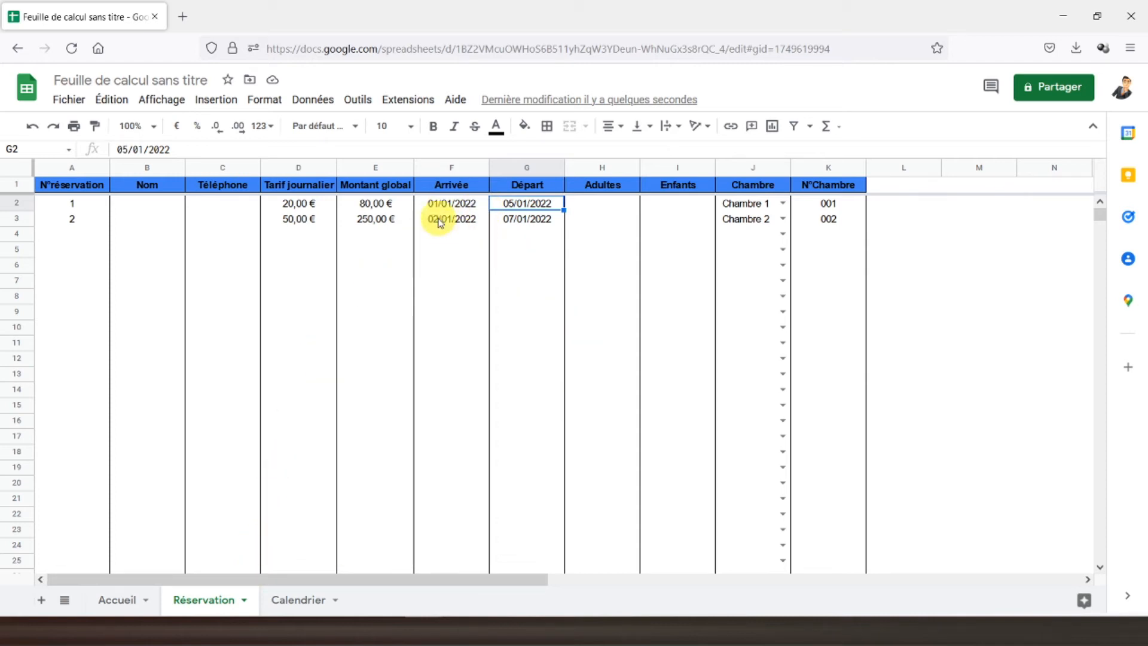
left_click(297, 599)
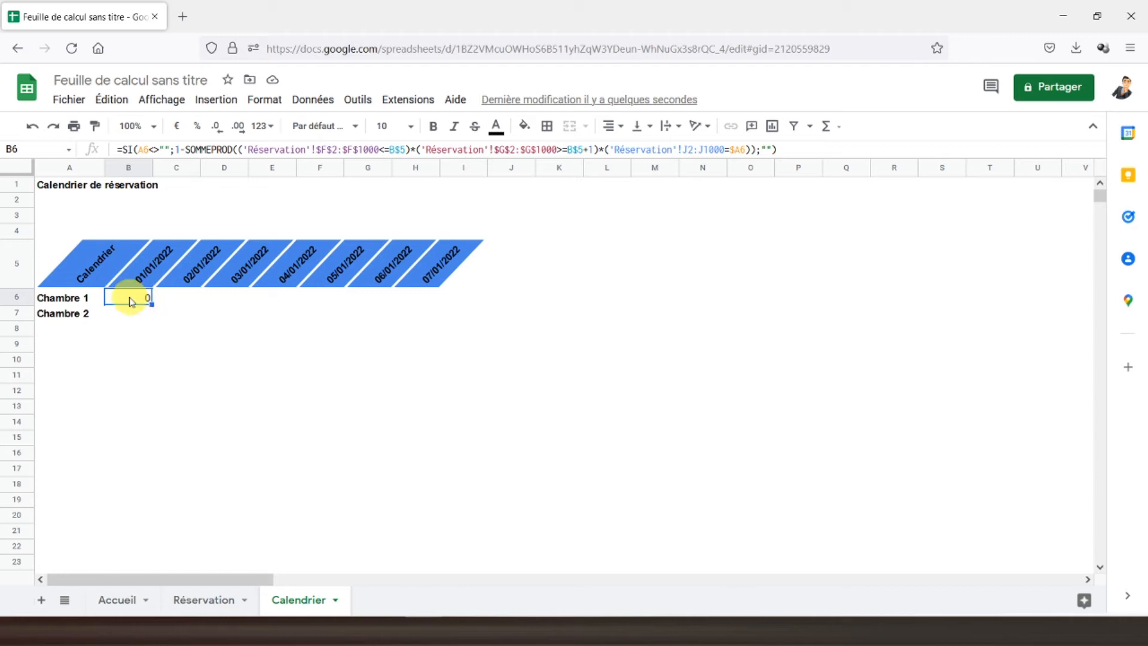
key("ctrl+c")
left_click_drag(173, 297, 435, 302)
key("ctrl+v")
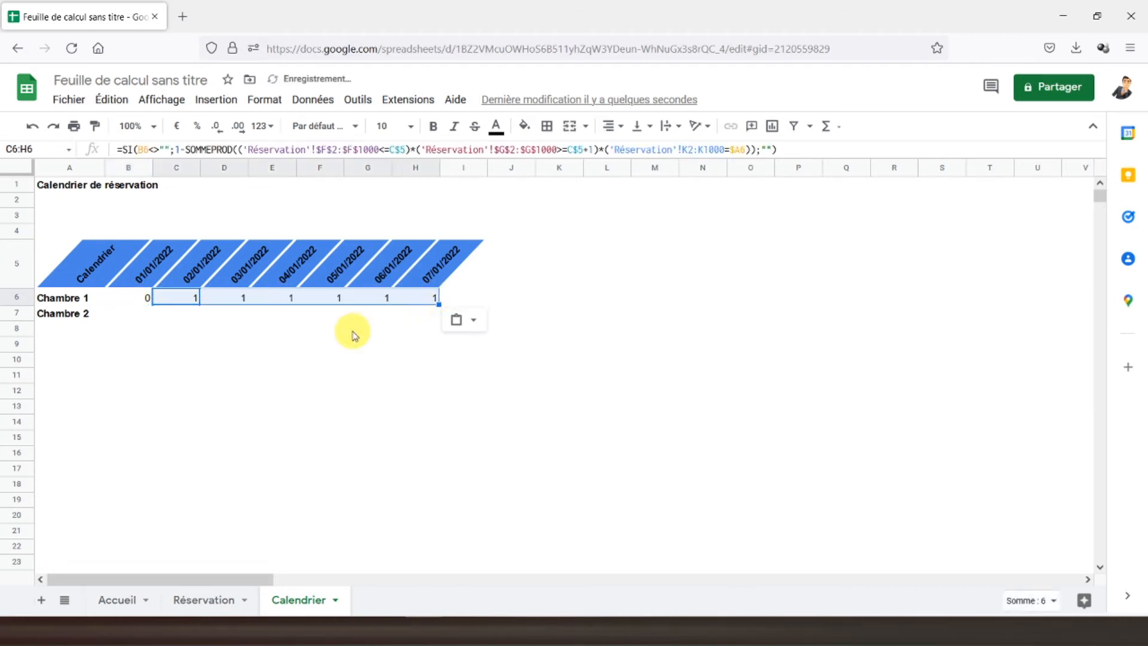
- Recheck the Chambre 1 arrival date in Réservation, and make the room range in Calendrier's B6 formula absolute as $J$2:$J$1000
left_click(144, 305)
left_click(201, 599)
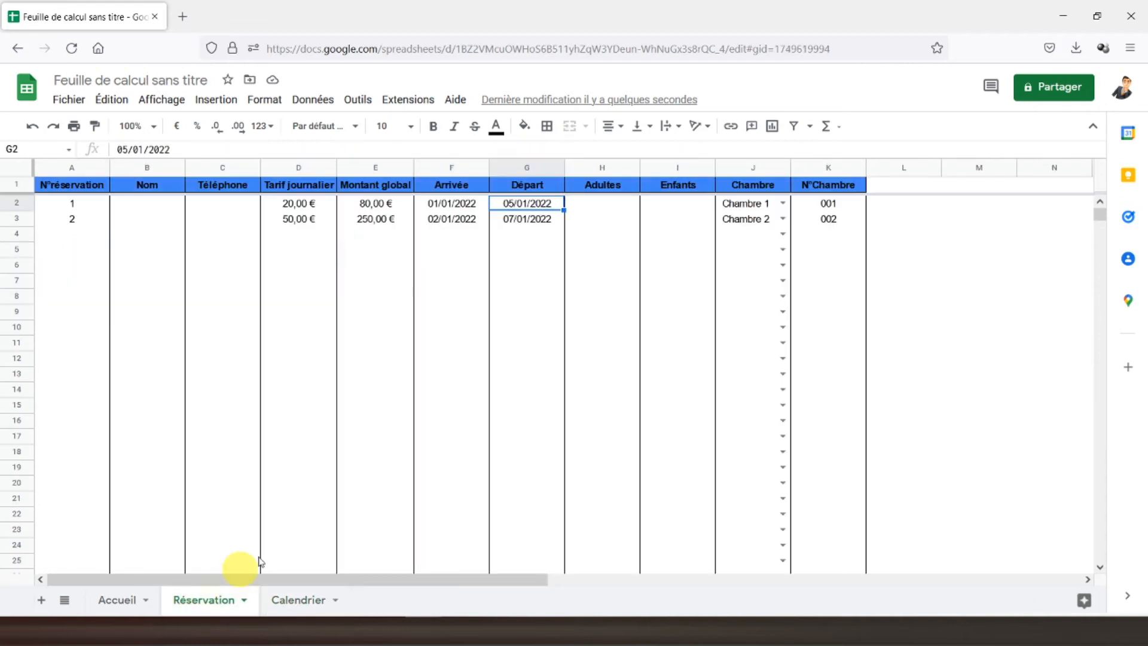
left_click(445, 204)
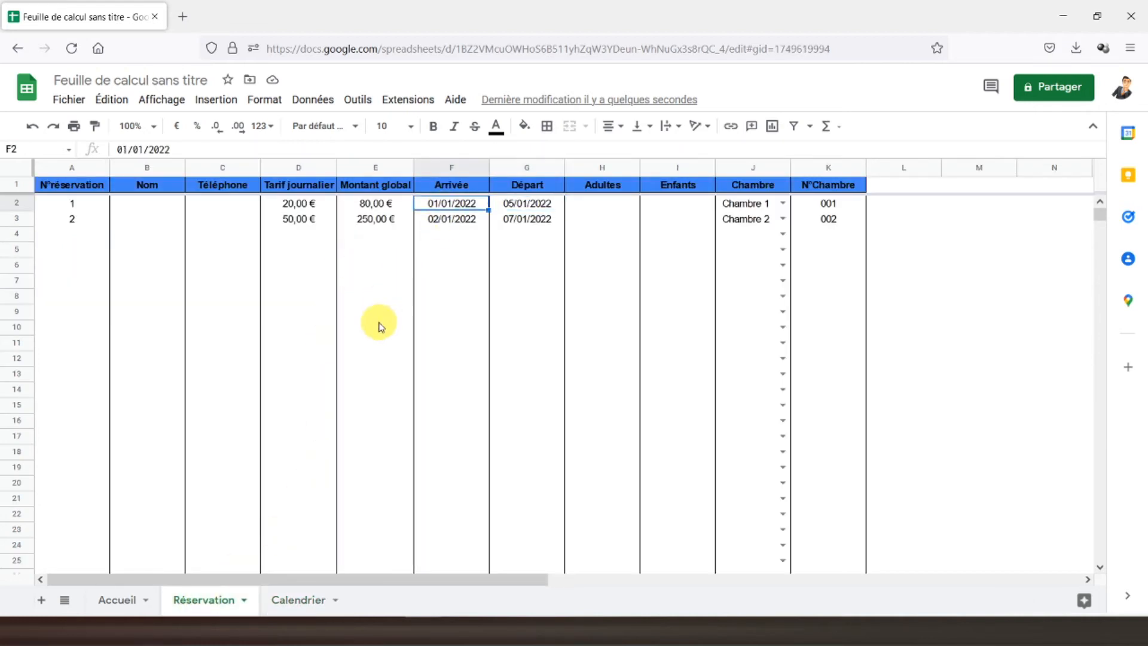
left_click(290, 600)
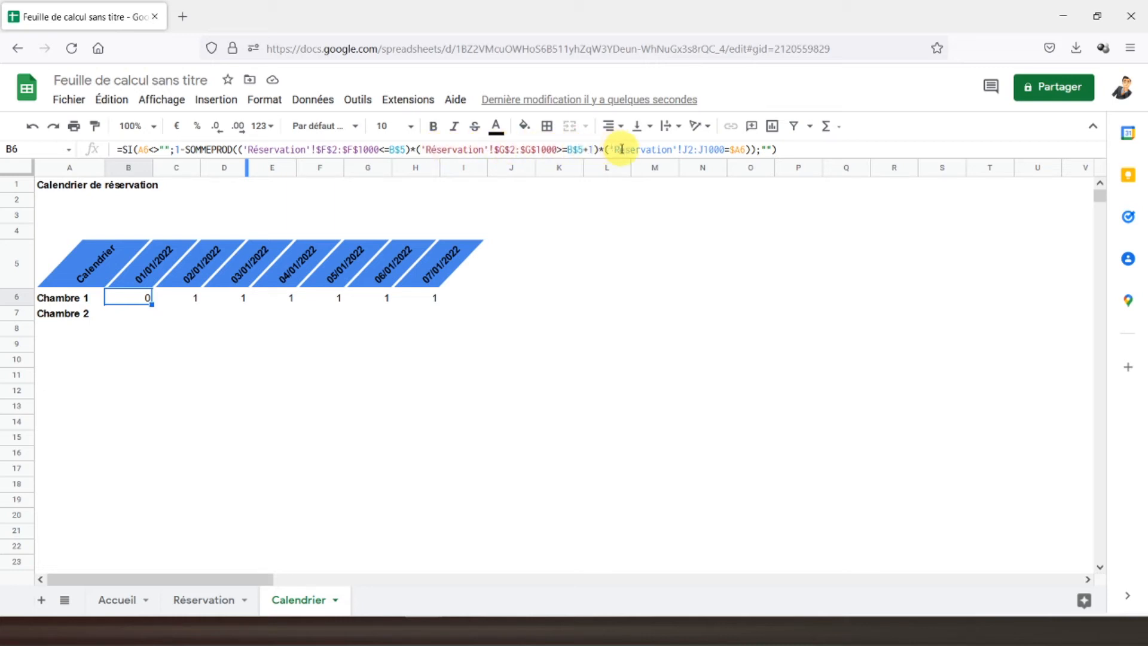
left_click(689, 151)
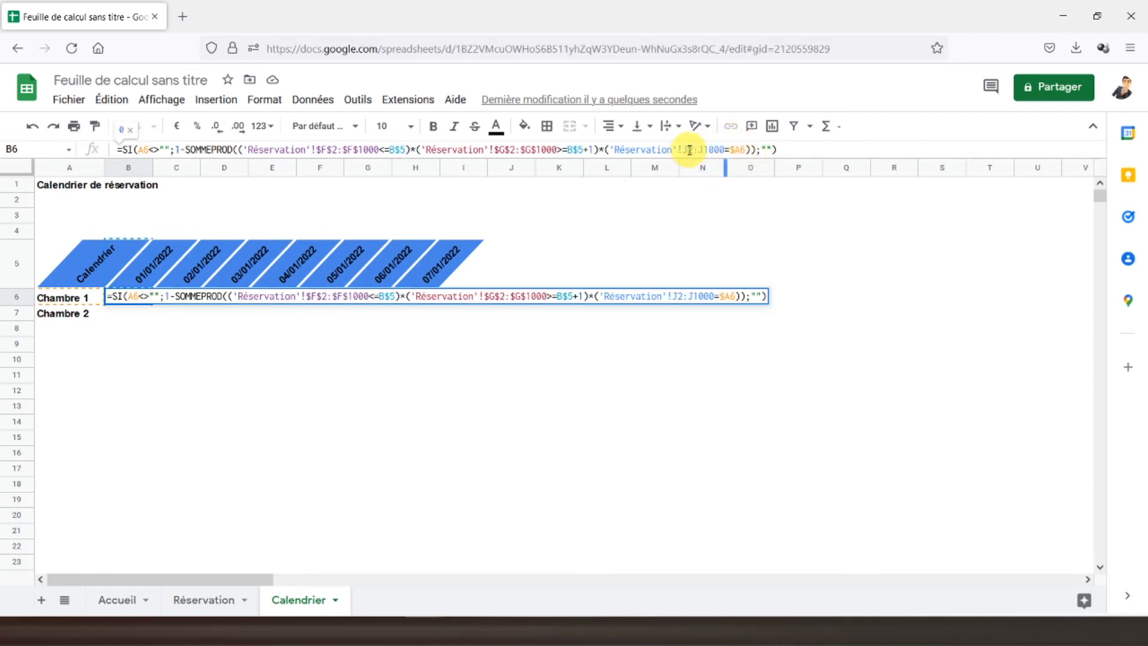
key("ctrl+f")
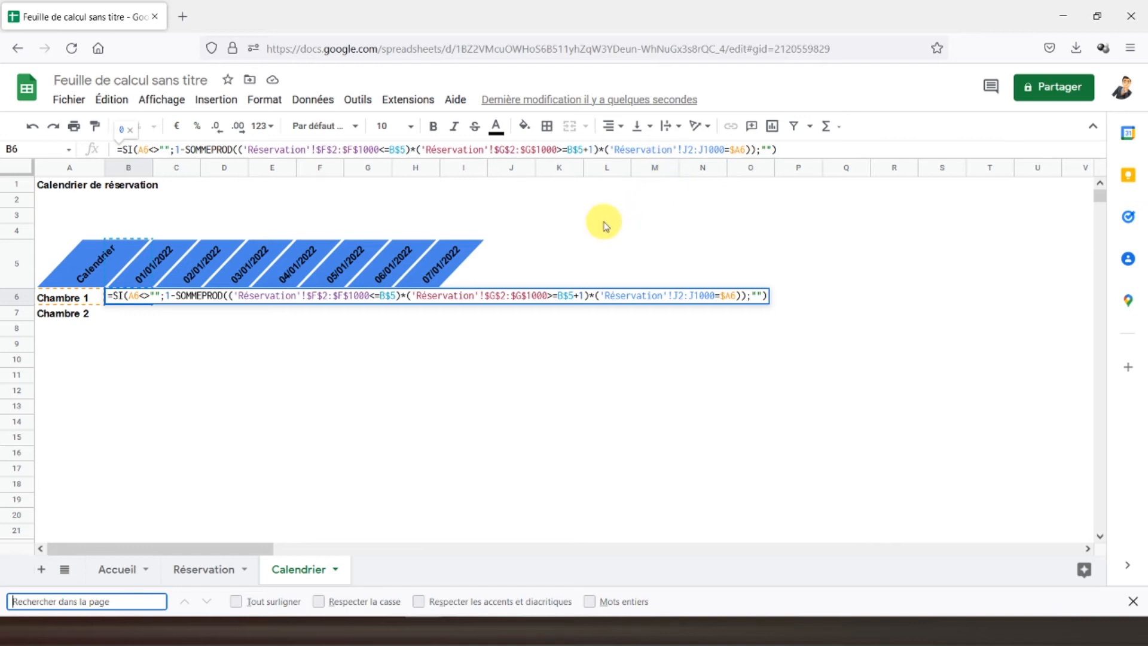
left_click(691, 150)
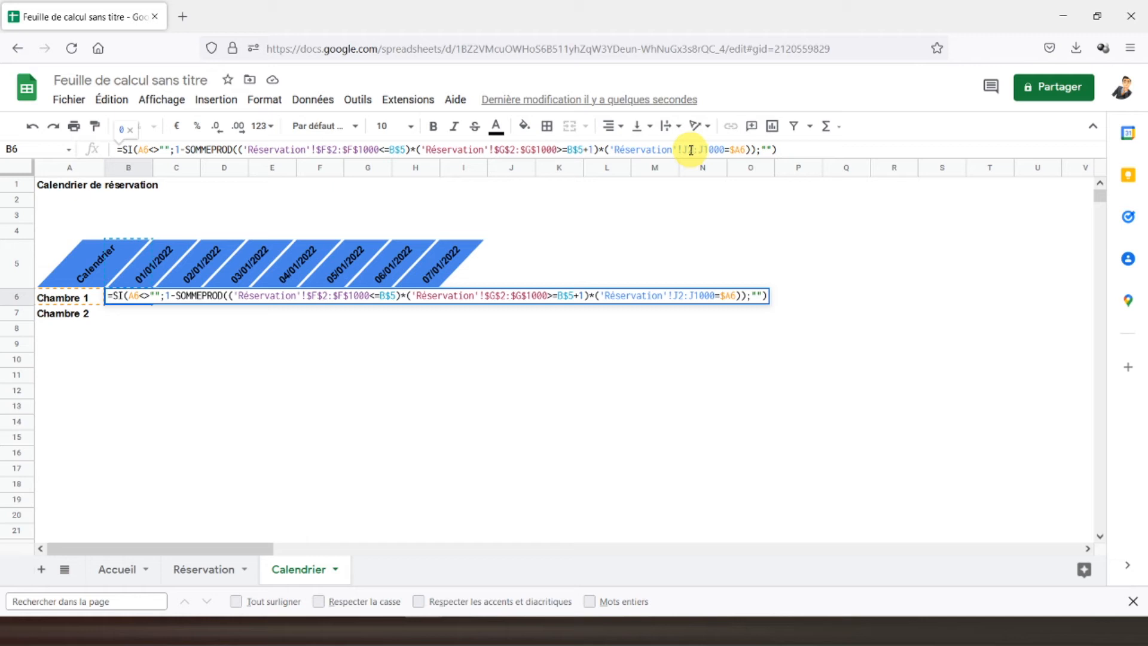
key("F4")
key("Return")
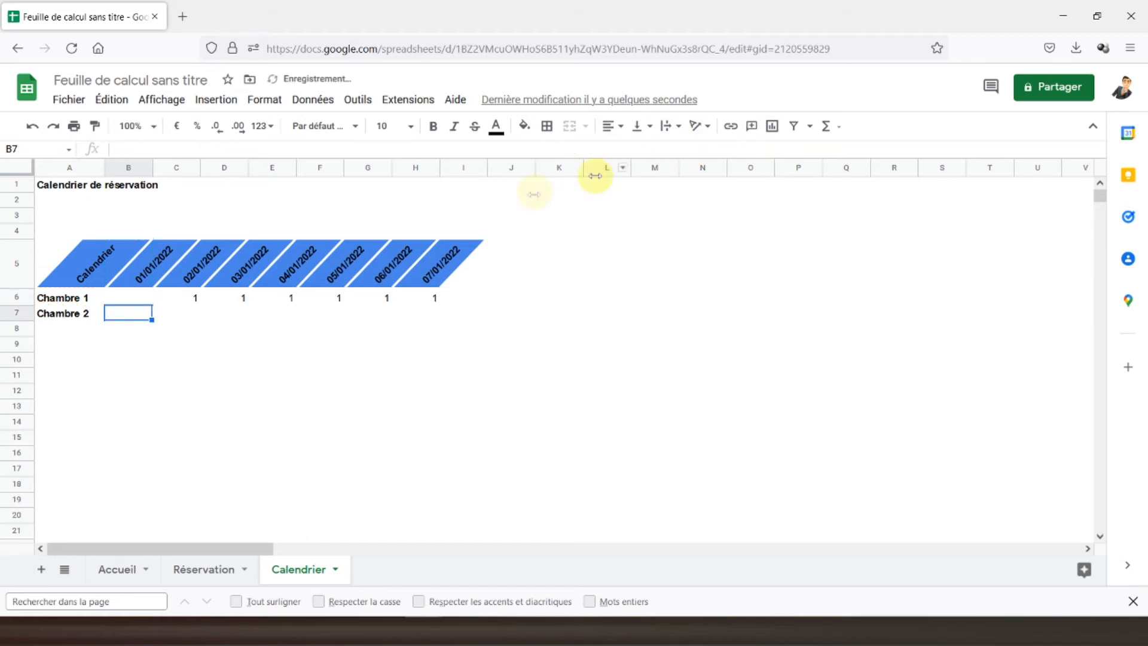
- Copy the corrected B6 formula over C6:H6 to fill Chambre 1's availability, and review B6:E6
left_click(130, 299)
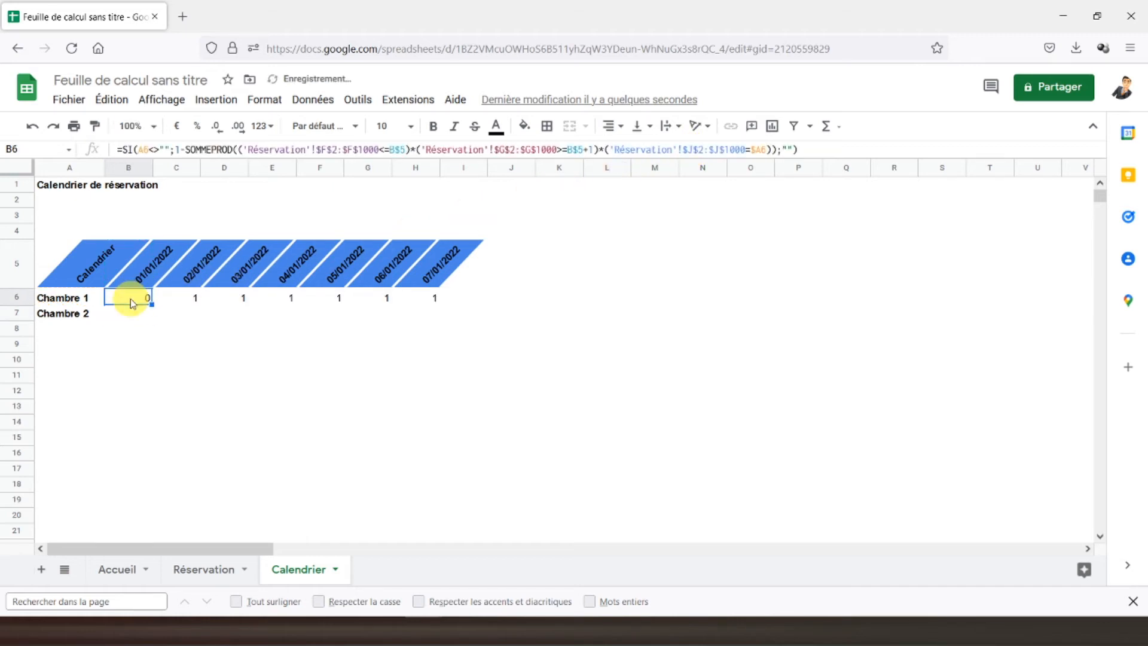
key("ctrl+c")
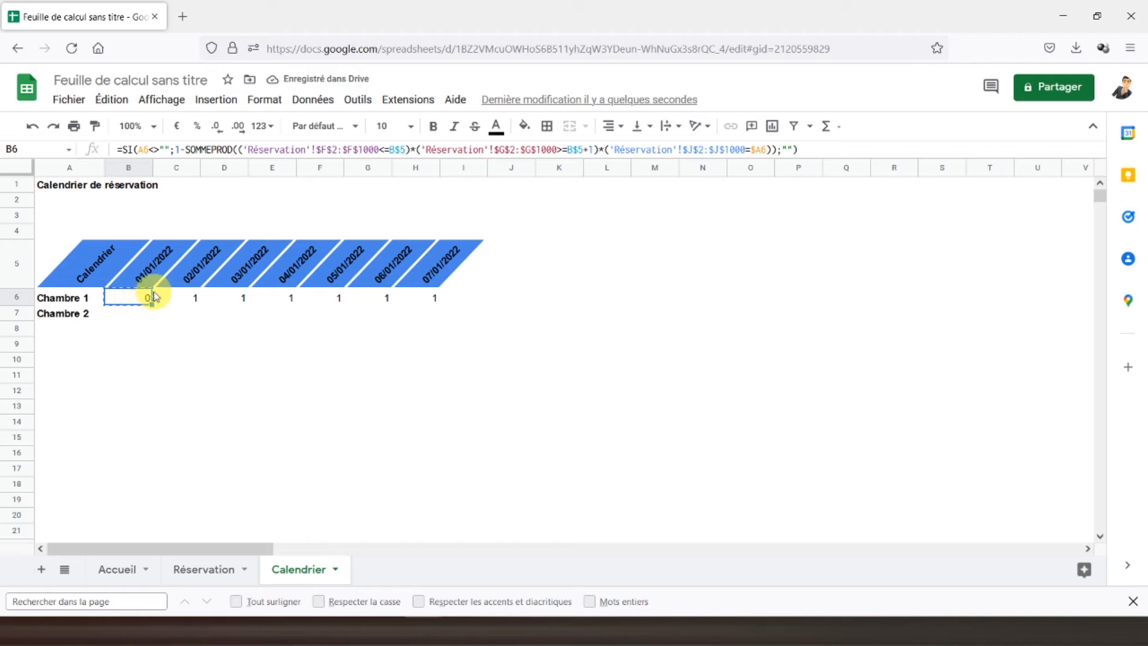
left_click(170, 298)
key("ctrl+v")
left_click(413, 301, "shift")
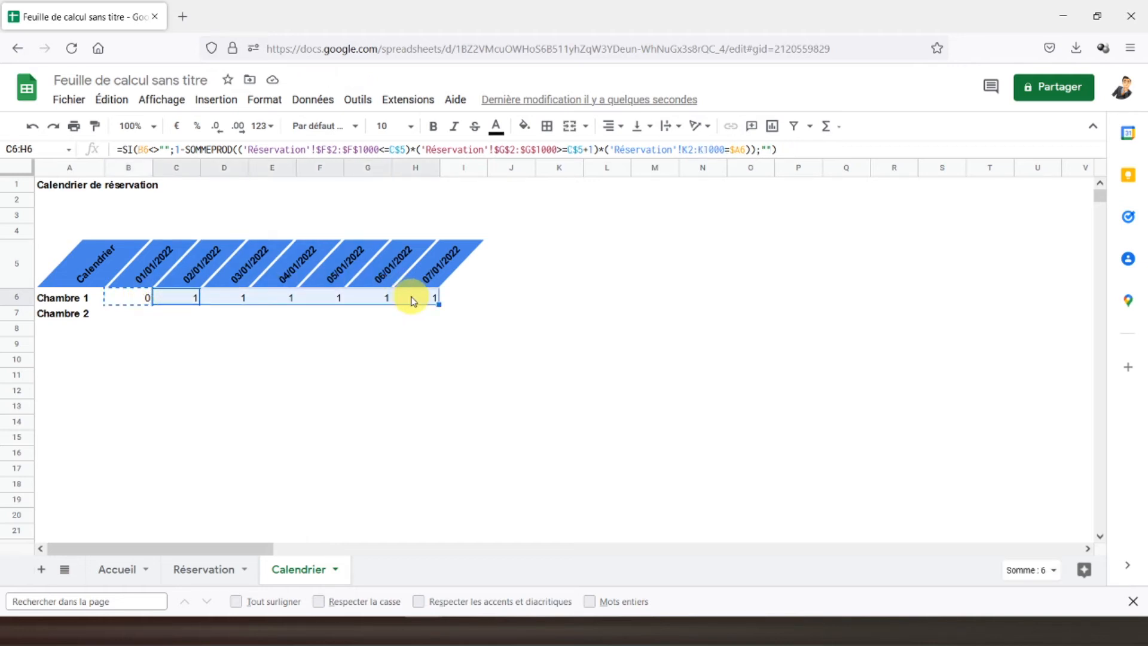
key("ctrl+v")
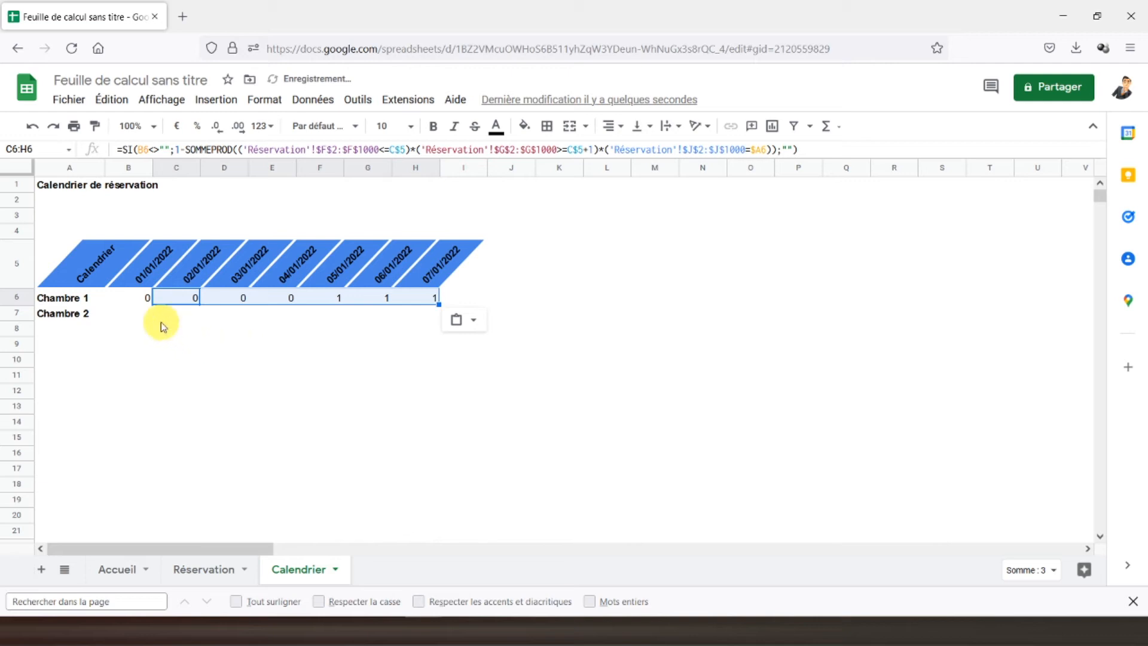
left_click_drag(140, 299, 269, 301)
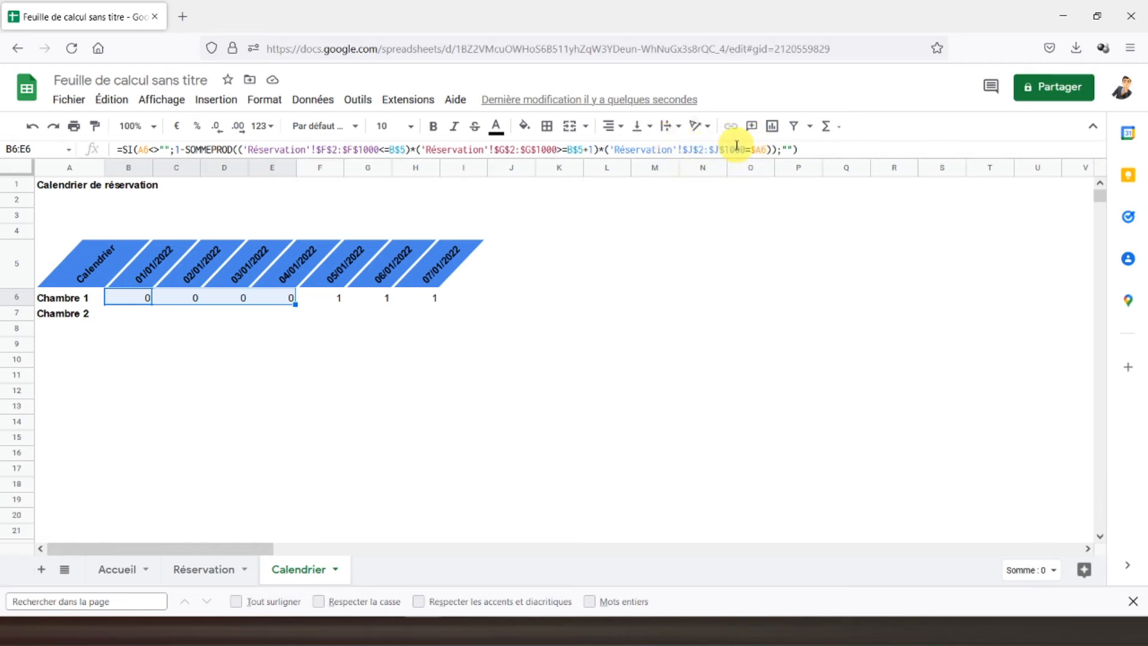
- Copy the B6 availability formula to B7:H7 for Chambre 2
left_click(123, 315)
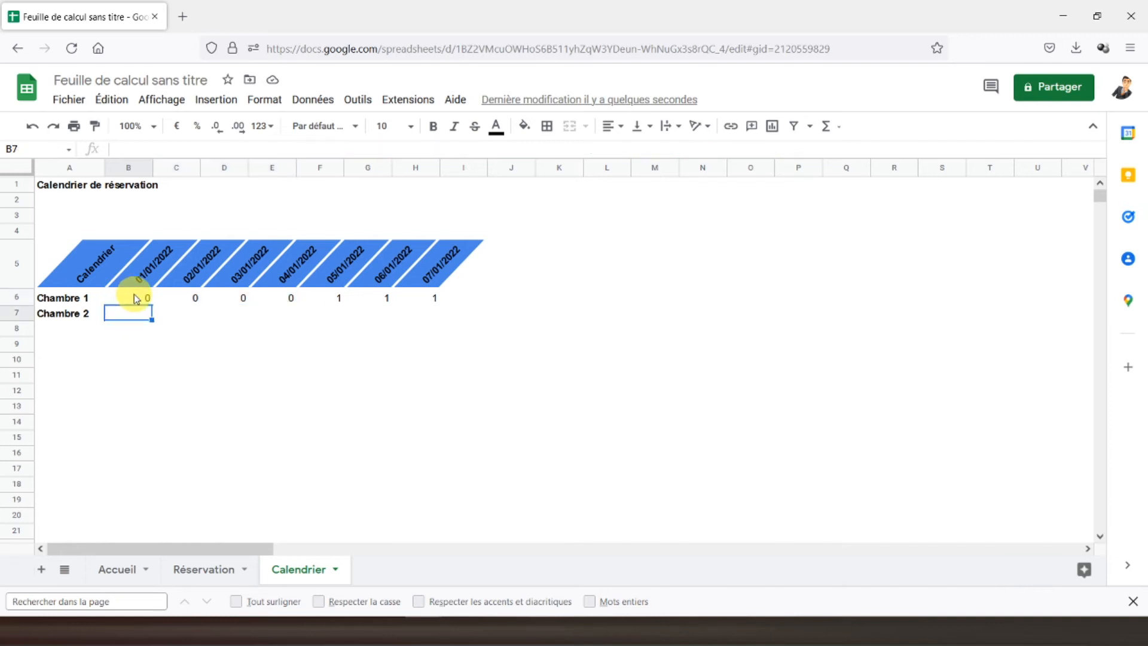
left_click(136, 299)
key("ctrl+c")
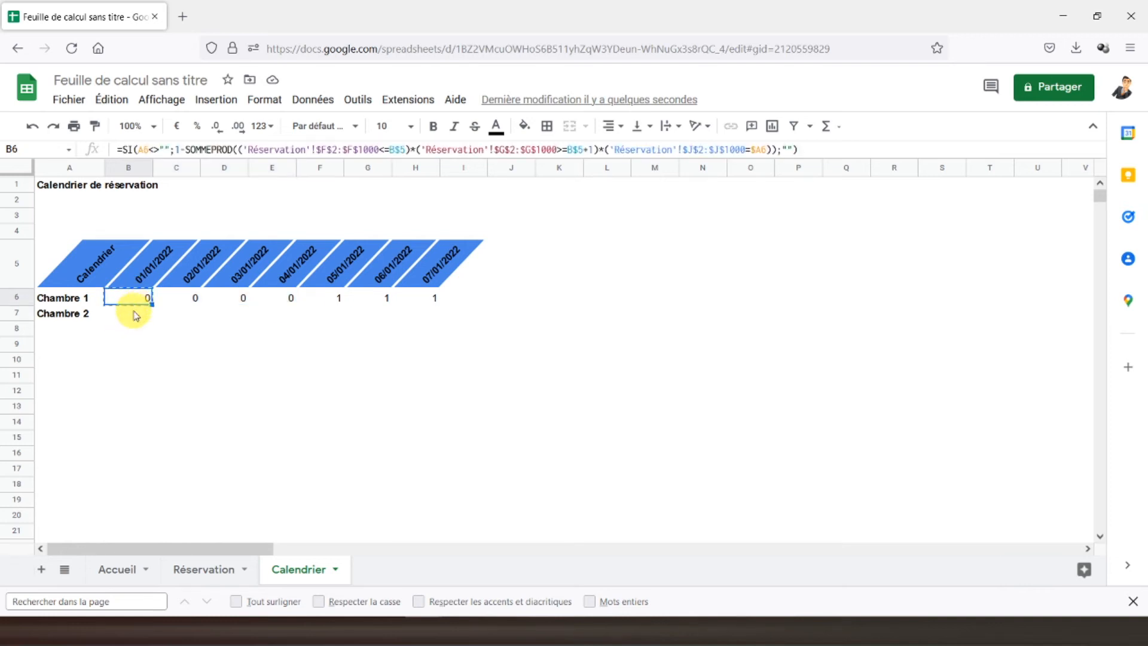
left_click_drag(128, 313, 425, 317)
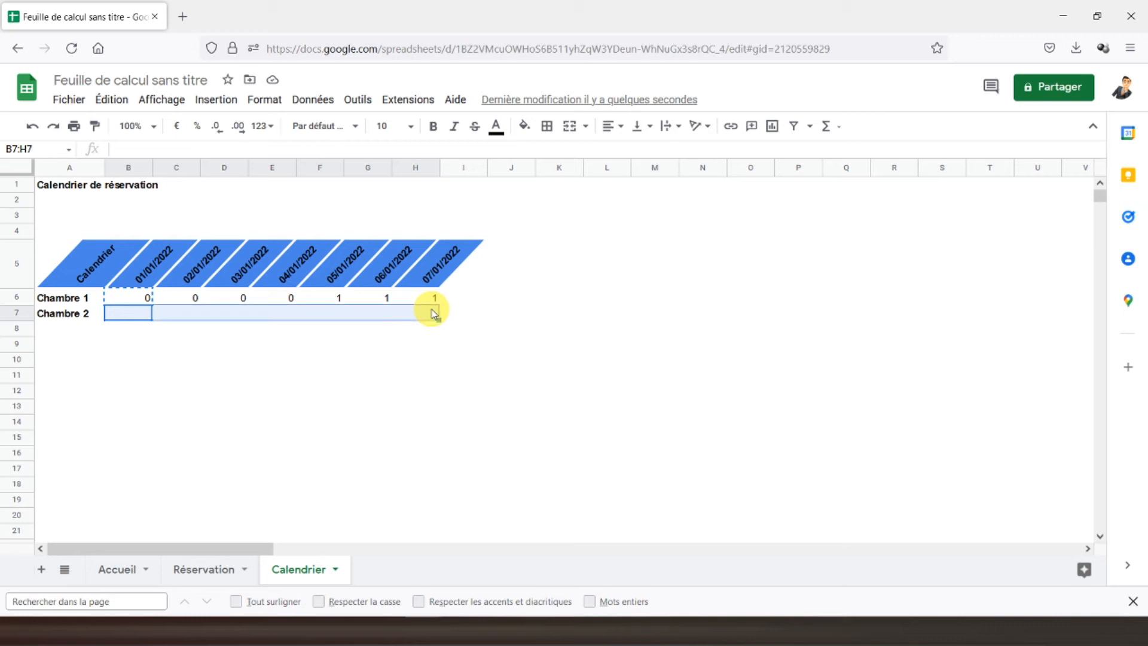
key("ctrl+v")
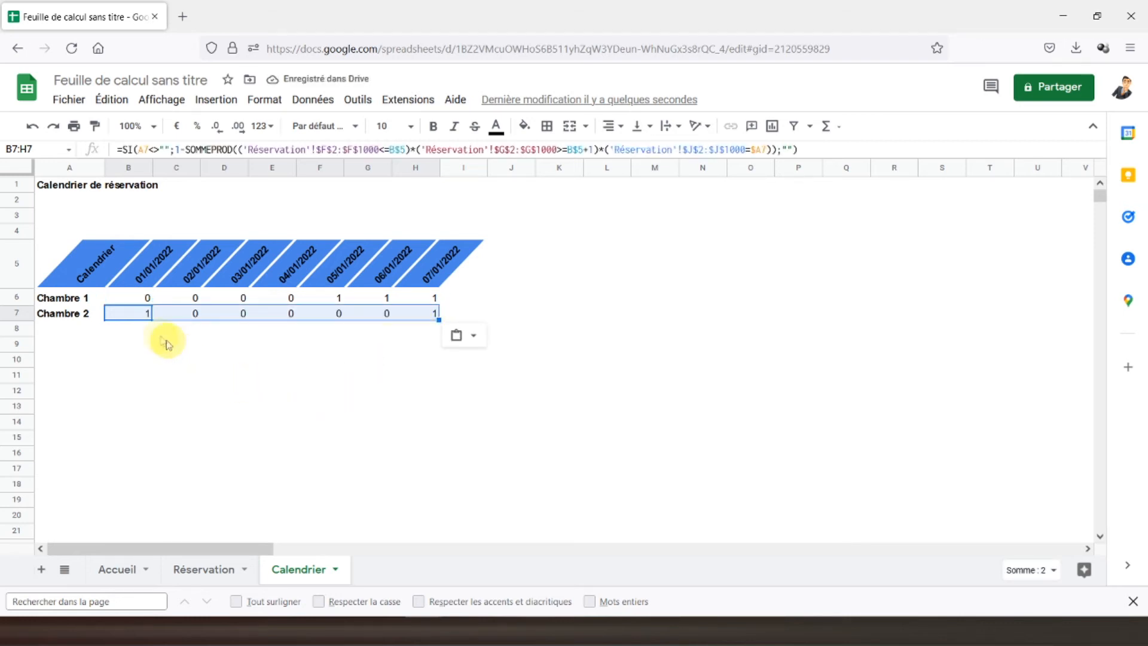
- Check Calendrier's Chambre 2 availability against that booking's departure date in Réservation
left_click(185, 315)
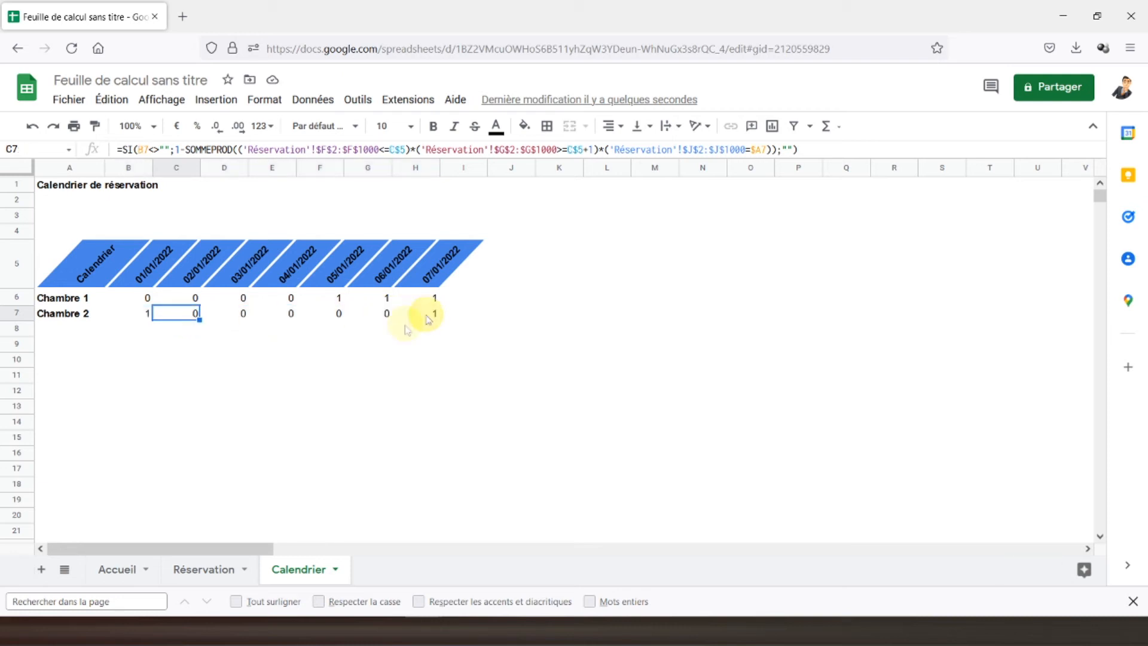
left_click(205, 568)
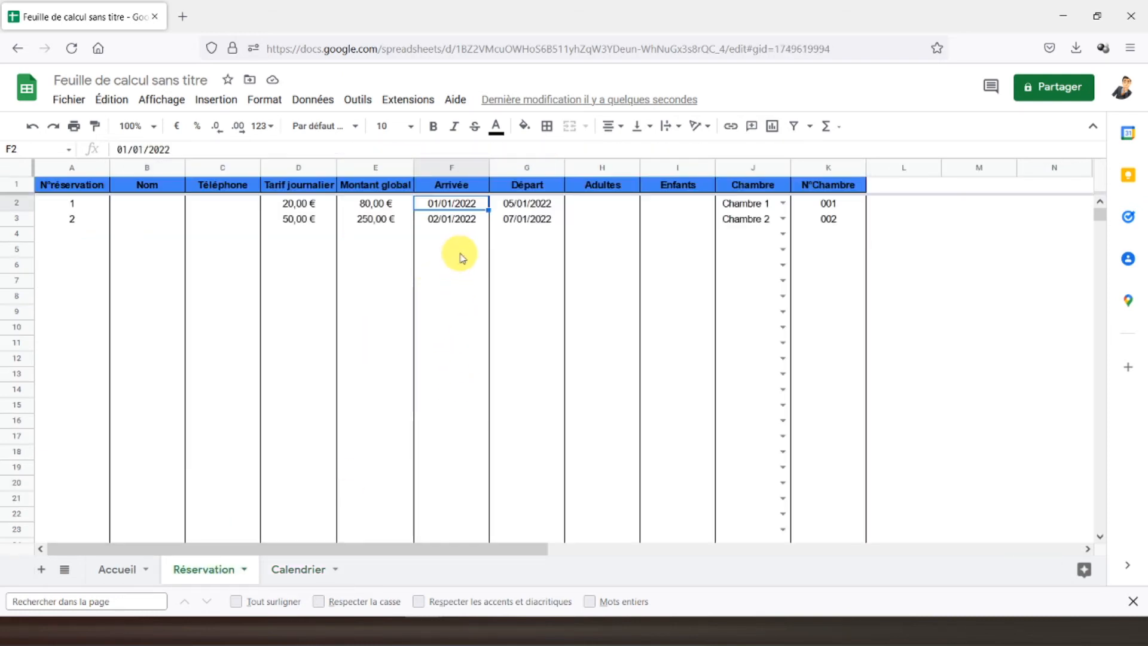
left_click(529, 219)
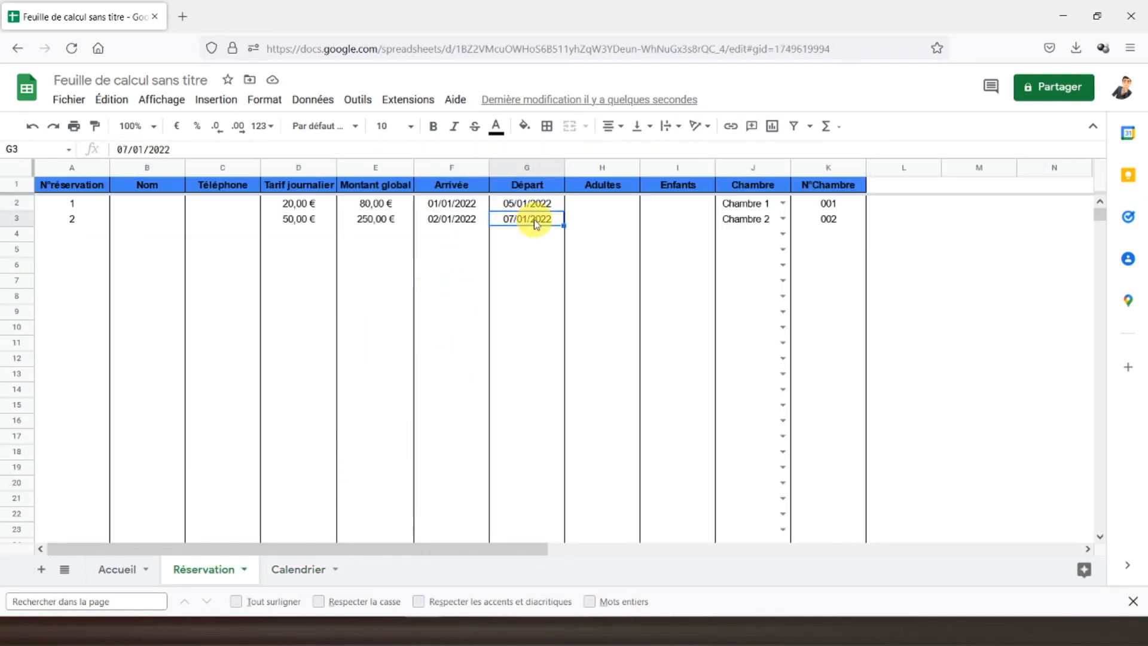
left_click(297, 566)
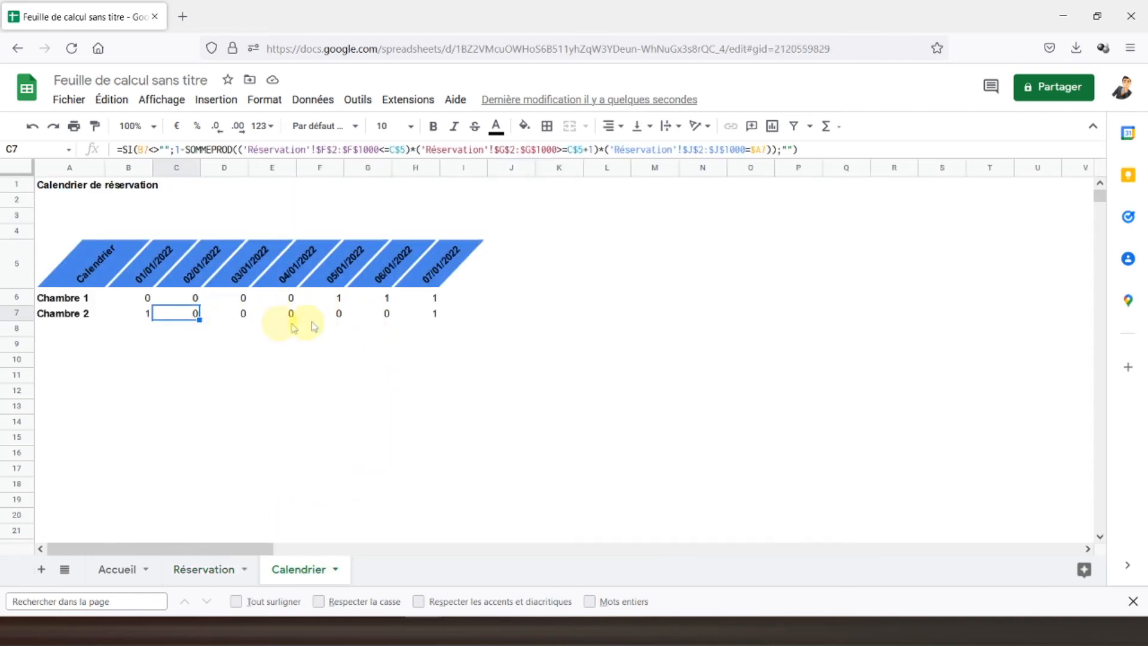
- Copy Calendrier's B6 availability formula over B6:CG1000, and check the copied formula in I6
left_click(138, 302)
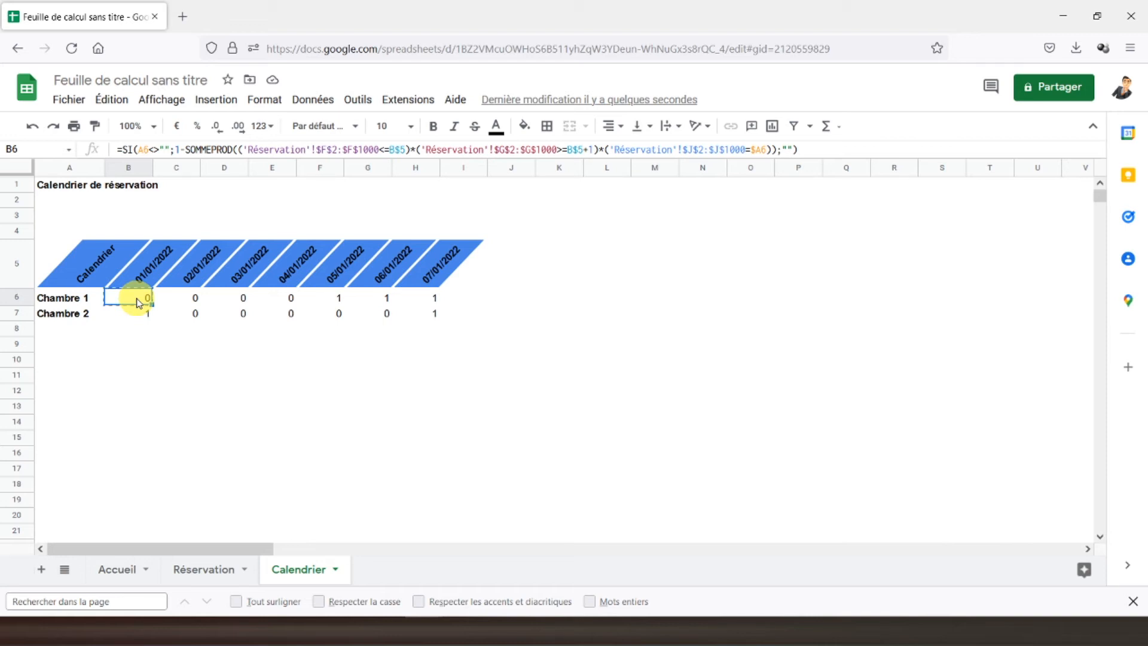
key("ctrl+shift+Right")
key("ctrl+shift+Right")
key("ctrl+shift+Down")
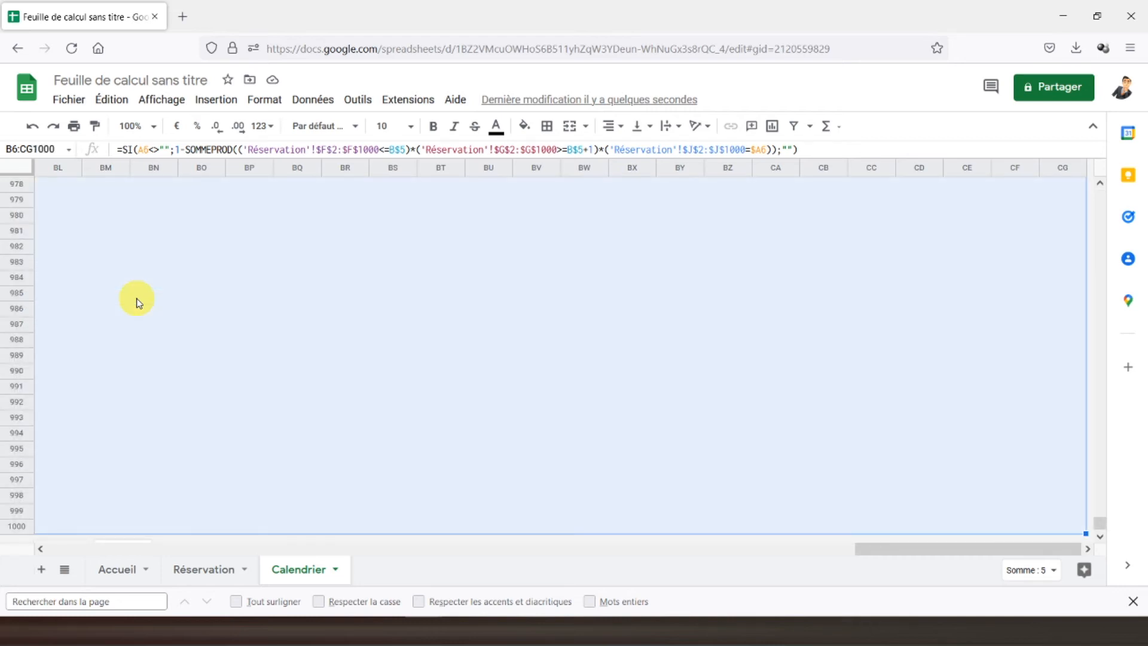
key("ctrl+v")
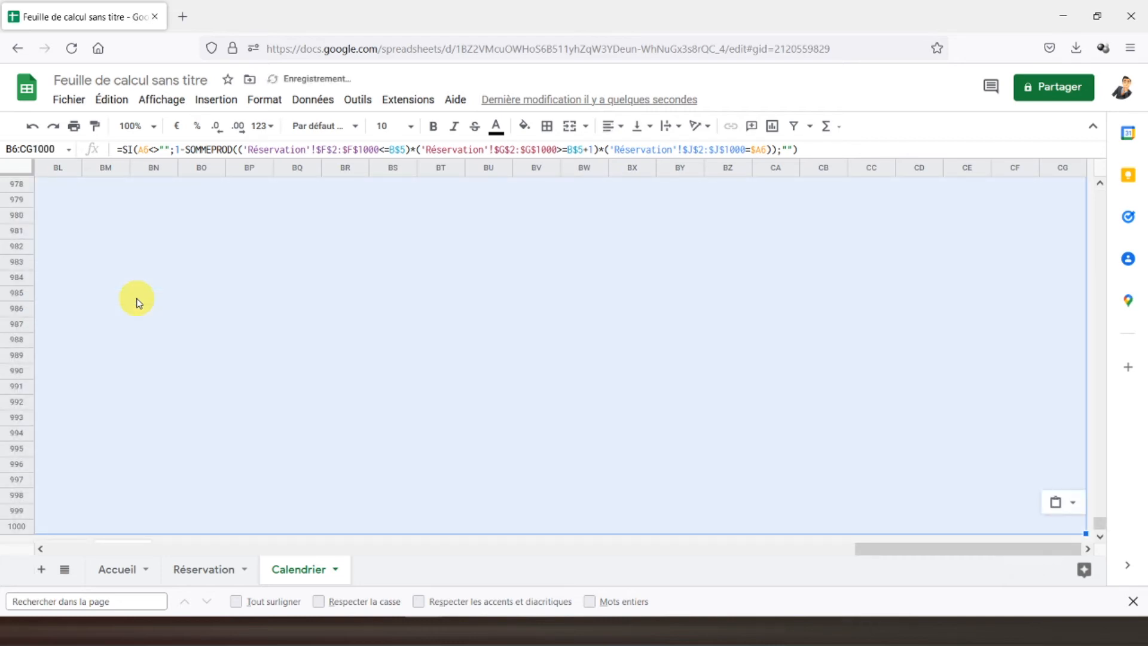
key("Left")
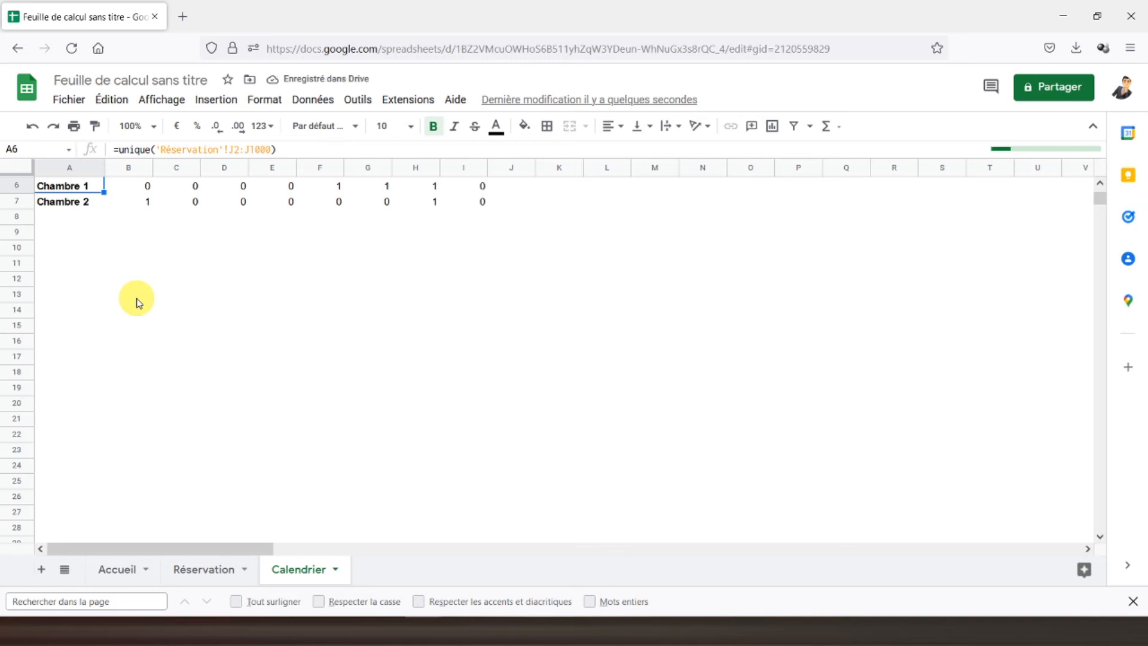
scroll(141, 302, "up", 2)
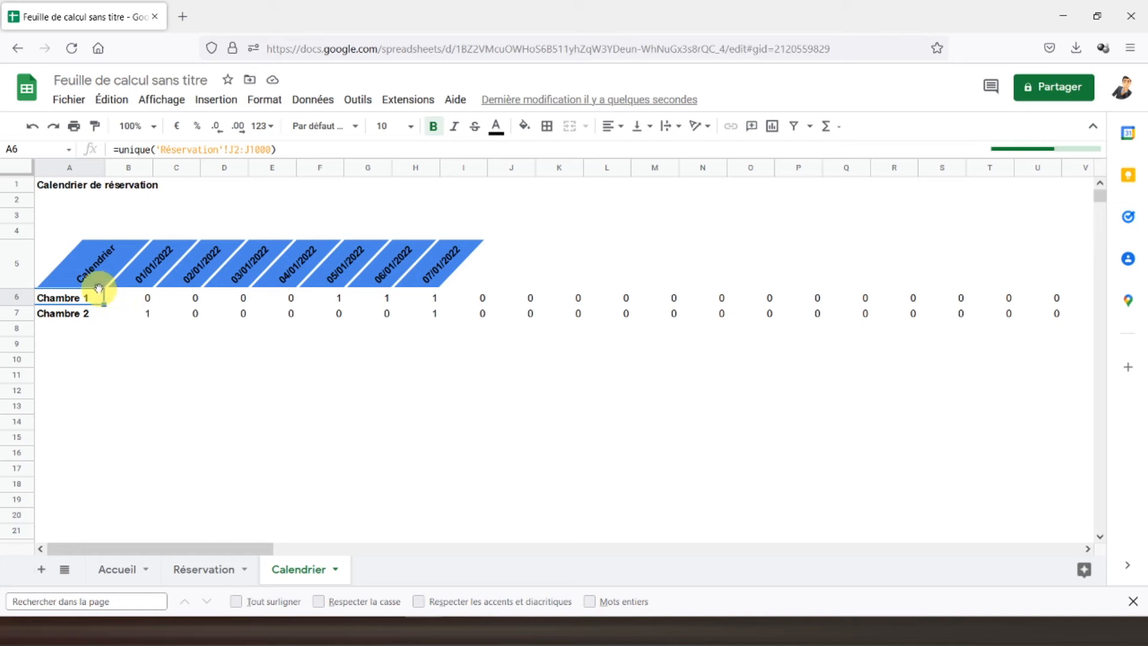
left_click(82, 276)
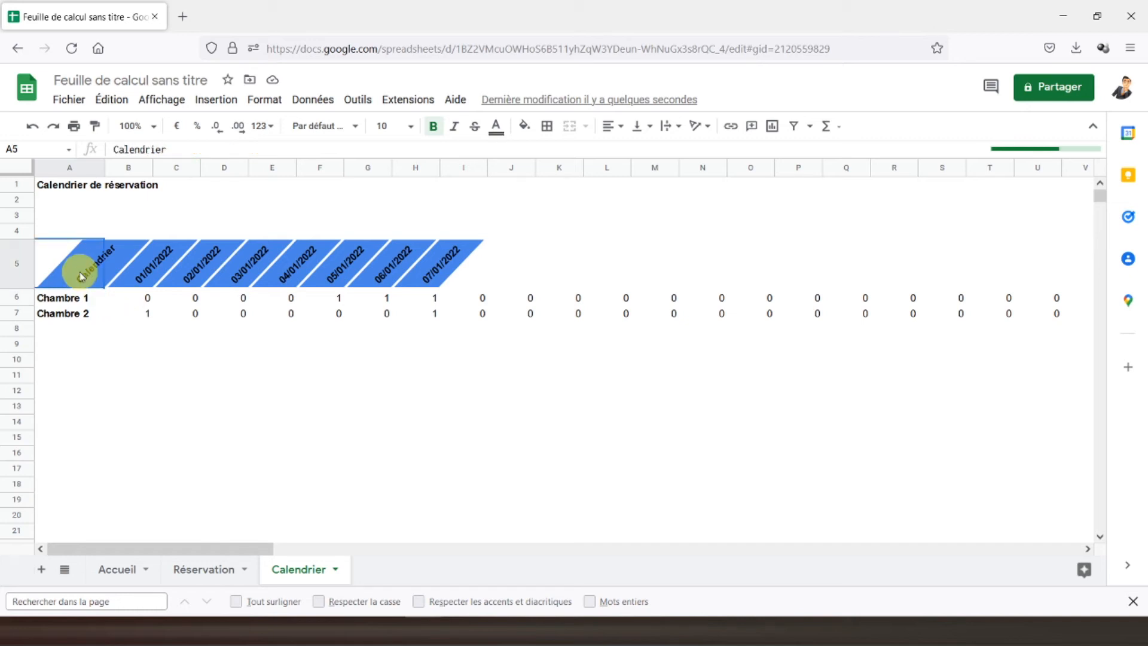
left_click(480, 299)
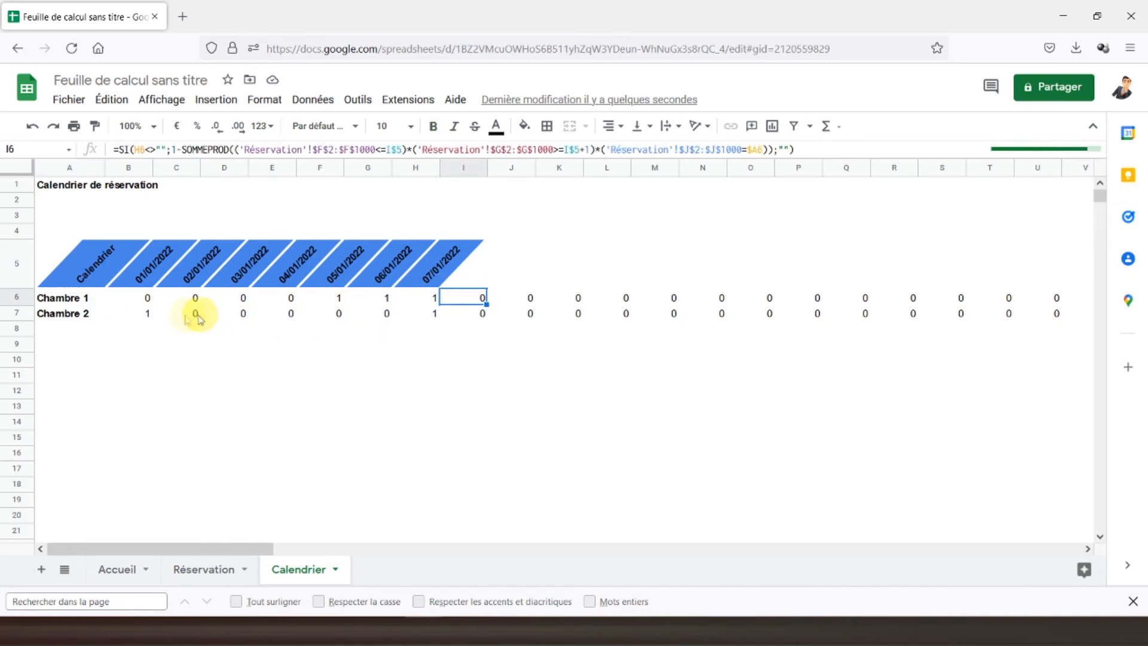
left_click(64, 298)
- Set the Chambre 1 booking's departure date to 02/02/2022 in Réservation
left_click(211, 570)
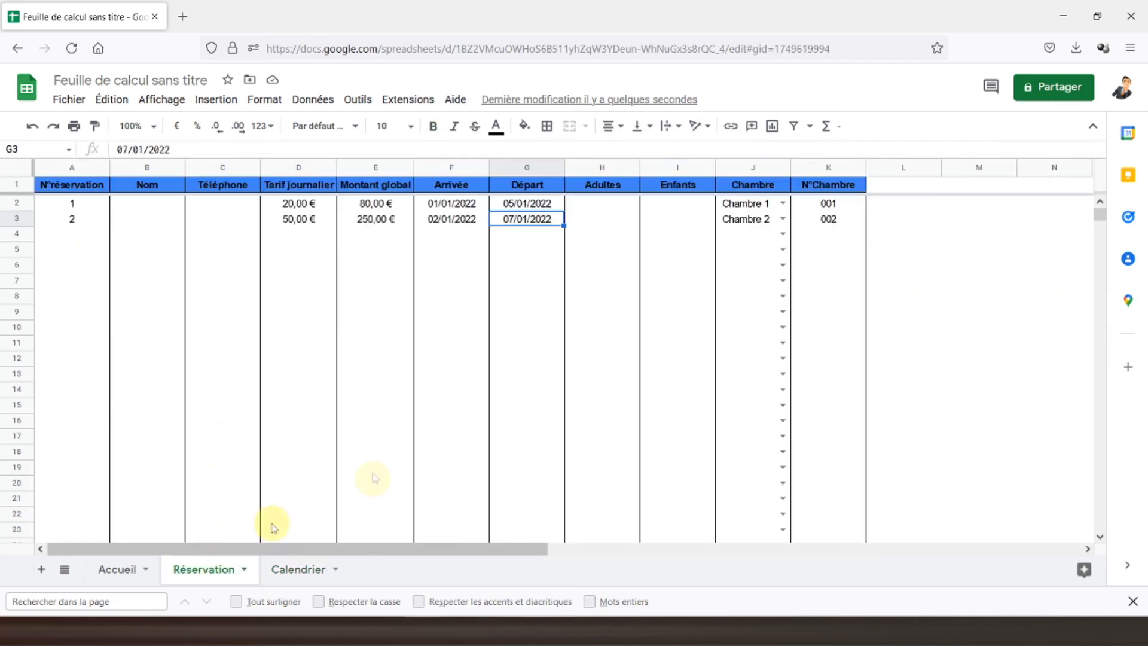
left_click(512, 204)
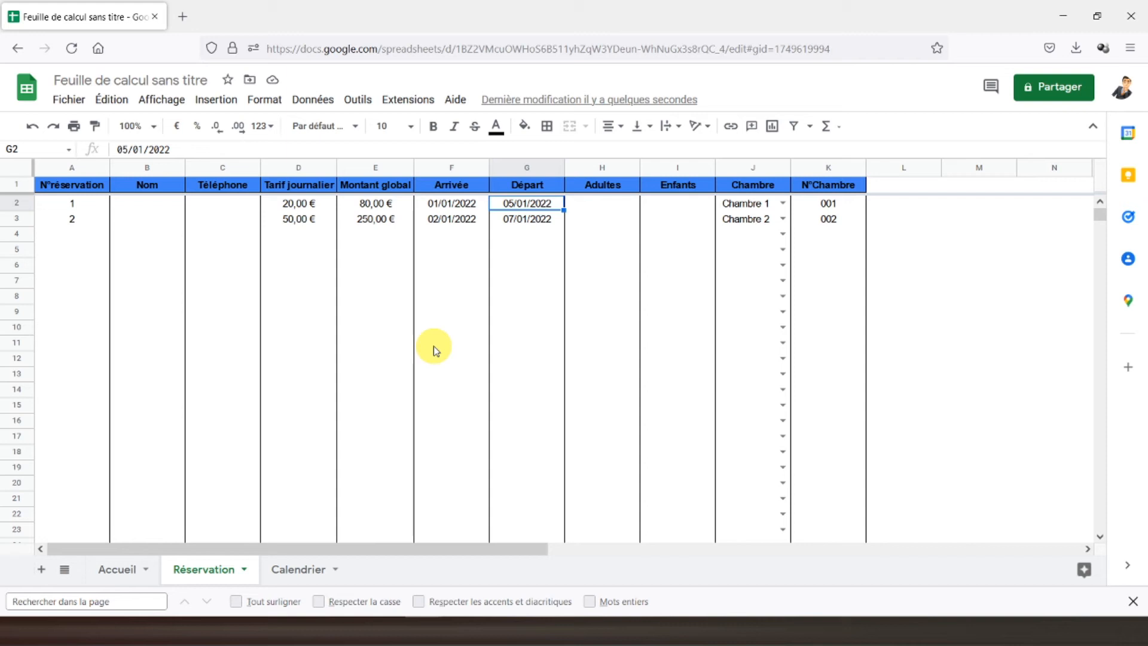
type("02/02/2022")
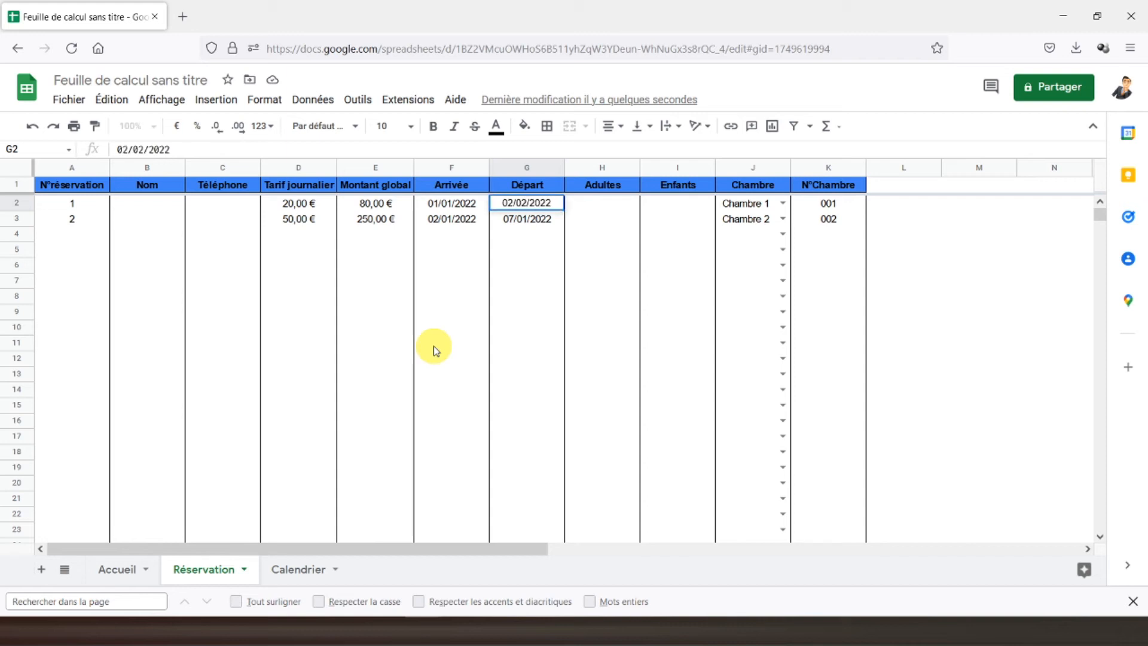
key("Return")
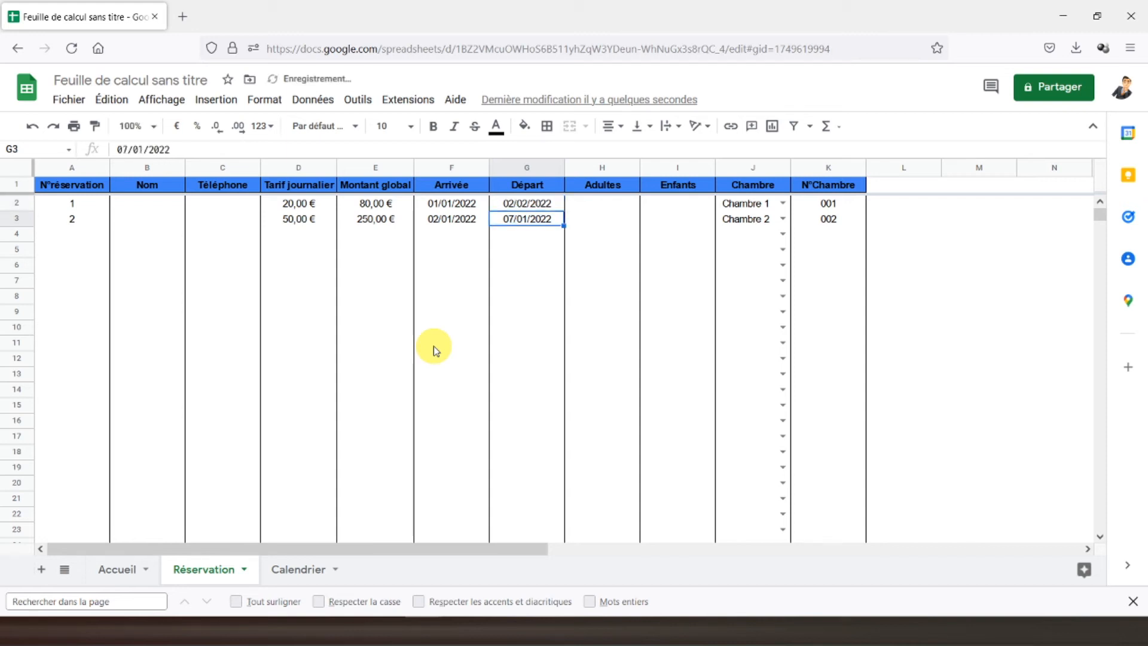
type("1503")
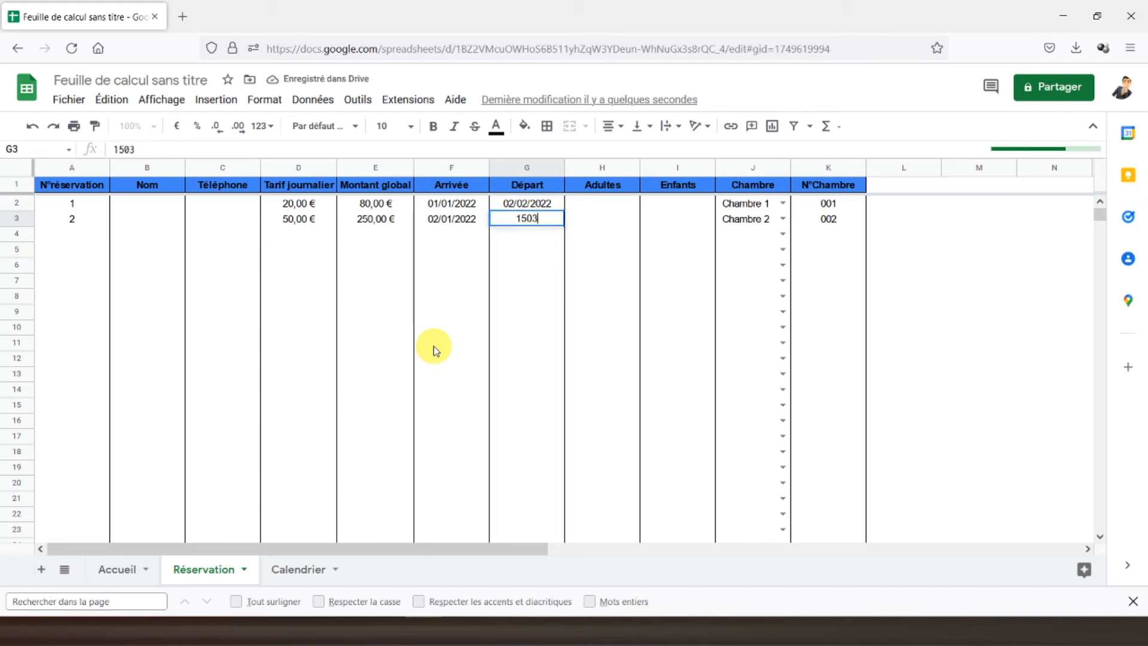
key("BackSpace")
type("1/")
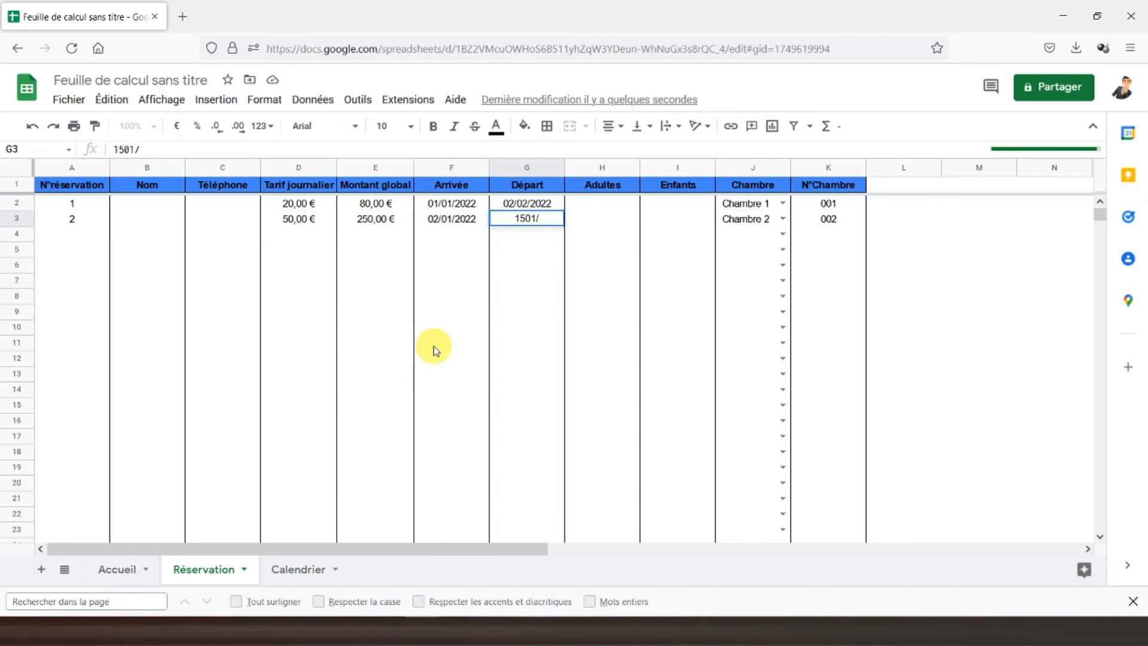
type("2022")
key("Return")
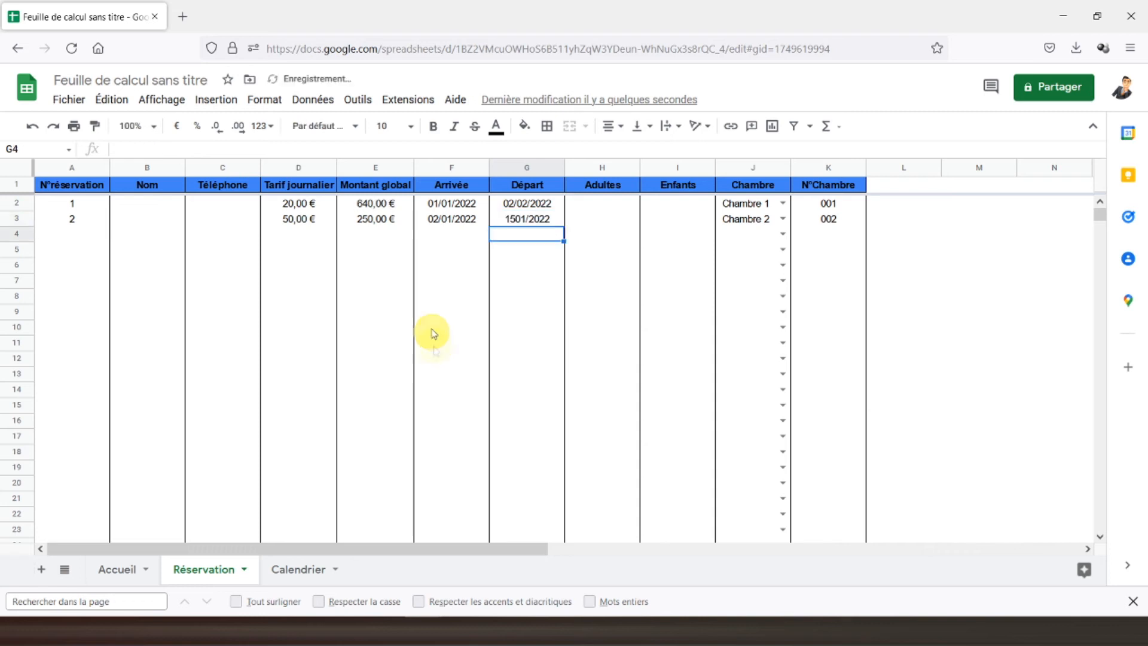
left_click(512, 222)
key("Delete")
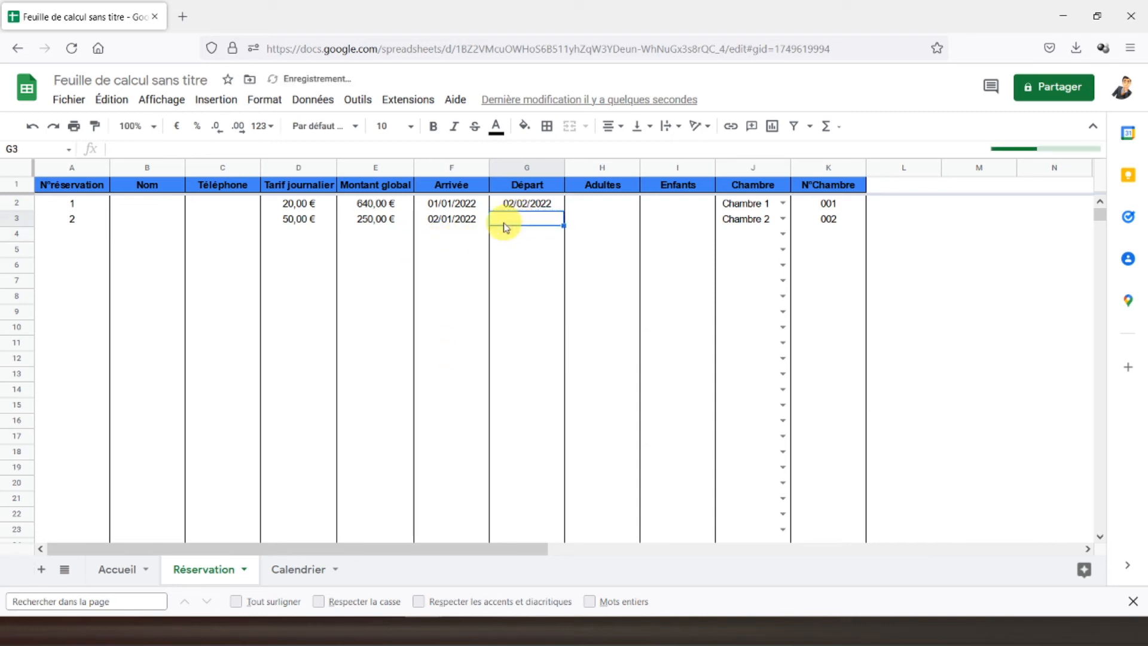
- Set the Chambre 2 booking's departure date to 15/01/2022 in Réservation
type("15/")
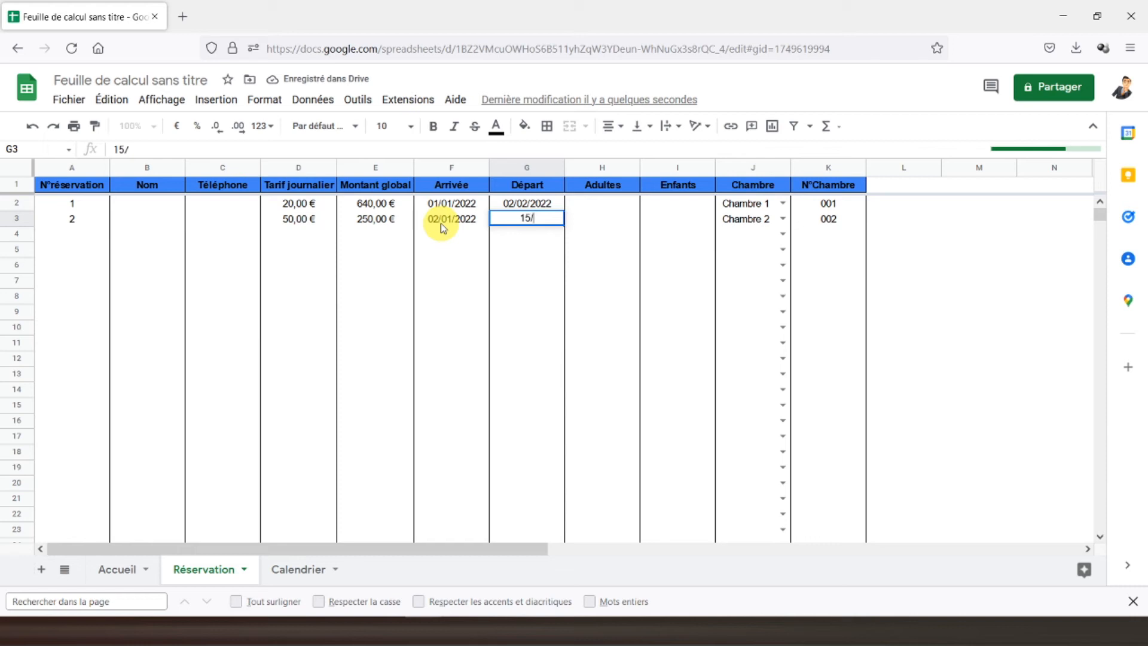
type("01/2022")
key("Return")
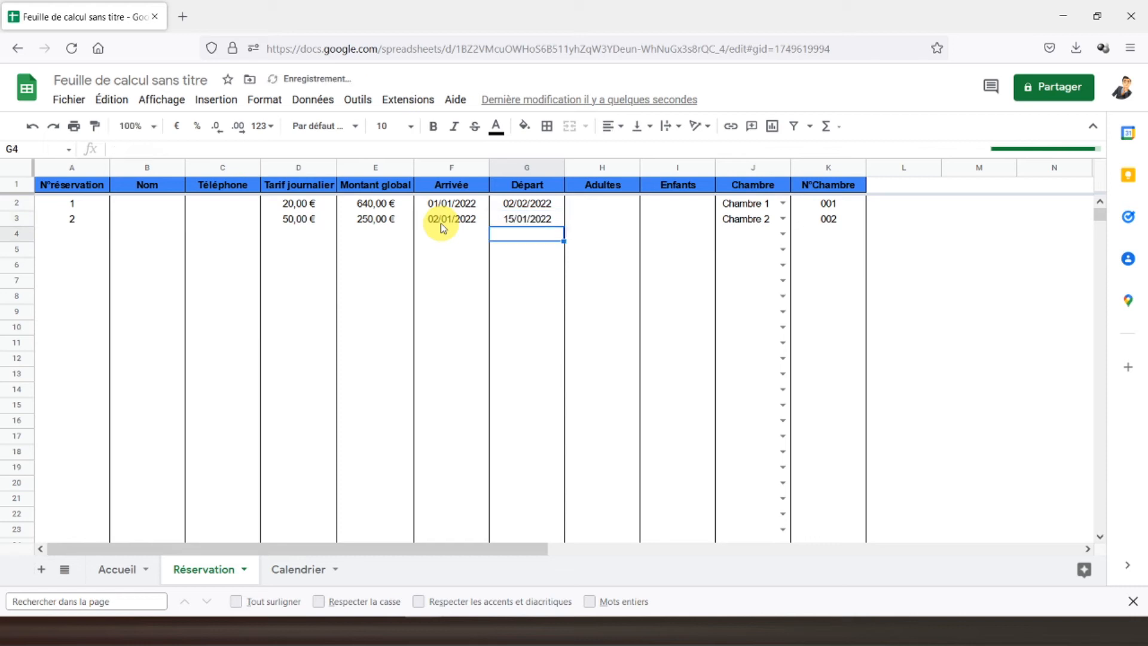
- Examine the extended dates and both rooms' availability across Calendrier through 02/02/2022, and return to the first column
left_click(291, 571)
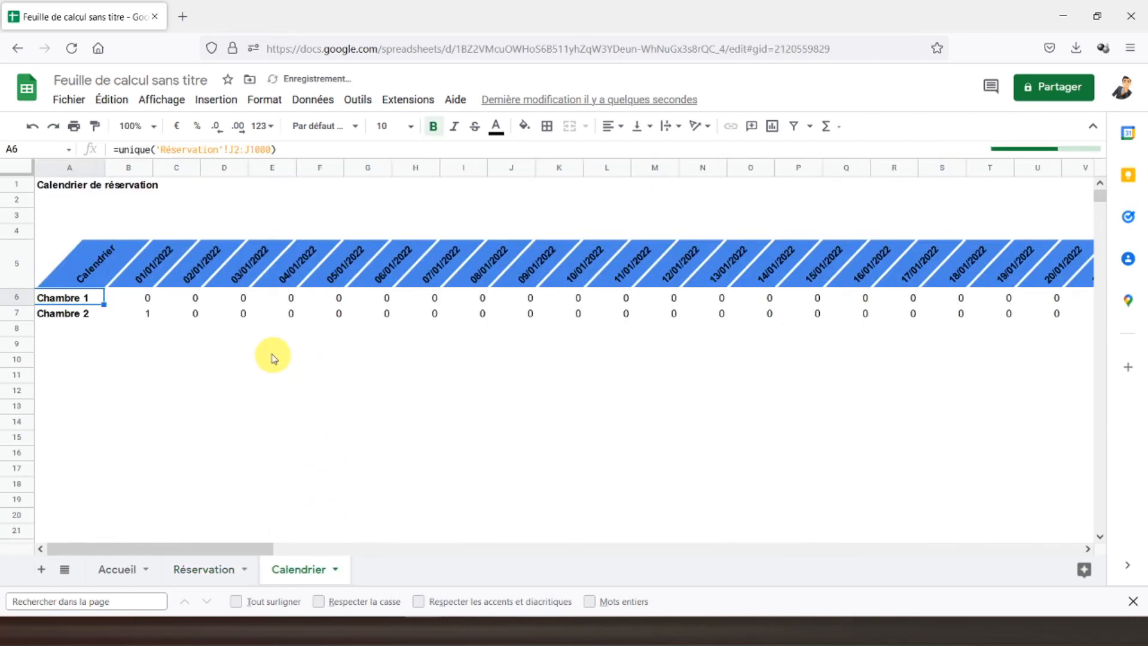
left_click(301, 301)
key("Right")
key("Right")
key("Right")
key("Right")
key("Right")
key("Right")
key("Right")
key("Right")
key("Right")
key("Right")
key("Right")
key("Right")
key("Right")
key("Right")
key("Right")
key("Right")
key("Right")
key("Right")
key("Right")
key("Right")
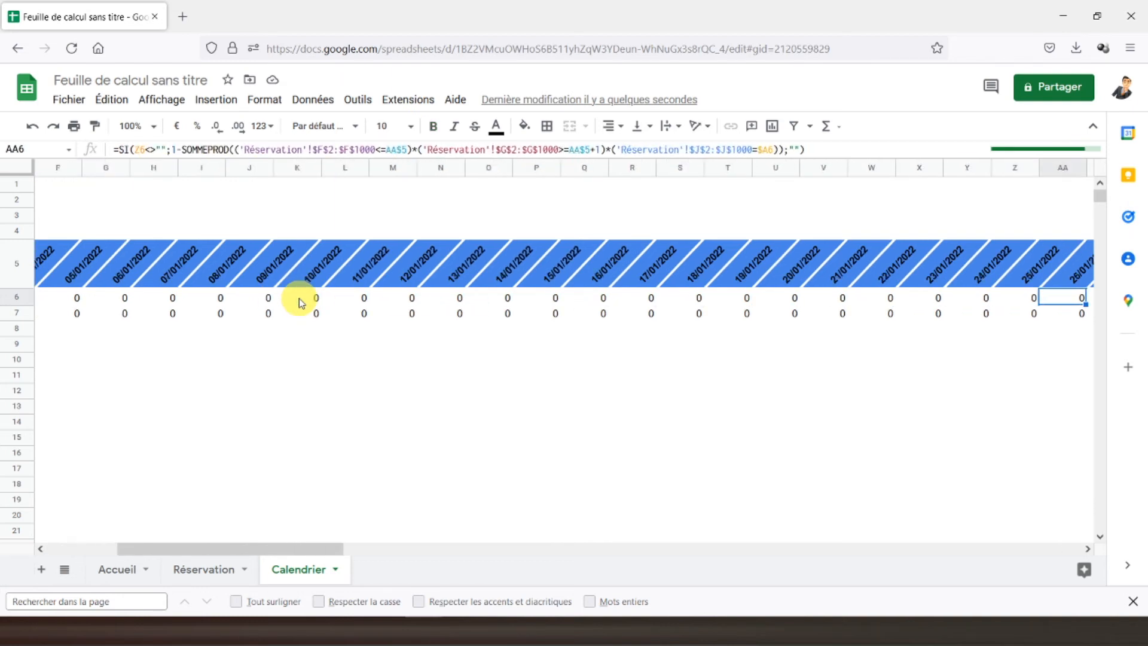
key("Right")
key("Right")
key("Right")
key("Right")
key("Right")
key("Right")
key("Right")
key("Right")
key("Right")
key("Right")
key("Right")
key("Right")
key("Right")
key("Right")
key("Right")
key("Right")
key("Right")
key("Right")
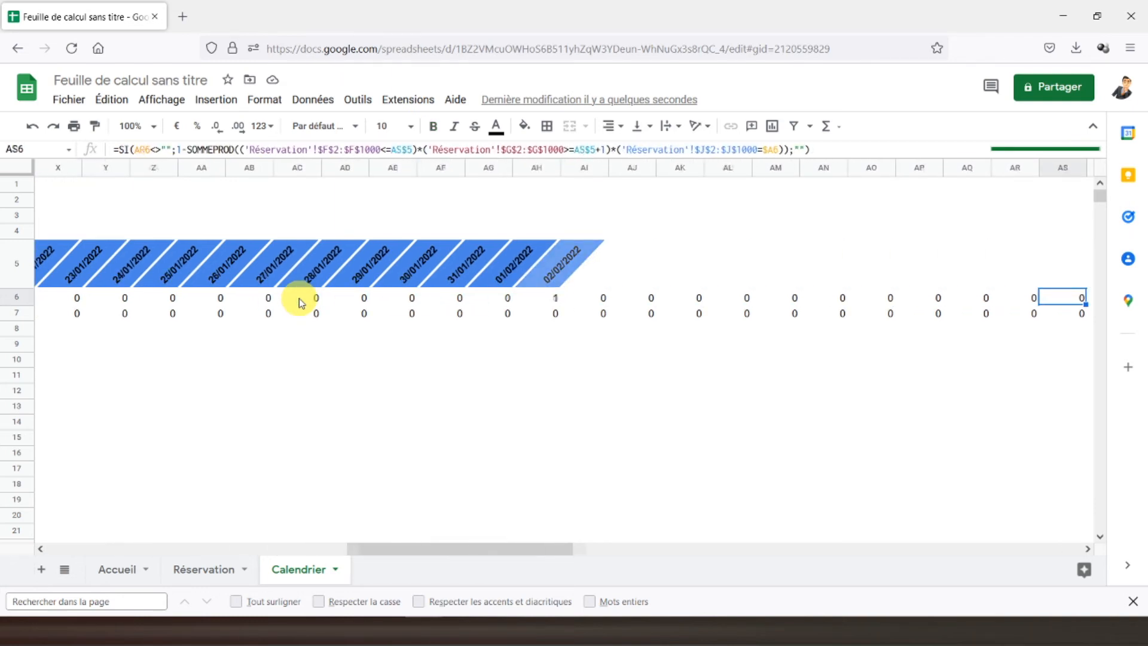
key("Left")
key("Left")
key("Left")
key("Left")
key("Left")
key("Left")
key("Left")
key("Left")
key("Left")
key("Left")
key("Left")
key("Left")
key("Left")
key("Left")
key("Left")
key("Left")
key("Left")
key("Left")
key("Left")
key("Left")
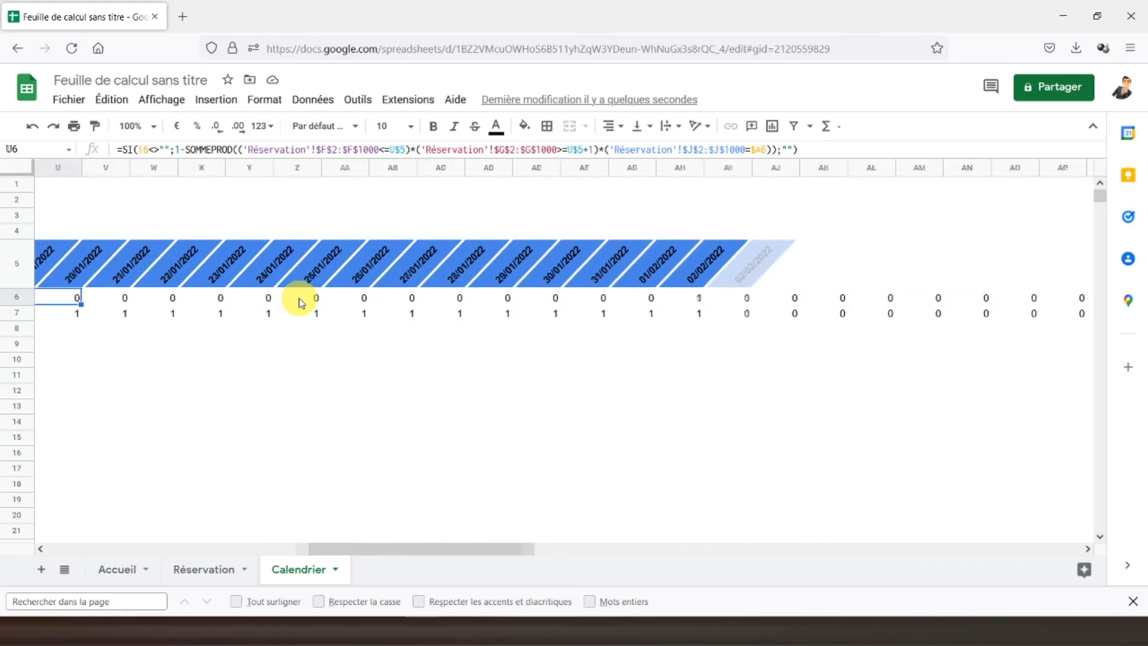
key("Left")
key("Left")
key("Left")
key("Left")
key("Left")
key("Left")
key("Left")
key("Left")
key("Left")
key("Left")
key("Left")
key("Left")
key("Left")
key("Left")
key("Left")
key("Left")
key("Left")
key("Left")
key("Left")
key("Left")
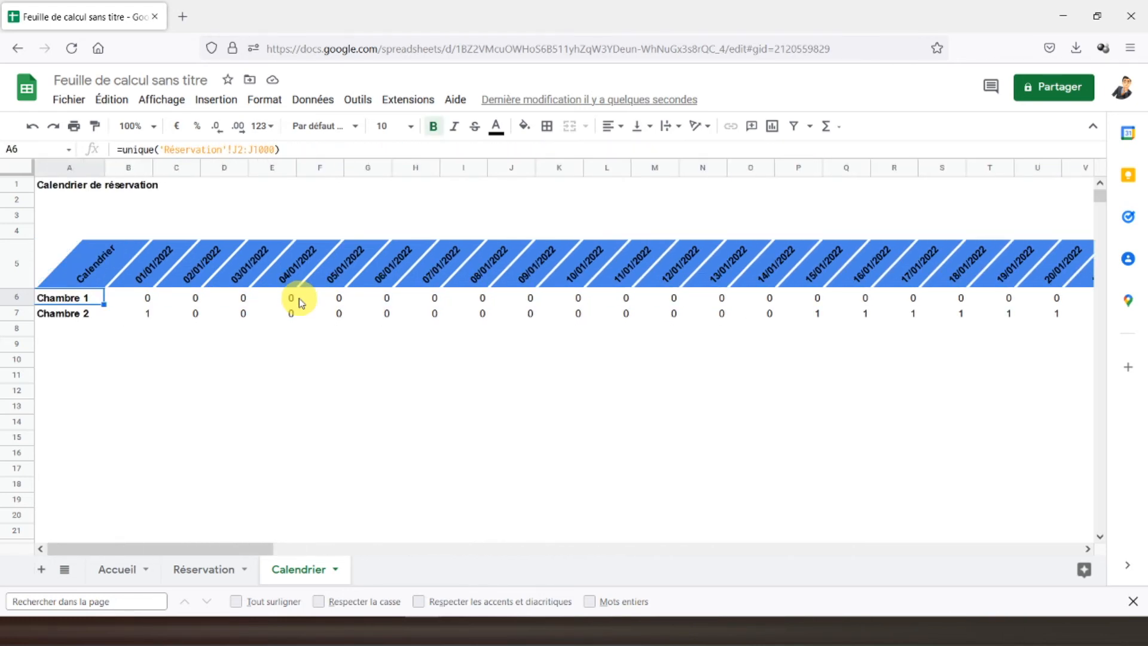
- Insert an empty row above Calendrier's date header row
key("Up")
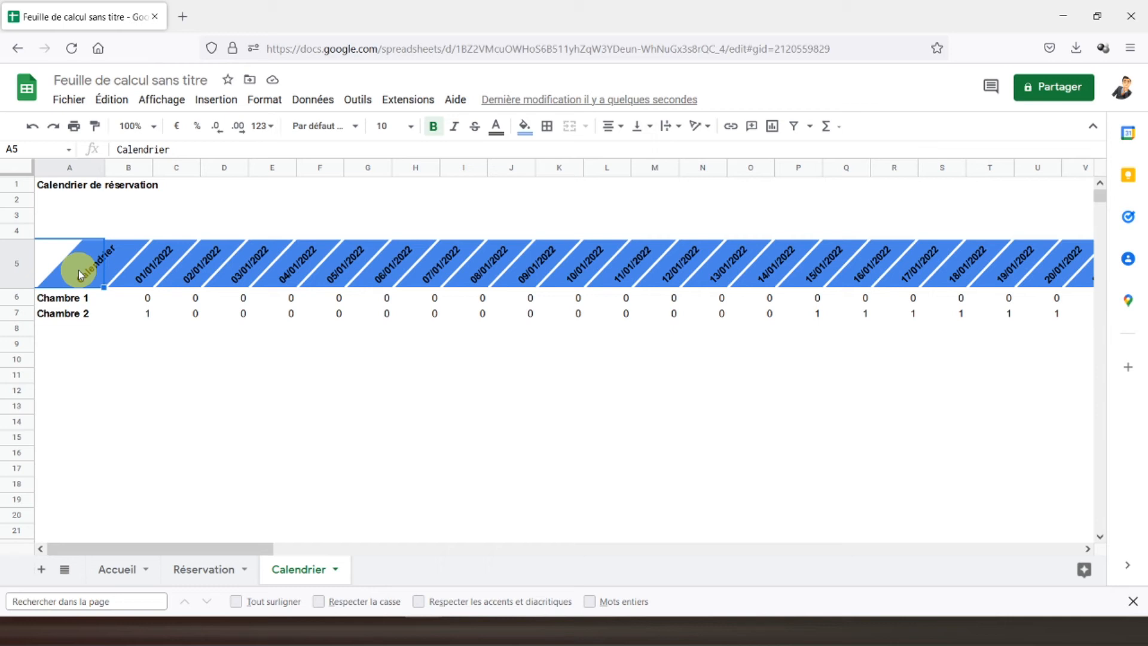
key("ctrl+z")
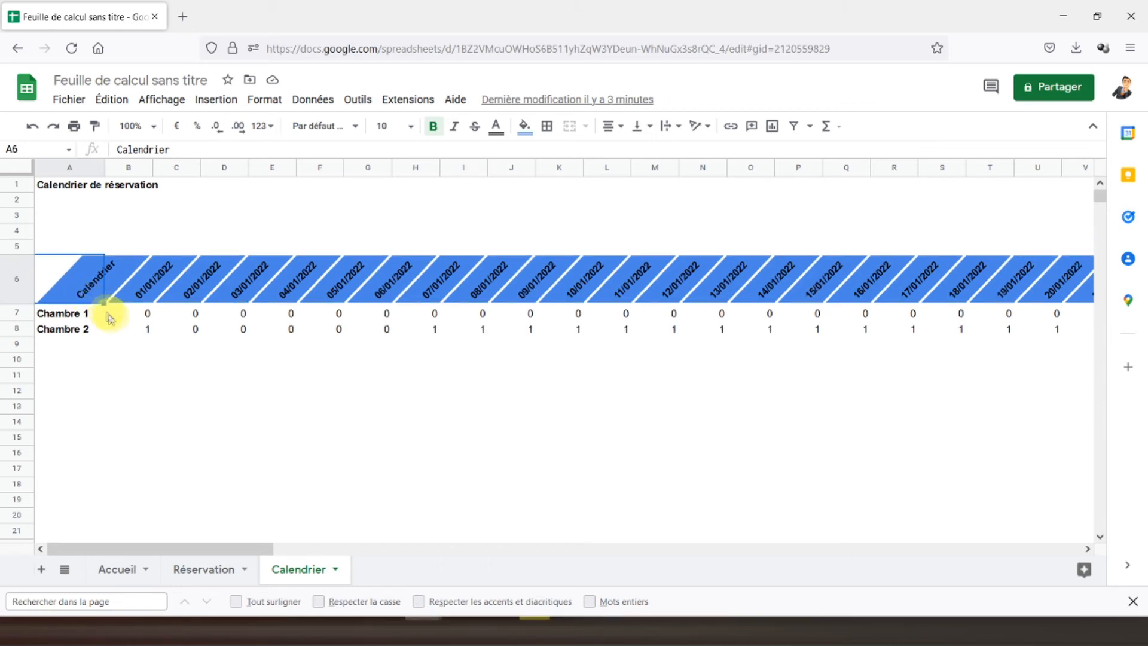
- Examine Chambre 1's availability formulas along row 7 of Calendrier past 02/02/2022, and return to B7
left_click(130, 314)
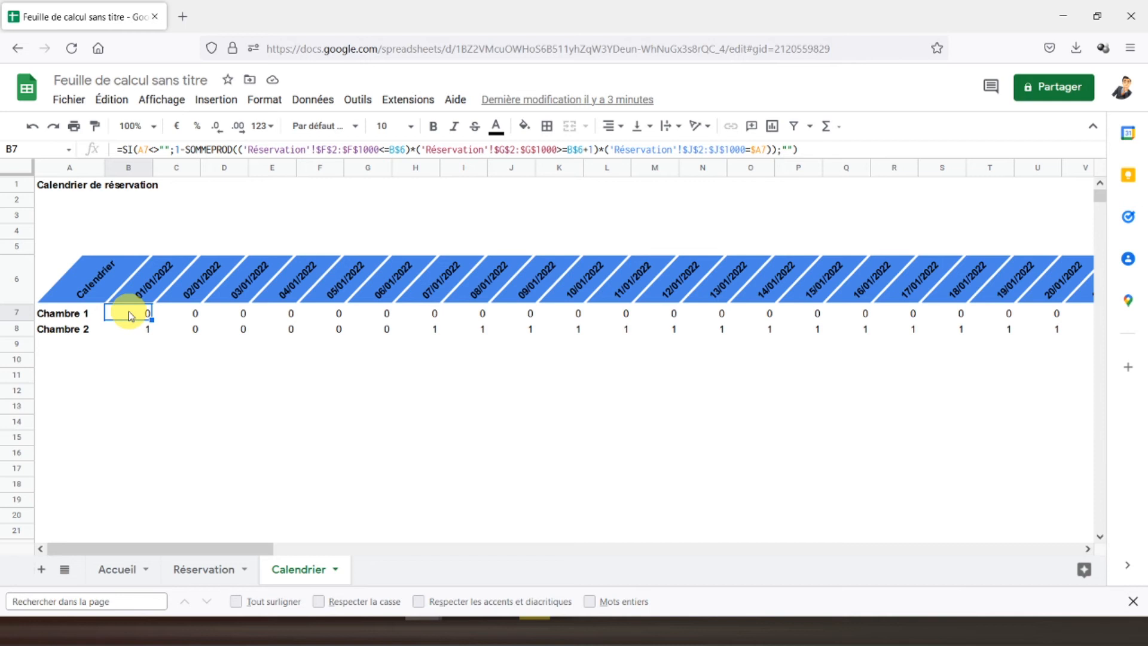
key("Right")
key("Right")
key("Right")
key("Right")
key("Right")
key("Right")
key("Right")
key("Right")
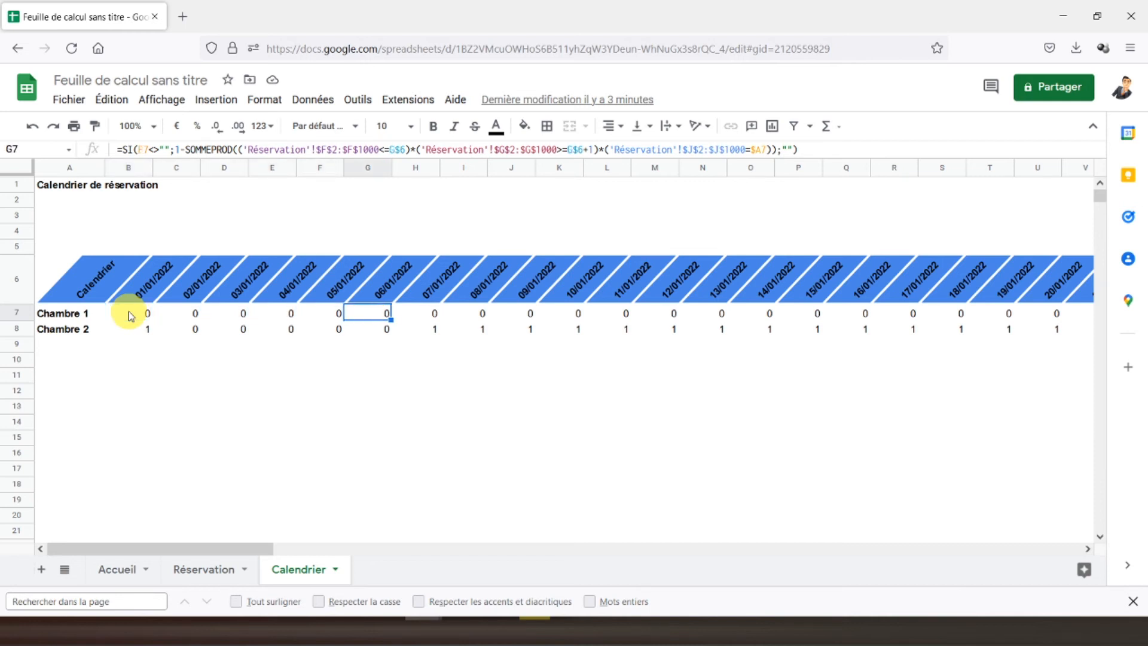
key("Right")
key("Right")
key("Right")
key("Right")
key("Right")
key("Right")
key("Right")
key("Right")
key("Right")
key("Right")
key("Right")
key("Right")
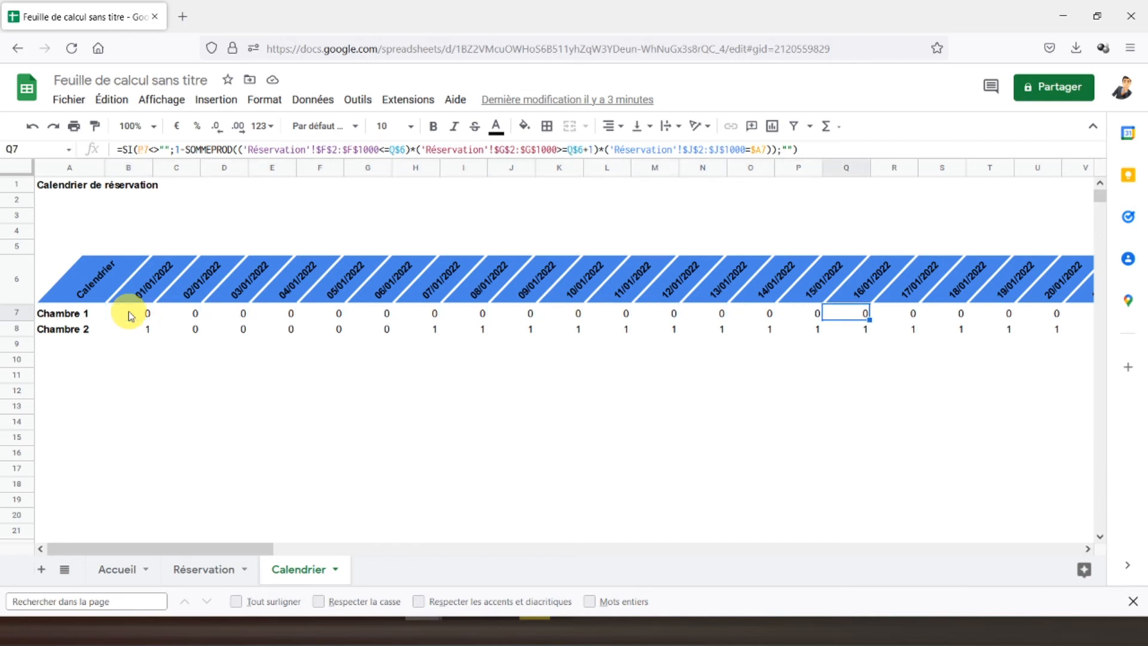
key("Right")
key("Right")
key("Right")
key("Right")
key("Right")
key("Right")
key("Right")
key("Right")
key("Right")
key("Right")
key("Right")
key("Right")
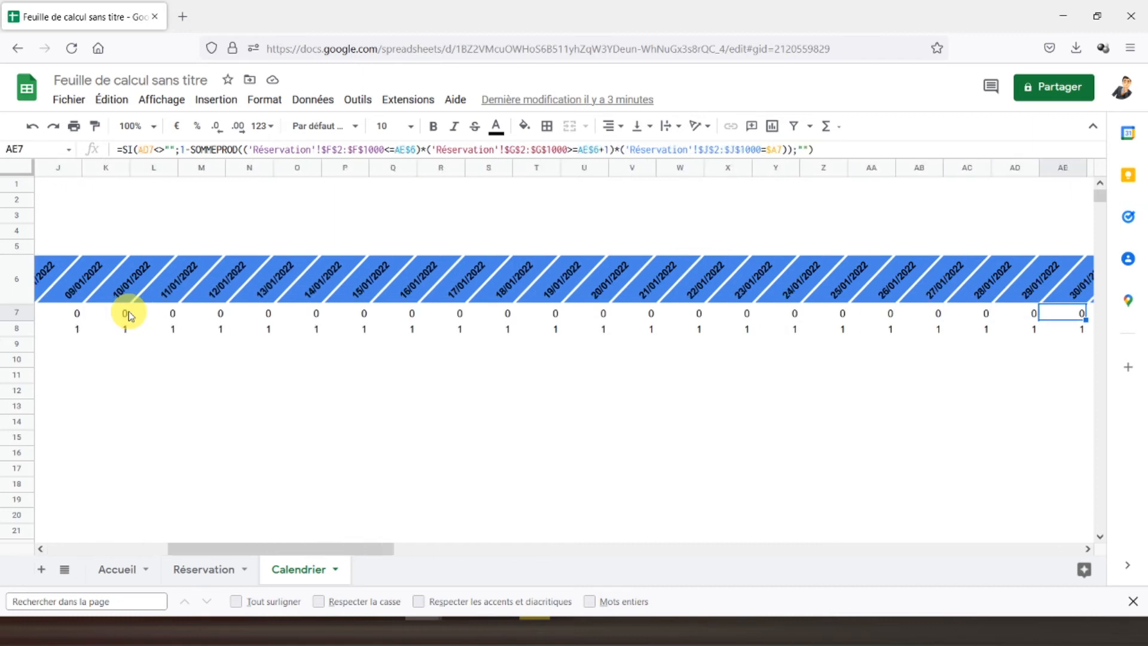
key("Right")
key("Right")
key("Right")
key("Right")
key("Right")
key("Right")
key("Right")
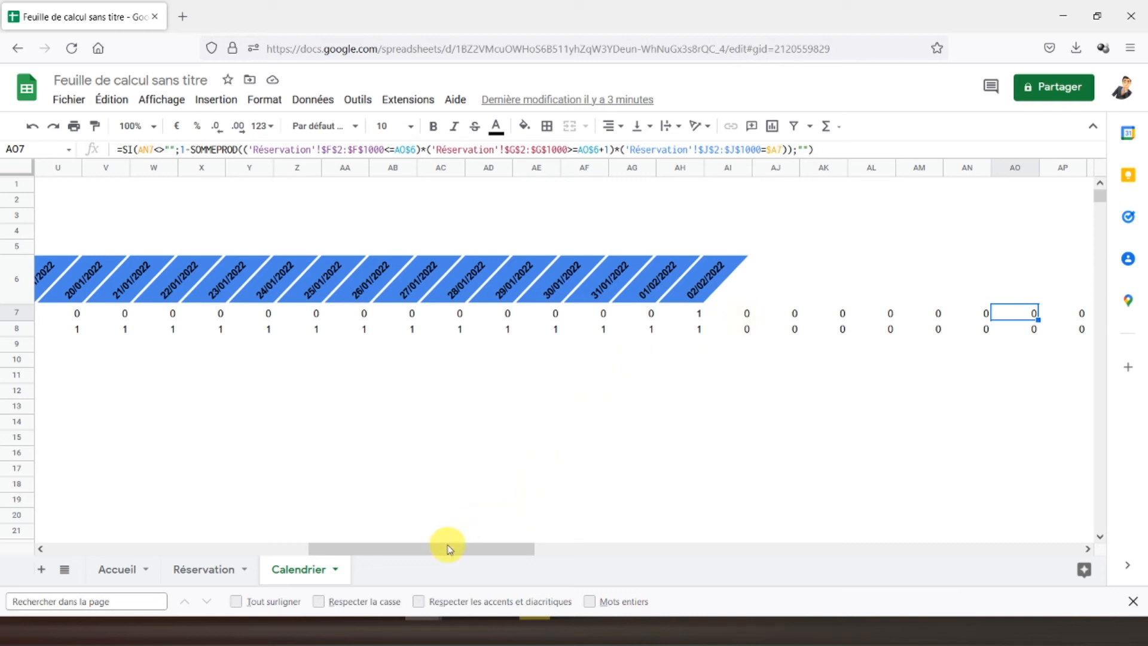
left_click_drag(450, 549, 109, 545)
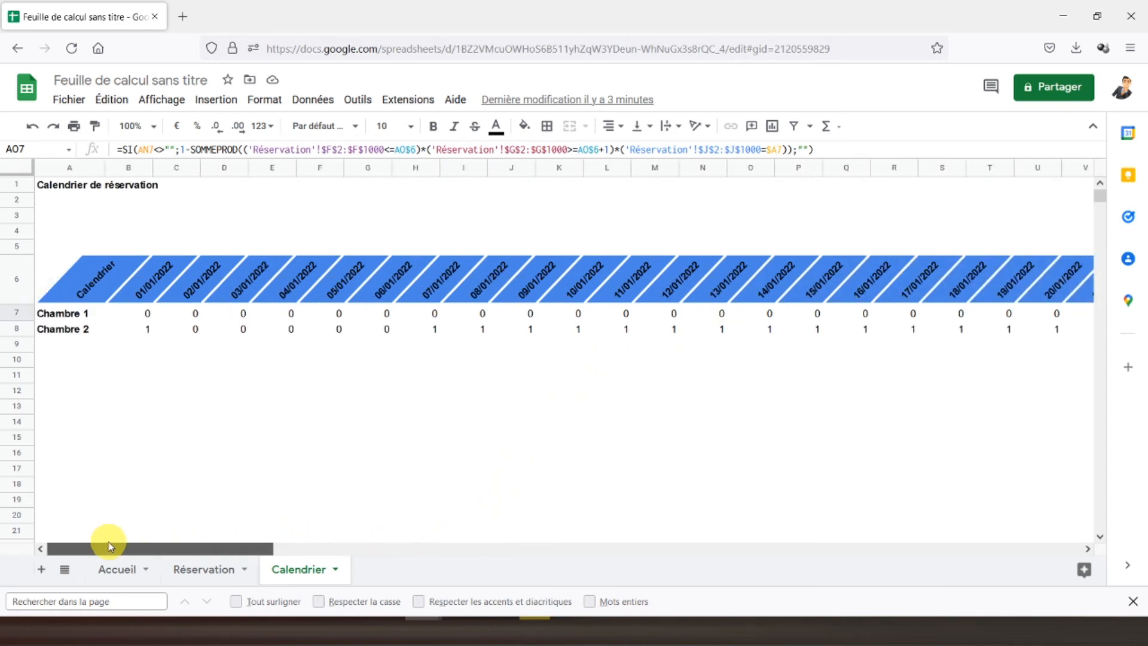
left_click(121, 313)
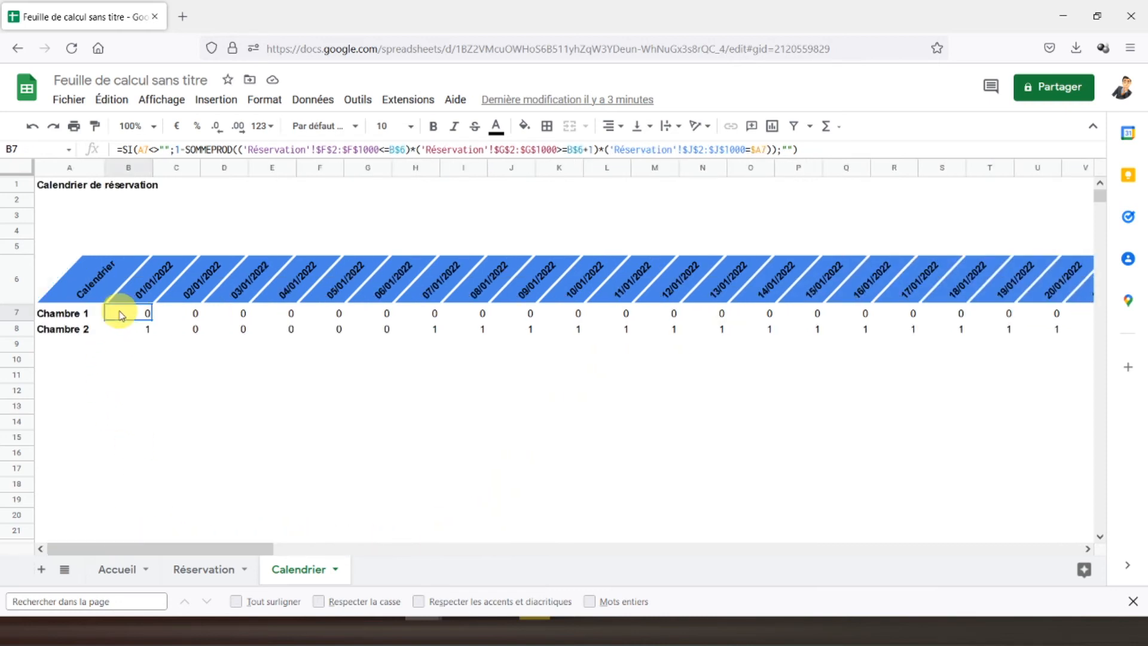
- Wrap B7's availability formula in an outer SI that tests B$6="" and returns "" when the date is empty
left_click(122, 149)
type("si")
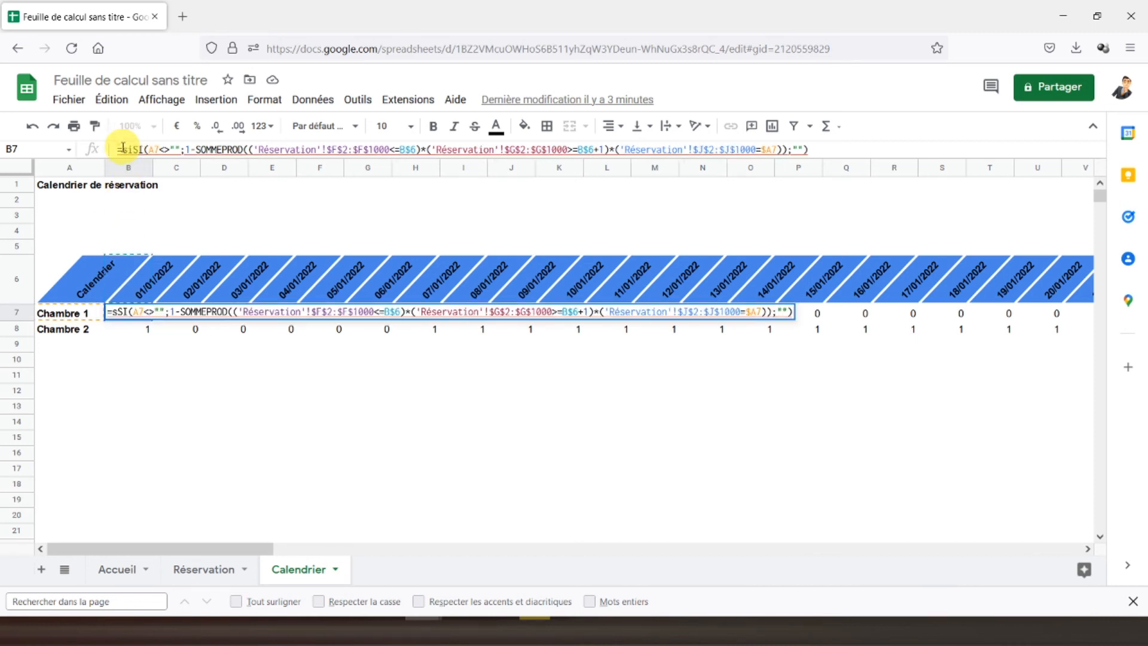
type("(")
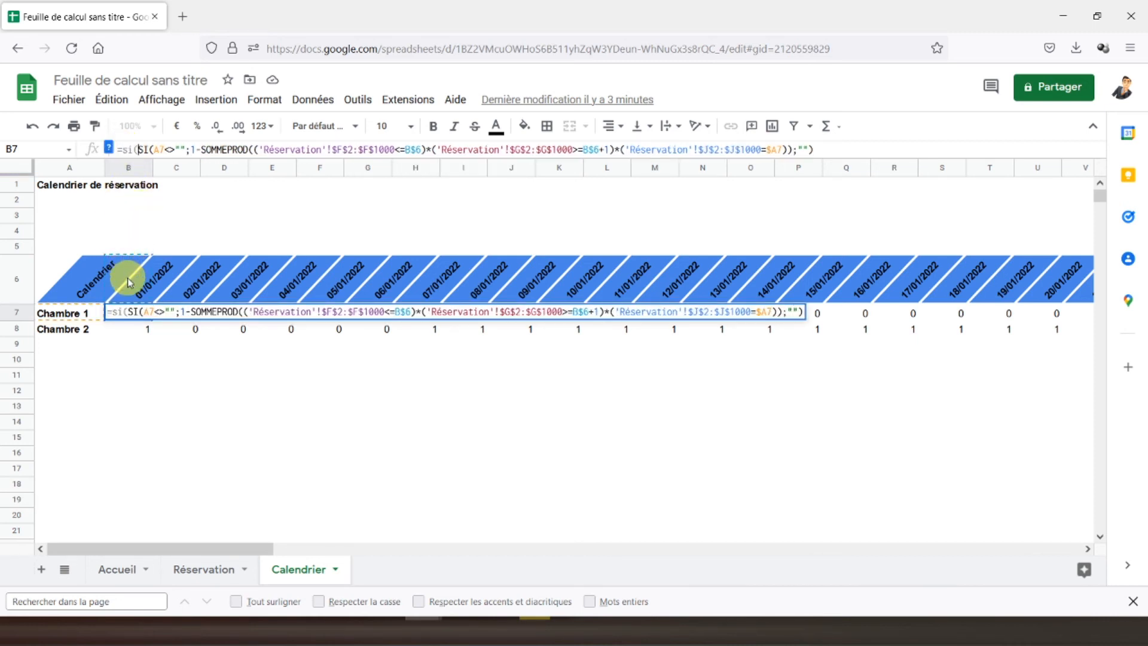
left_click(127, 277)
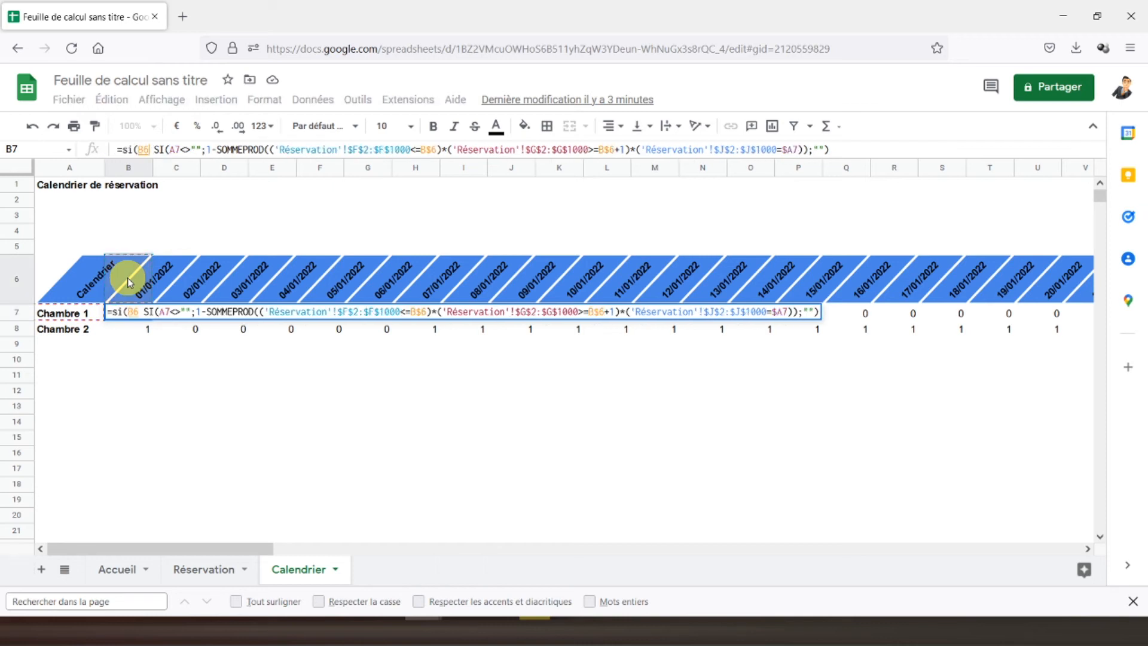
type("=\"\"")
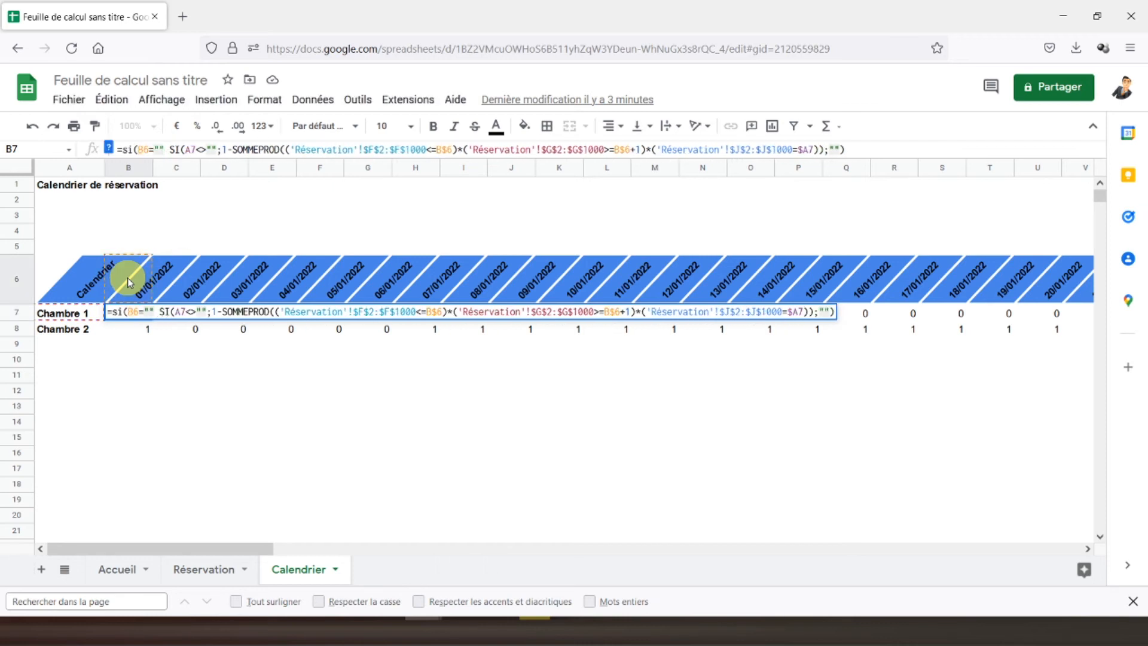
type(";\"\"")
left_click(873, 150)
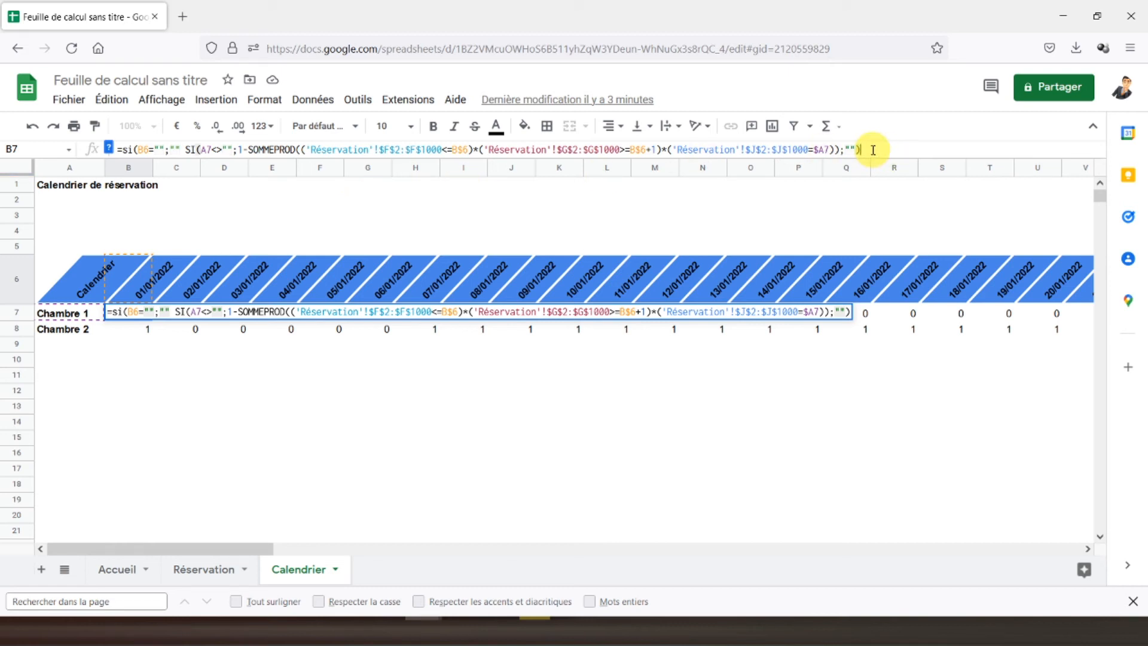
type(")")
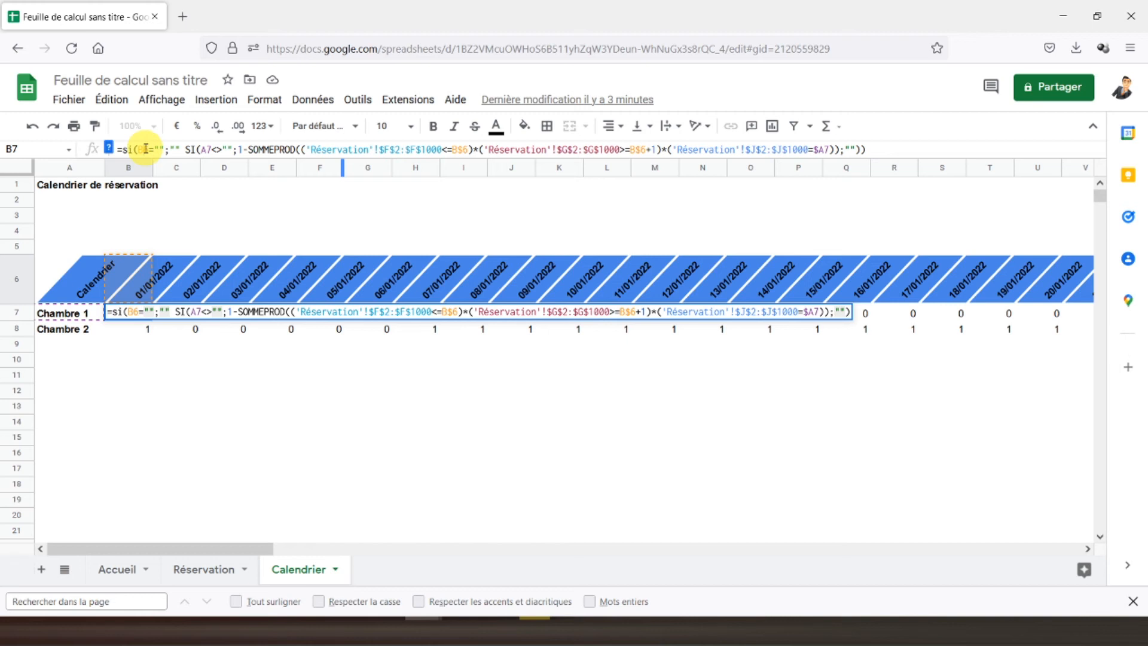
type("$")
key("Return")
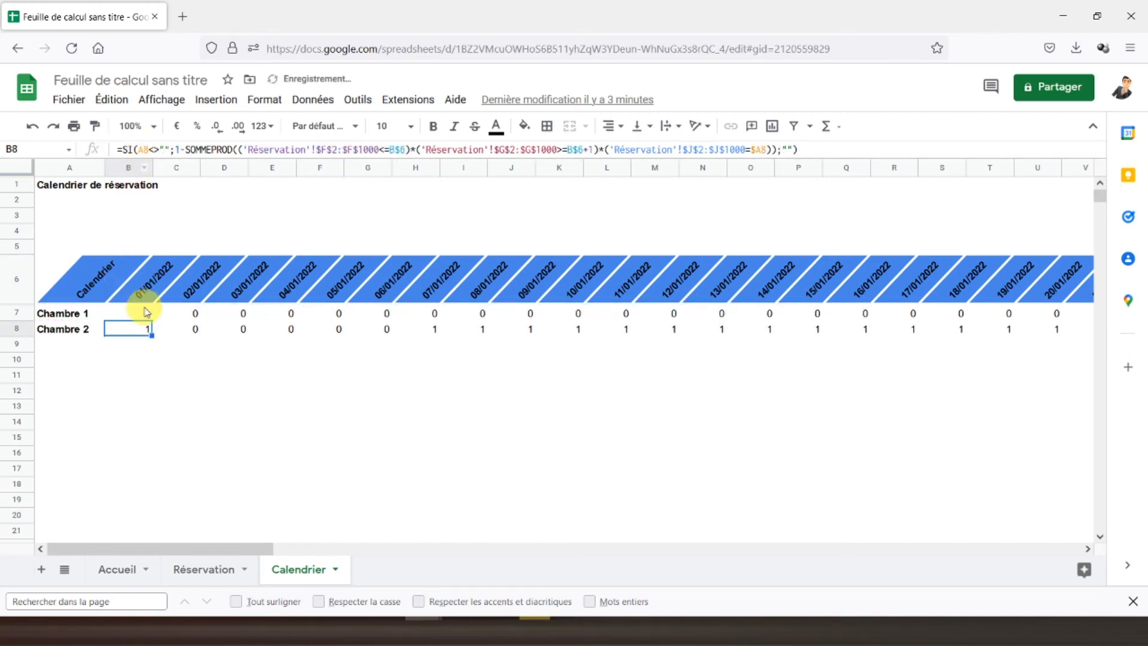
- Insert the missing semicolon before the inner SI in B7's formula and remove the extra space
left_click(132, 317)
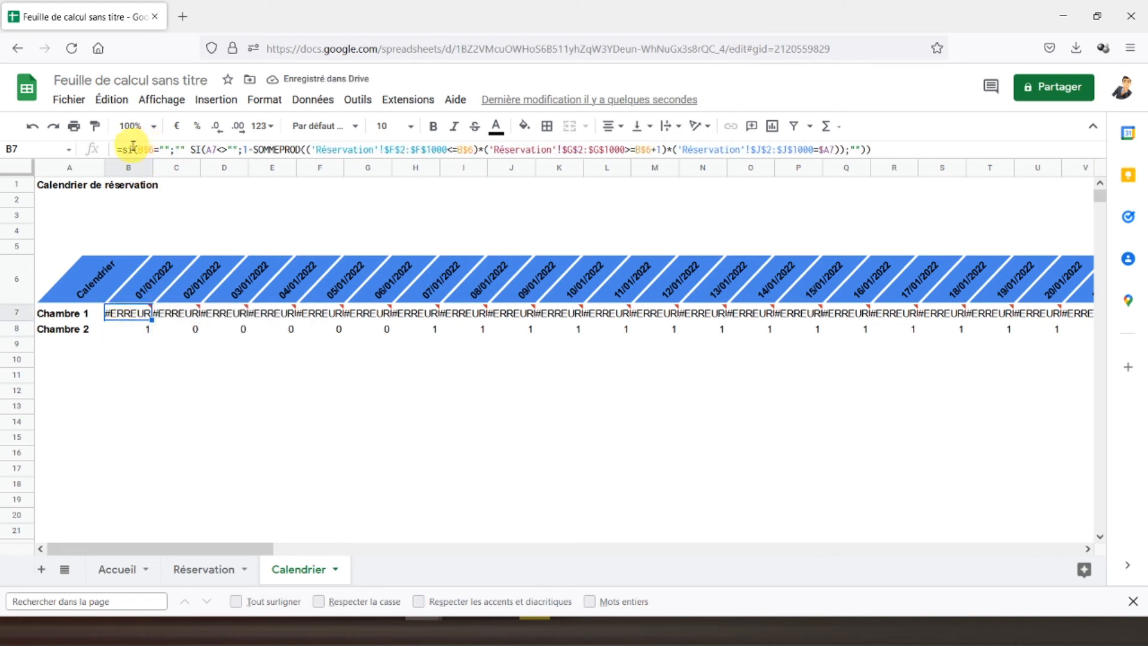
left_click(191, 148)
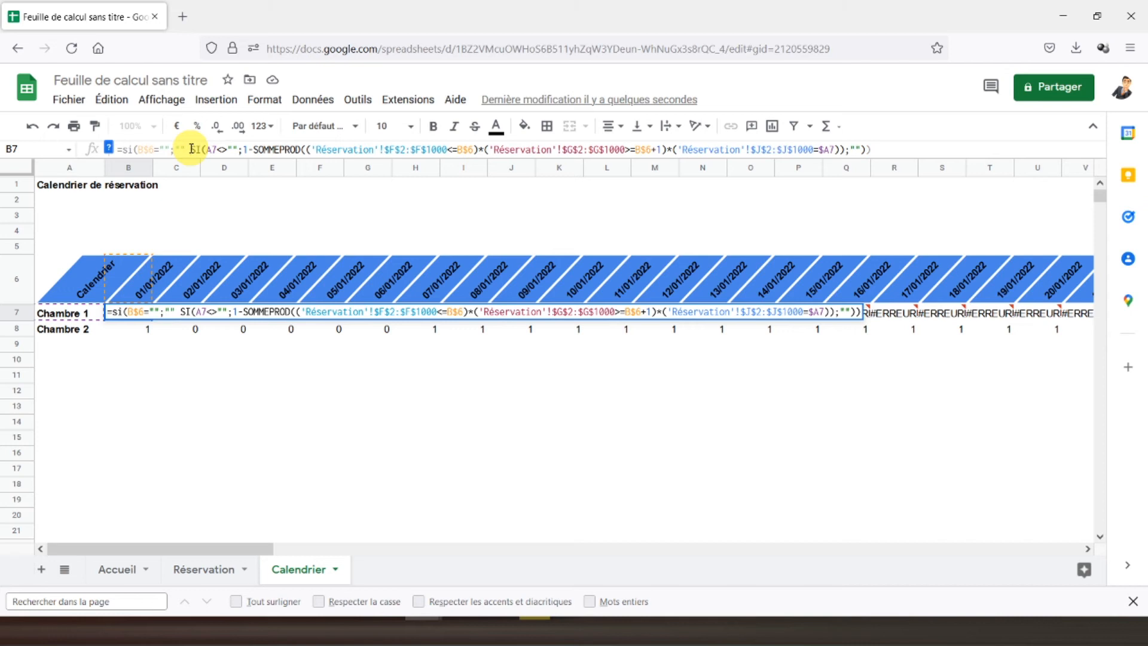
type(";")
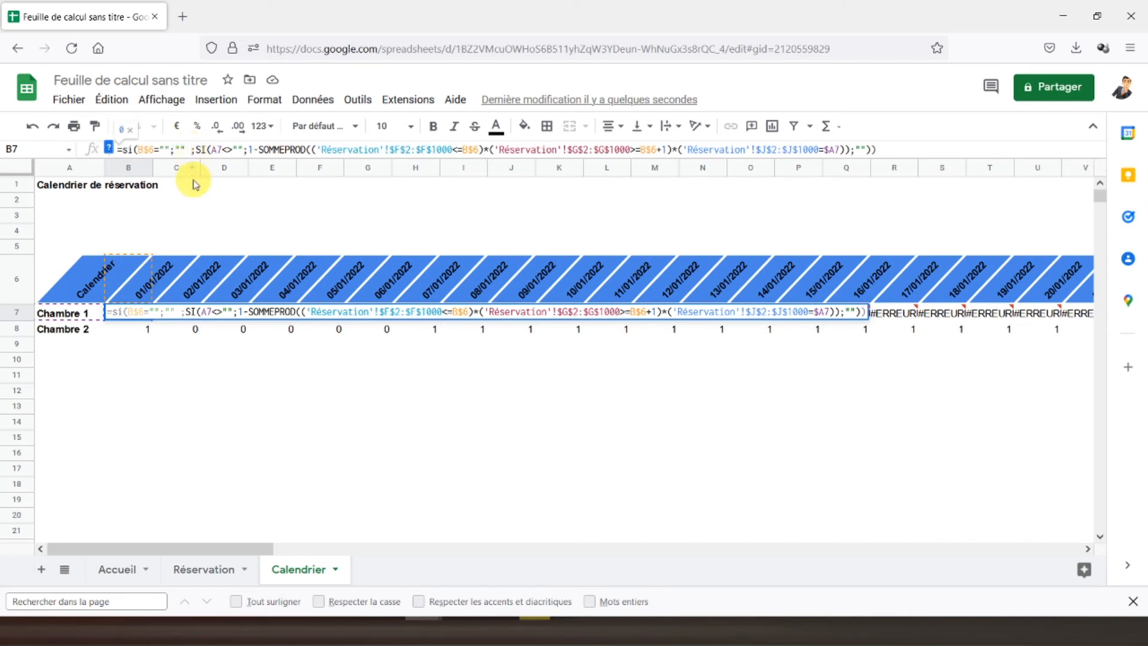
key("BackSpace")
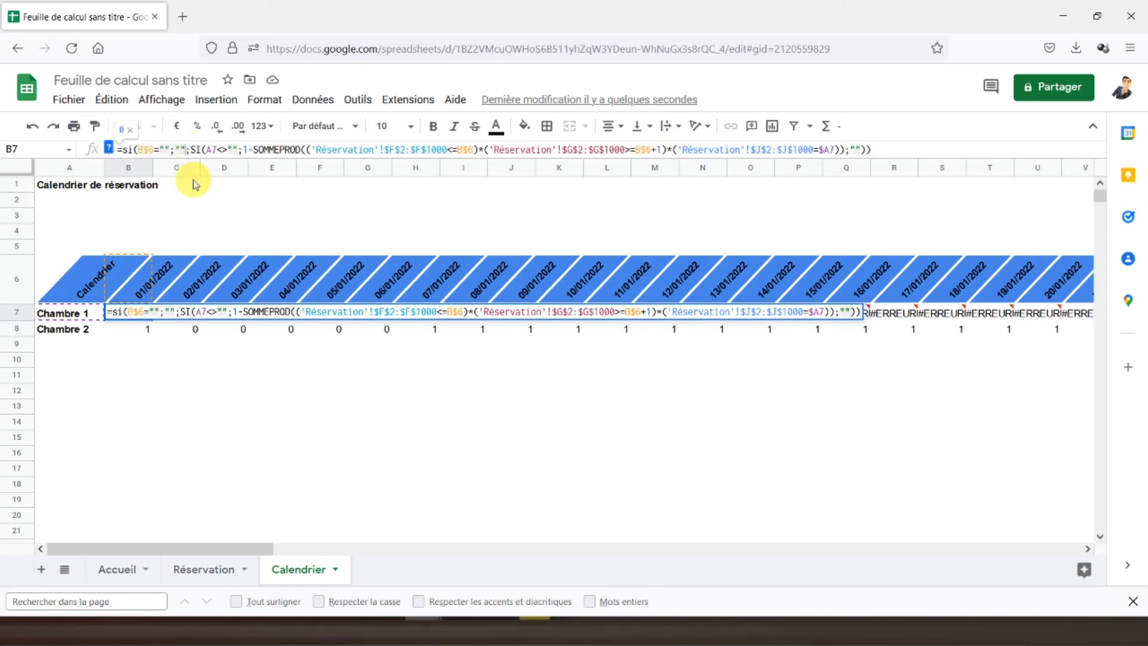
key("Return")
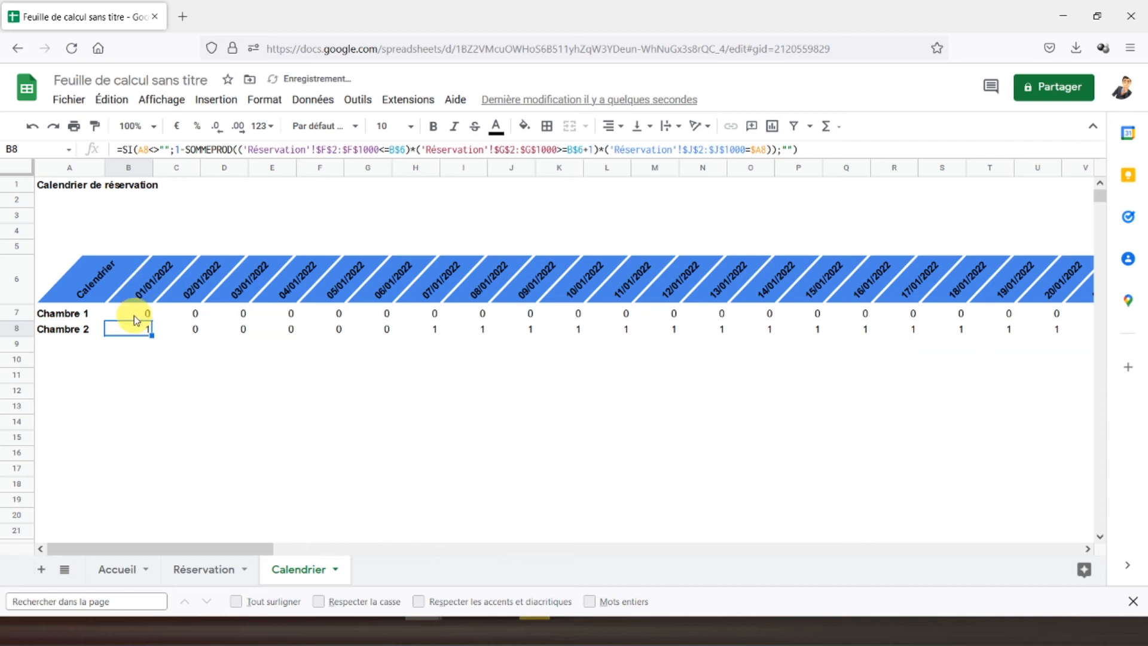
- Copy B7's formula across row 7 through CG7
left_click(135, 315)
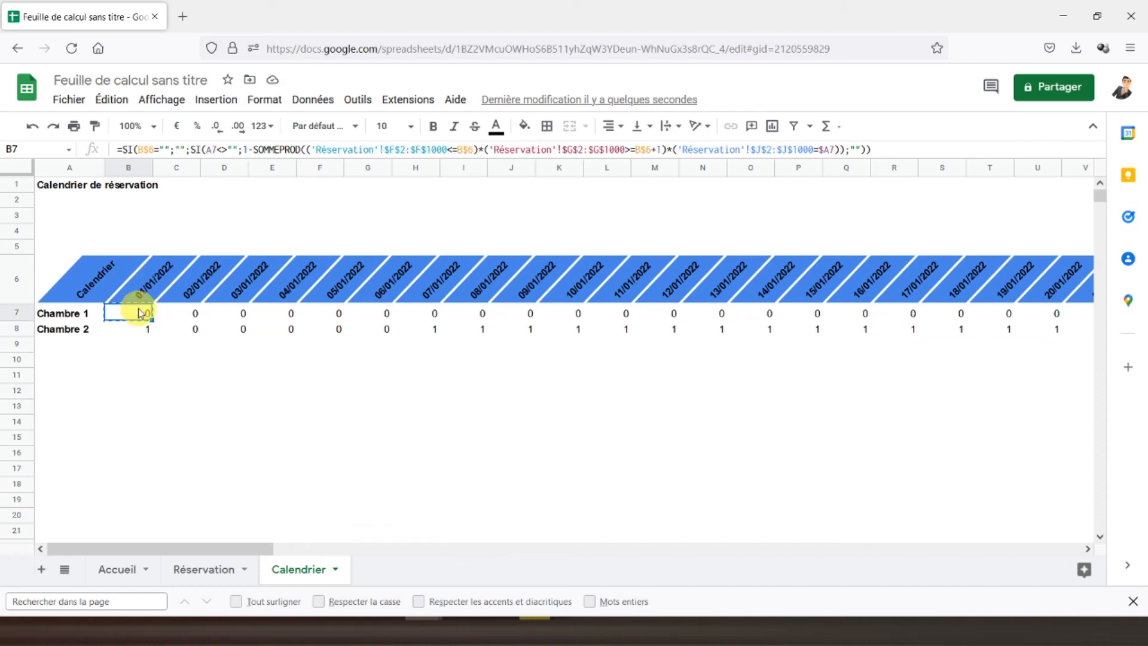
key("ctrl+shift+Right")
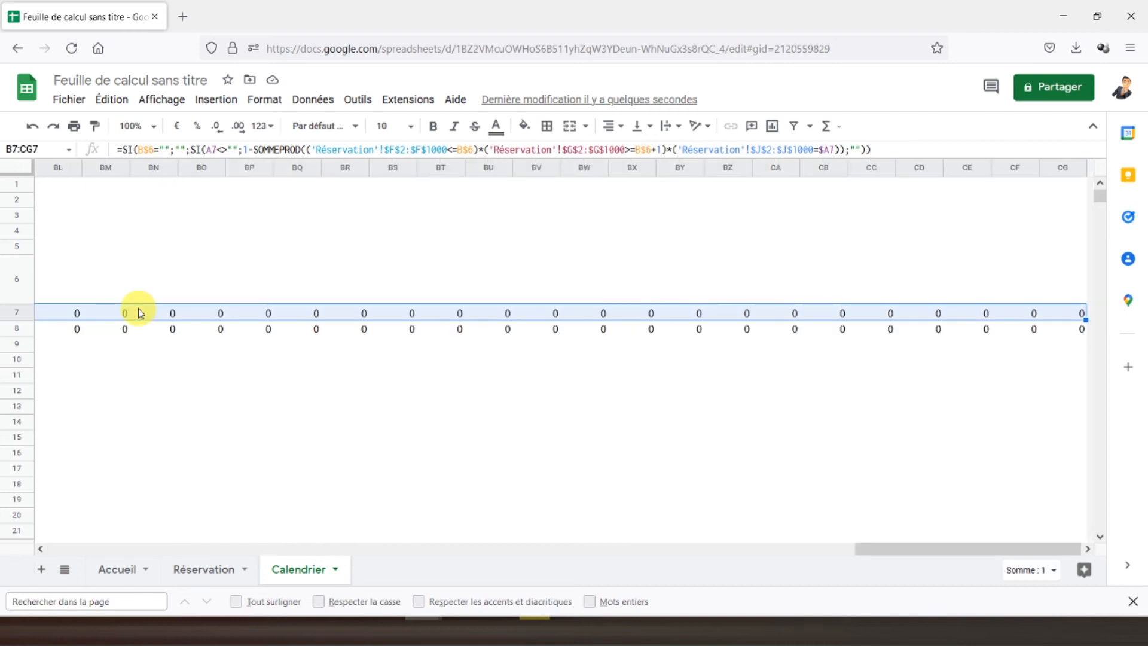
key("ctrl+v")
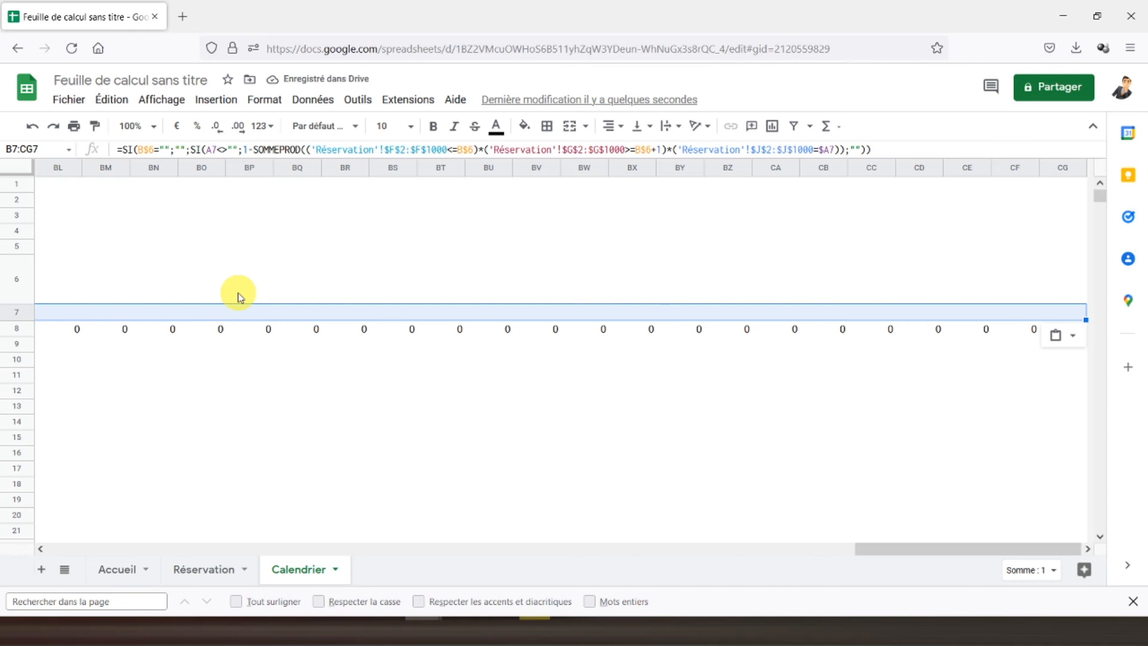
- Examine Chambre 1's availability along row 7 past 02/02/2022, compare it with the booking dates in Réservation, and return to Calendrier
key("Left")
key("Right")
key("Right")
key("Right")
key("Right")
key("Right")
key("Right")
key("Right")
key("Right")
key("Right")
key("Right")
key("Right")
key("Right")
key("Right")
key("Right")
key("Right")
key("Right")
key("Right")
key("Right")
key("Right")
key("Right")
key("Right")
key("Right")
key("Right")
key("Right")
key("Right")
key("Right")
key("Right")
key("Right")
key("Right")
key("Right")
key("Right")
key("Right")
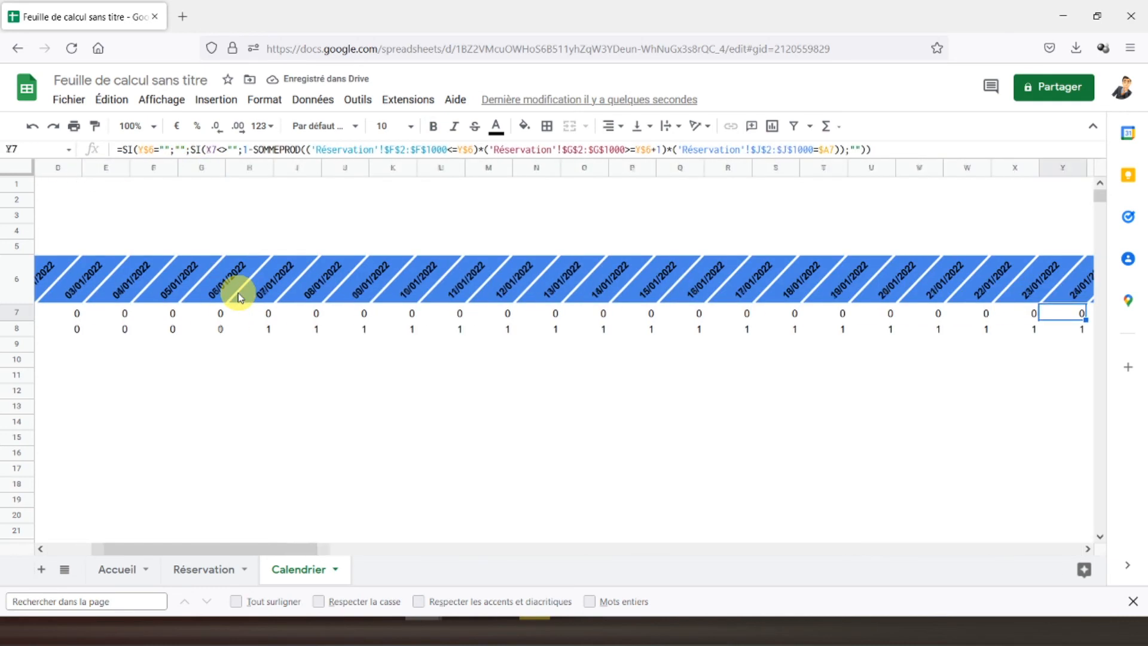
key("Left")
key("Left")
key("Left")
key("Left")
key("Left")
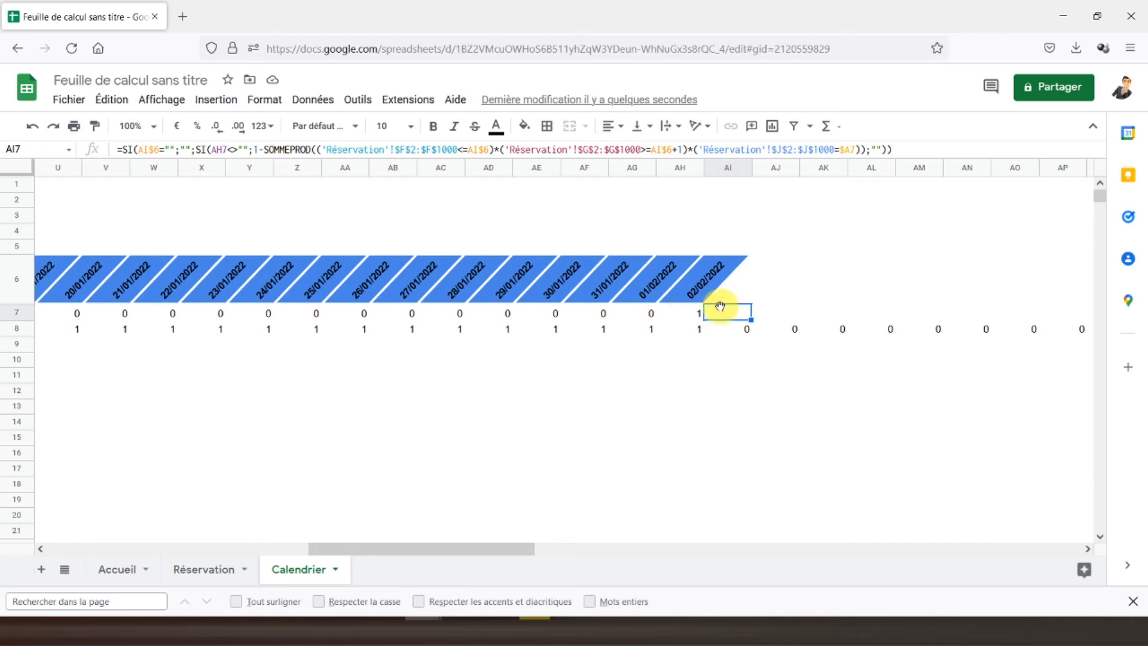
left_click(204, 573)
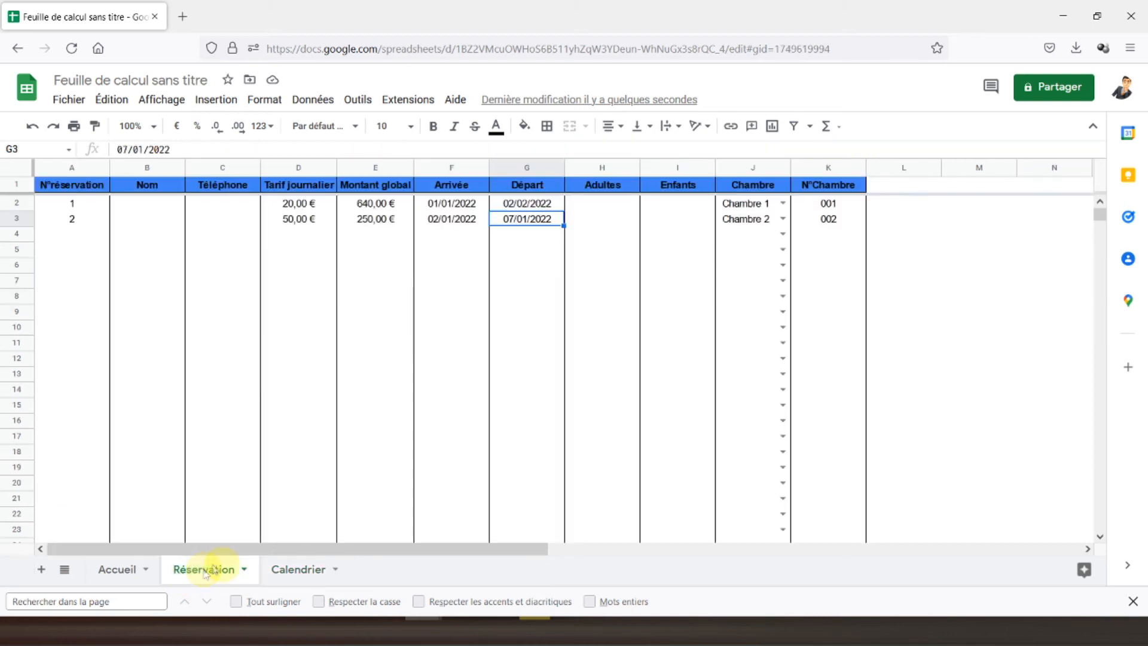
left_click(298, 579)
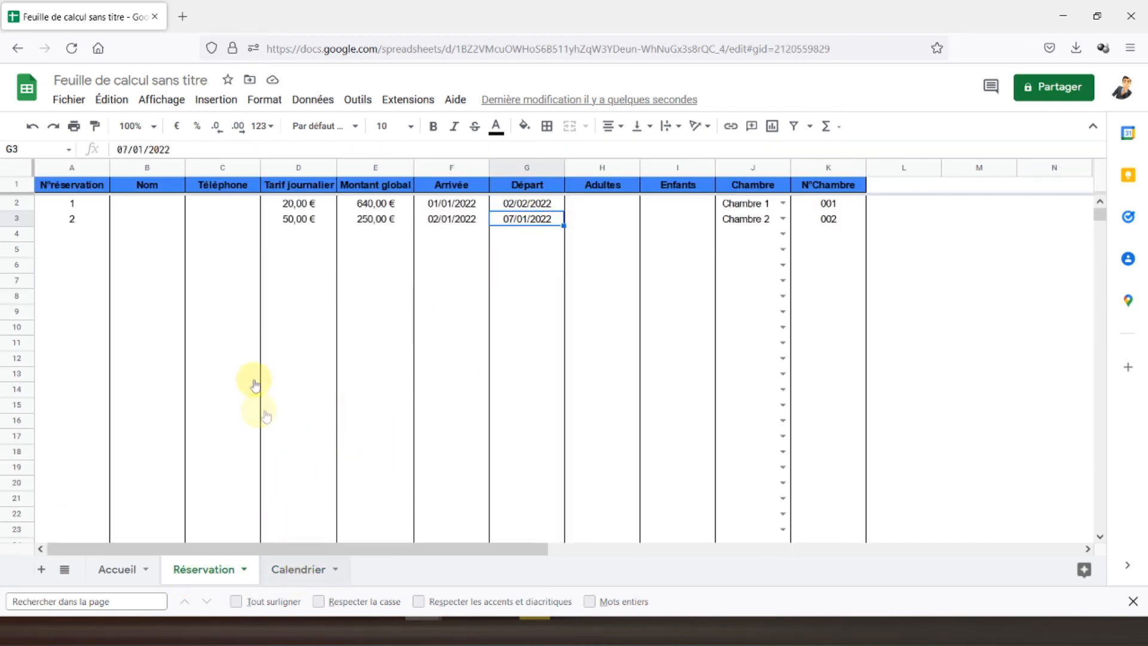
- Paste B7's formula over the whole calendar range B7:CG1001
left_click_drag(458, 550, 149, 548)
left_click(133, 314)
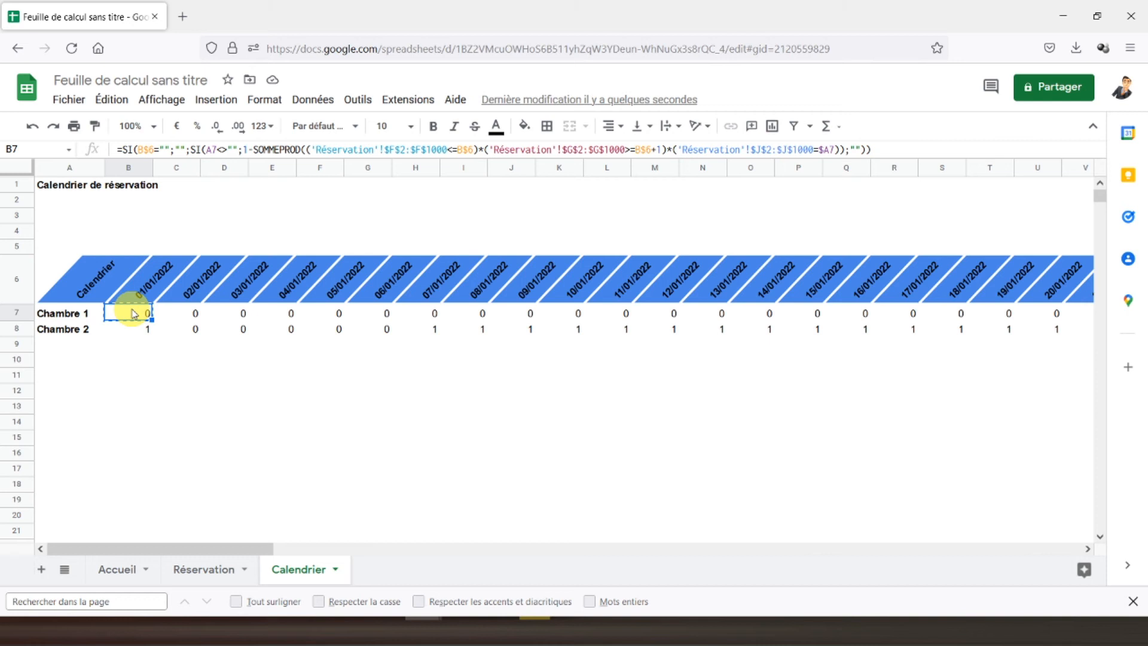
key("ctrl+shift+Right")
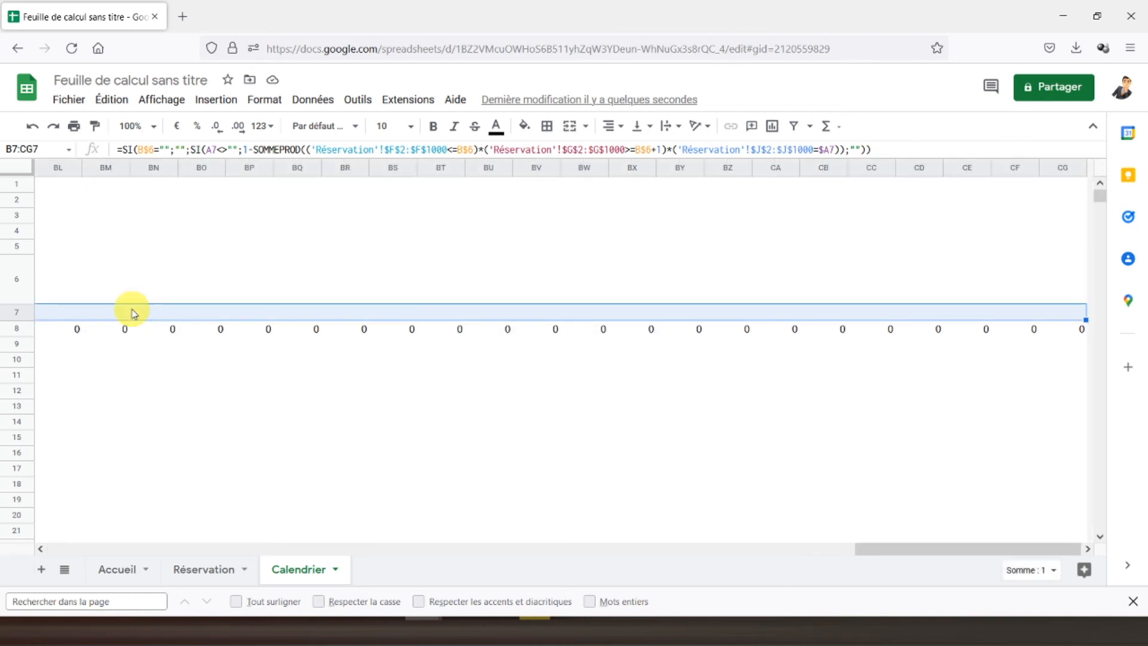
key("ctrl+shift+Down")
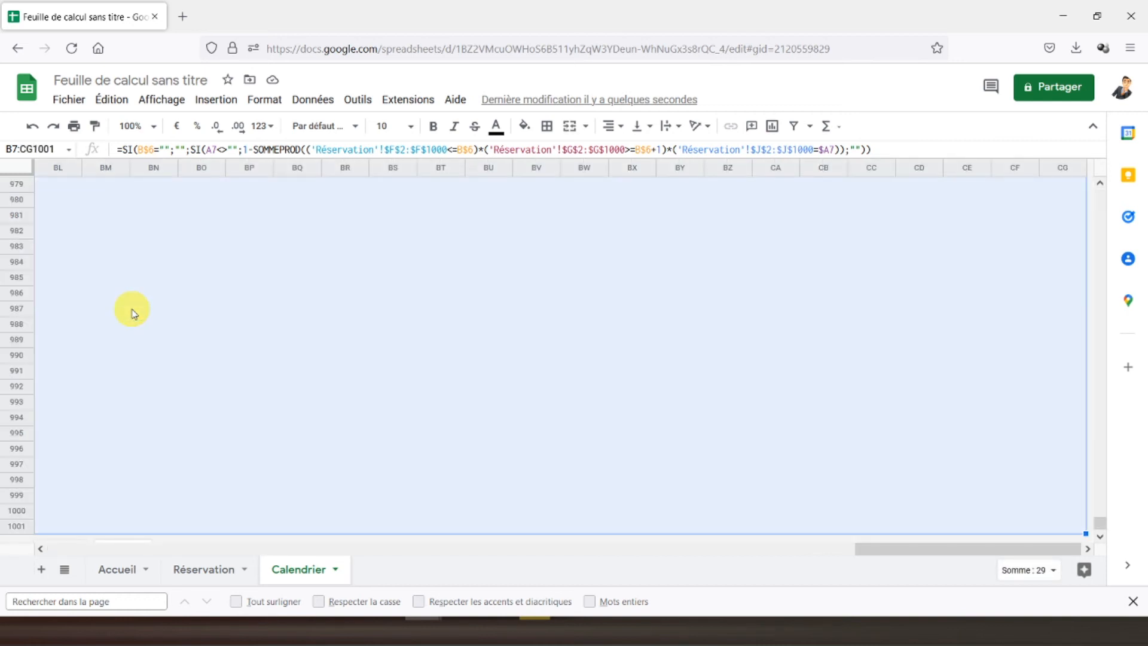
key("ctrl+v")
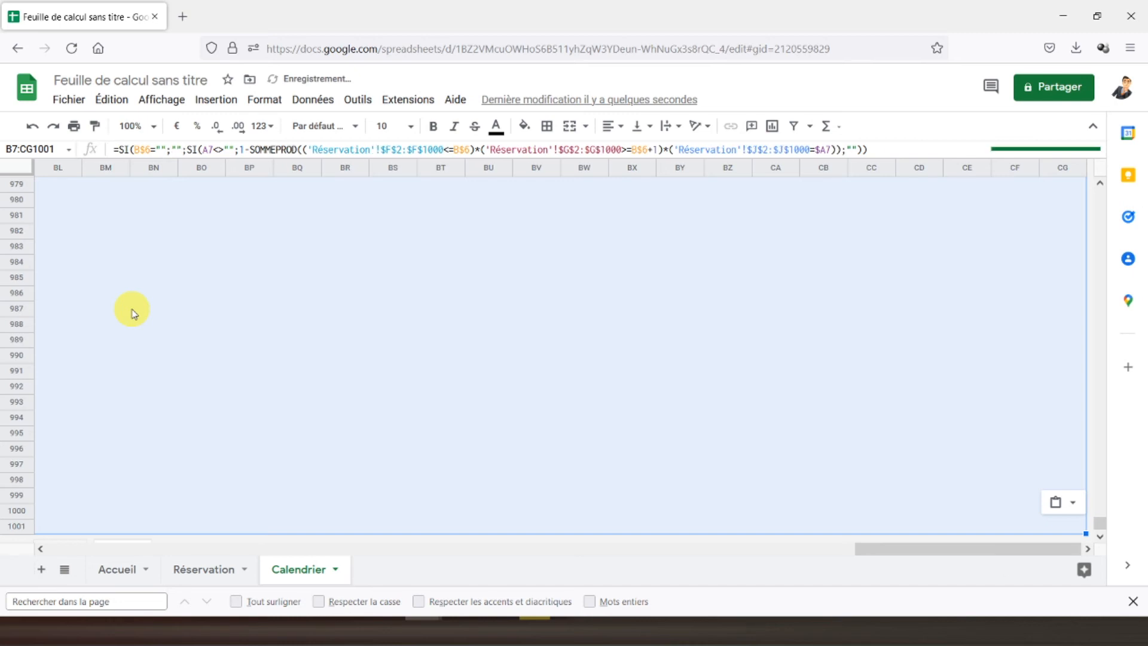
key("Left")
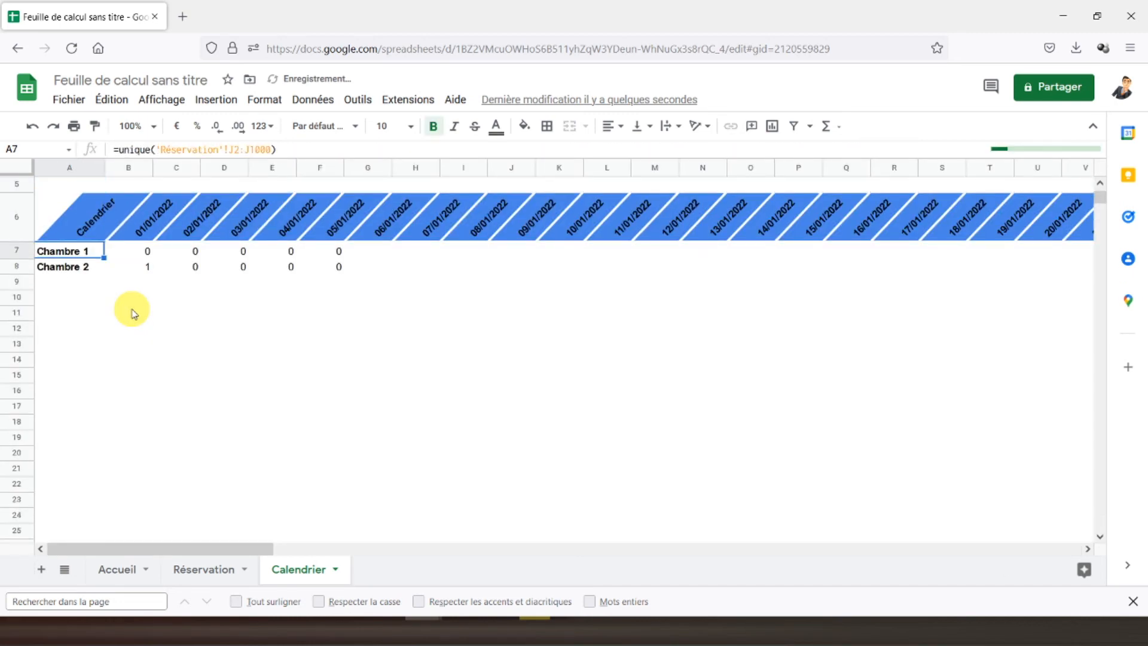
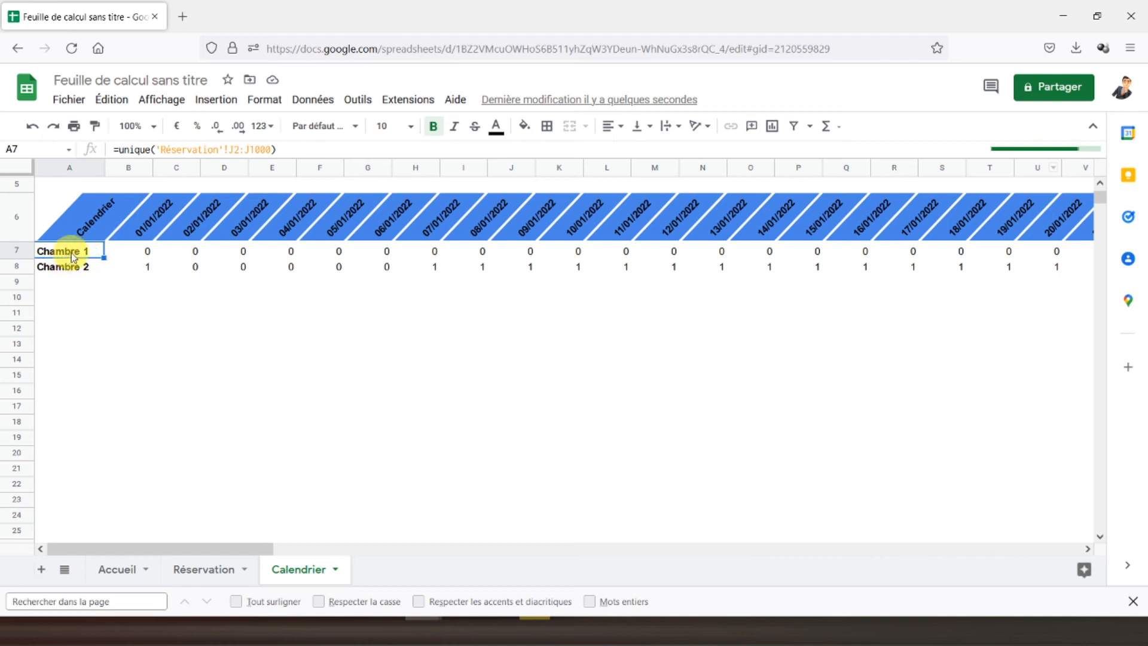
- Start a conditional formatting rule for the calendar range B7:CG1001
left_click(121, 246)
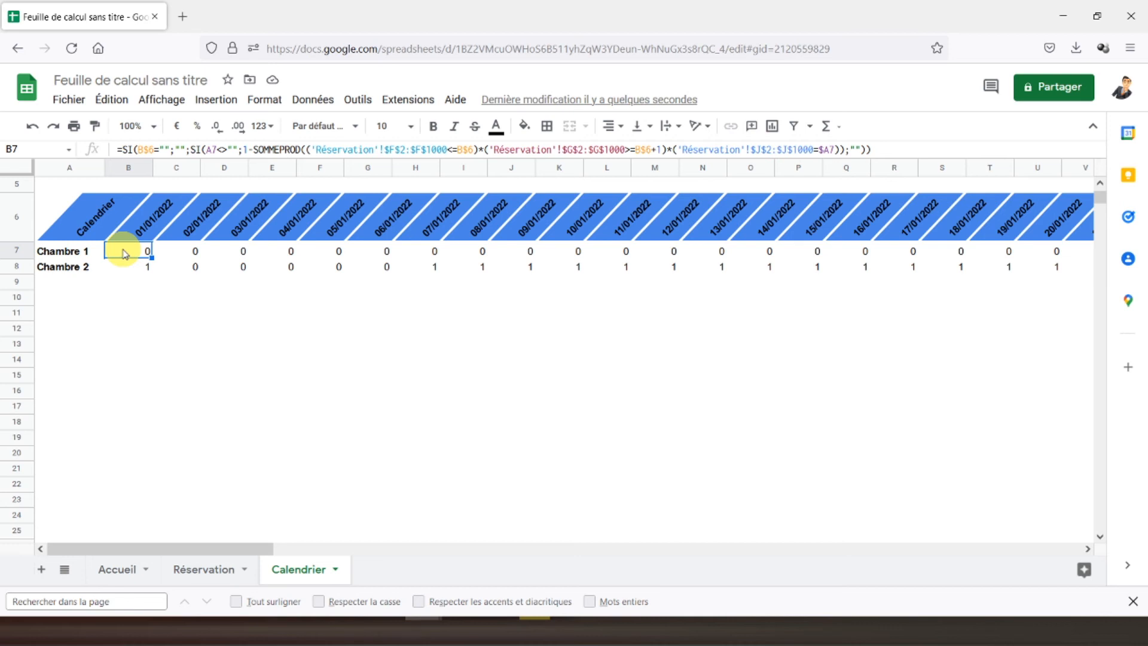
key("ctrl+shift+Right")
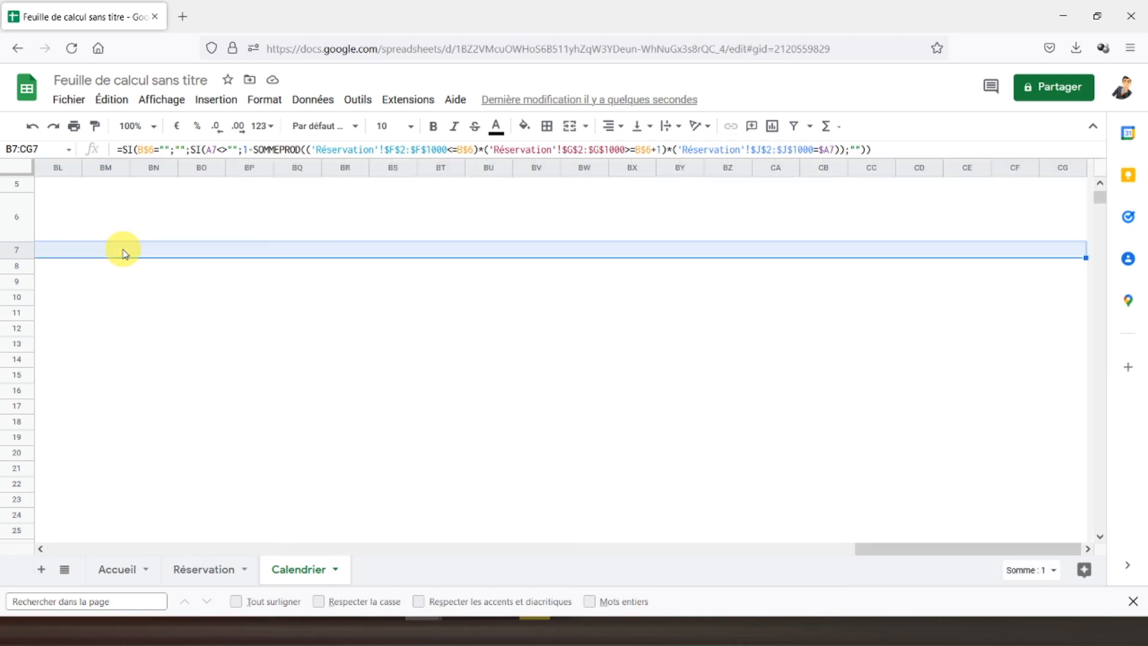
key("ctrl+shift+Down")
left_click_drag(884, 549, 55, 556)
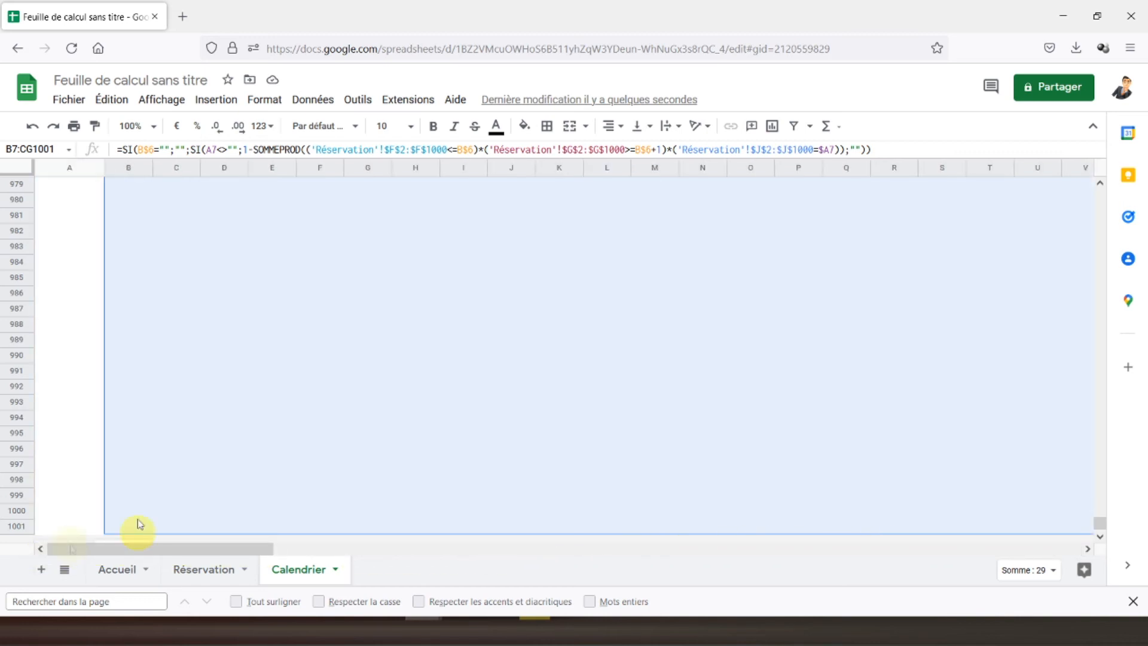
left_click_drag(1102, 525, 1098, 192)
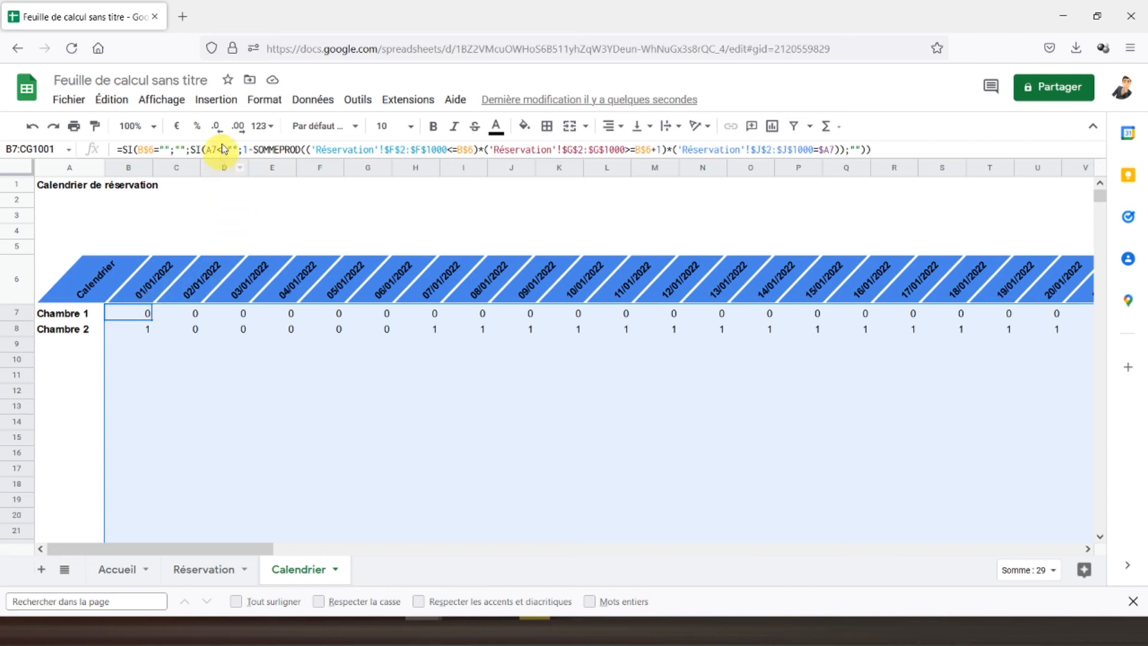
left_click(262, 111)
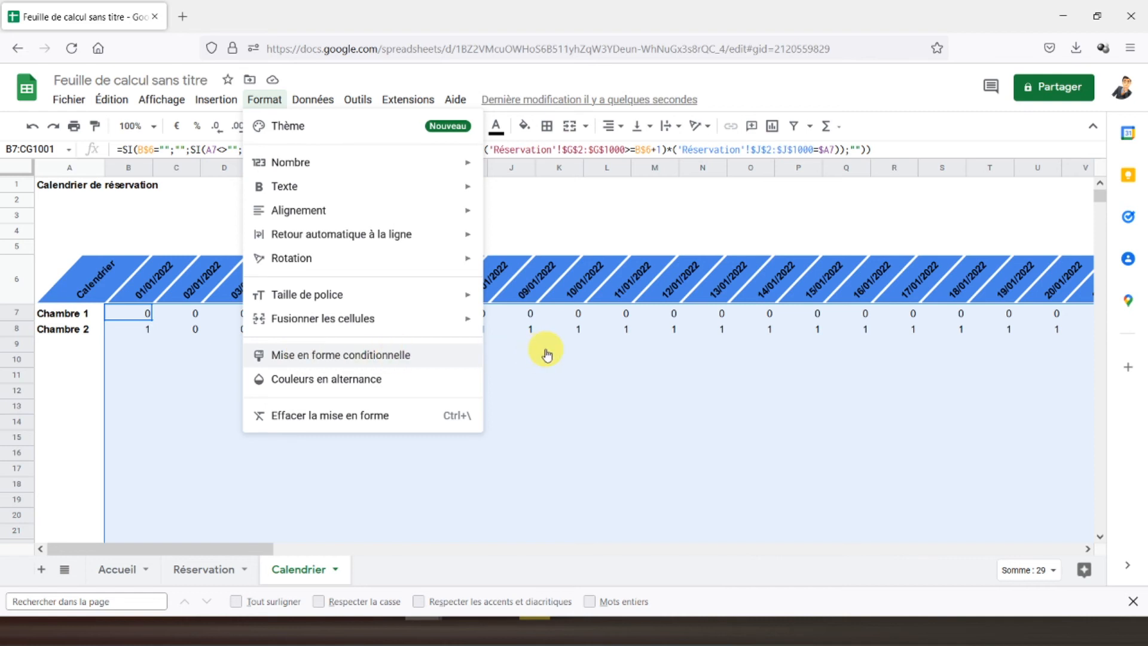
left_click(347, 356)
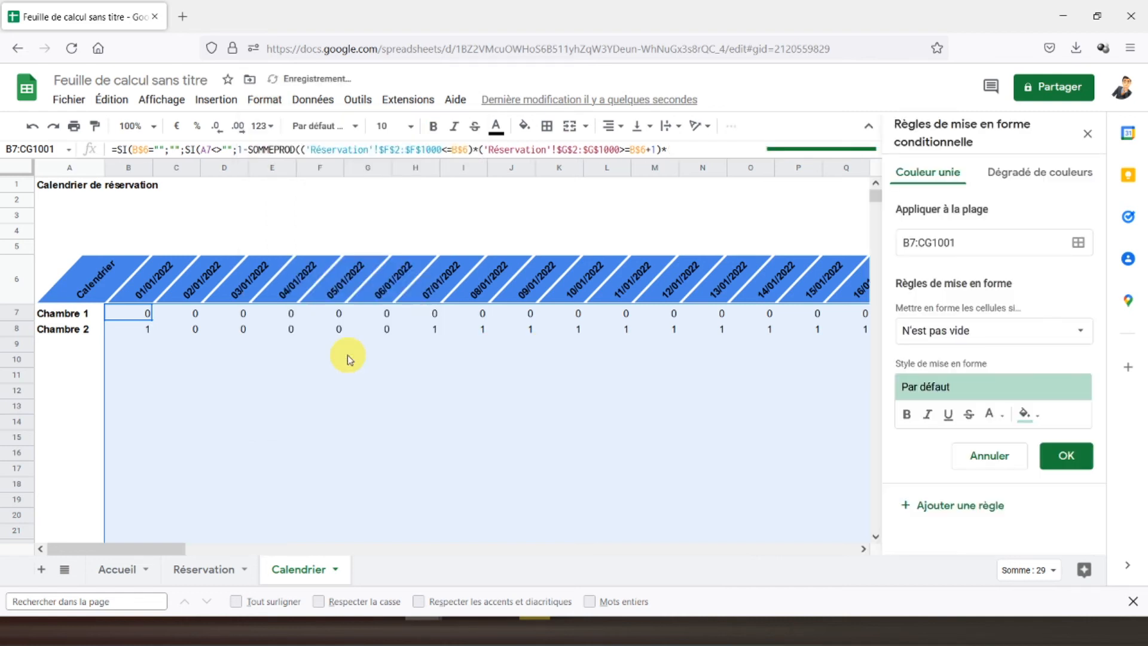
left_click(350, 359)
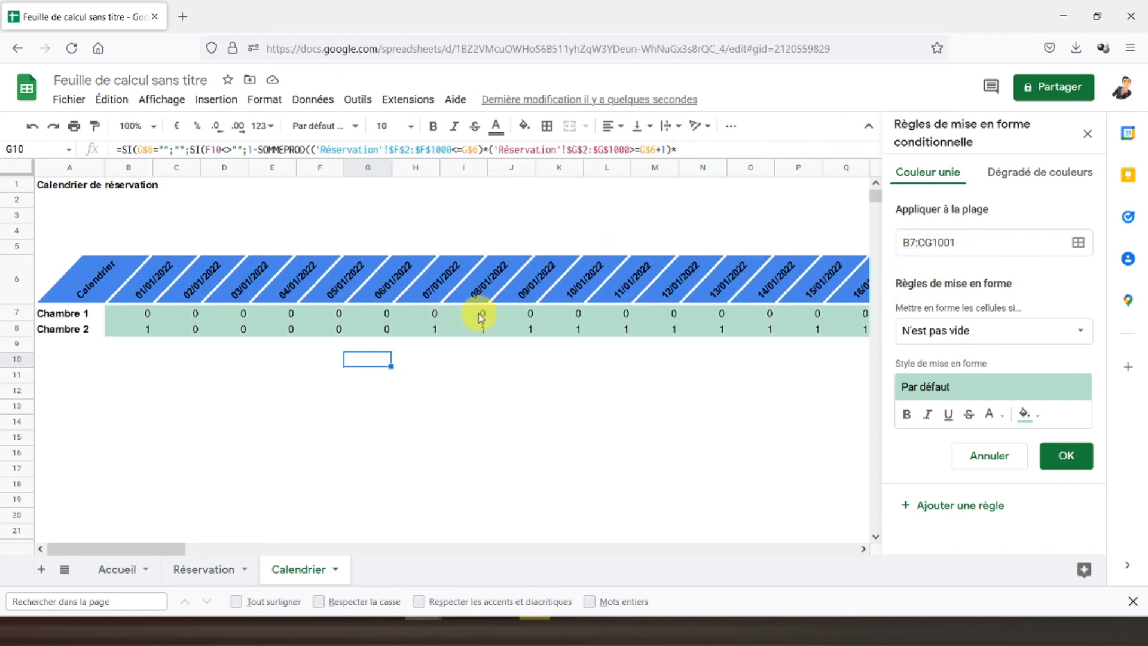
- Set the conditional formatting rule for B7:CG1001 to apply when cells meet "Est égal(e) à" 0
left_click(948, 329)
scroll(981, 437, "down", 3)
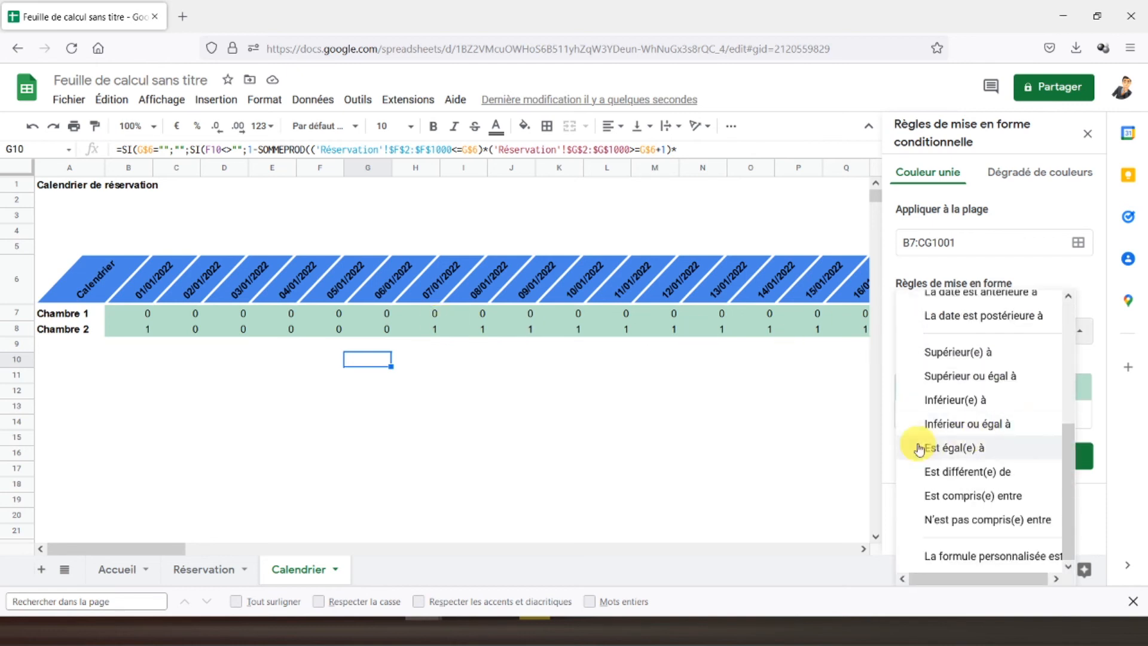
left_click(968, 448)
left_click(956, 366)
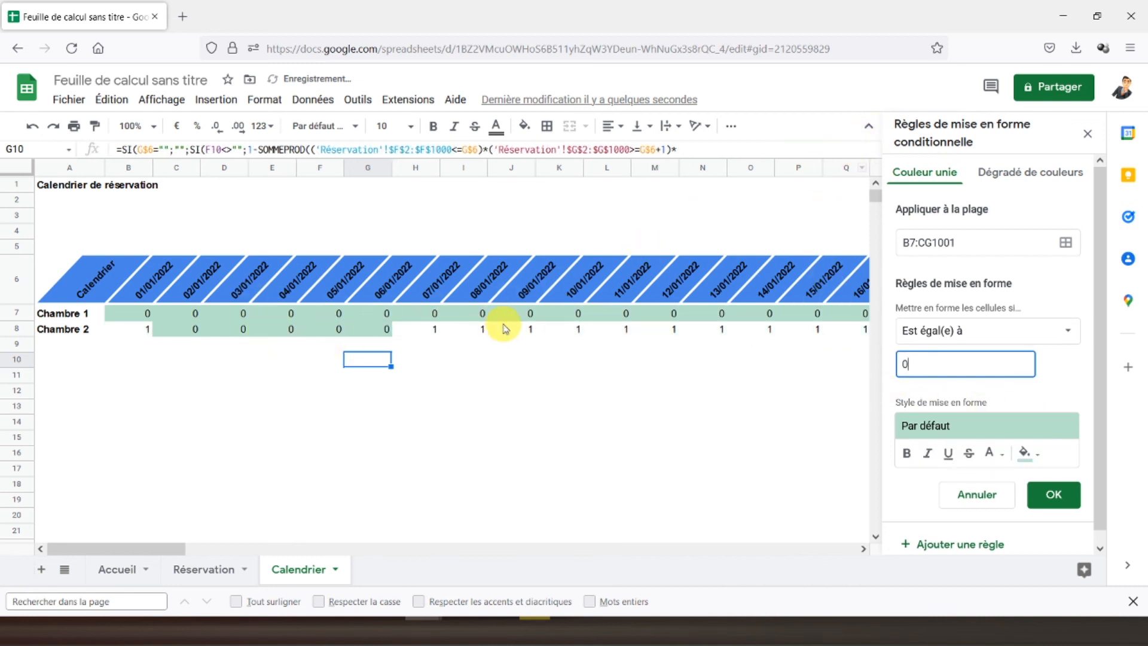
- Give the equal-to-0 rule a red fill and red text, then save it and close the conditional formatting rules
left_click(1025, 453)
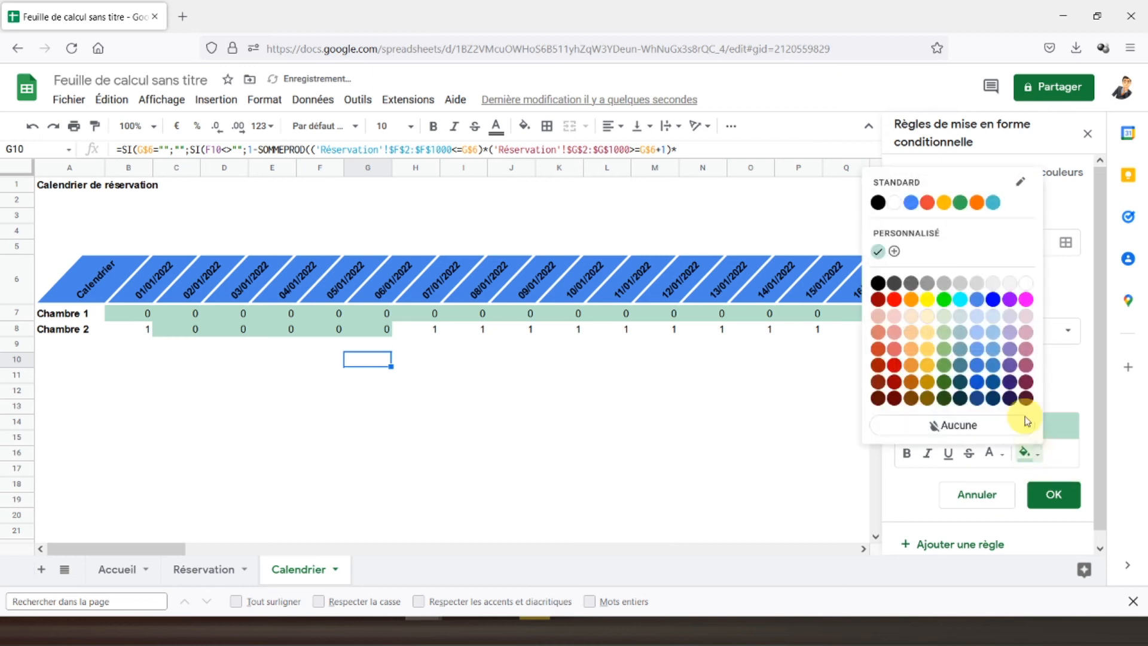
left_click(894, 299)
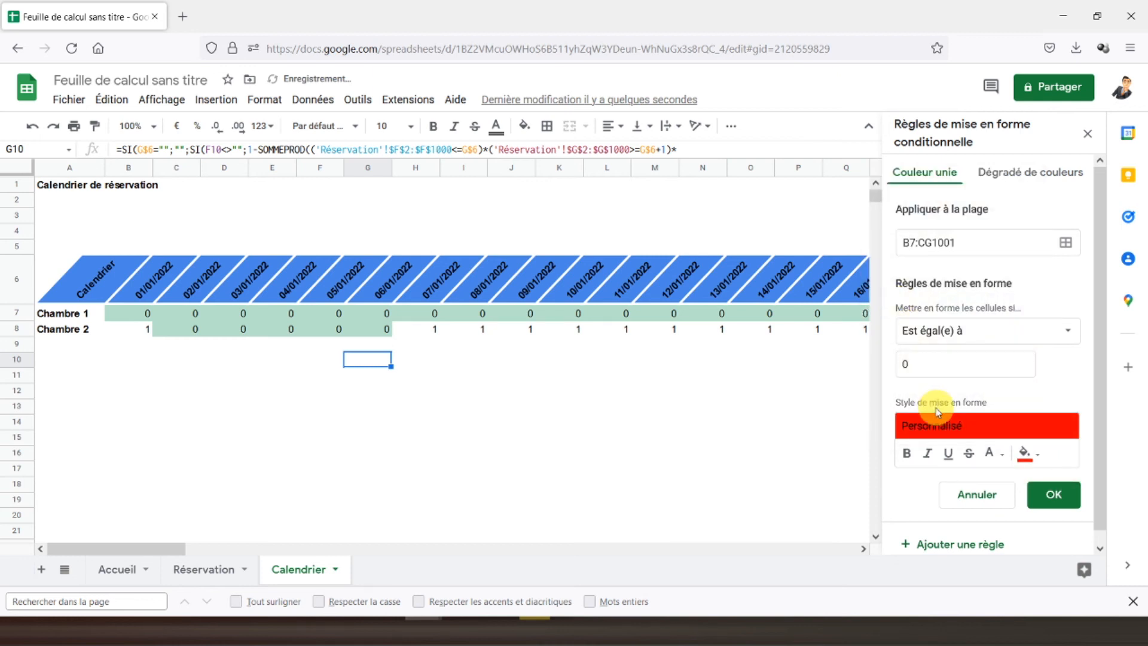
left_click(995, 454)
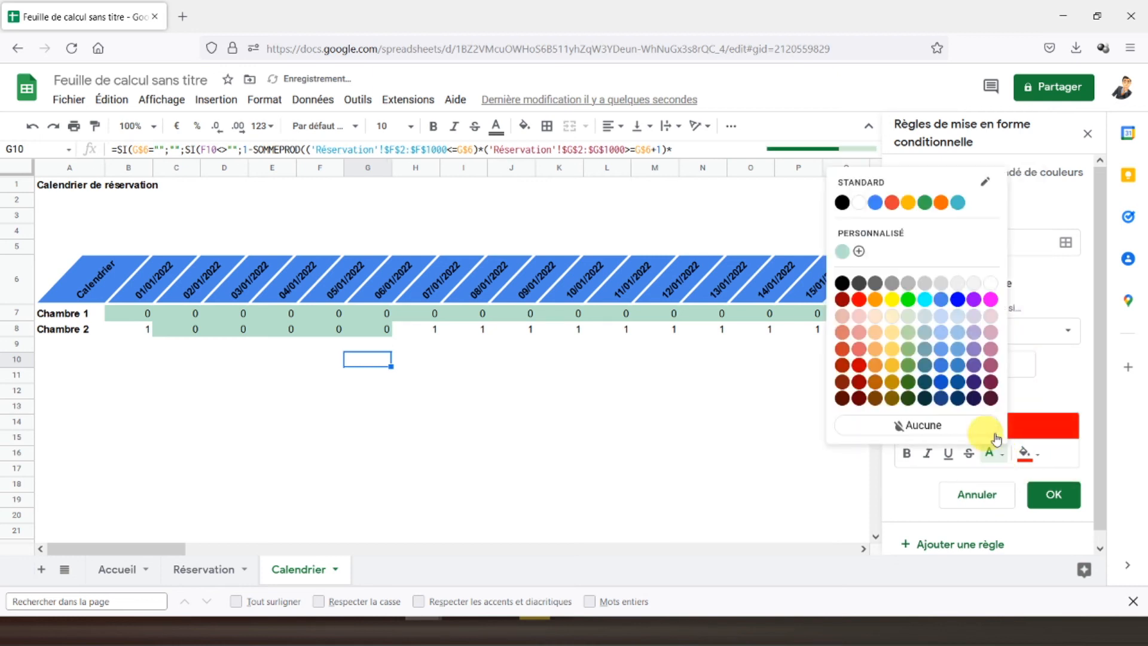
left_click(861, 302)
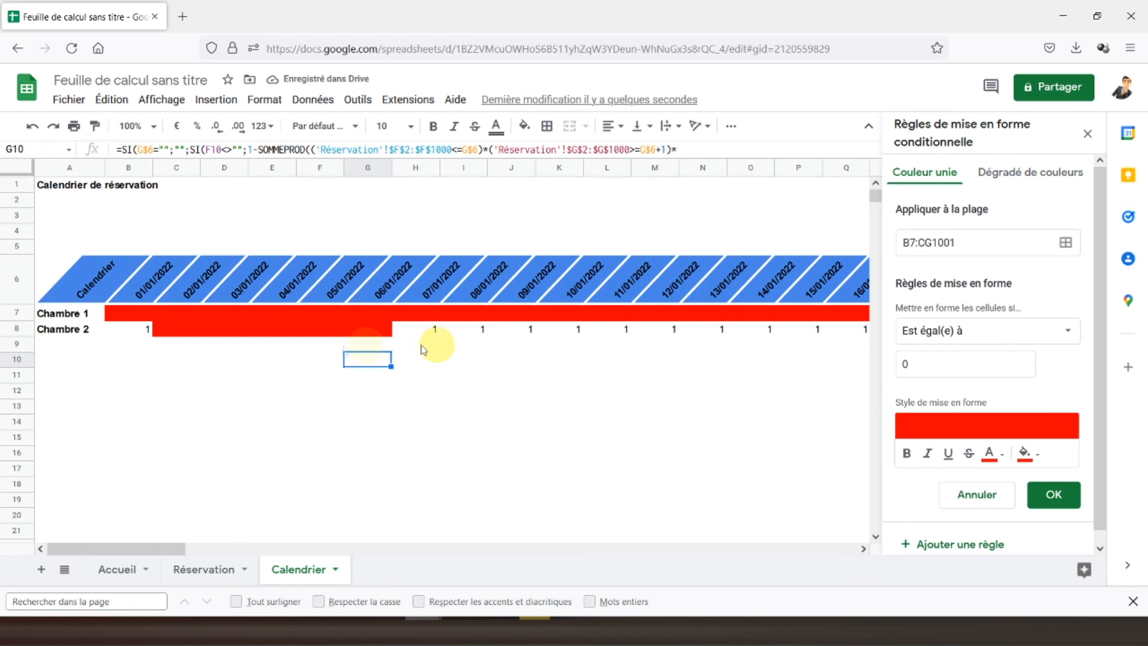
left_click(124, 309)
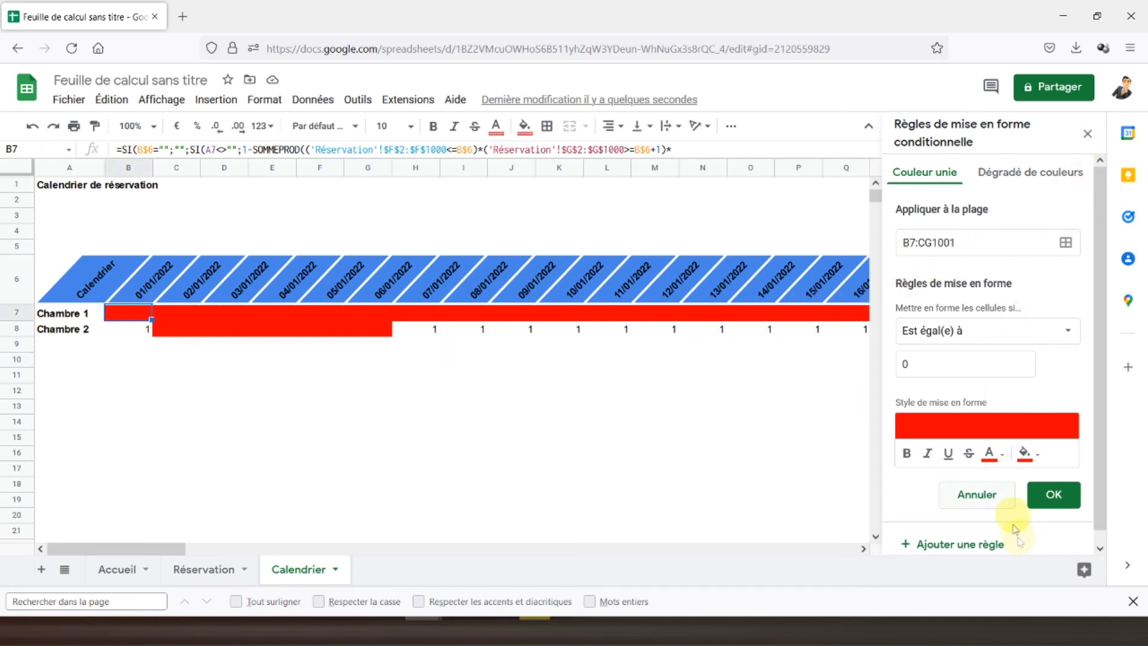
left_click(1054, 495)
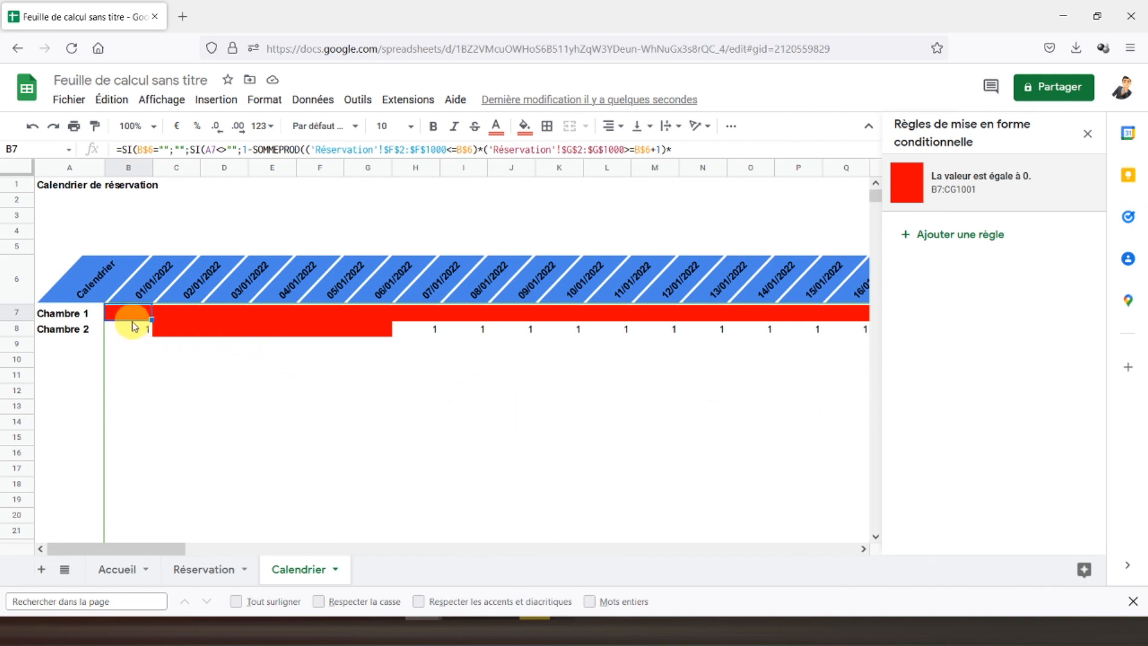
left_click(1088, 133)
- Reselect the calendar range B7:CG1001 and add a second conditional formatting rule to it
key("ctrl+shift+Right")
key("ctrl+shift+Down")
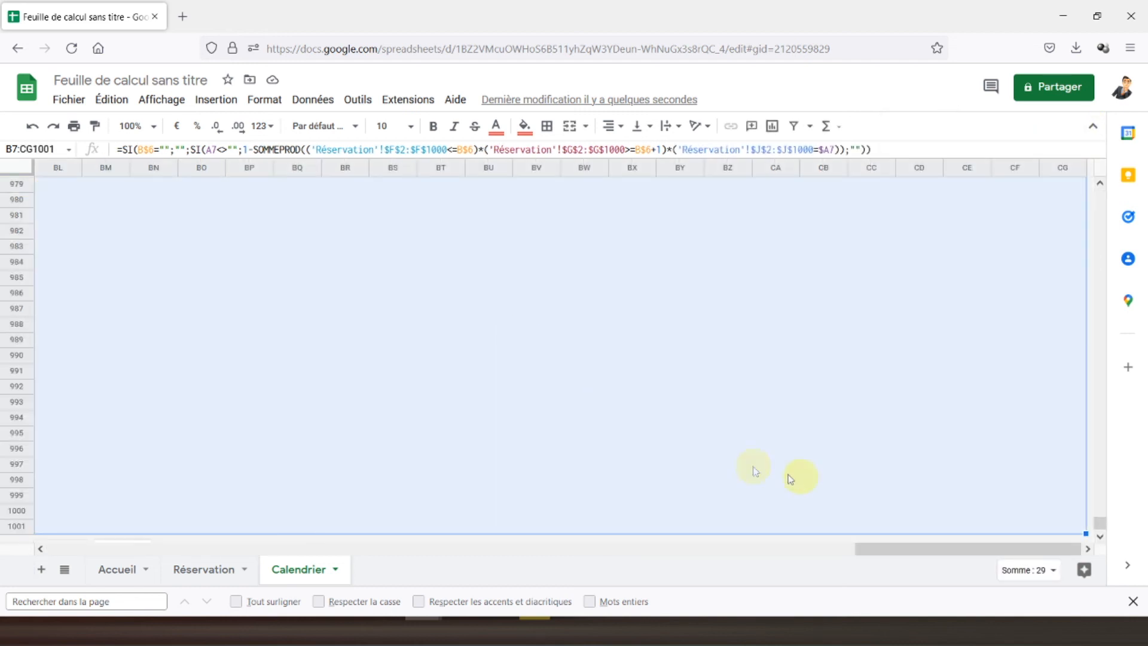
left_click_drag(1100, 523, 1089, 174)
left_click_drag(944, 549, 124, 569)
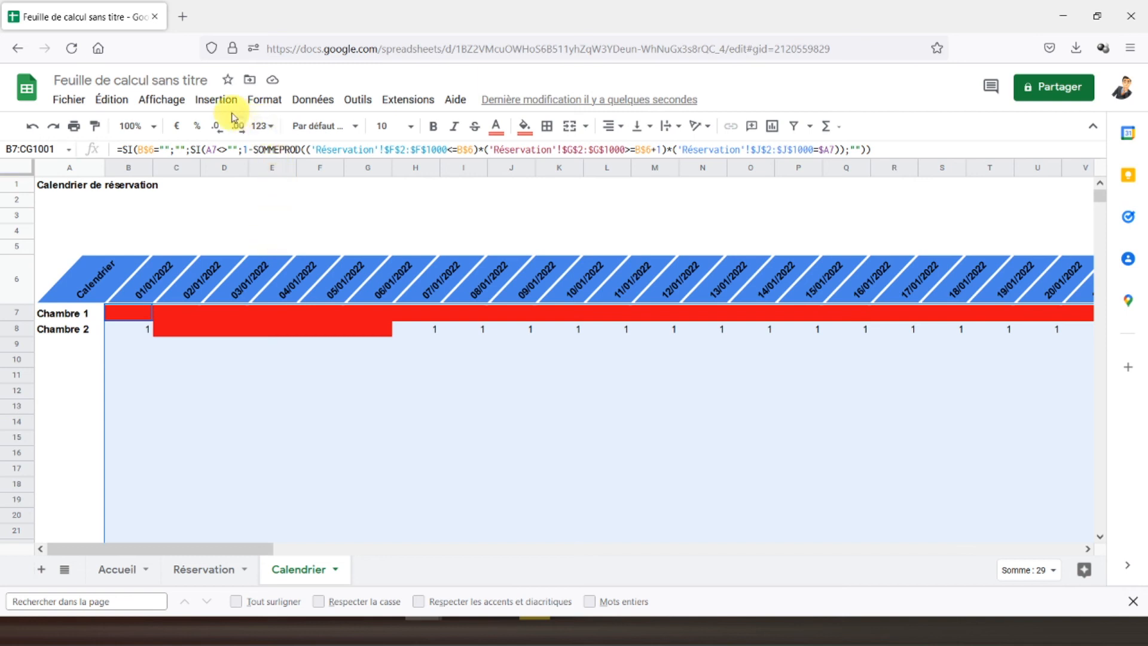
left_click(272, 106)
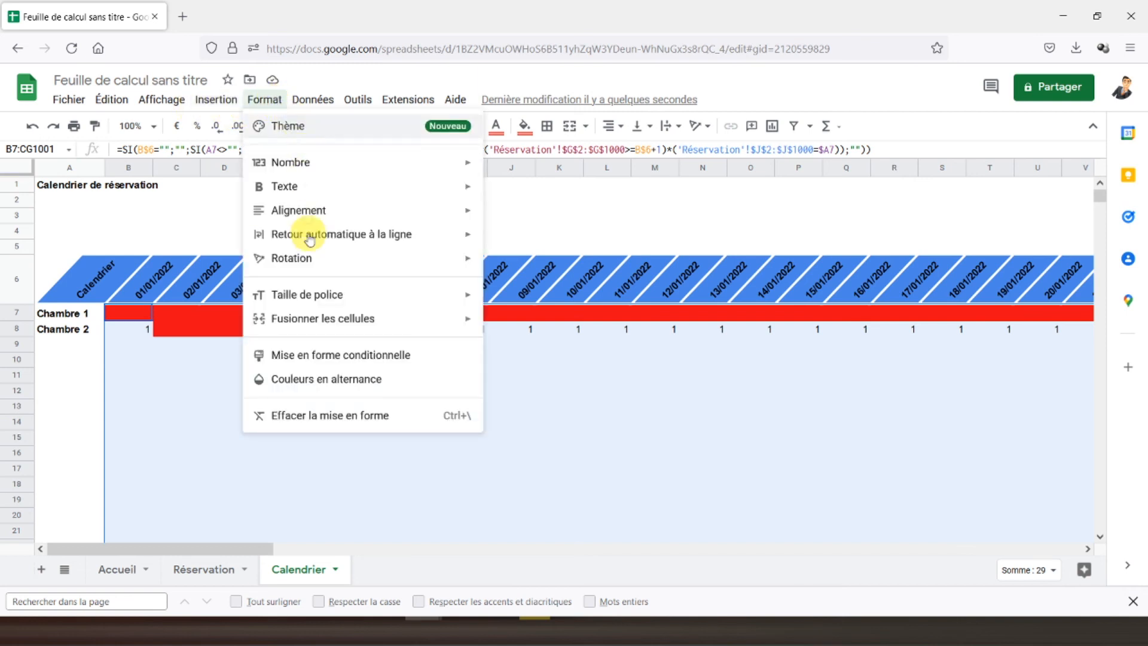
left_click(314, 355)
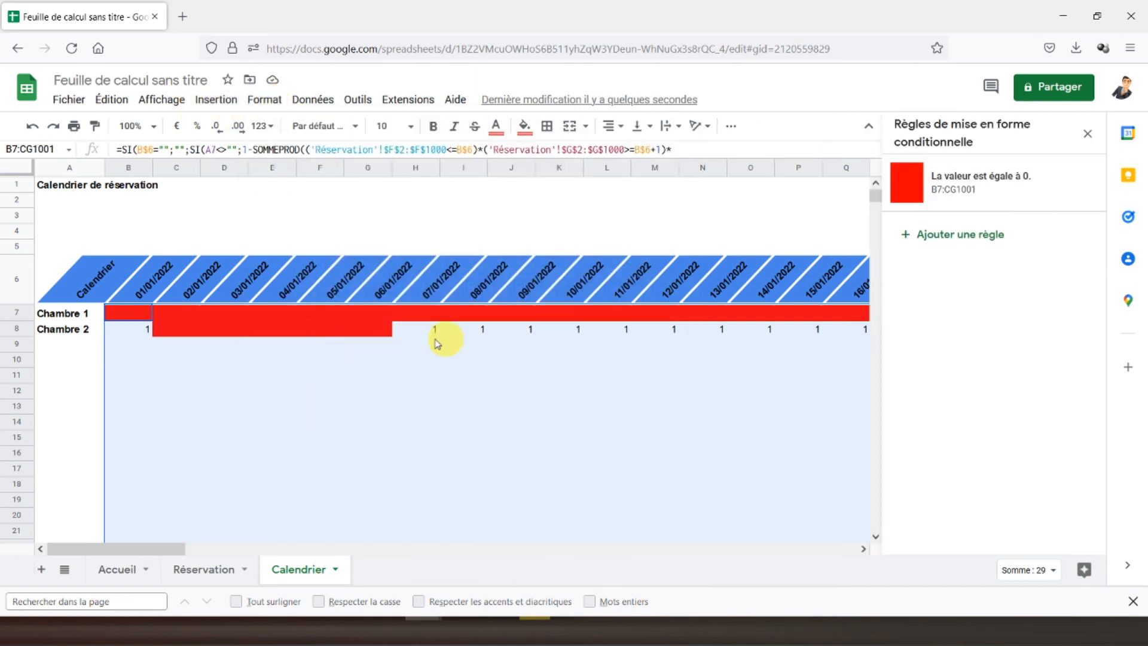
left_click(958, 236)
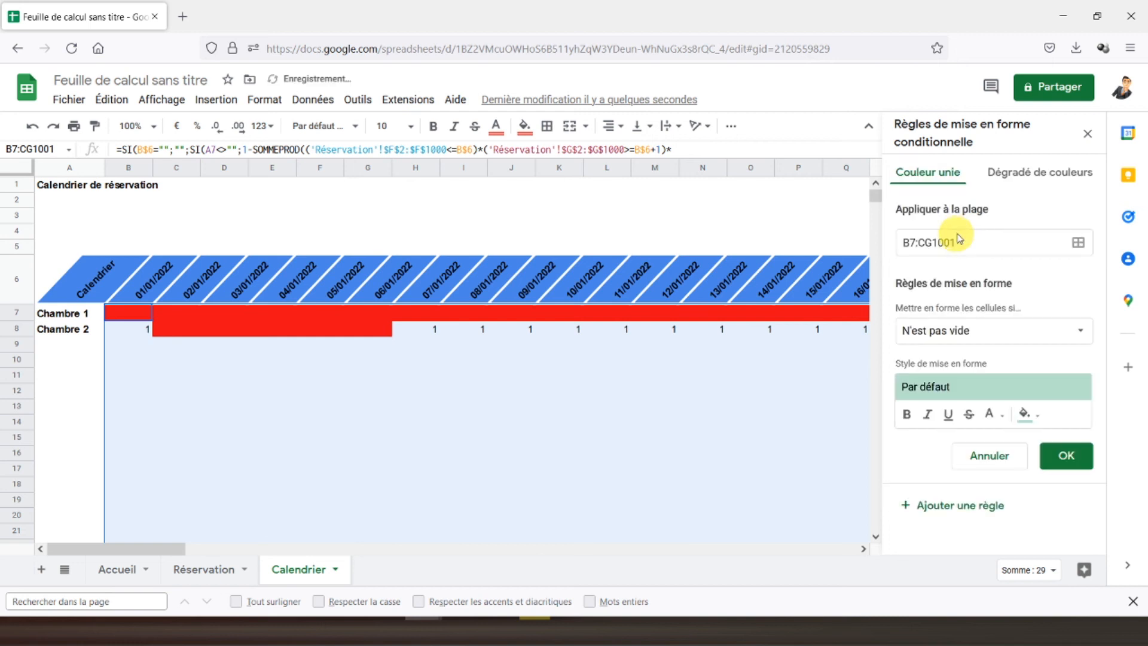
- Set the second rule's condition to "Est différent(e) de" with the value 0
left_click(968, 341)
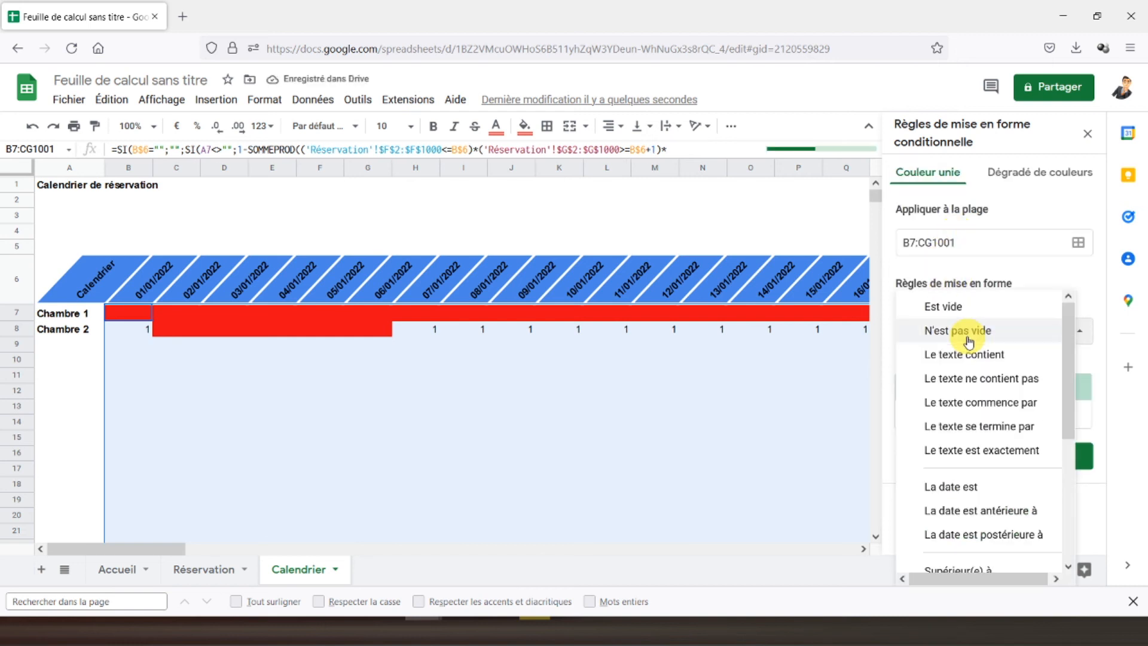
scroll(981, 425, "down", 5)
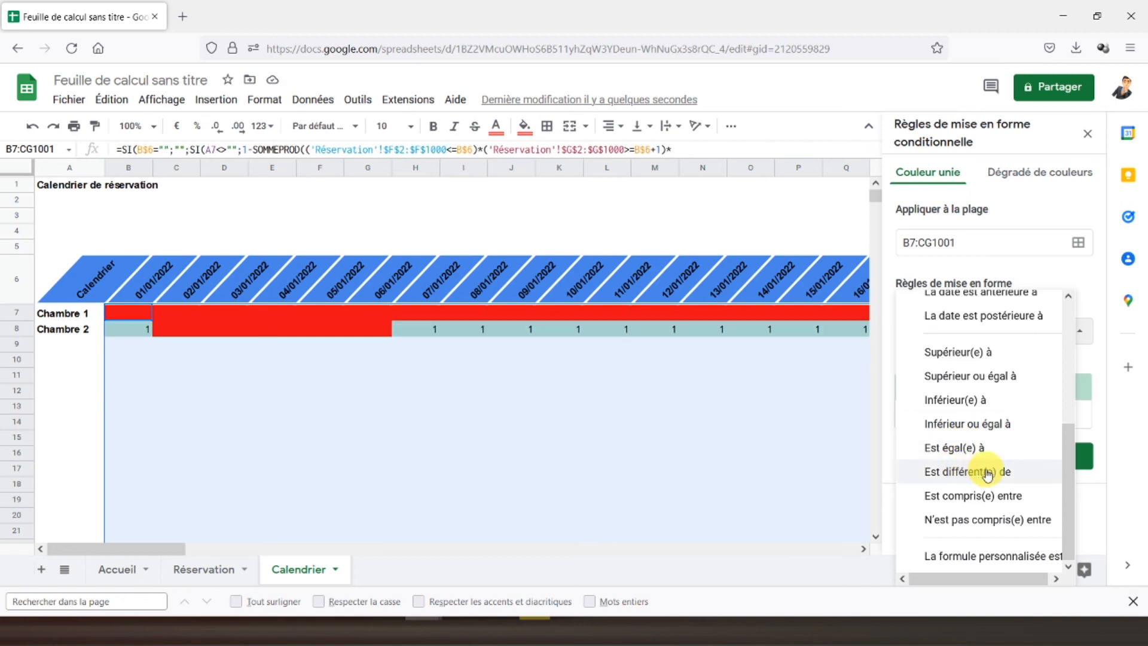
left_click(987, 474)
left_click(958, 372)
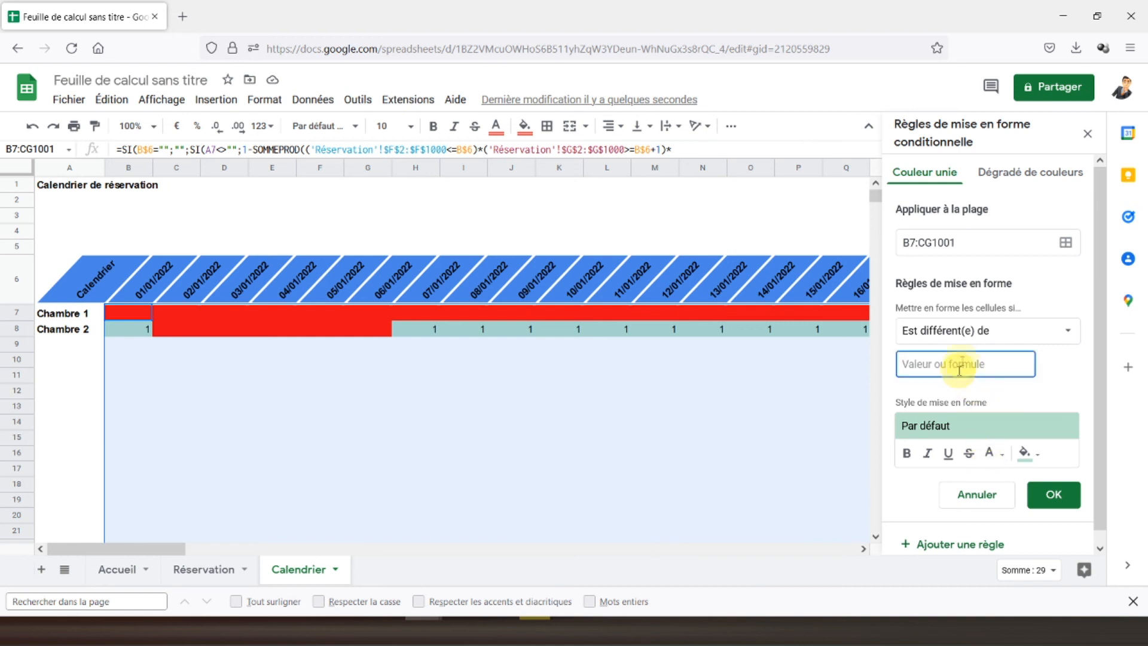
left_click(972, 331)
left_click(964, 376)
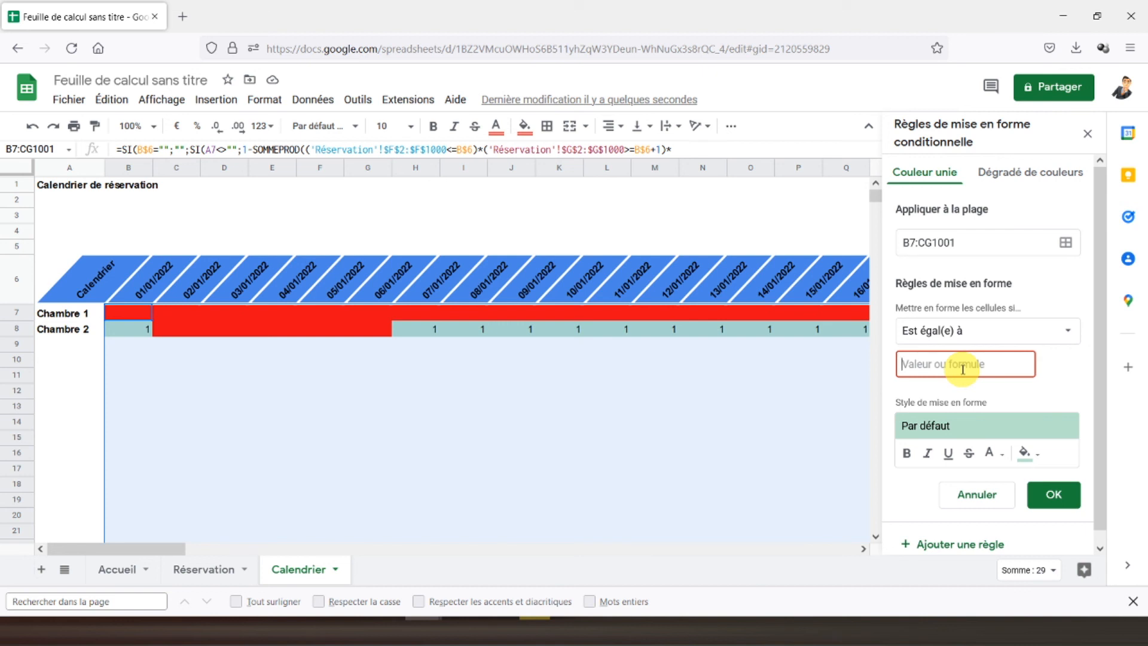
left_click(959, 344)
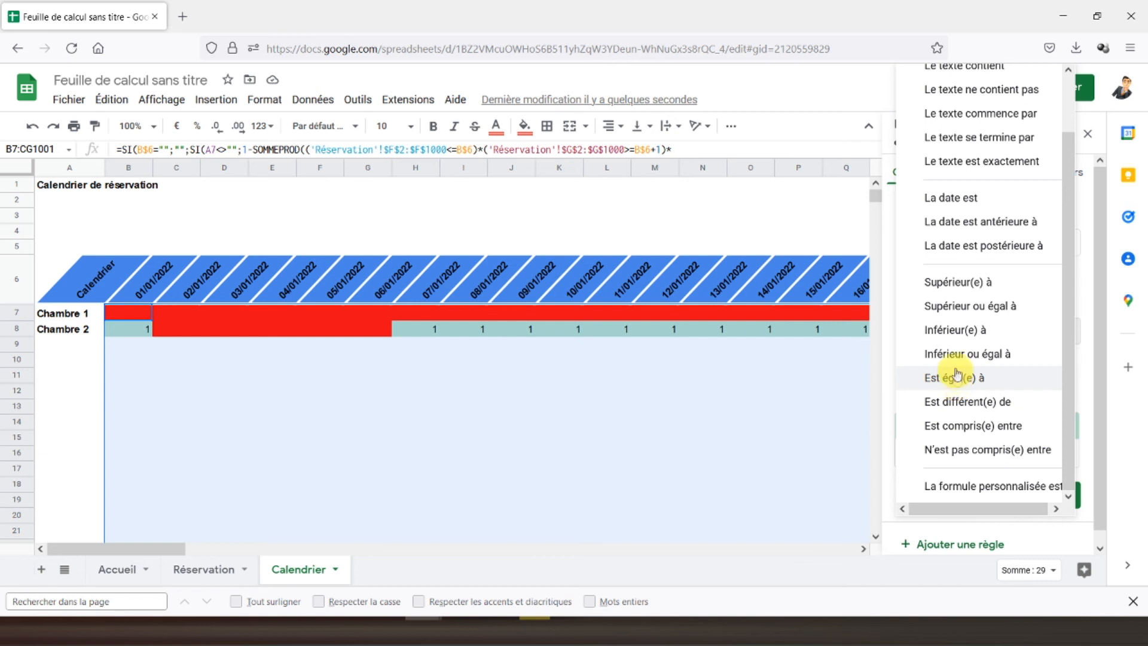
left_click(957, 405)
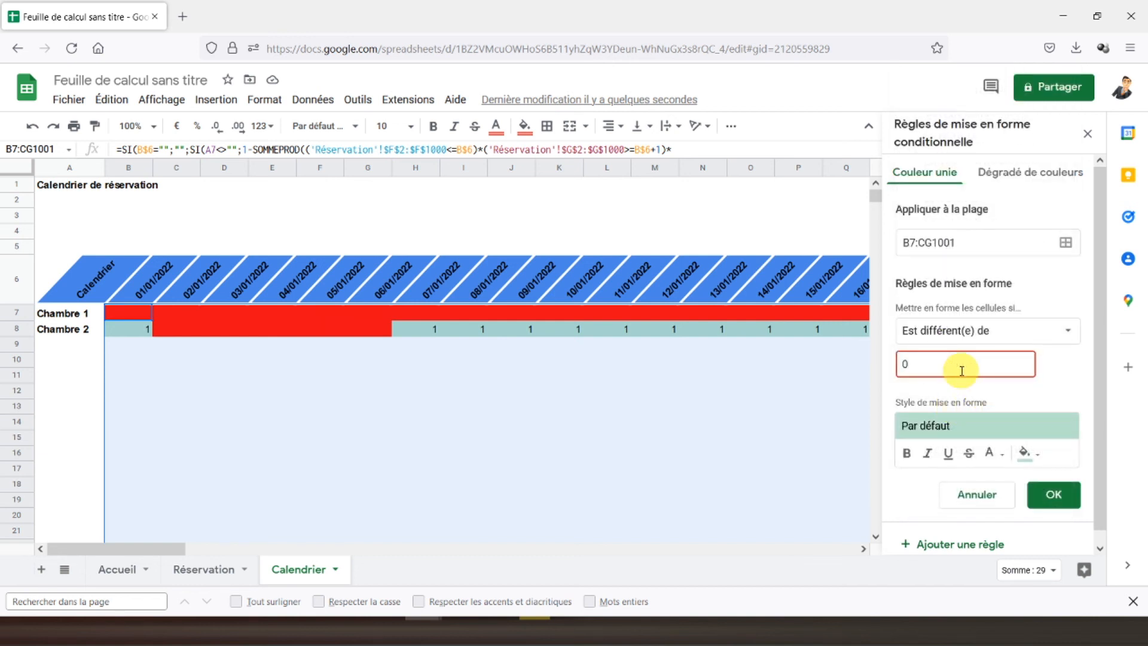
left_click(962, 371)
type("0")
- Give the not-equal-to-0 rule a white fill and white text, and close the conditional formatting rules
left_click(1028, 454)
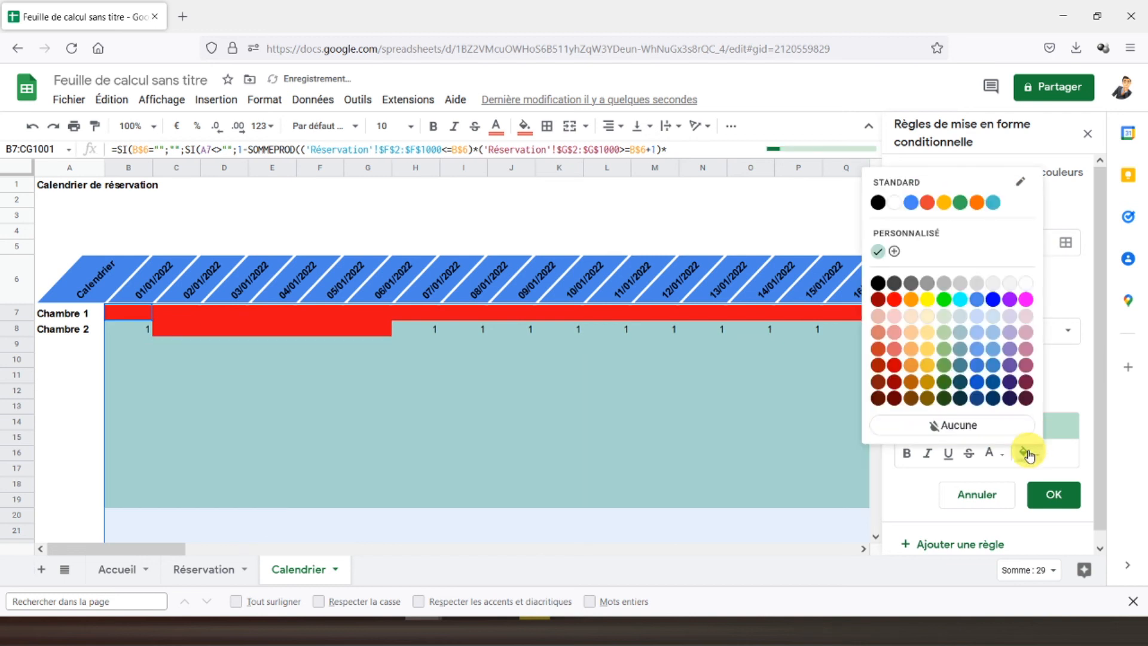
left_click(894, 204)
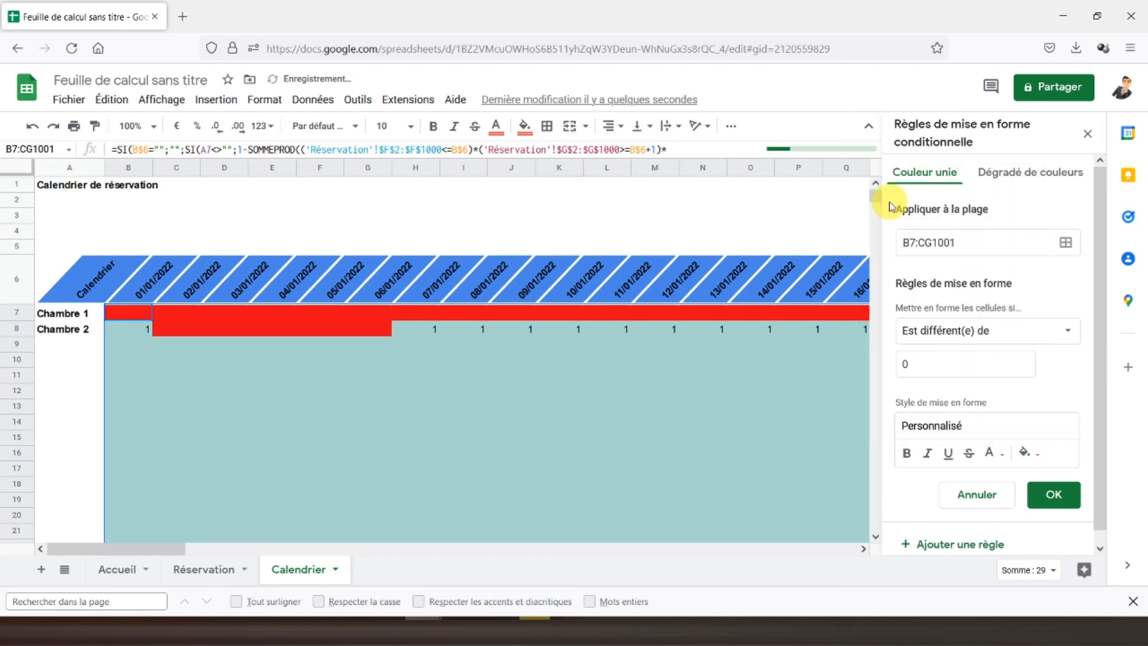
left_click(990, 452)
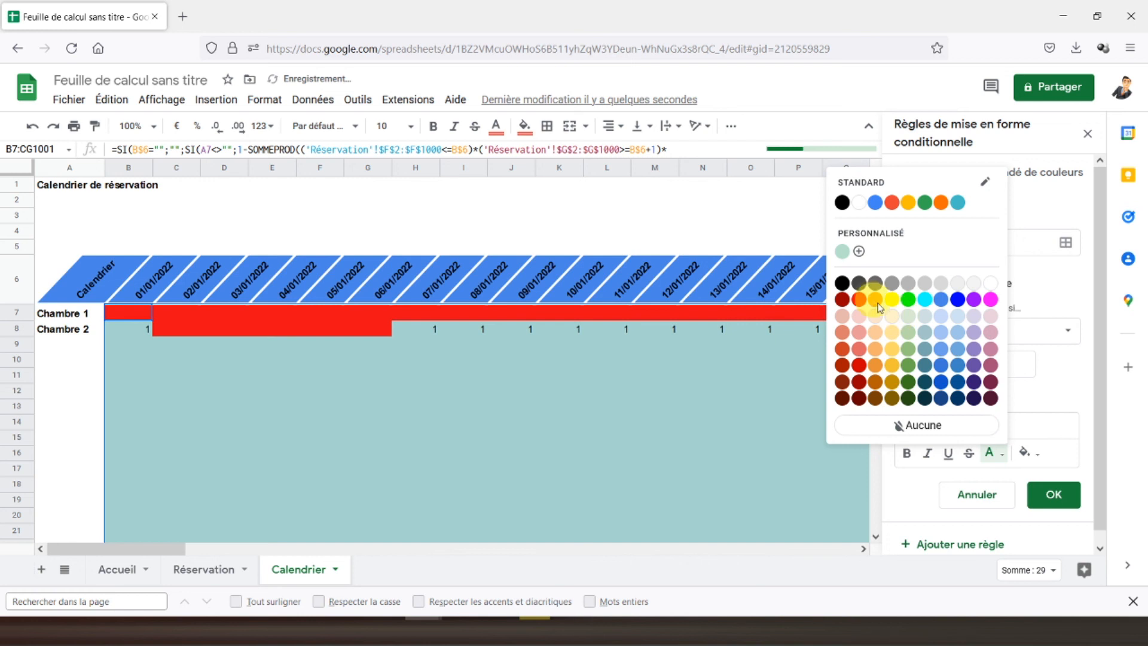
left_click(859, 202)
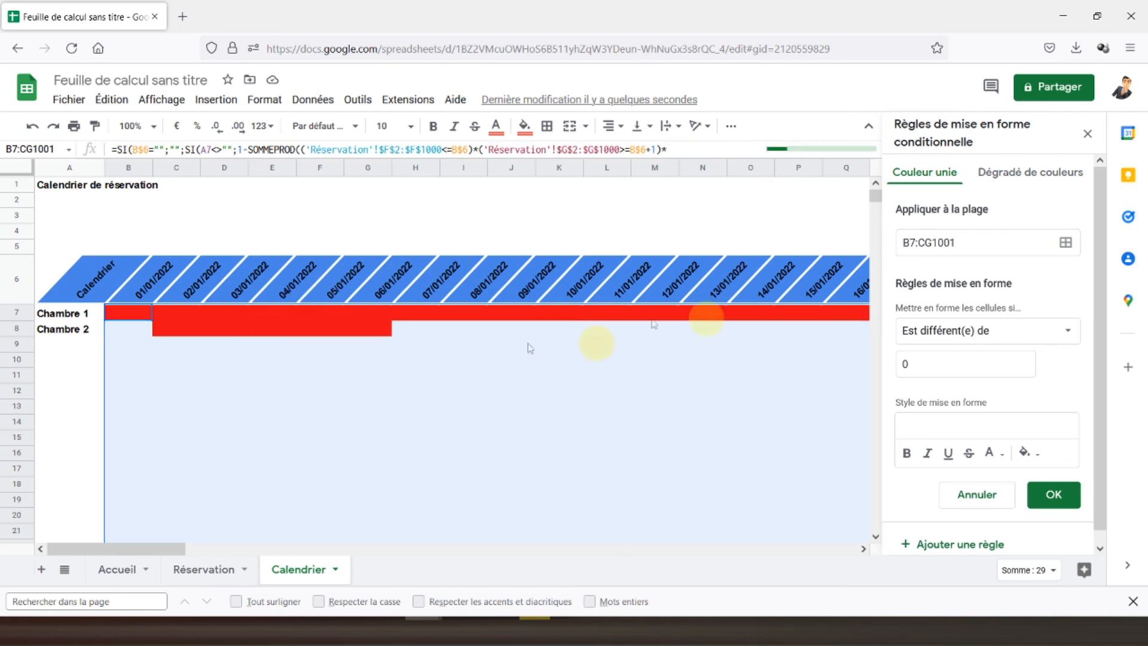
left_click(1090, 135)
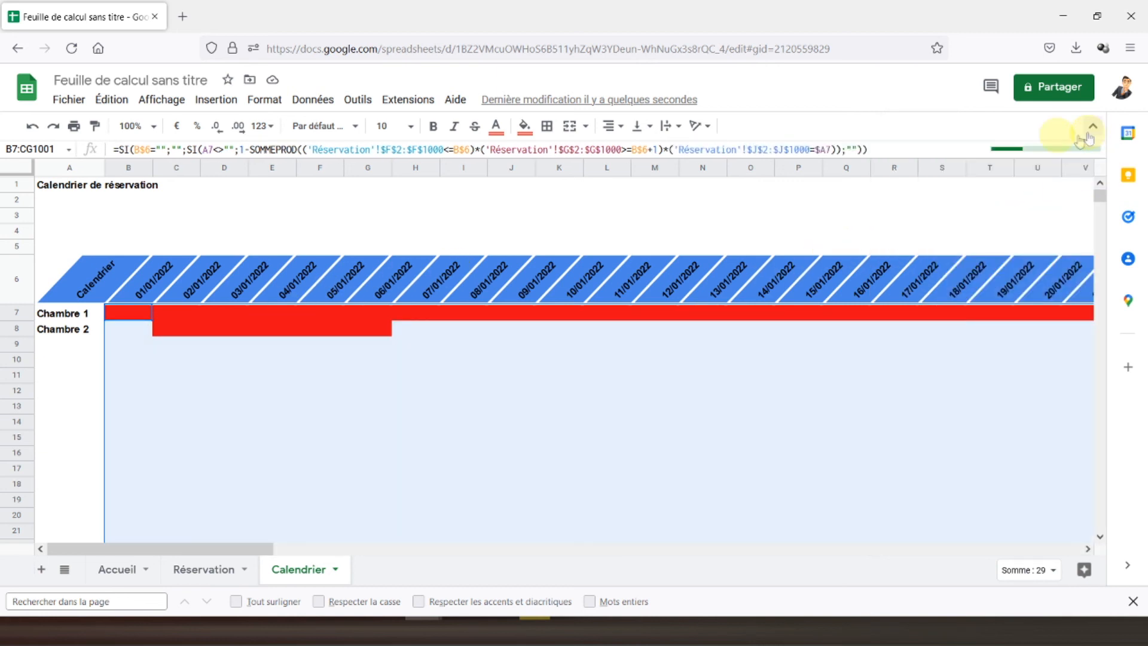
- Examine the coloured room availability along the calendar up to 02/02/2022 and return to its first dates
left_click(54, 191)
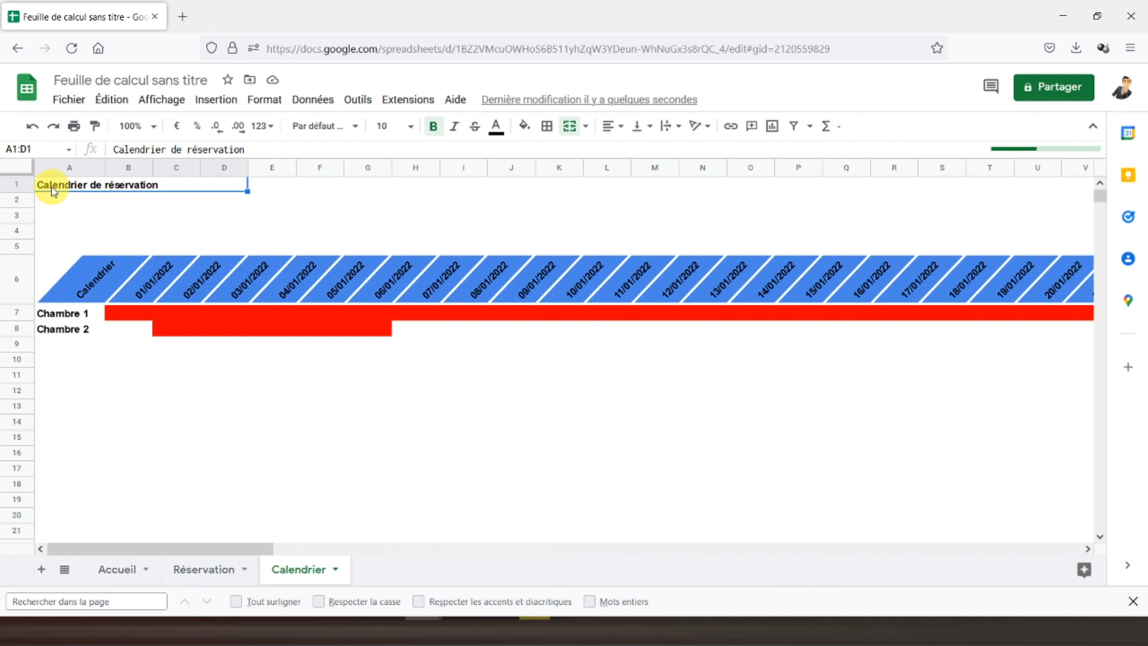
key("Right")
key("Right")
key("Right")
key("Right")
key("Right")
key("Right")
key("Right")
key("Right")
key("Right")
key("Right")
key("Right")
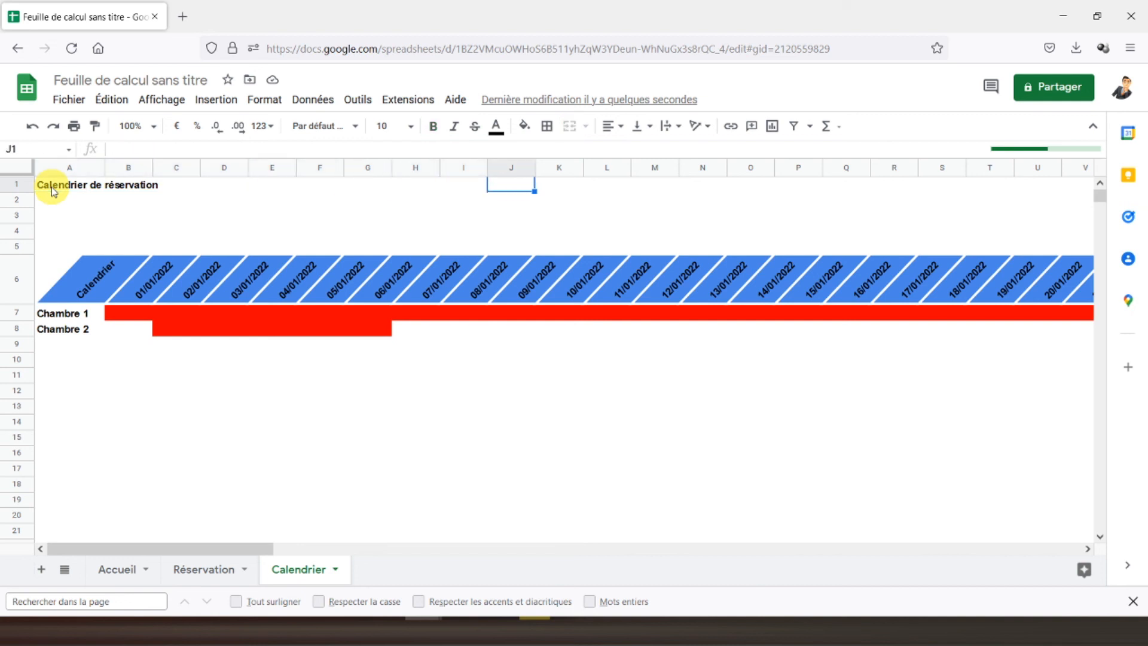
key("Right")
key("Right")
key("Right")
key("Right")
key("Right")
key("Right")
key("Right")
key("Right")
key("Right")
key("Right")
key("Right")
key("Right")
key("Right")
key("Right")
key("Right")
key("Right")
key("Right")
key("Right")
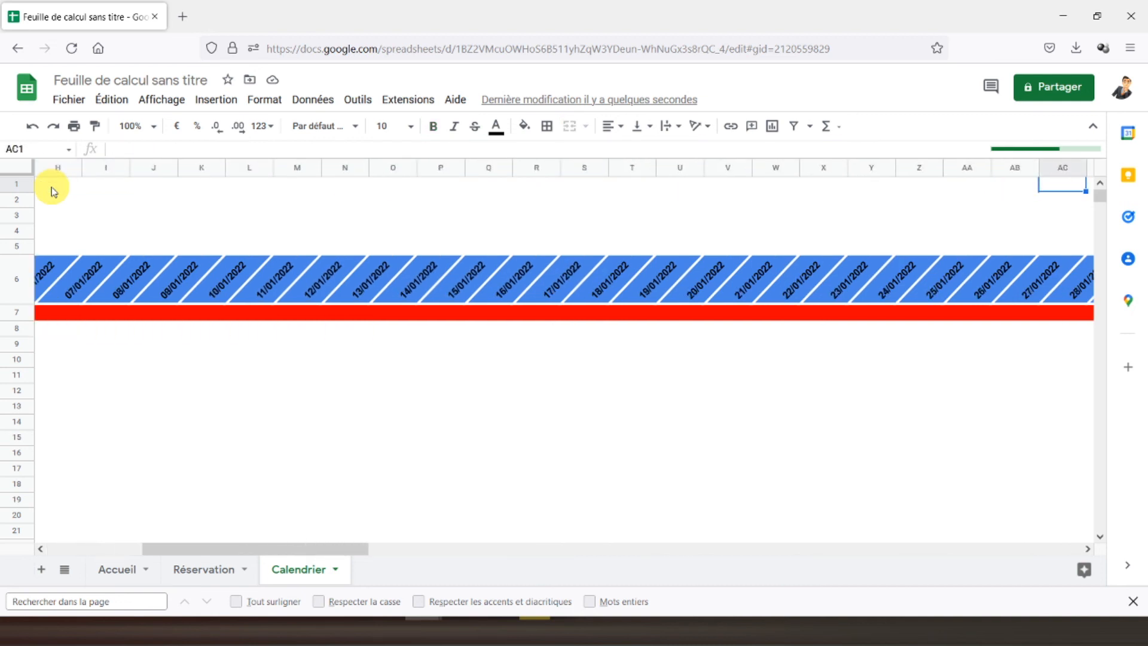
key("Right")
key("Right")
key("Right")
key("Right")
key("Right")
key("Right")
key("Right")
key("Right")
key("Left")
key("Left")
key("Left")
key("Left")
key("Left")
key("Left")
key("Left")
key("Left")
key("Left")
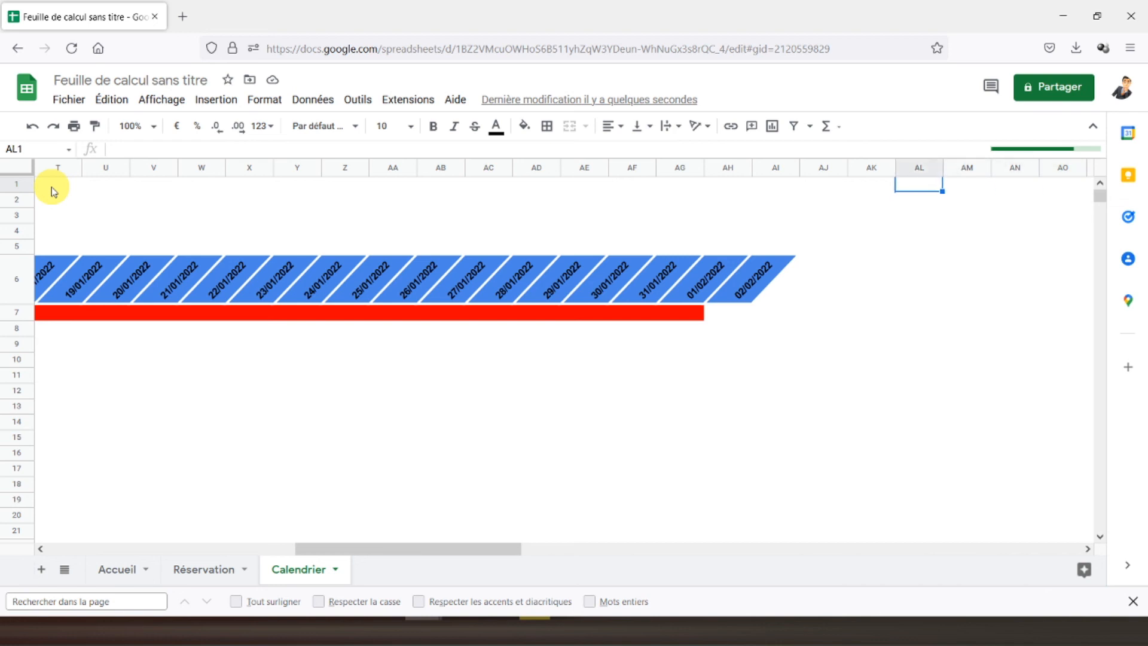
key("Left")
key("Left")
key("Left")
key("Left")
key("Left")
key("Left")
key("Left")
key("Left")
key("Left")
key("Left")
key("Left")
key("Left")
key("Left")
key("Left")
key("Left")
key("Left")
key("Left")
key("Left")
key("Left")
key("Left")
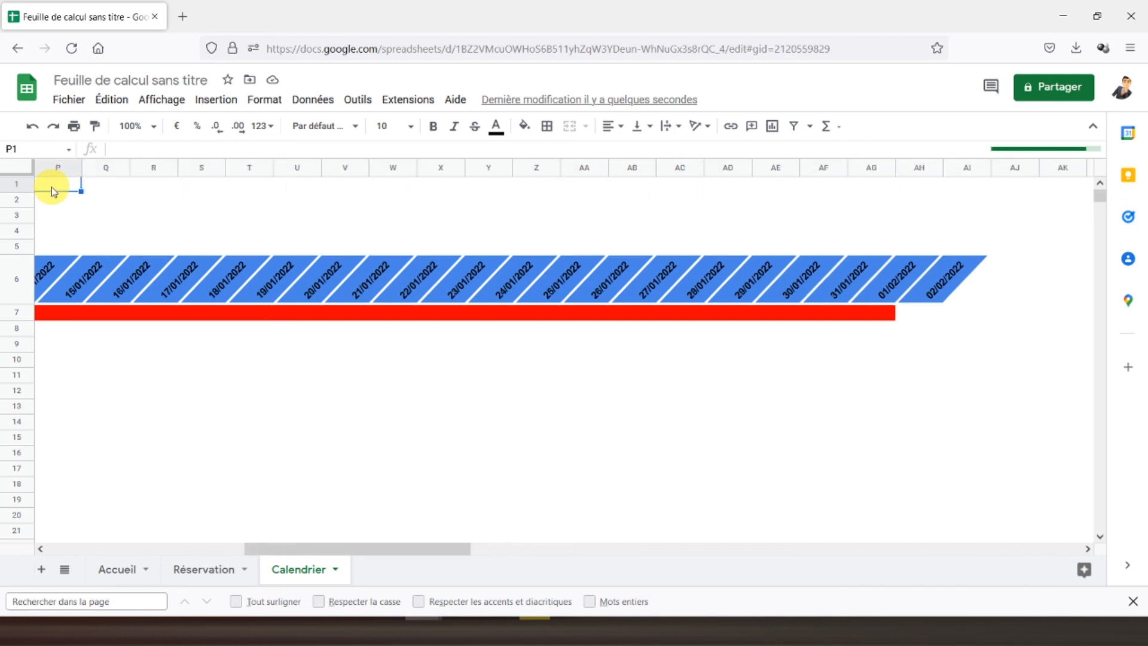
key("Left")
key("Left")
key("Left")
key("Left")
key("Left")
key("Left")
key("Left")
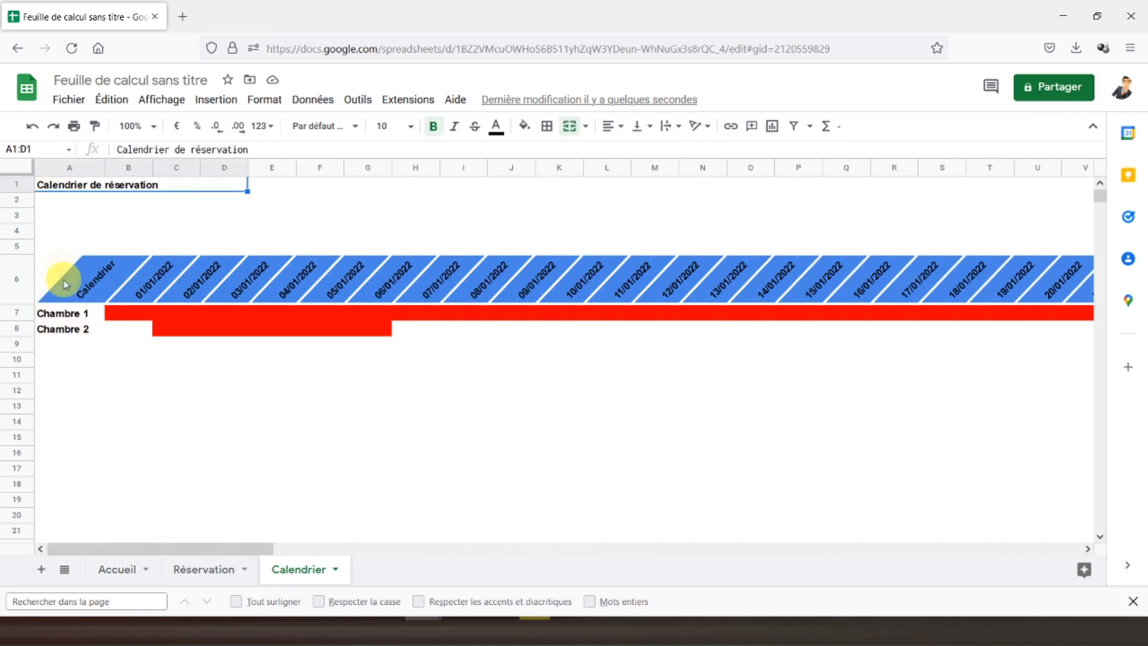
- Start reservation 3 in row 4 of the Réservation sheet with a daily rate of 30 €
left_click(66, 345)
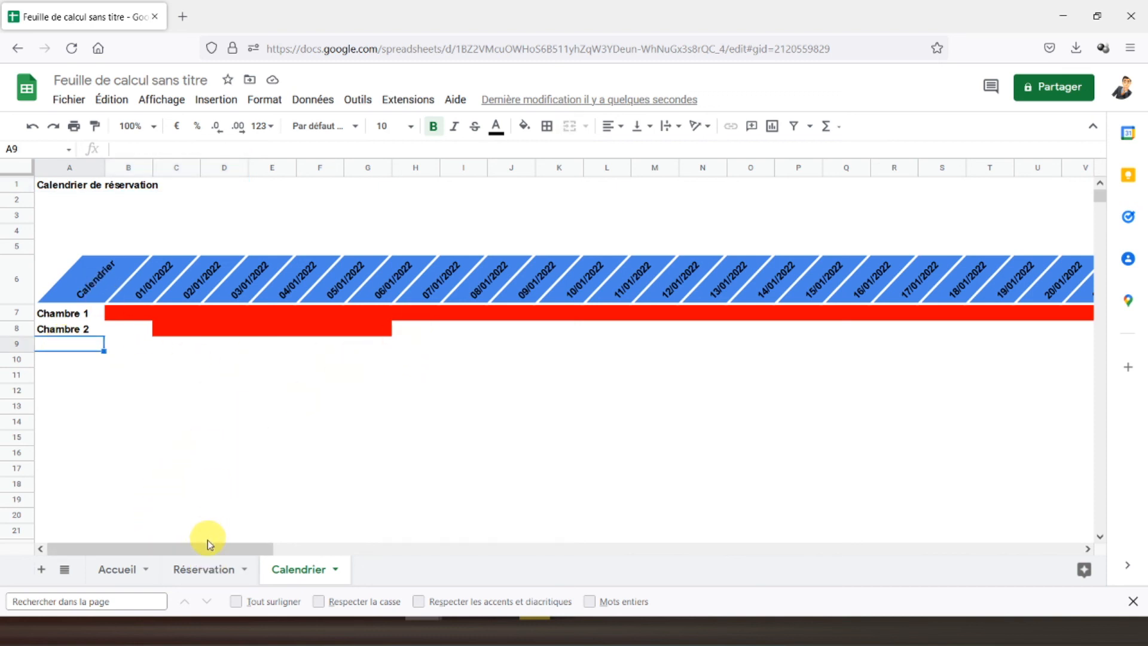
left_click(205, 570)
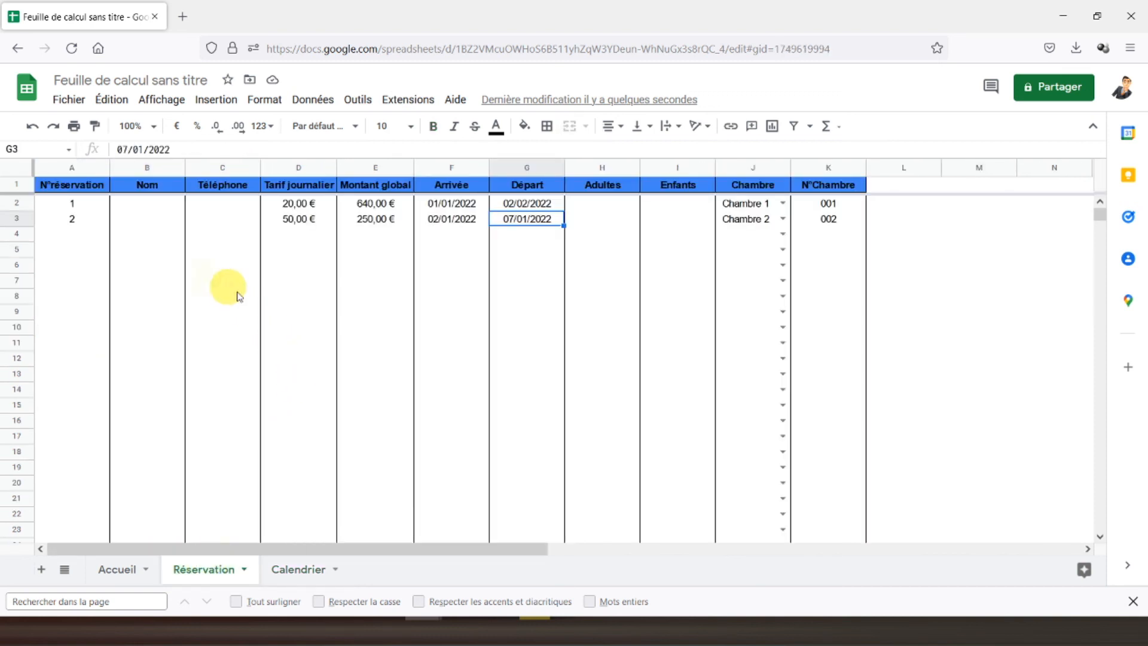
left_click(77, 234)
type("3")
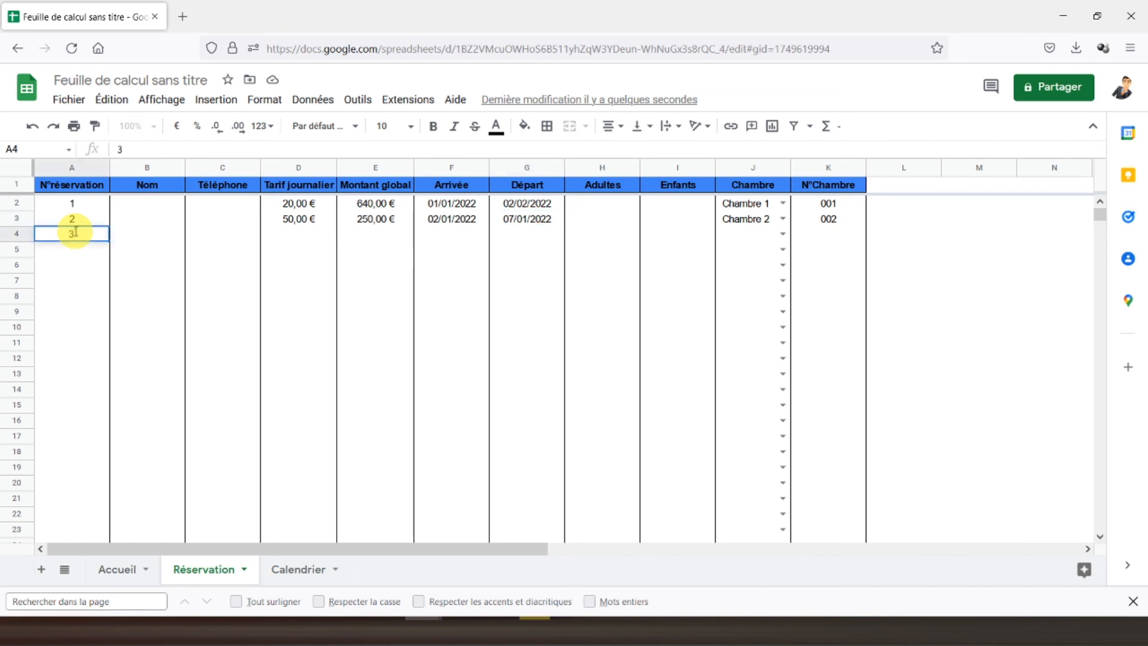
key("Tab")
key("Tab")
key("Tab")
type("30")
key("Tab")
key("Tab")
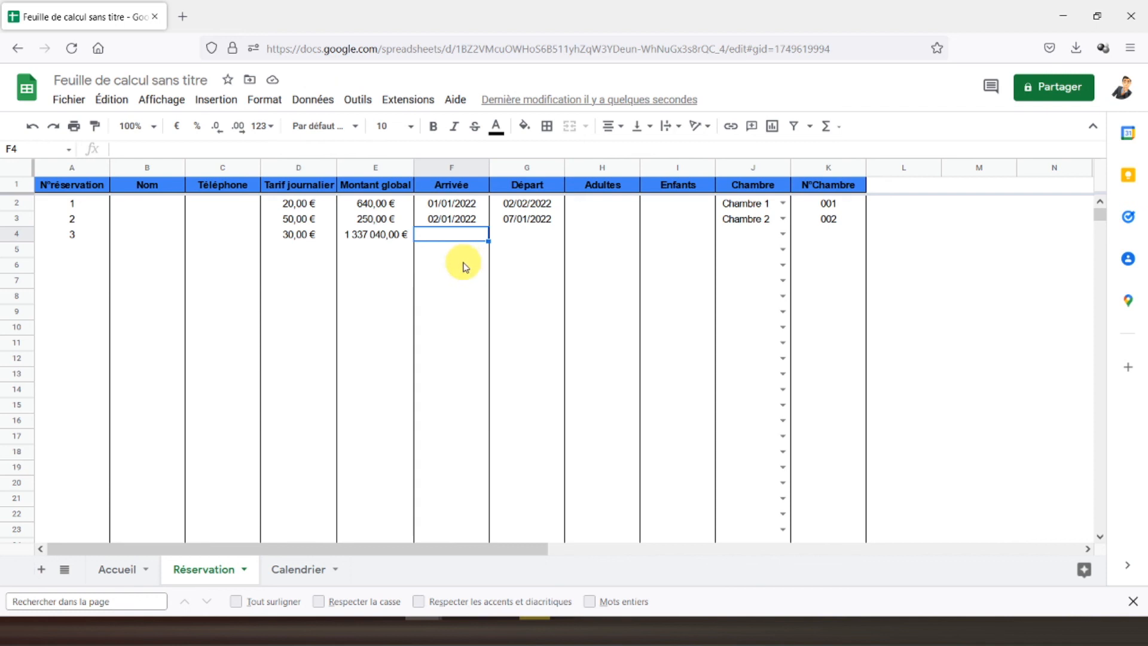
- Give reservation 3 the arrival date 15/01/2022 and the departure date 20/01/2022
type("15/01/2022")
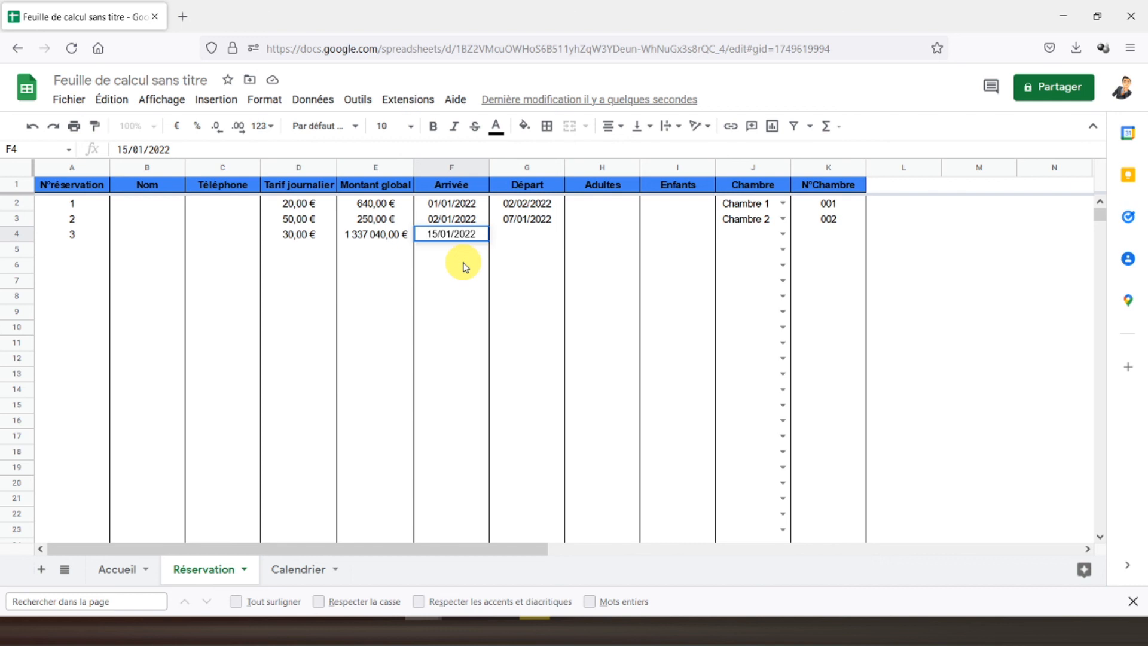
key("Tab")
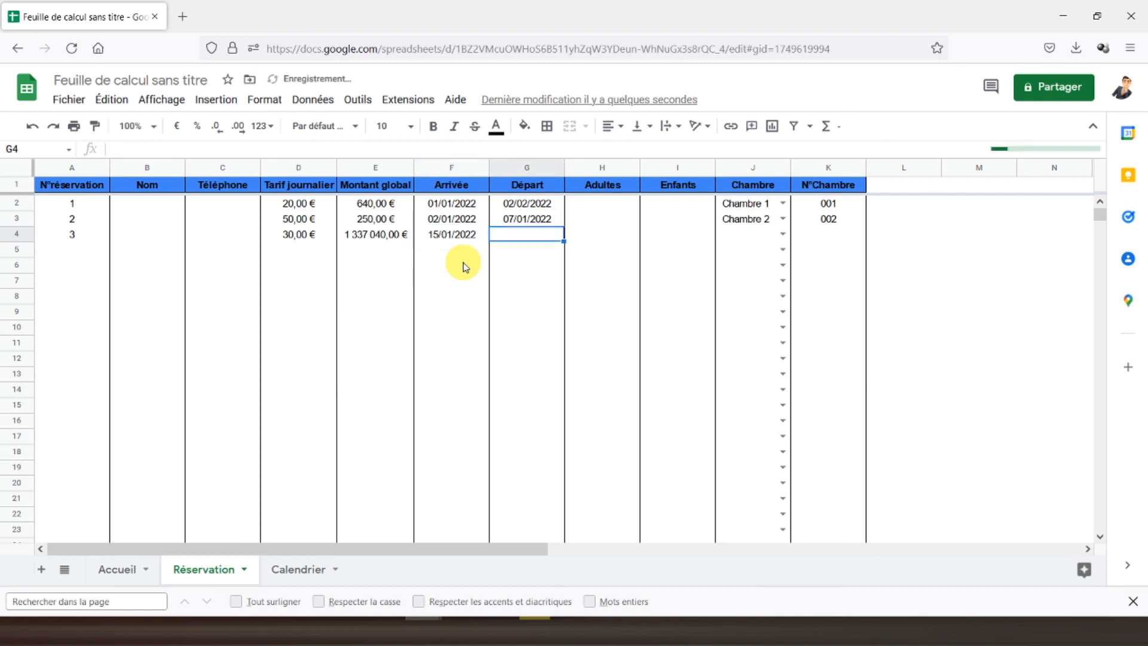
type("20/01/2022")
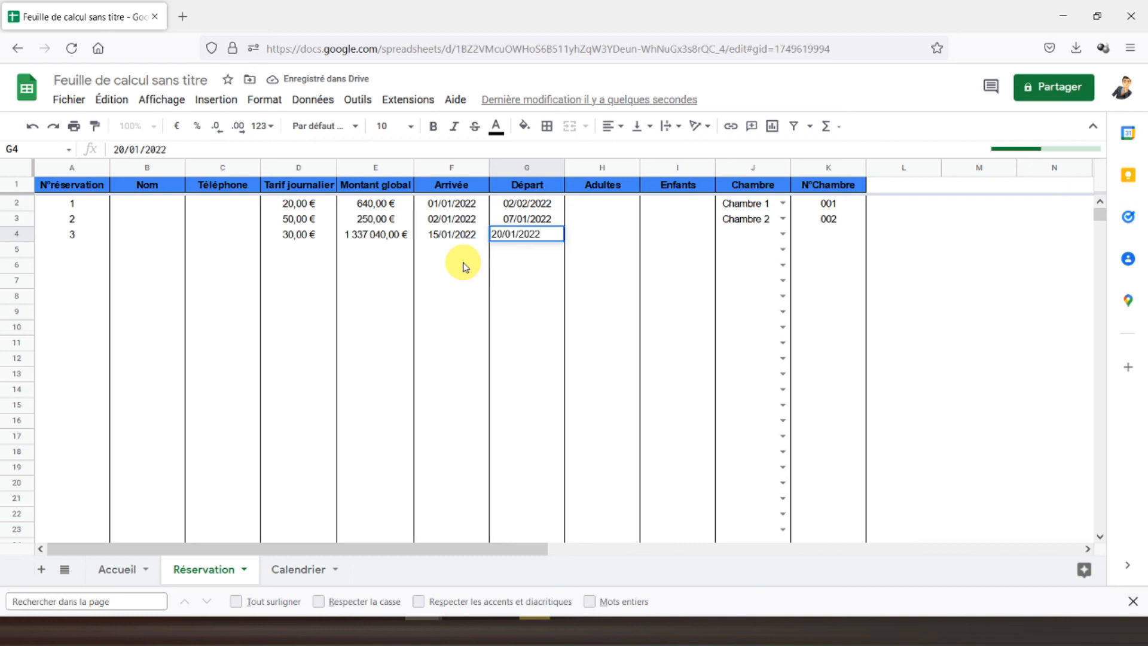
key("Return")
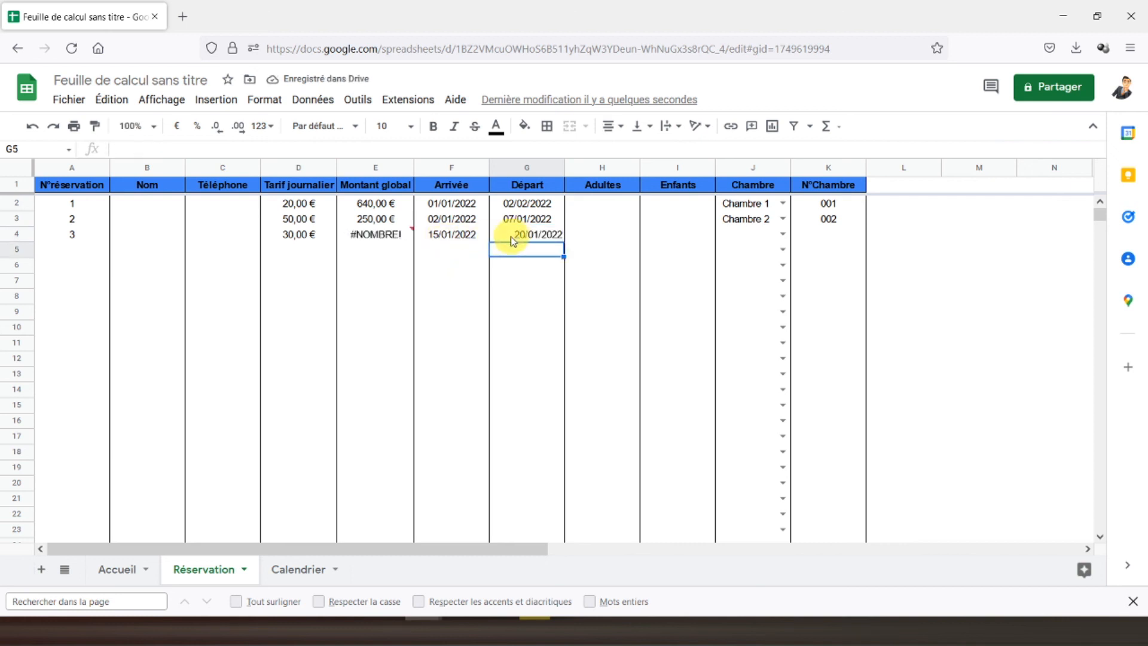
- Copy the Montant global formula from E3 into E4, giving =SI(A4="";"";D4*DATEDIF(F4;G4;"d"))
left_click(360, 236)
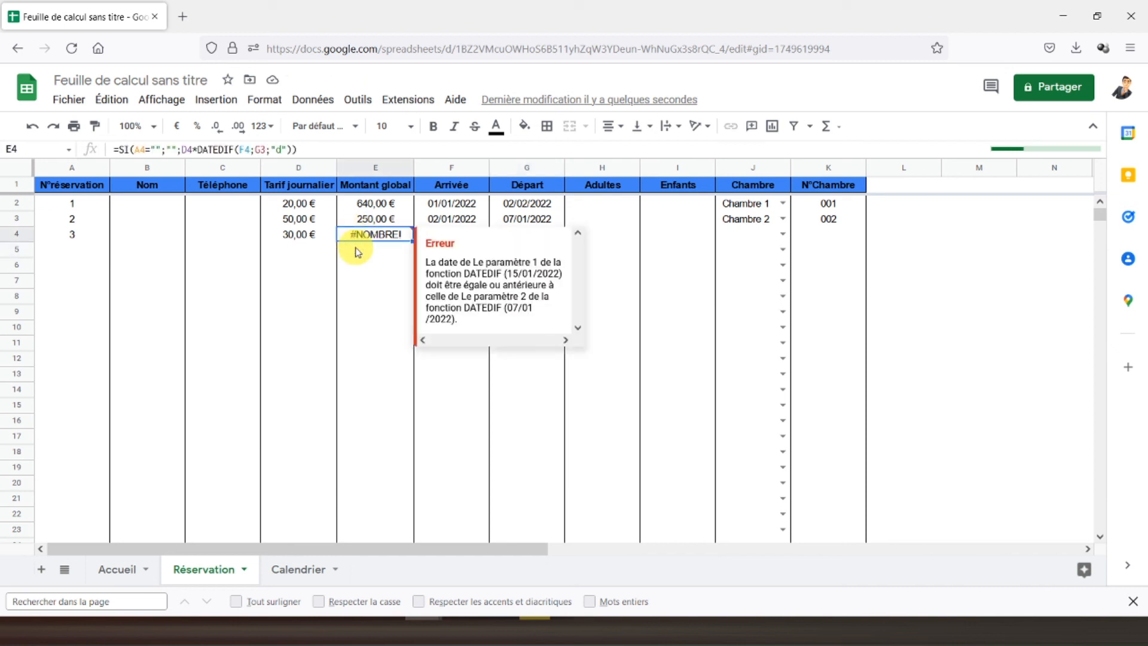
left_click(288, 237)
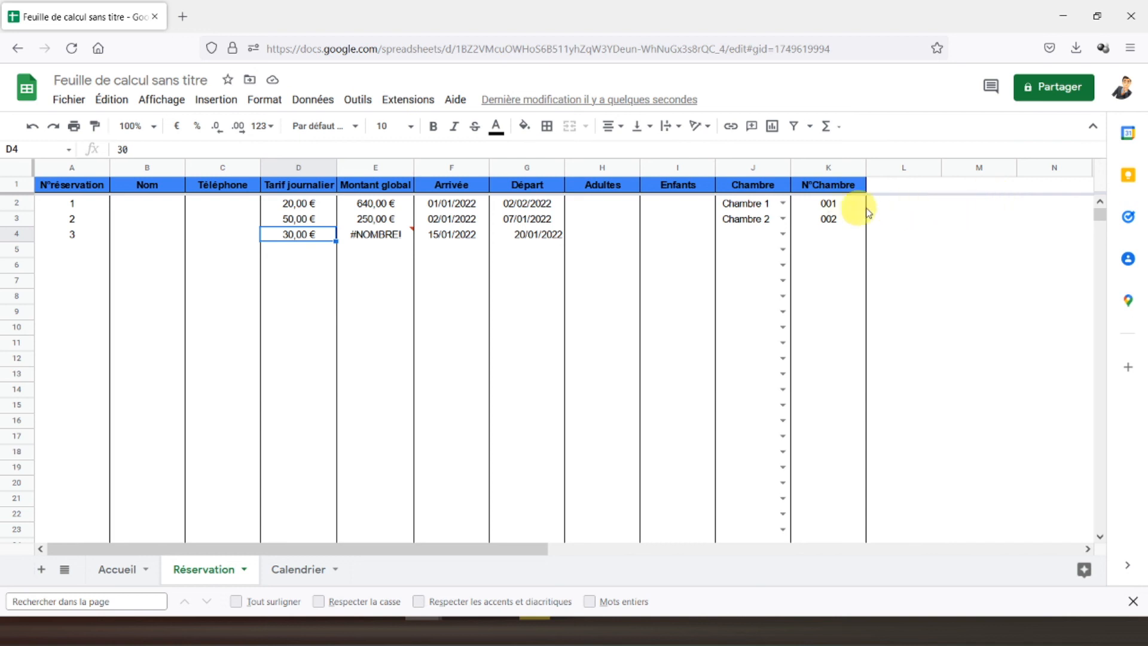
left_click(372, 225)
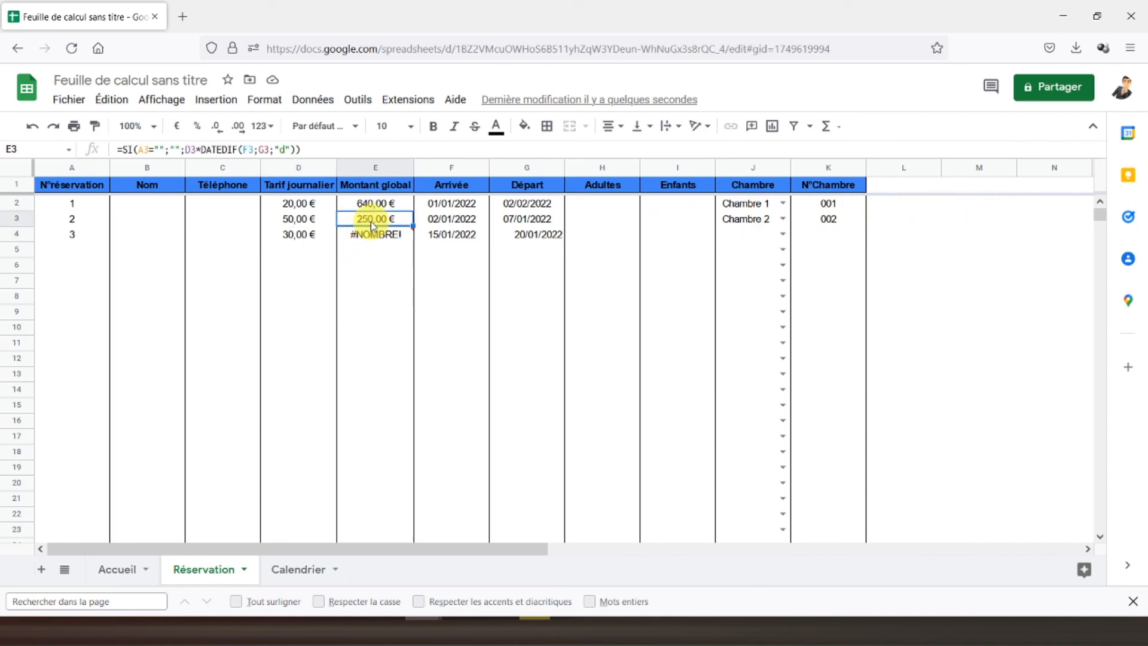
key("Down")
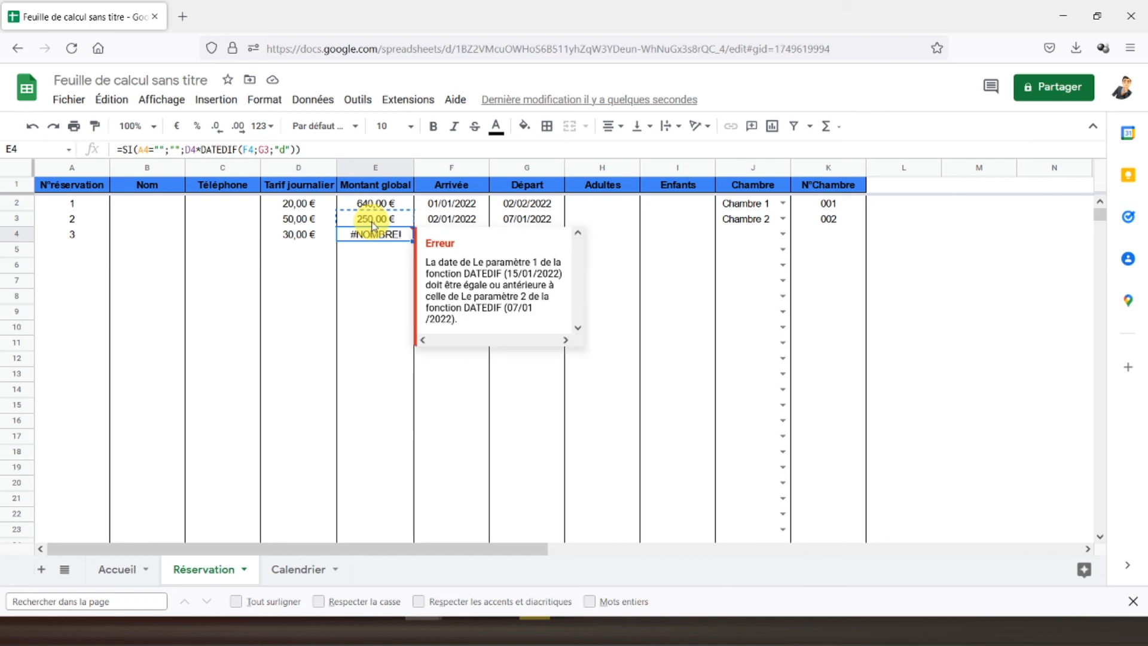
type("=SI(A4=\"\";\"\";D4*DATEDIF(F4;G4;\"d\"))")
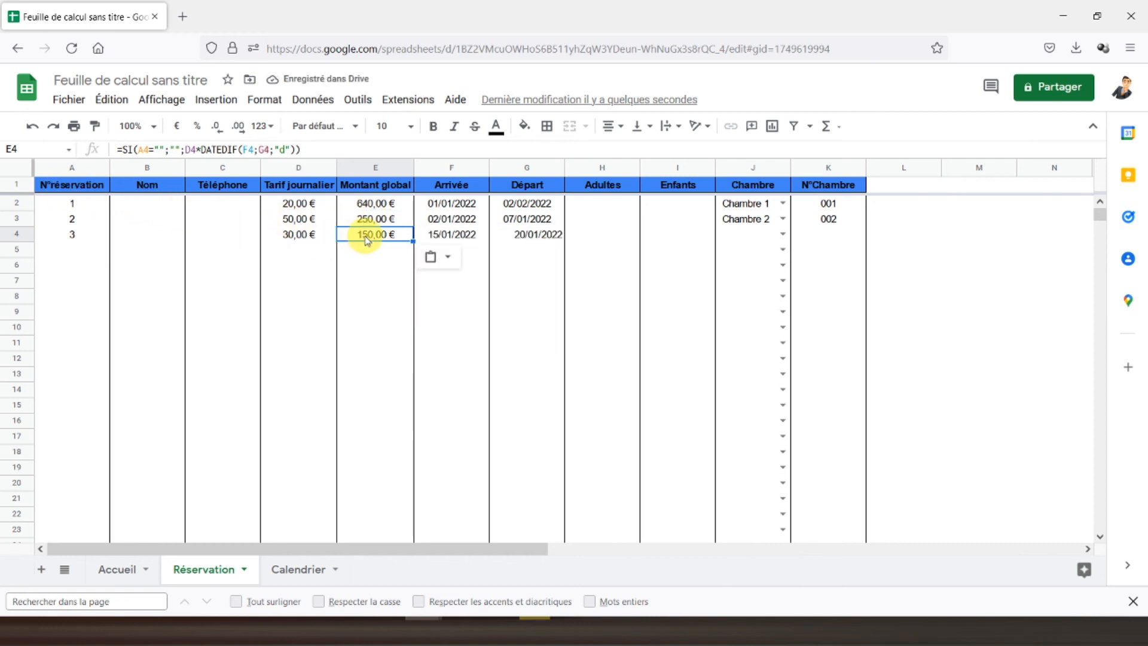
- Paste the corrected formula down the Montant global column from E4 to E1000 and return to the first rows
key("ctrl+shift+Down")
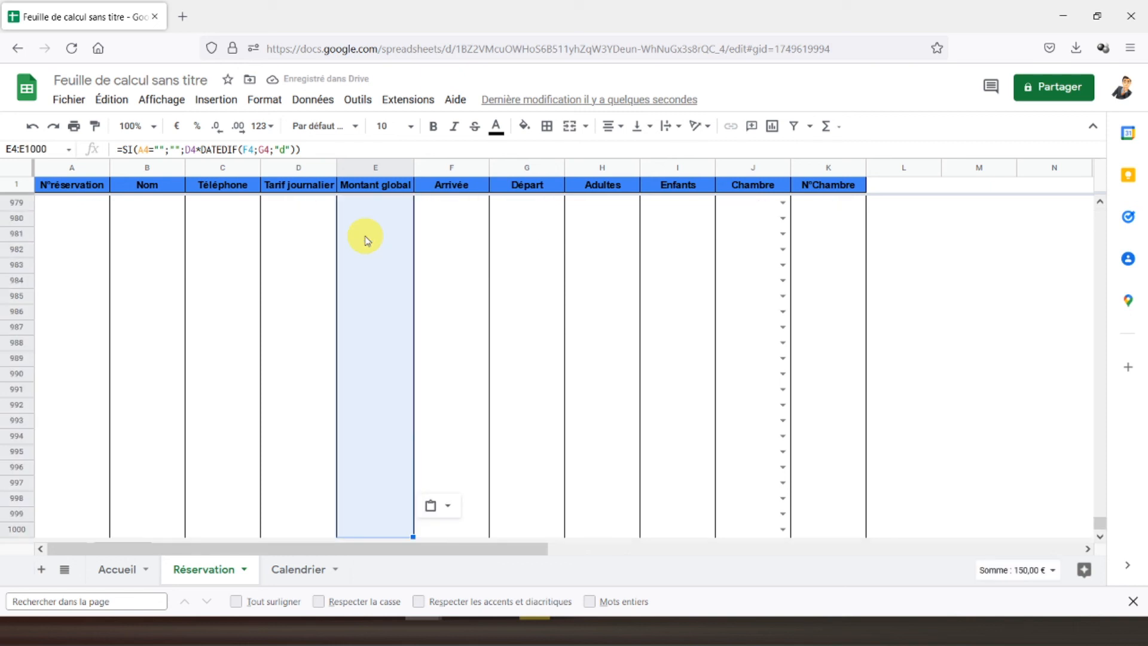
key("ctrl+v")
key("ctrl+Up")
key("Down")
key("Down")
- Copy the formatting of departure date cell G3 onto G4
left_click(524, 238)
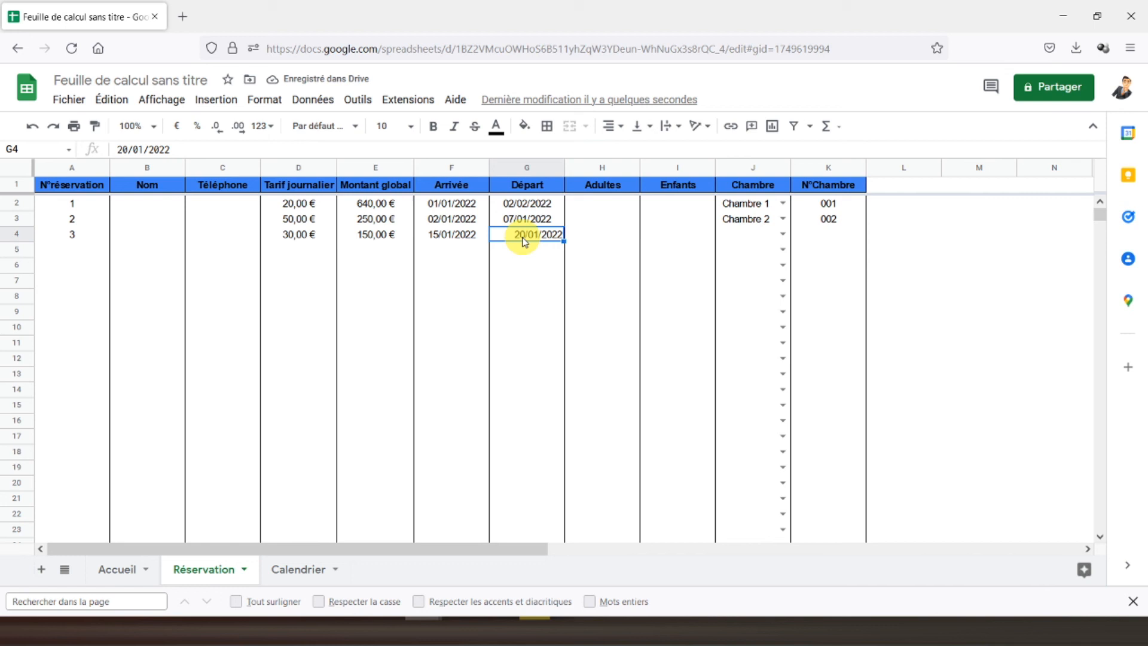
left_click(530, 222)
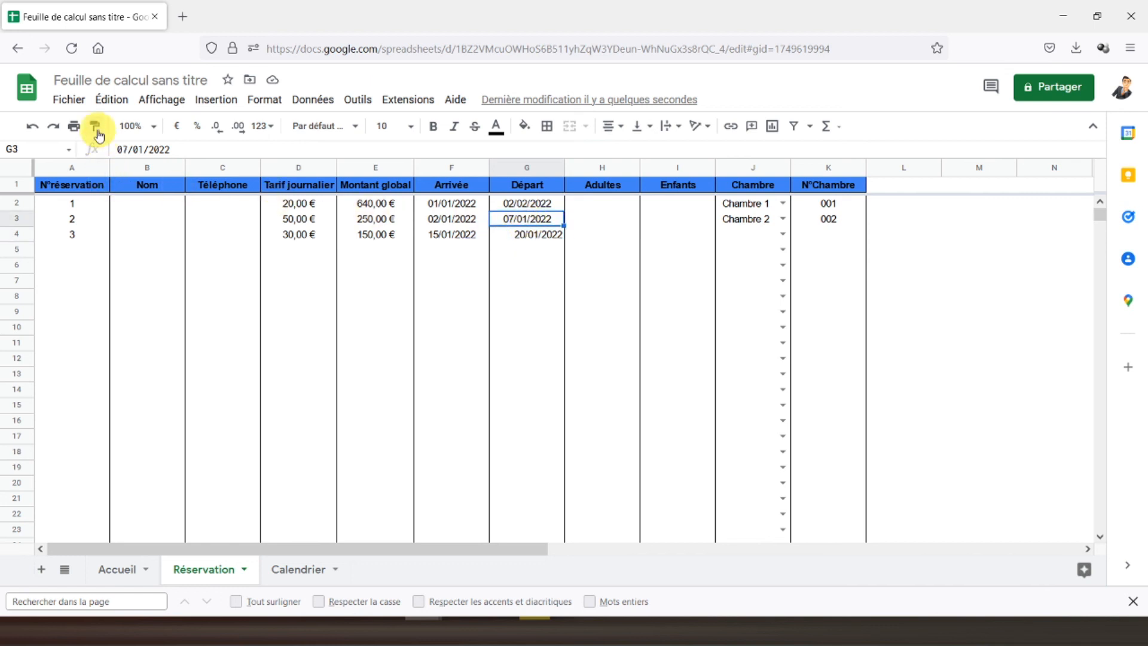
key("Down")
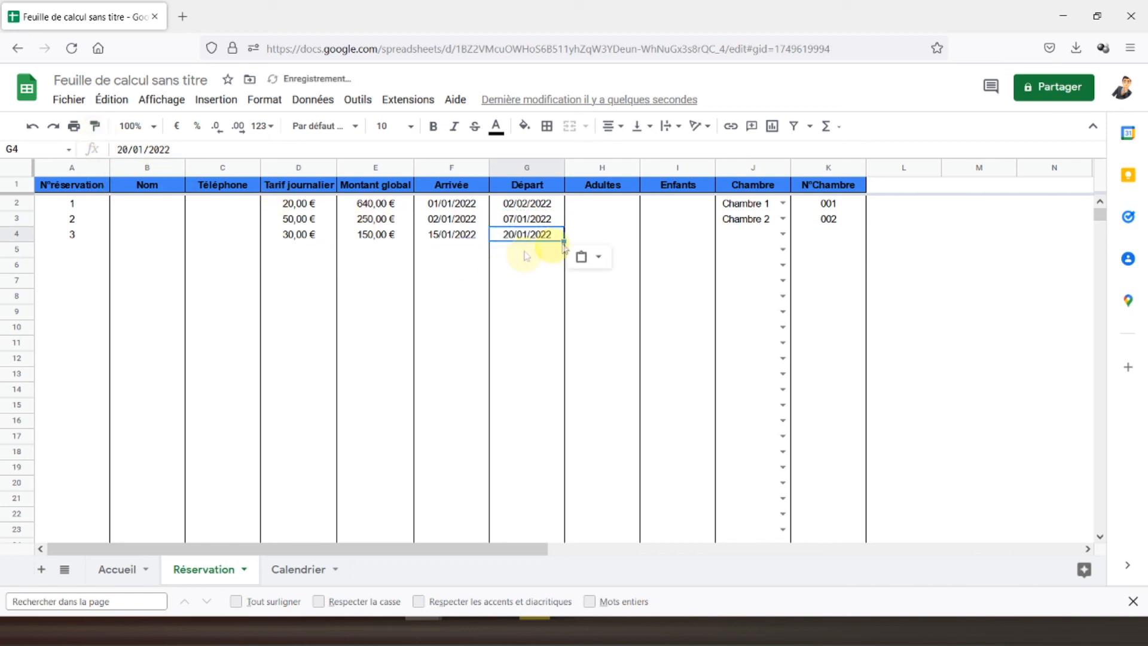
- Assign Chambre 2 to reservation 3
left_click(782, 234)
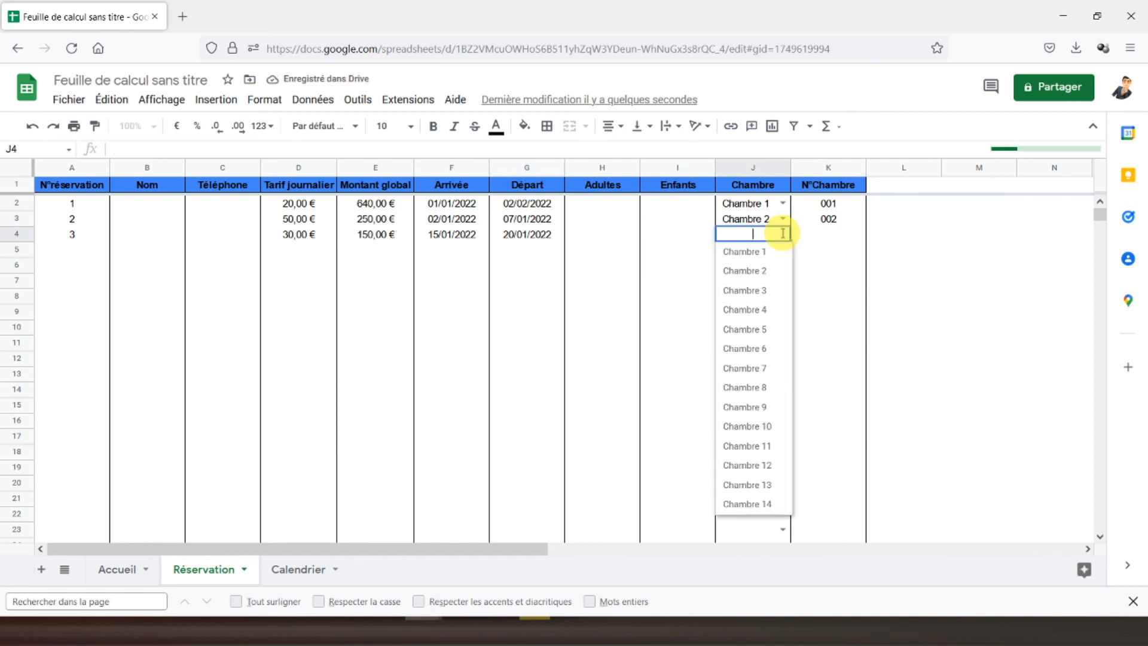
left_click(729, 273)
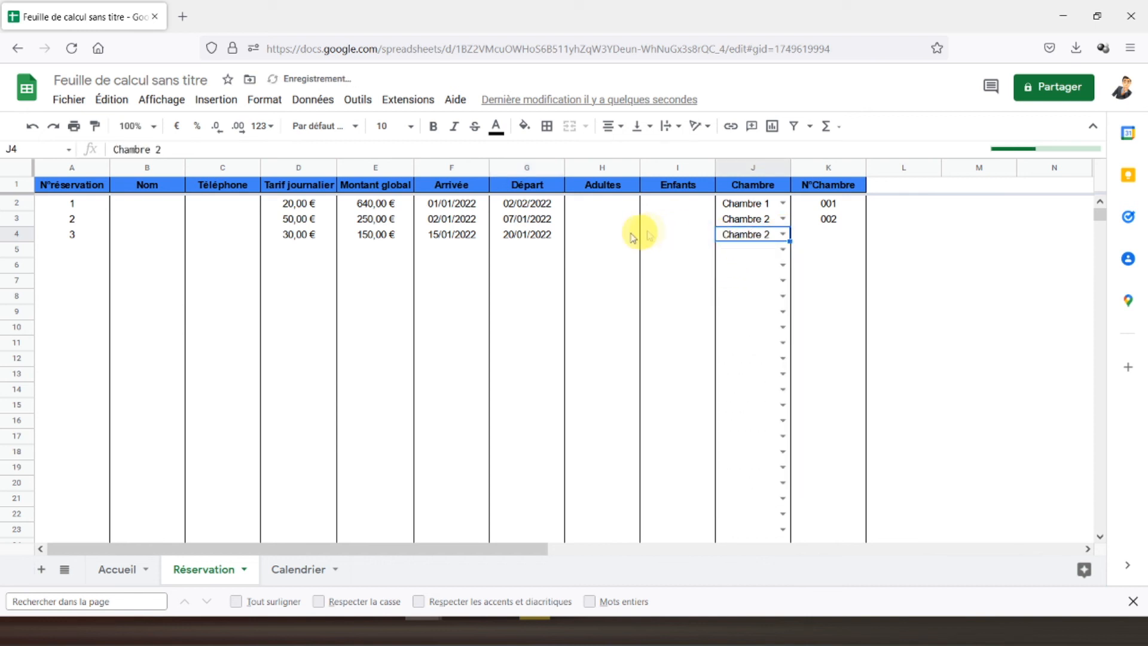
left_click(57, 189)
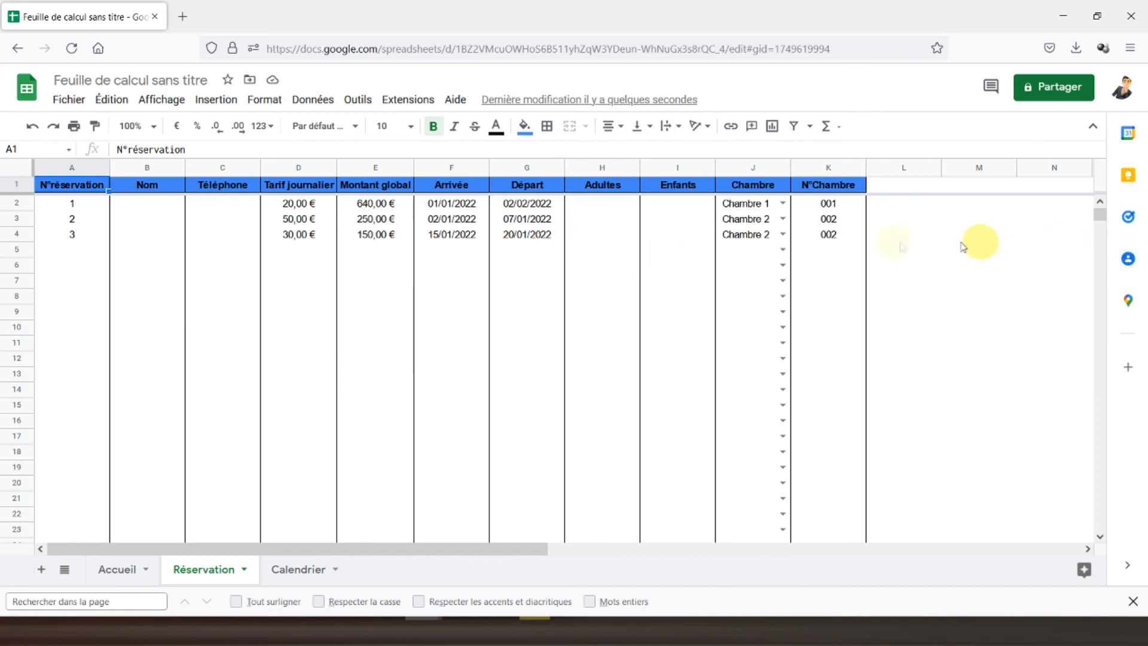
- Check the new Chambre 2 booking on the Calendrier sheet, and the room revenues and chart on the Accueil sheet
left_click(301, 574)
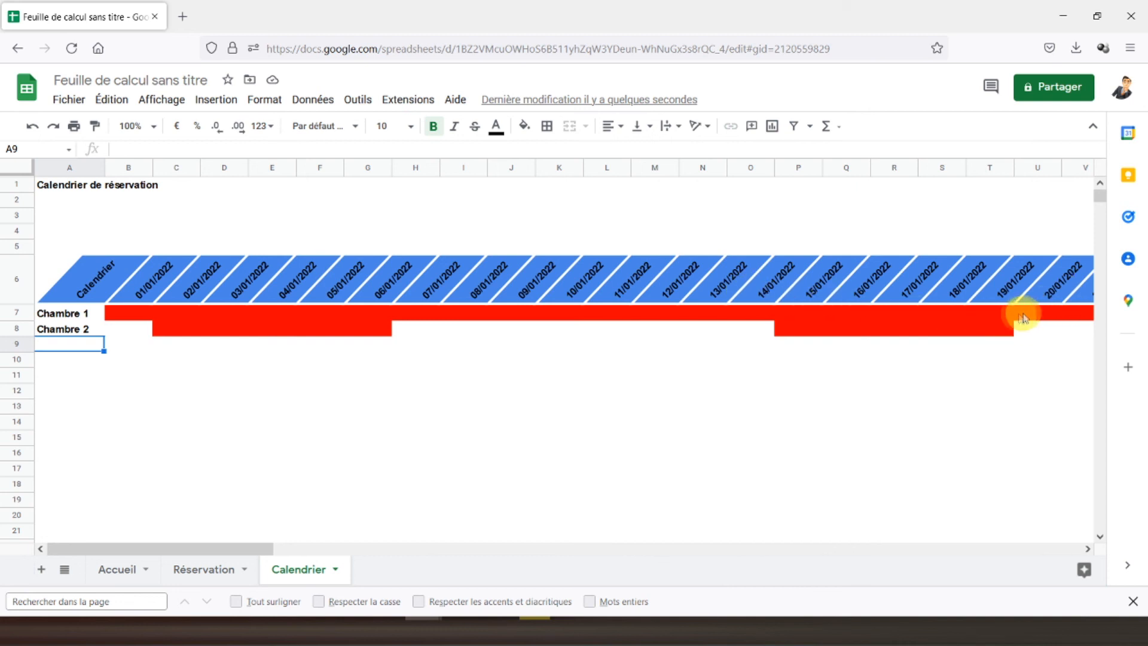
left_click(52, 190)
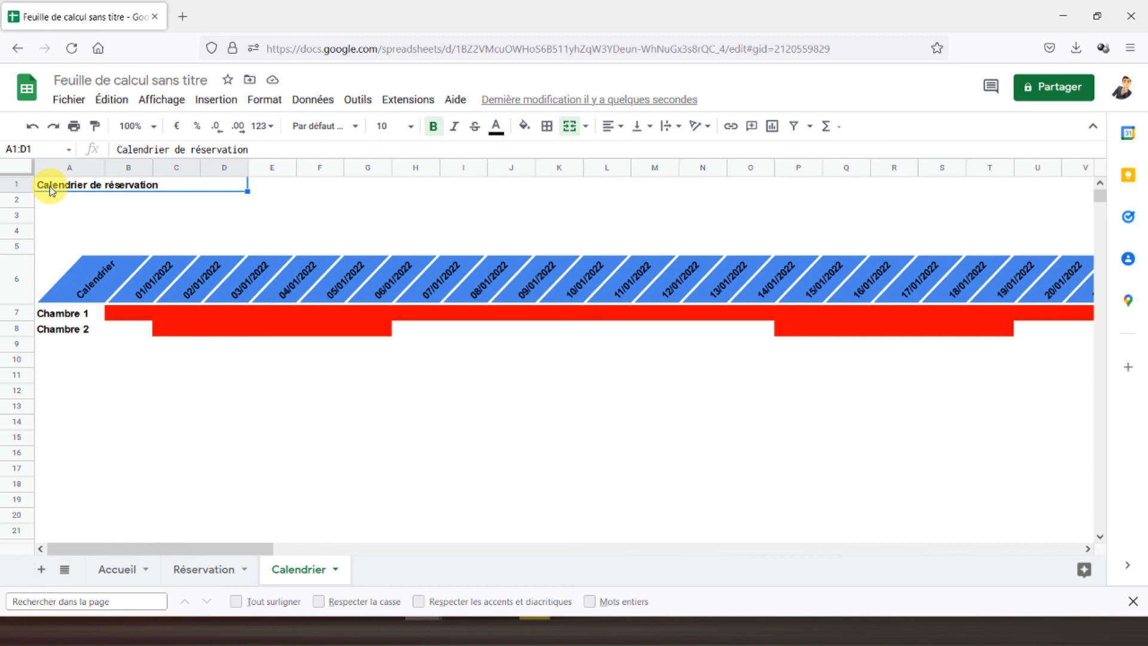
left_click(101, 580)
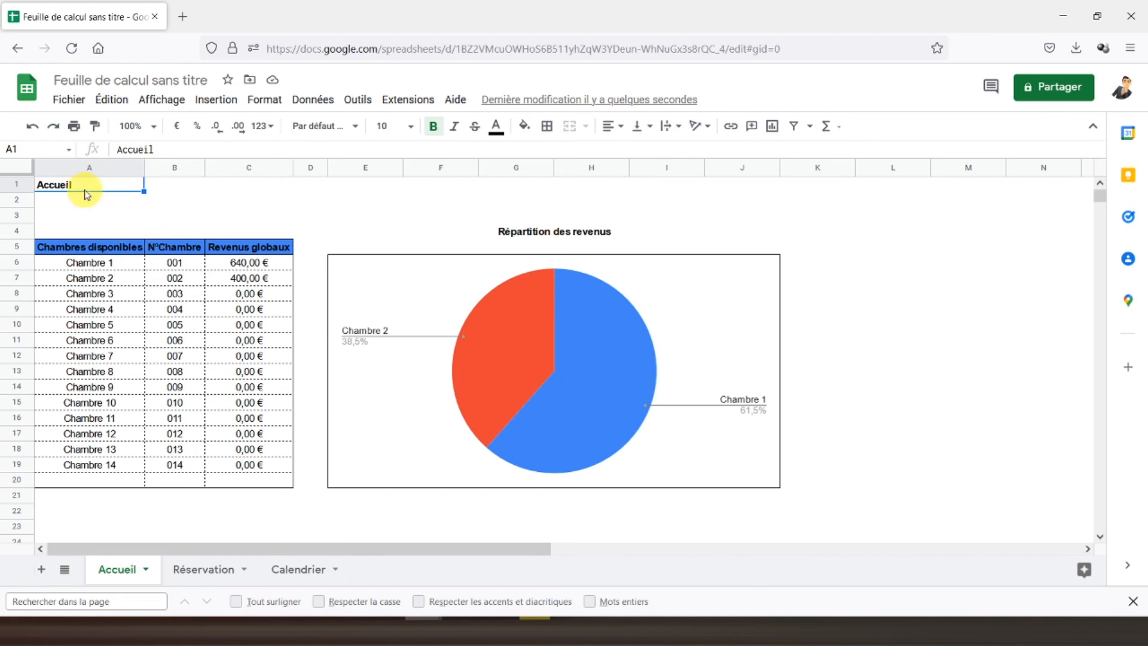